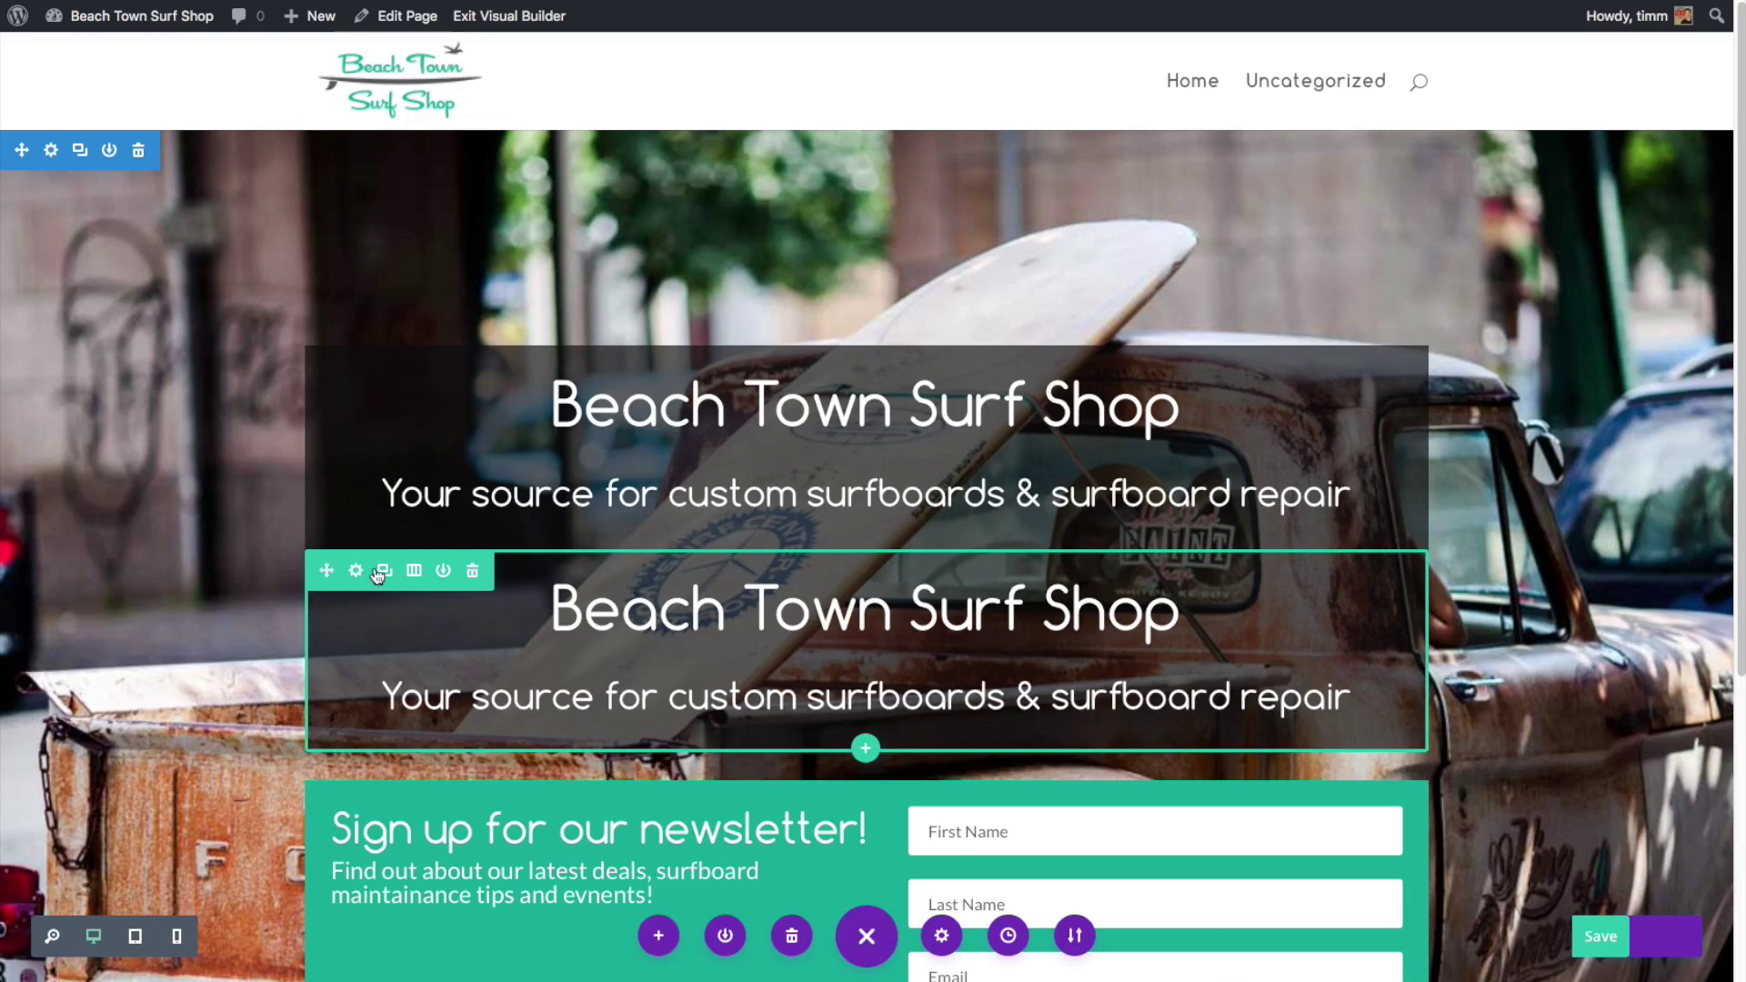
# Move the lower Beach Town Surf Shop title row down into the newsletter sign-up area
pyautogui.moveTo(329, 569); pyautogui.dragTo(561, 880)
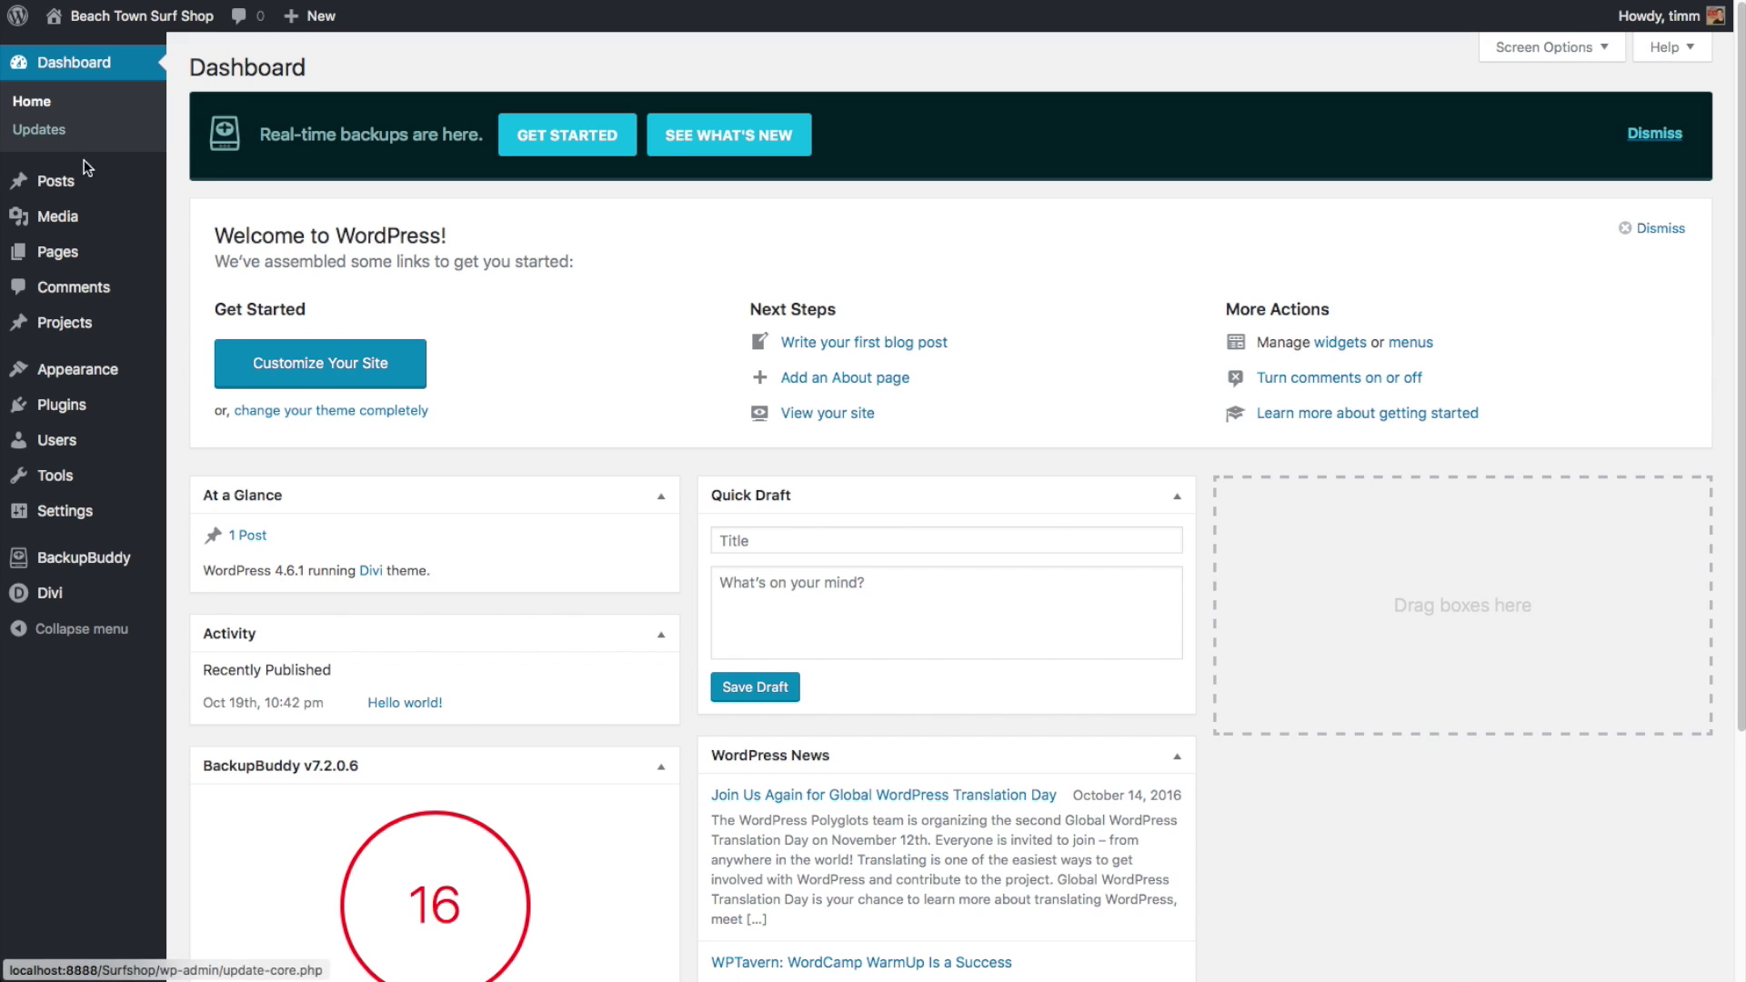
# Start a new page and review the Divi Builder settings from split testing through section background color
pyautogui.click(59, 253)
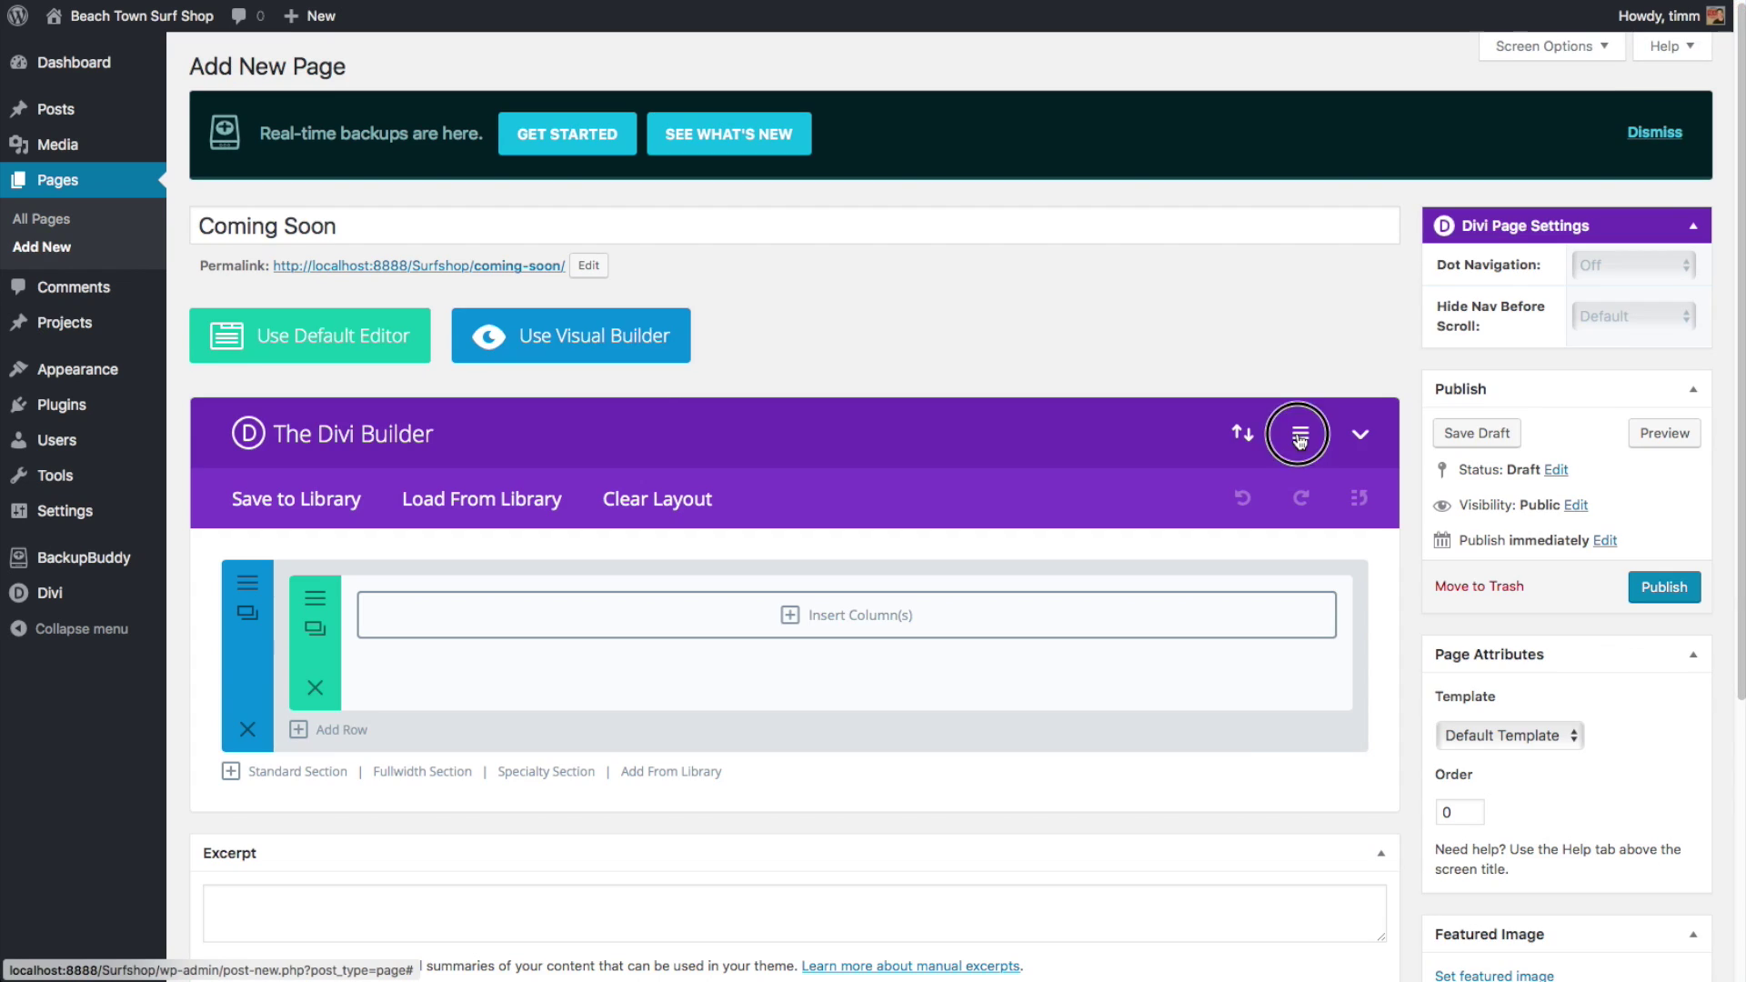
pyautogui.click(1296, 400)
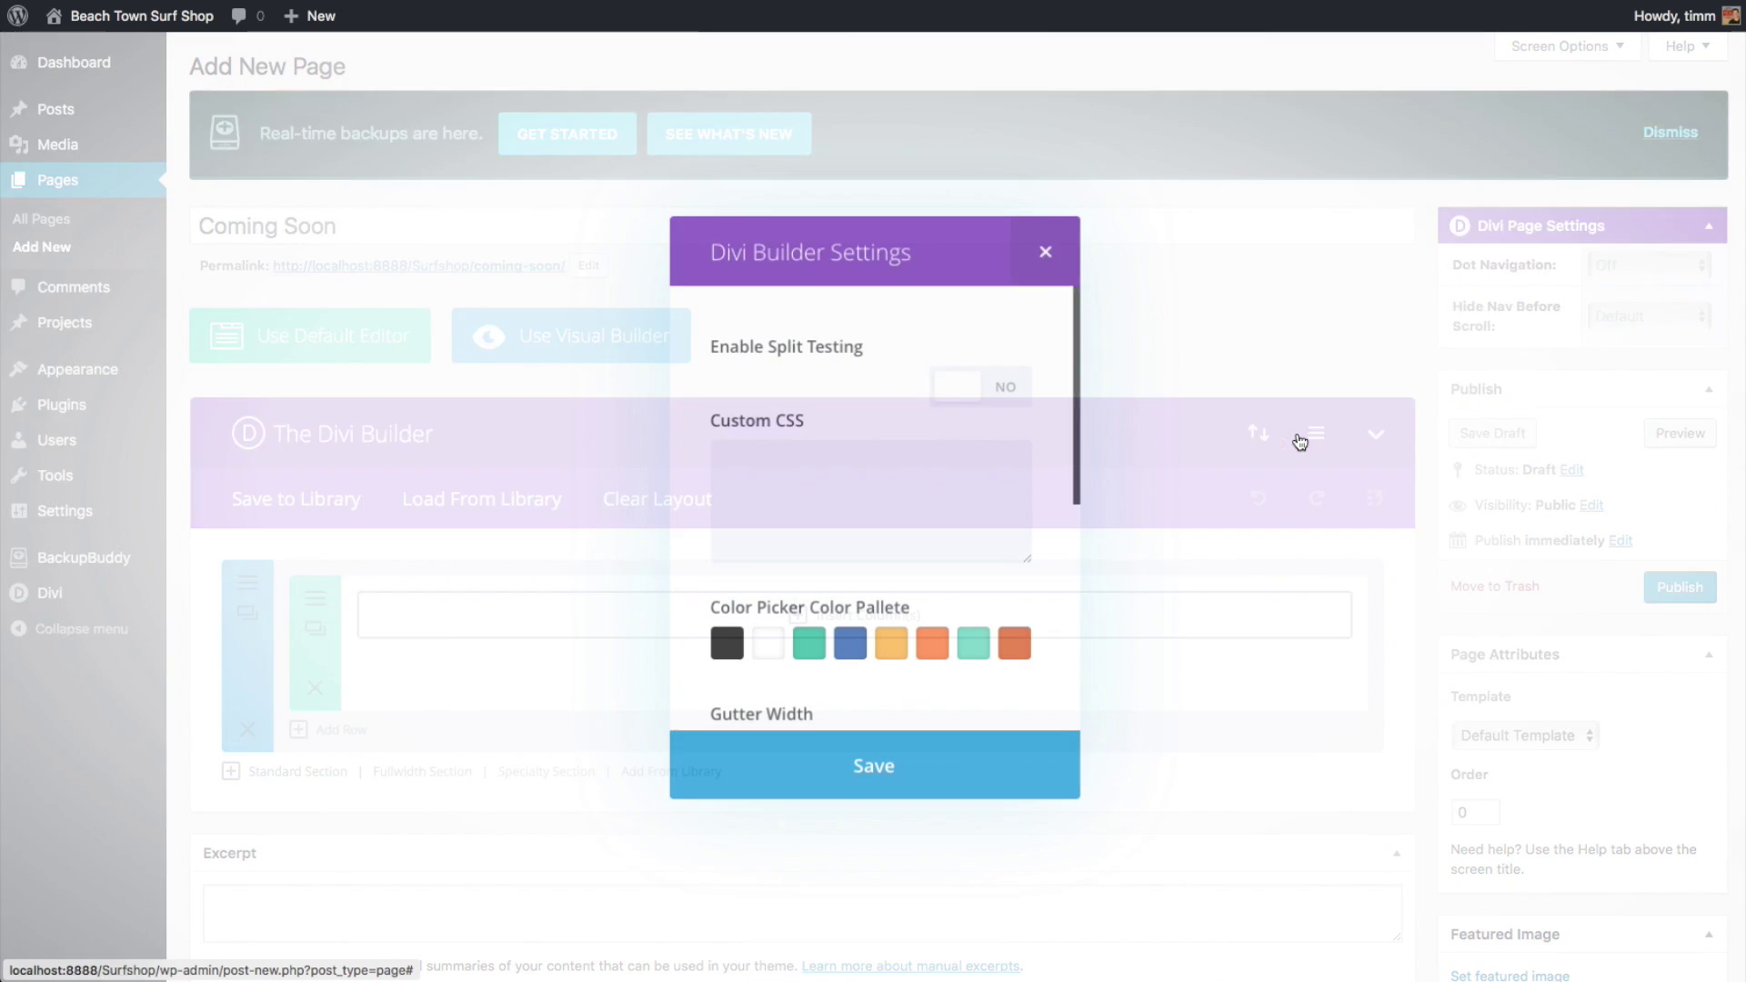
pyautogui.scroll(-4, 828, 482)
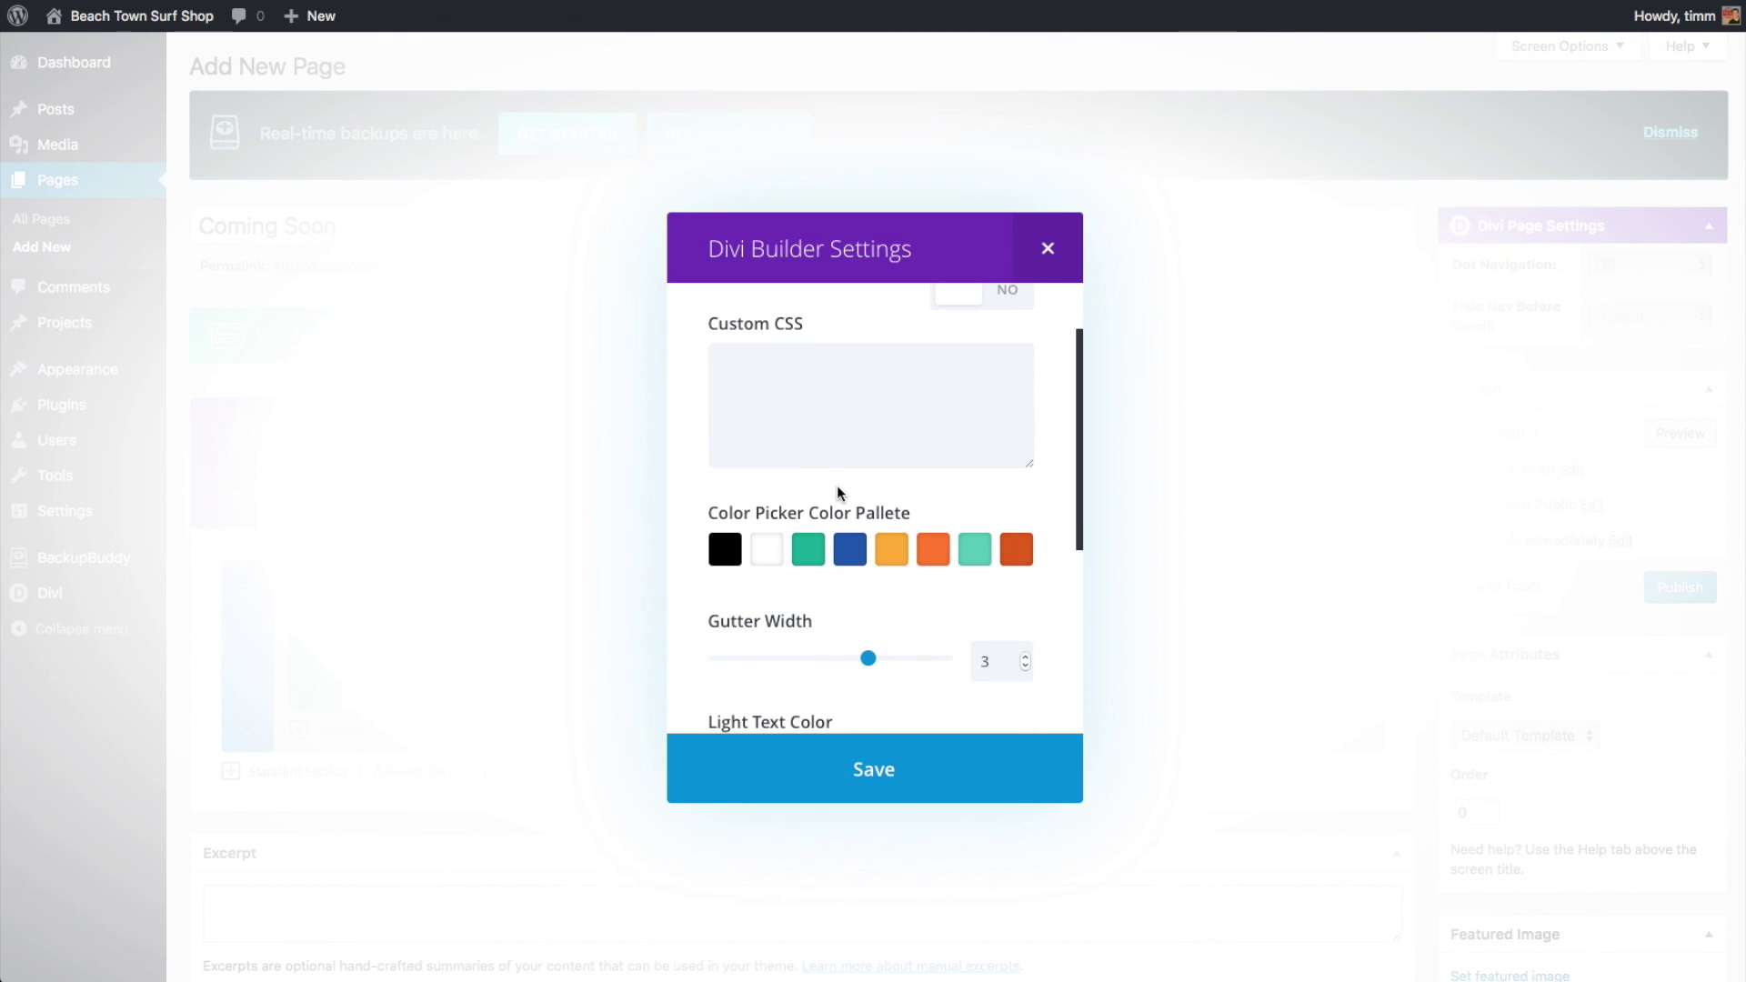
pyautogui.scroll(-4, 838, 484)
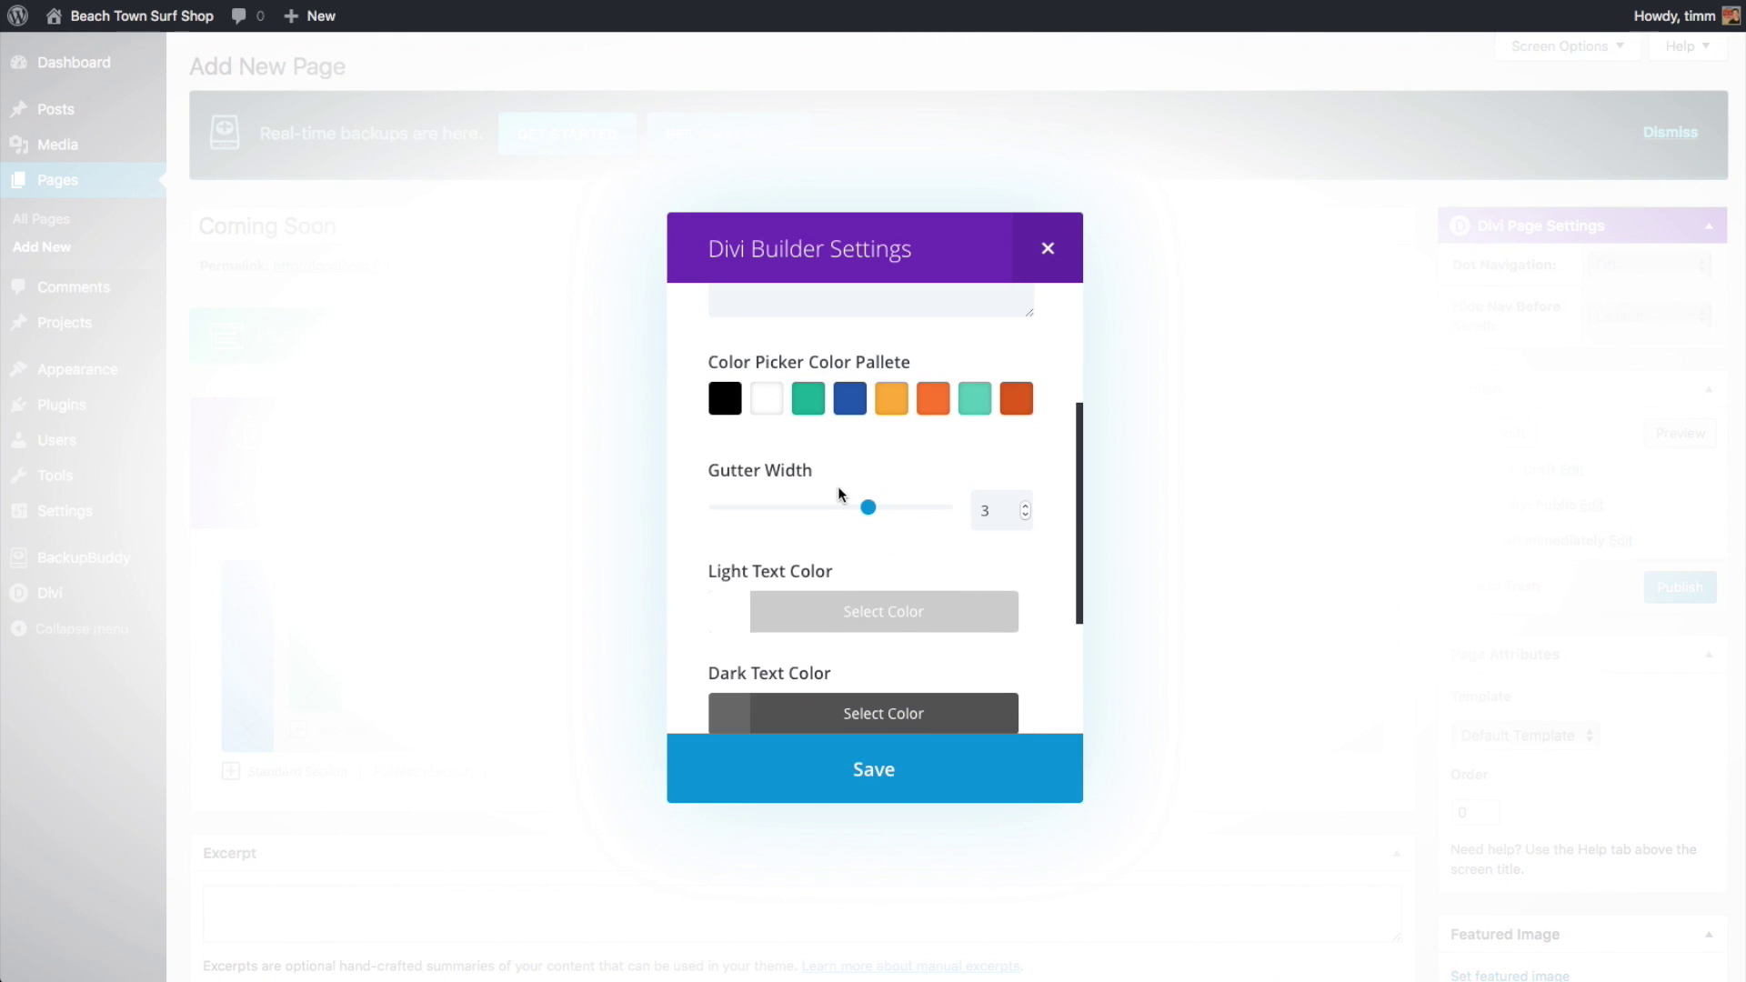
pyautogui.scroll(-3, 834, 493)
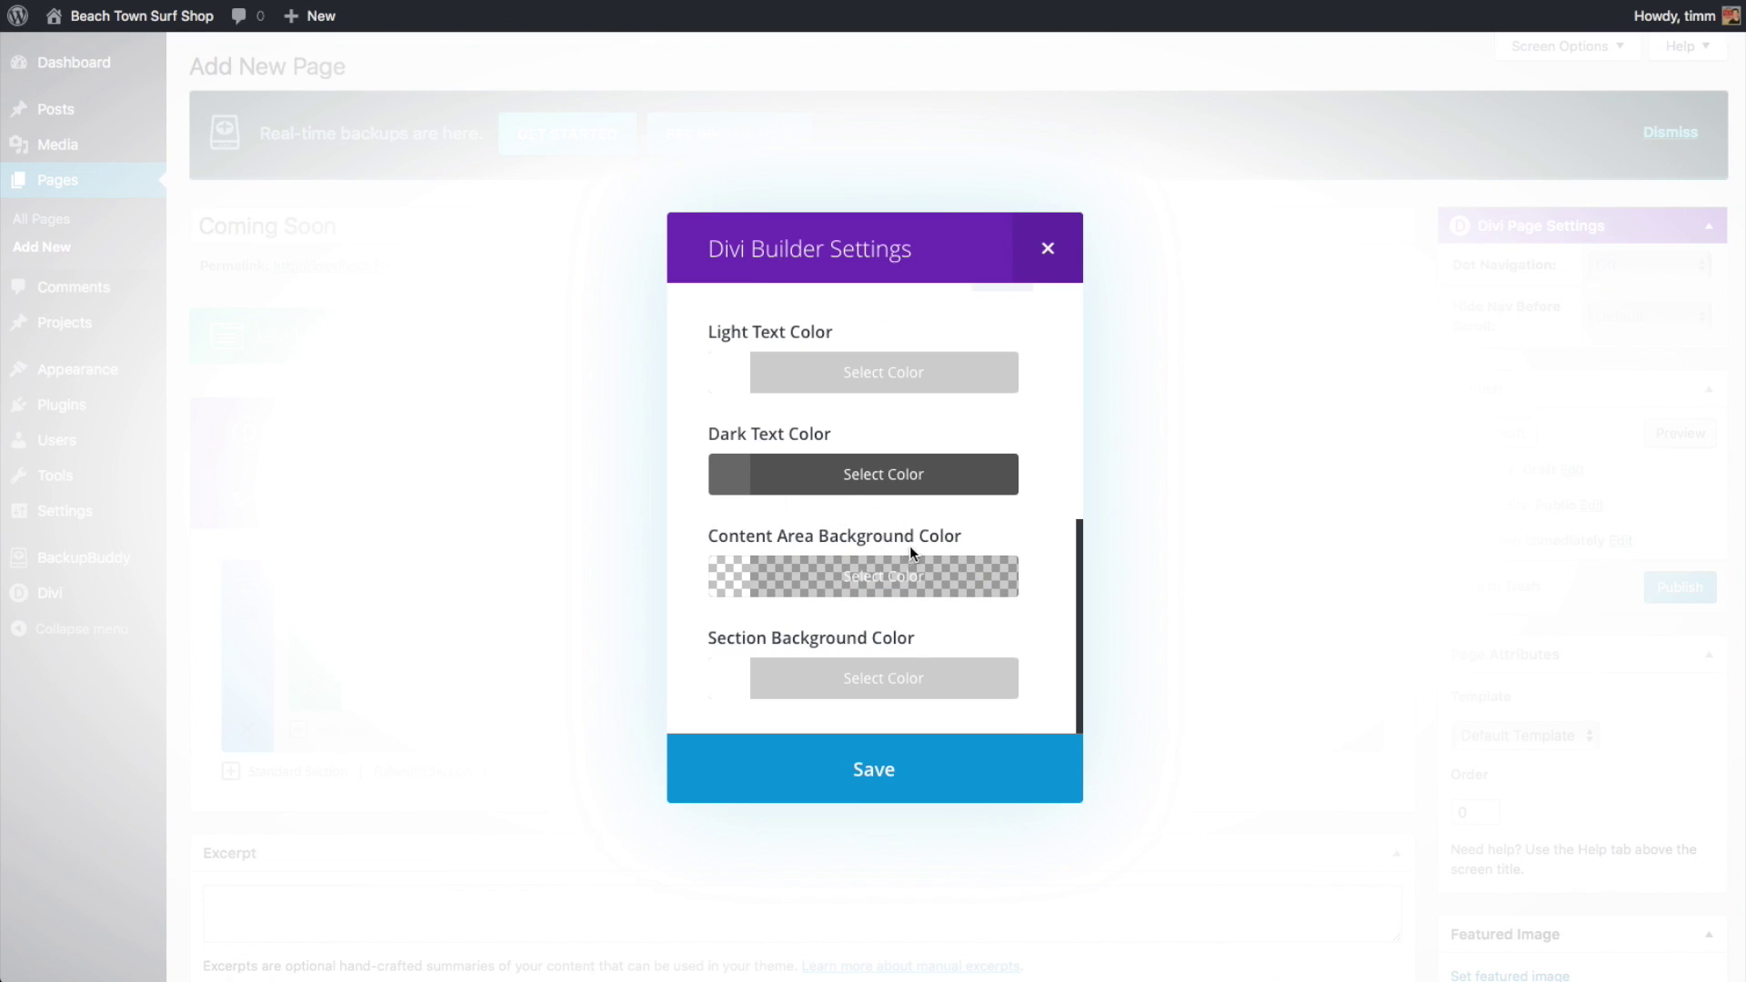
pyautogui.scroll(9, 928, 589)
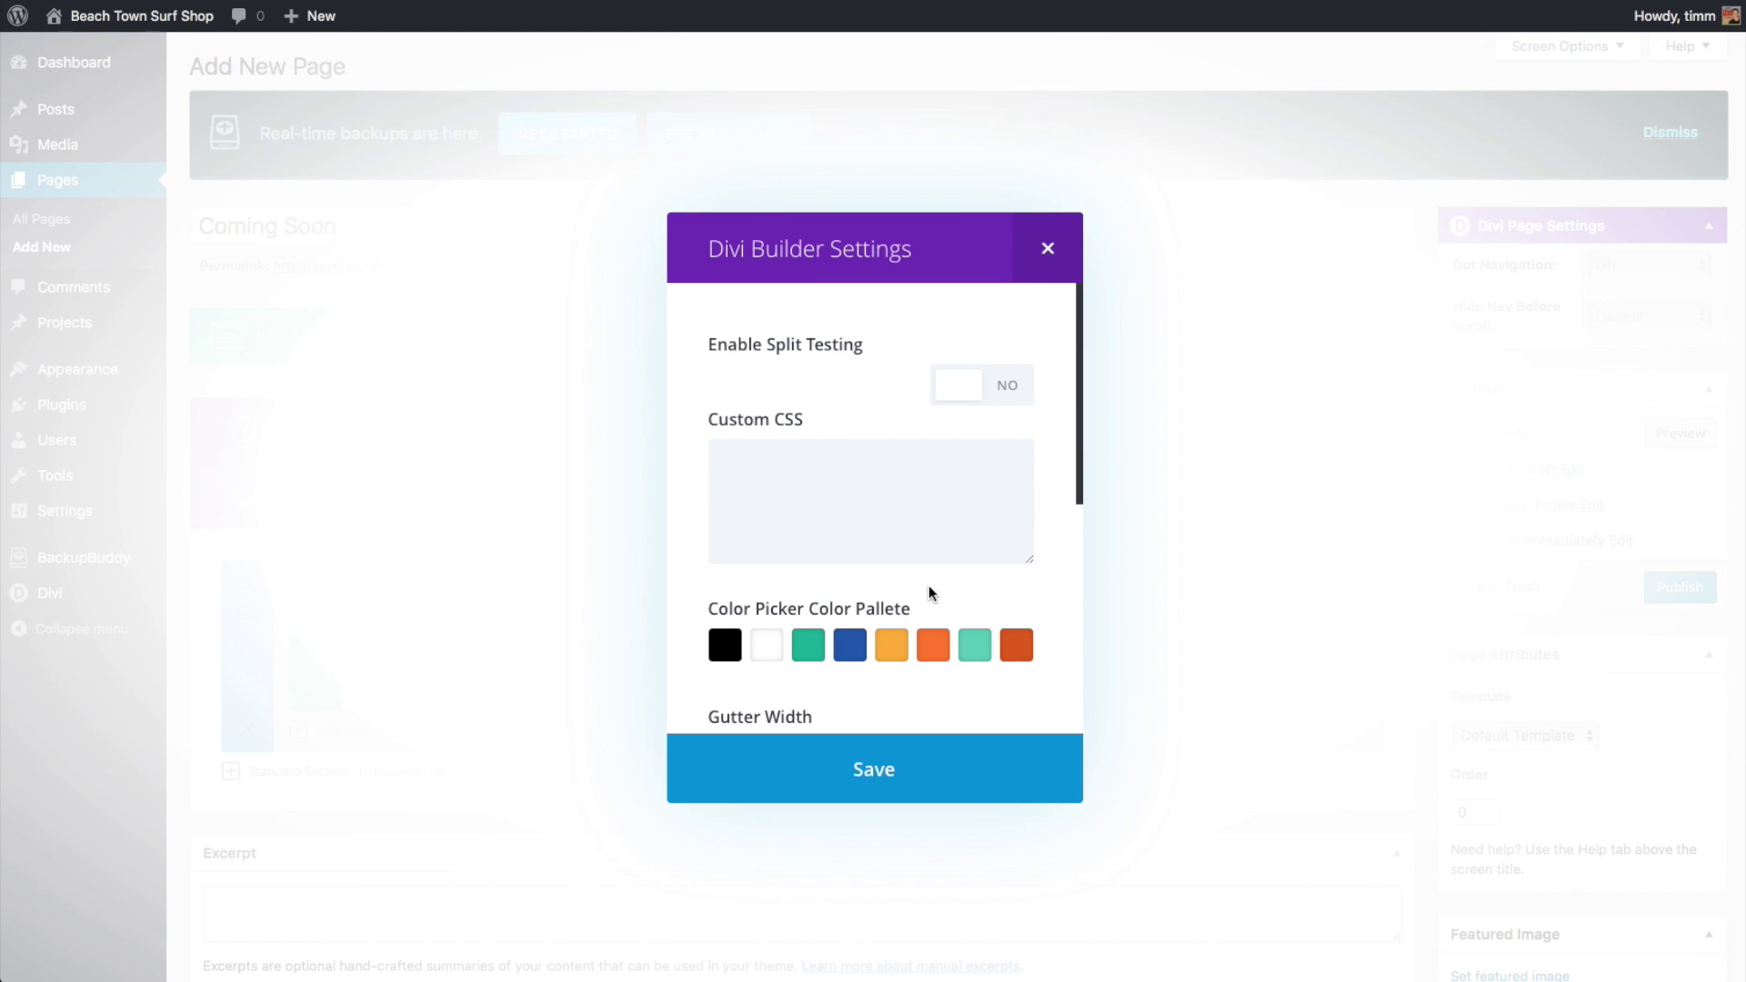
pyautogui.click(1048, 248)
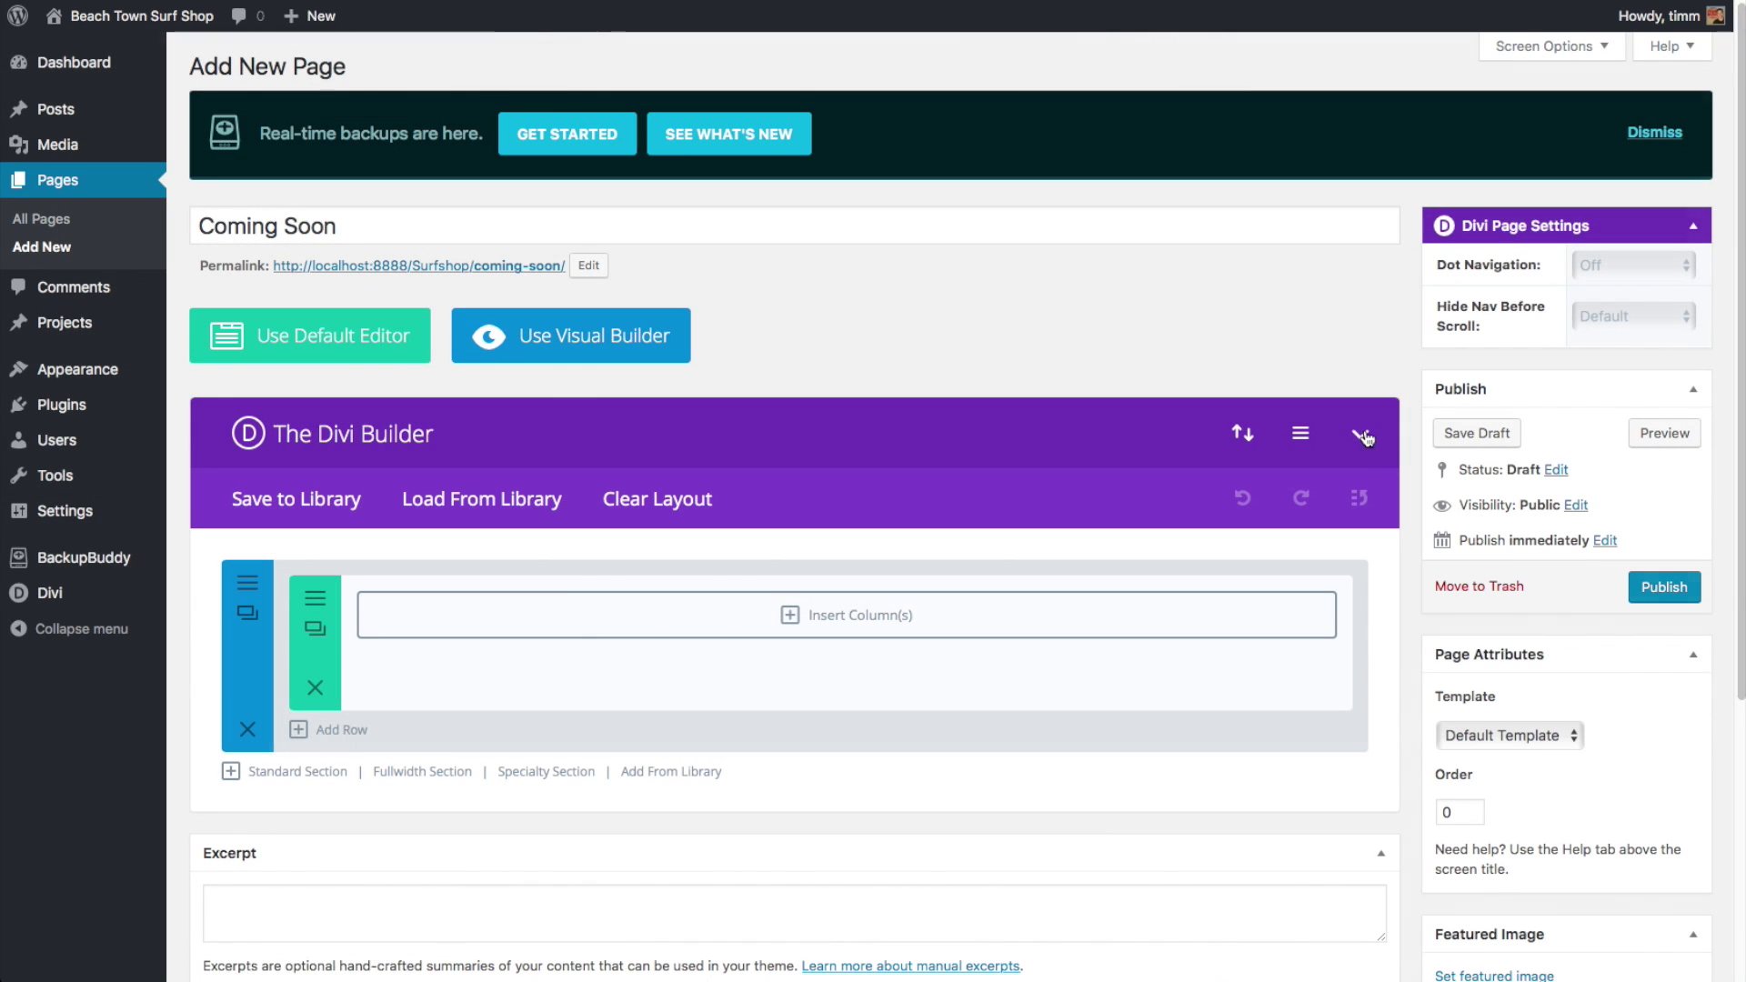
# Collapse and re-expand the Divi Builder, and browse the predefined and library layouts available for loading
pyautogui.click(1358, 437)
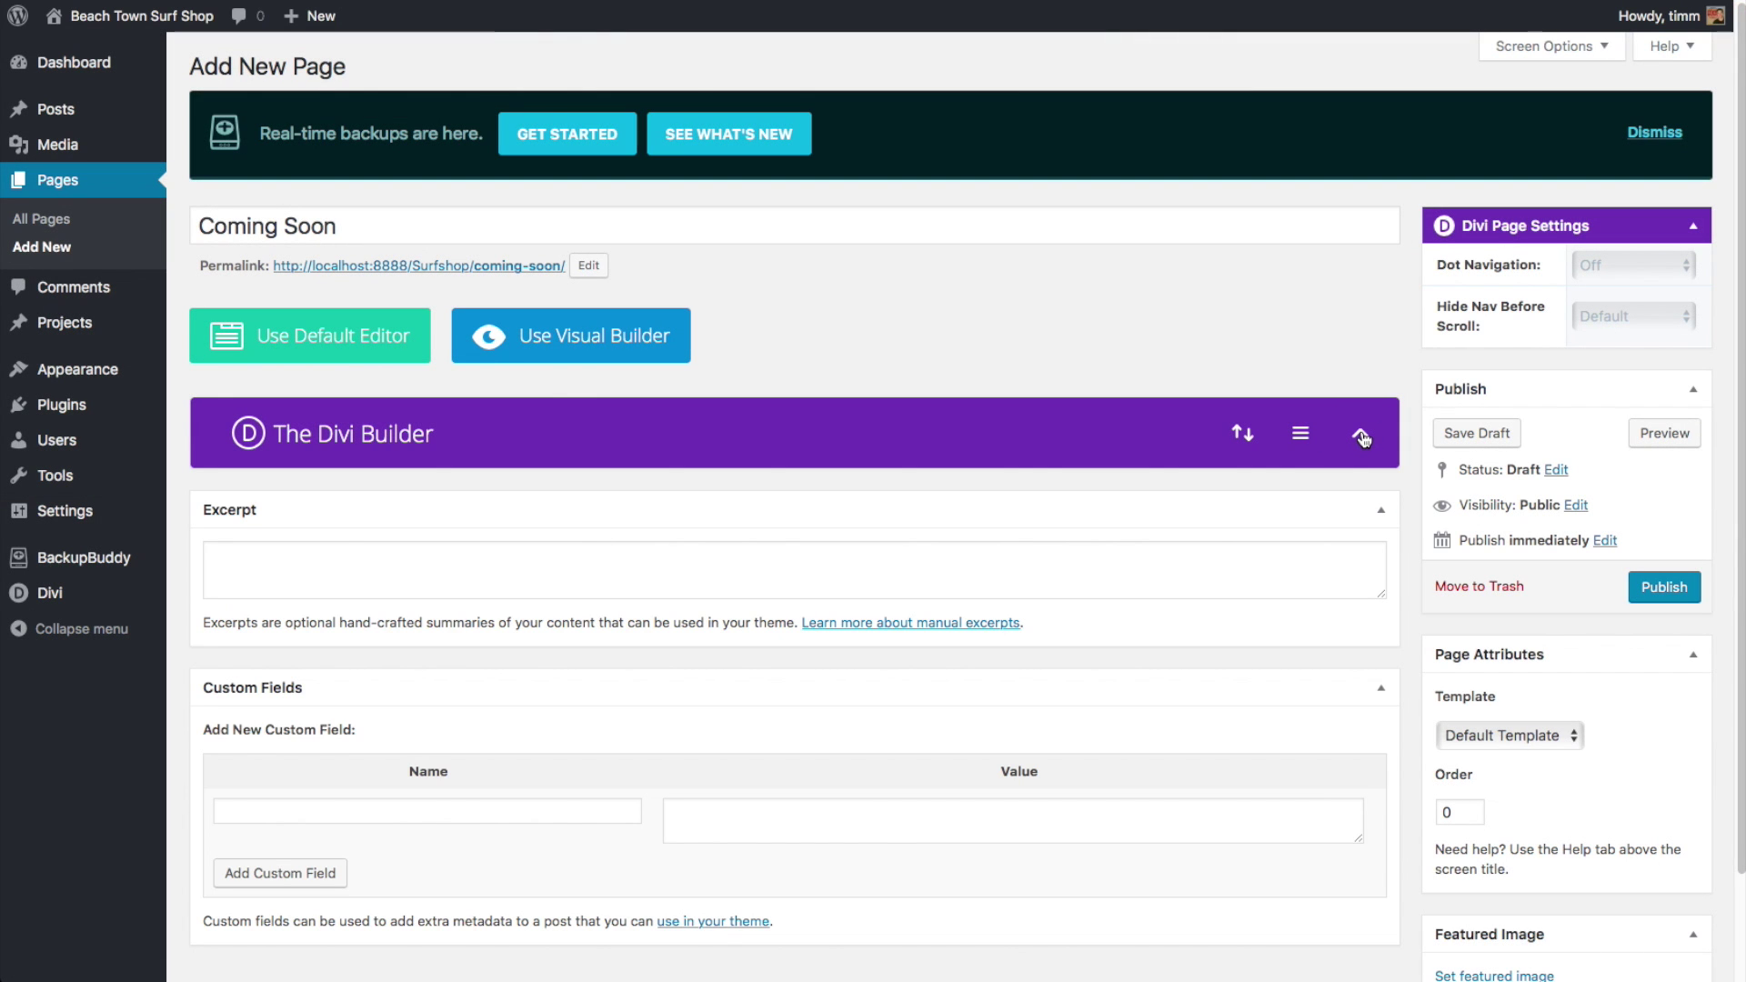
pyautogui.click(1362, 437)
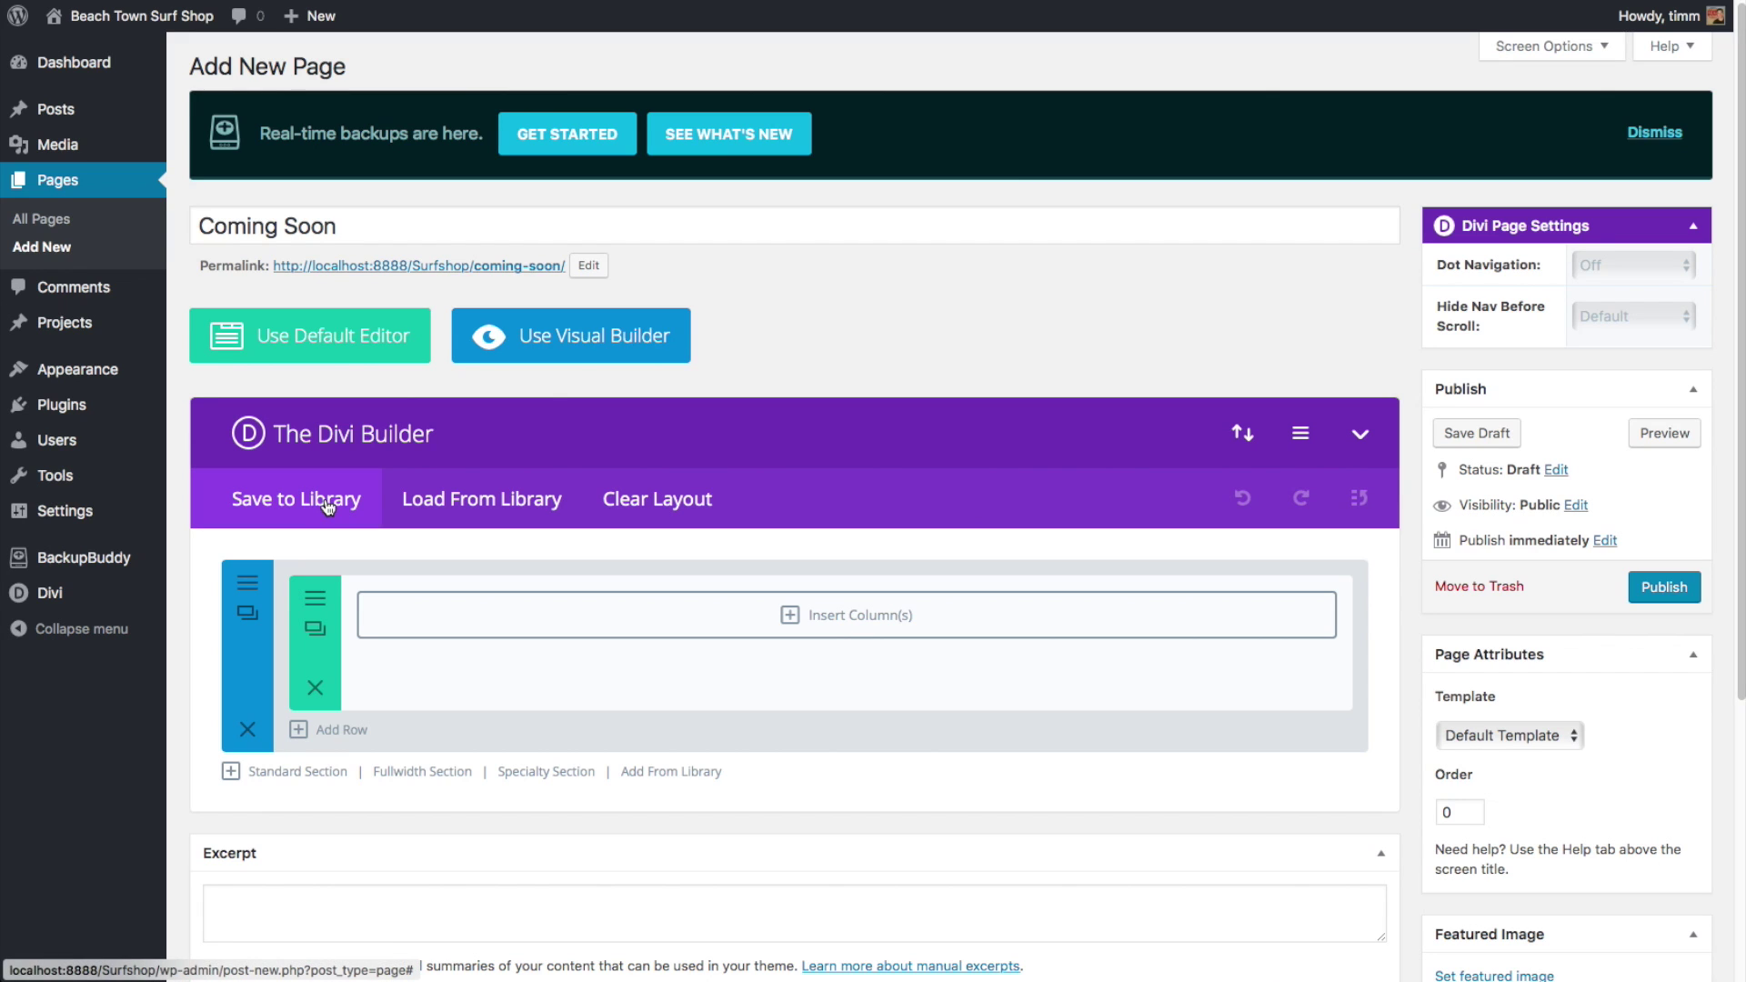
pyautogui.click(474, 502)
pyautogui.scroll(-15, 685, 469)
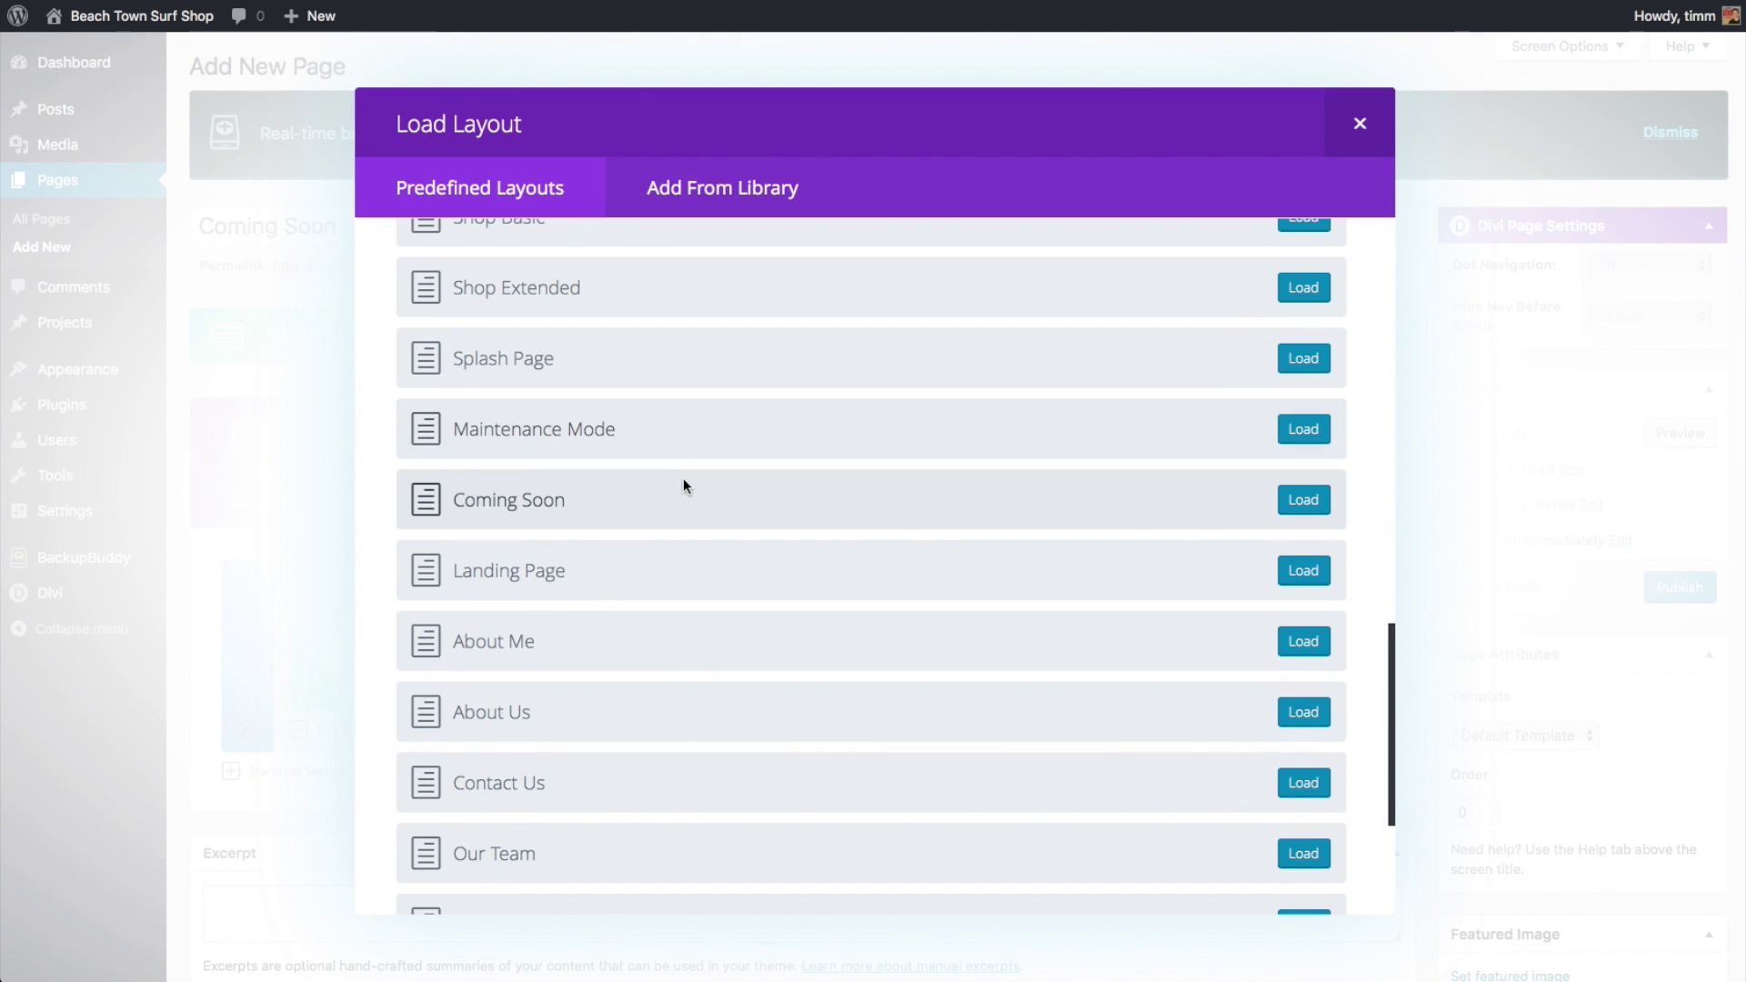
pyautogui.click(720, 206)
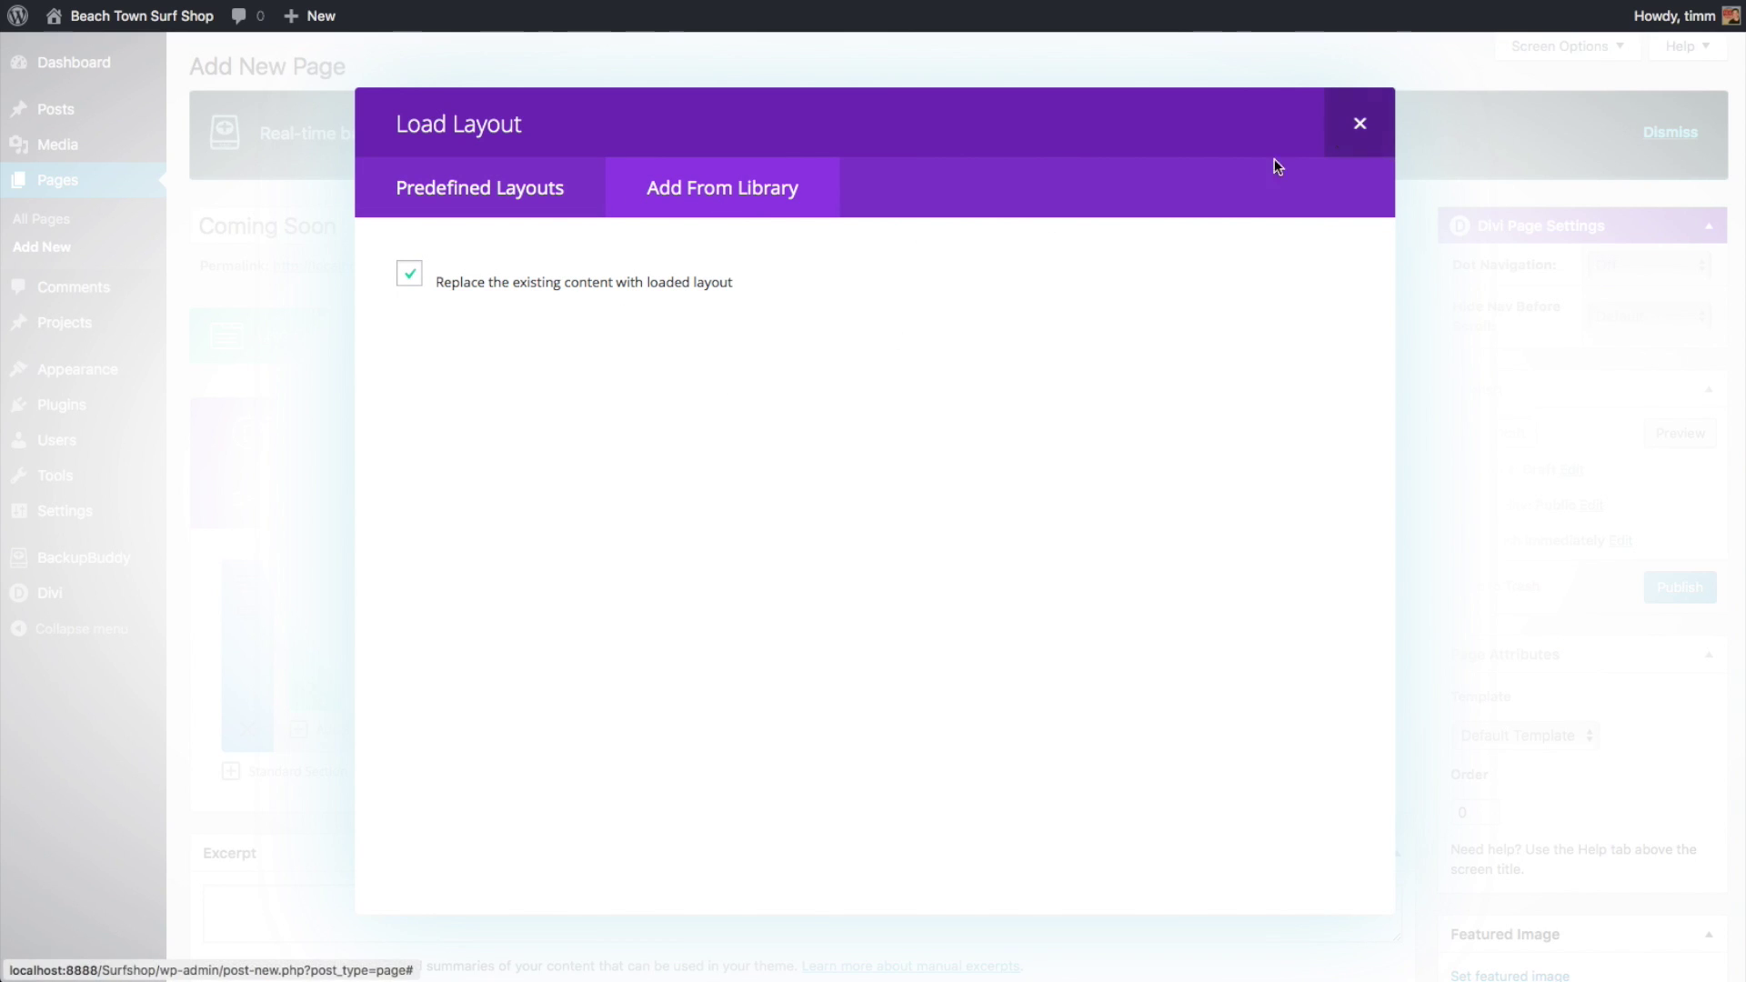
pyautogui.click(1361, 124)
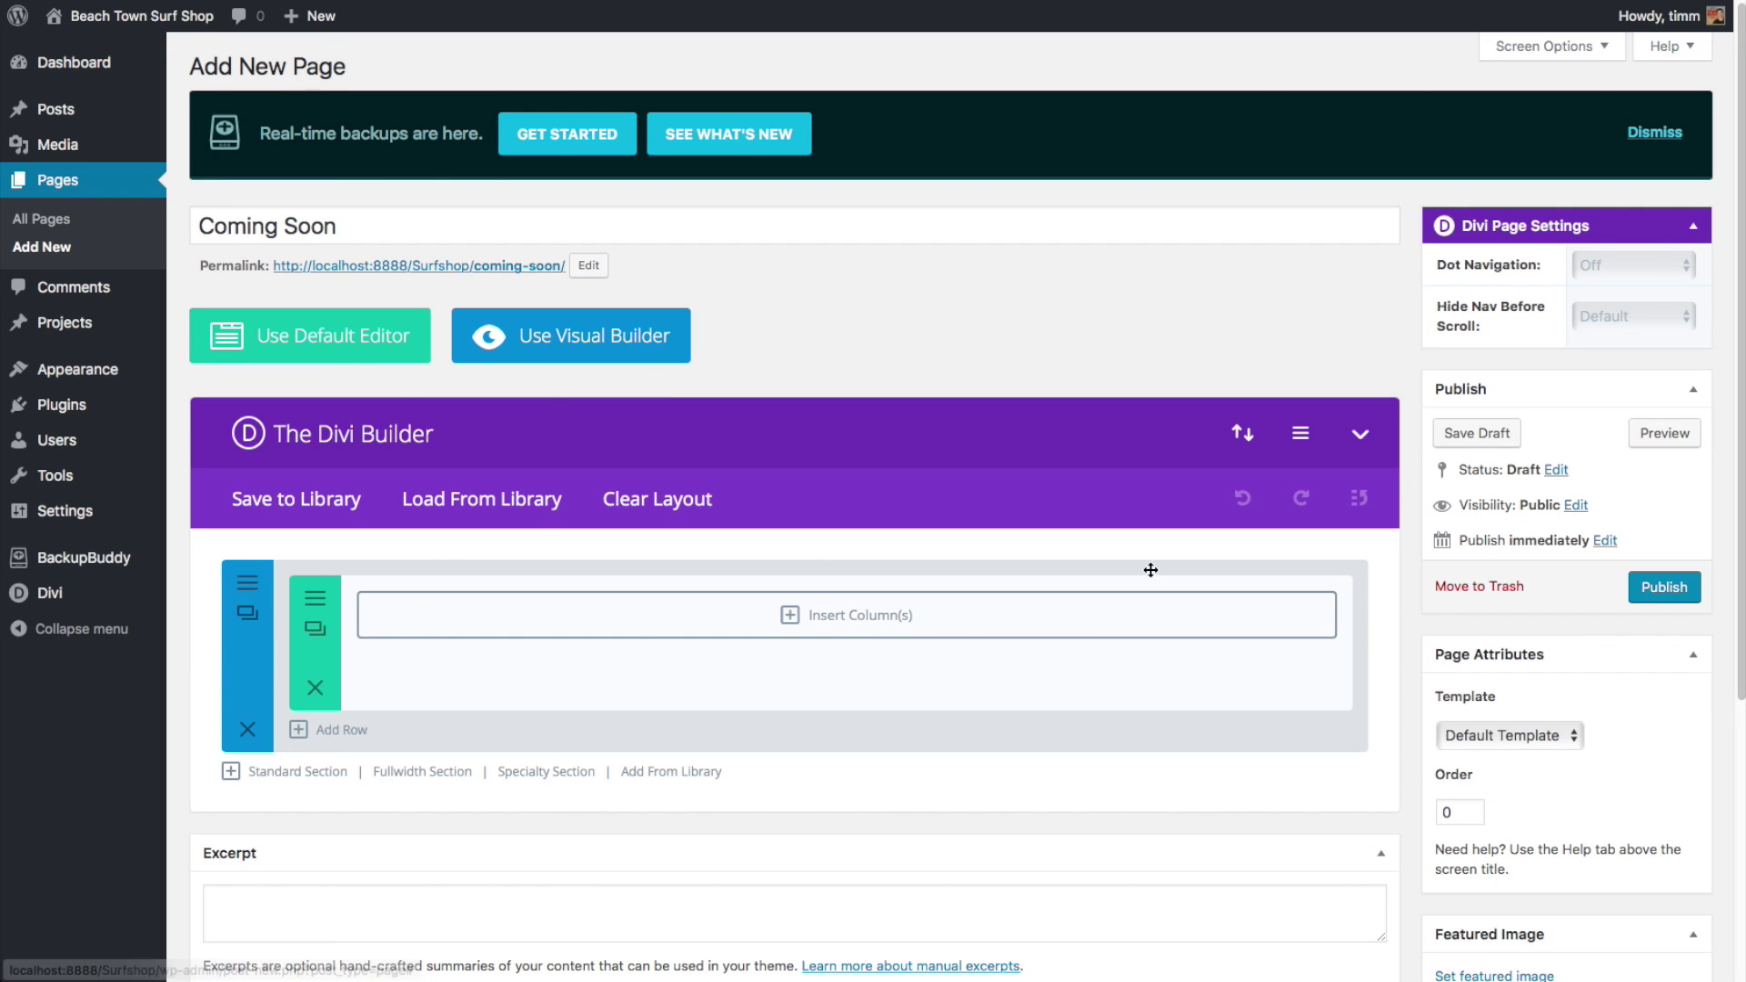
# Insert a single full-width column into the first row of the Coming Soon page's section
pyautogui.scroll(-1, 1095, 612)
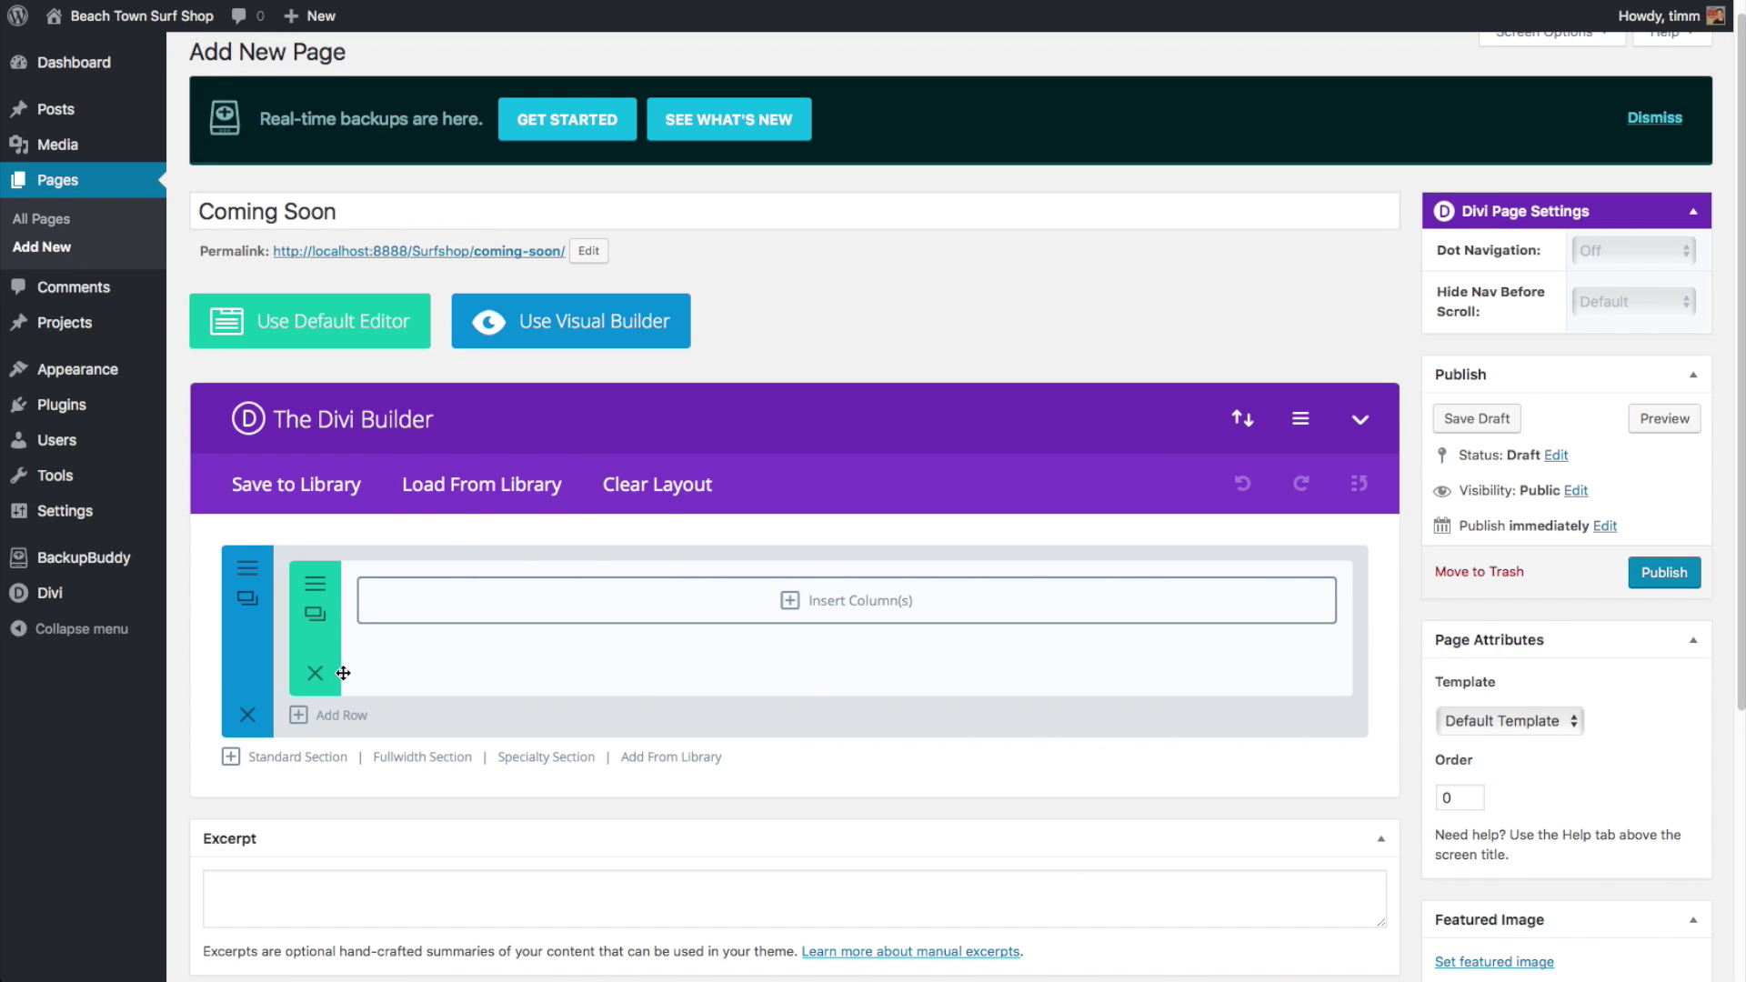
pyautogui.click(833, 591)
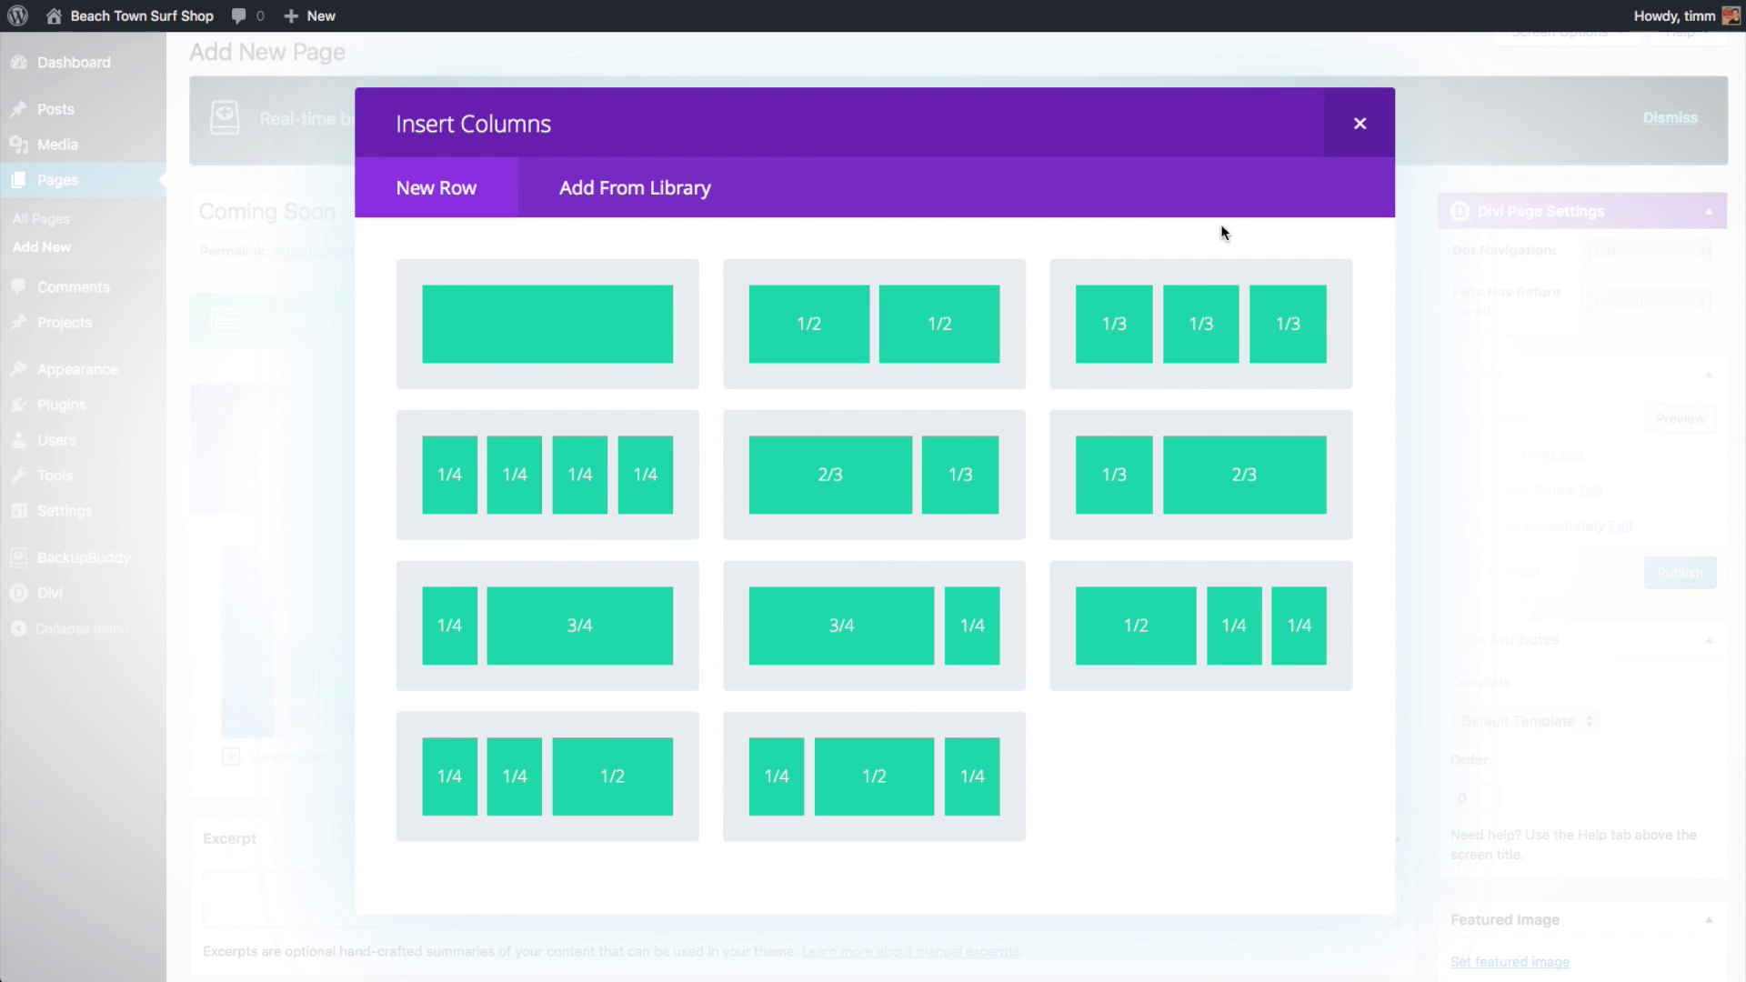
pyautogui.click(1355, 135)
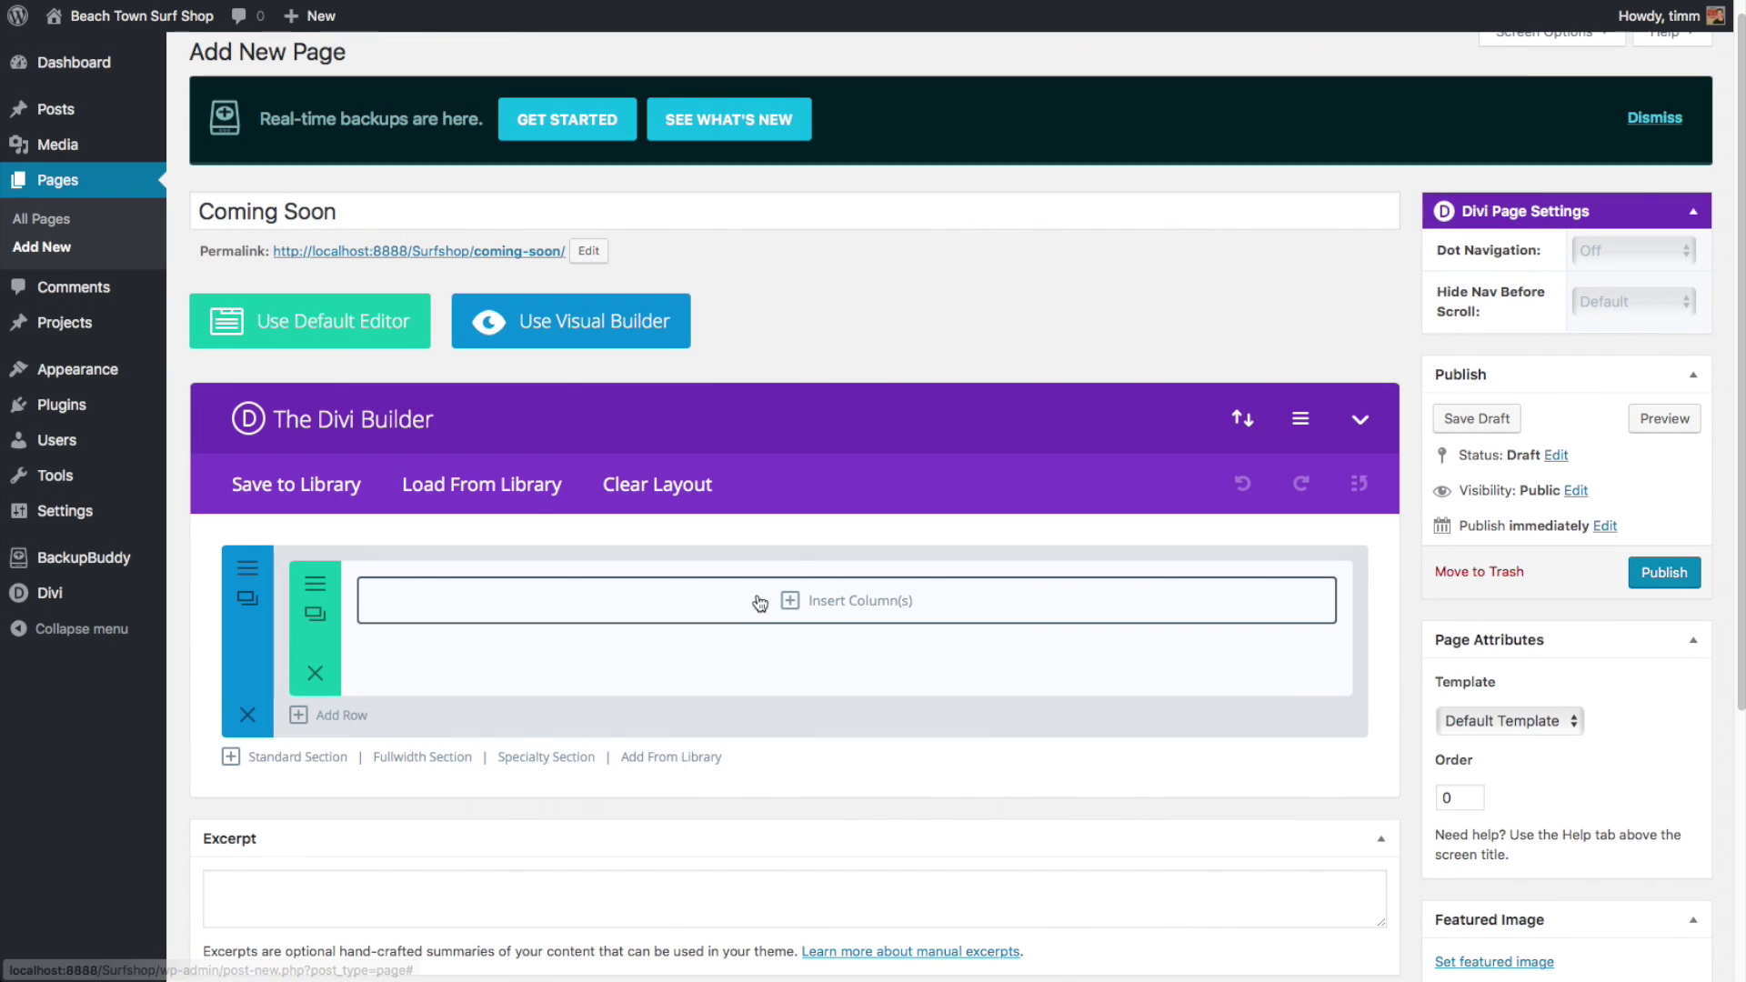
pyautogui.click(777, 619)
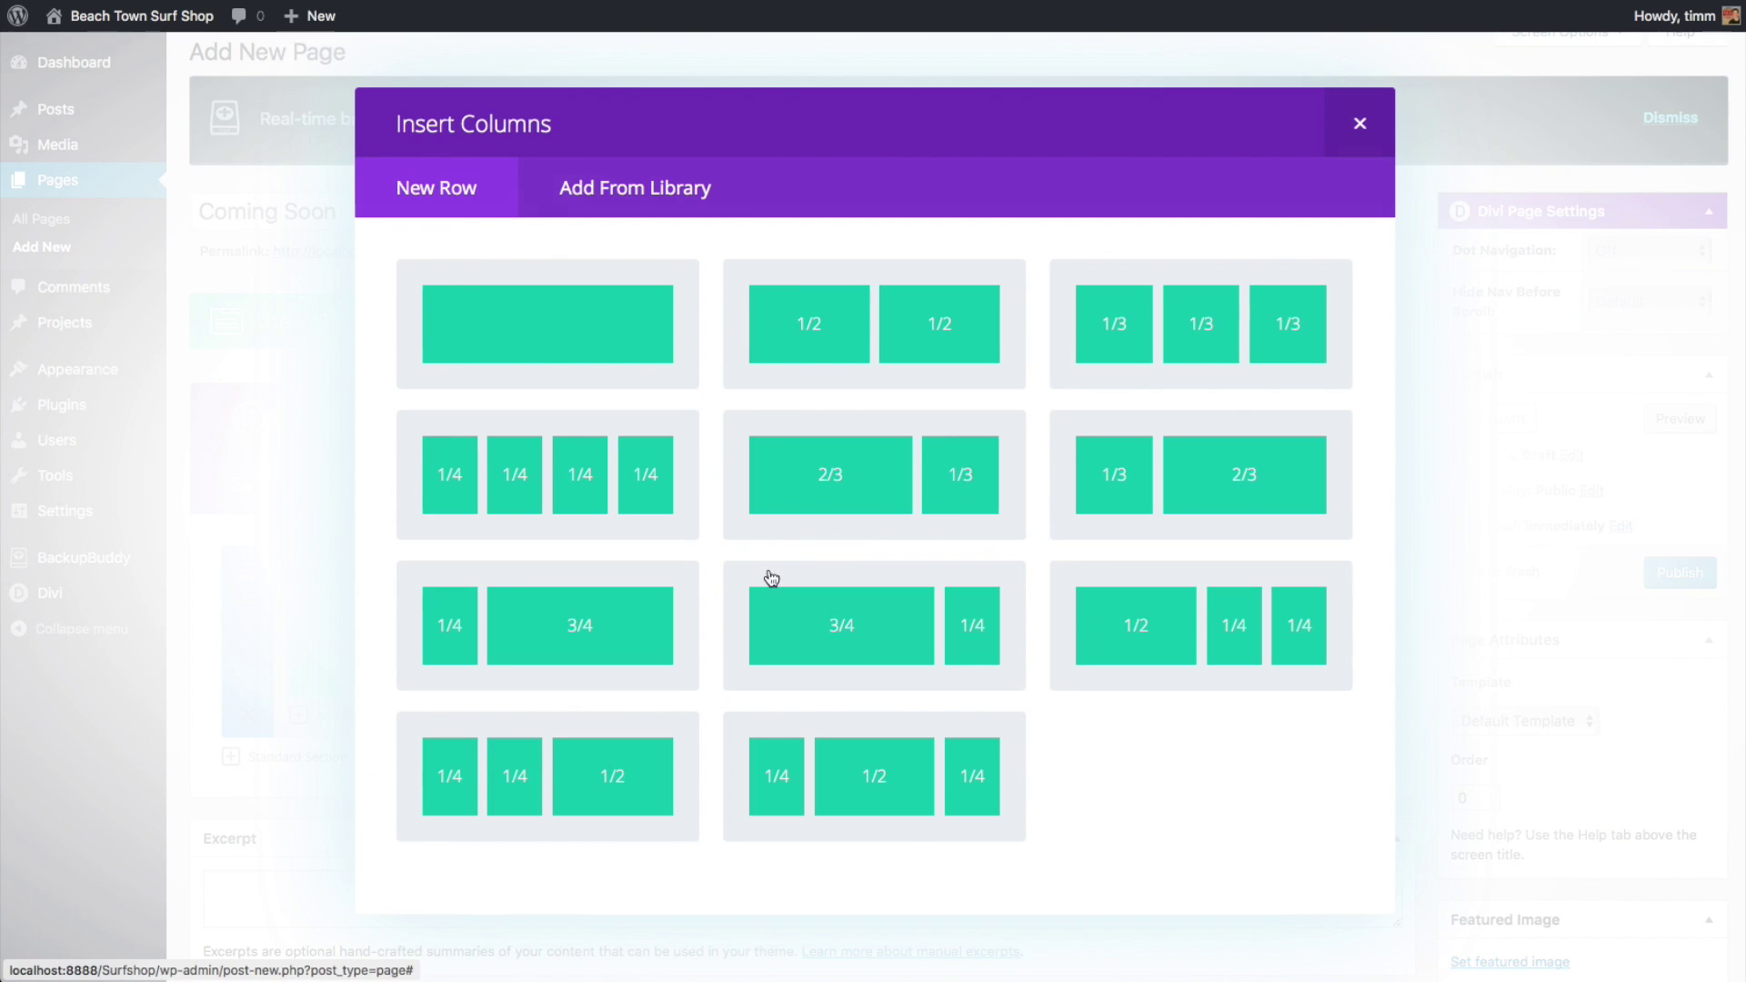
pyautogui.click(569, 307)
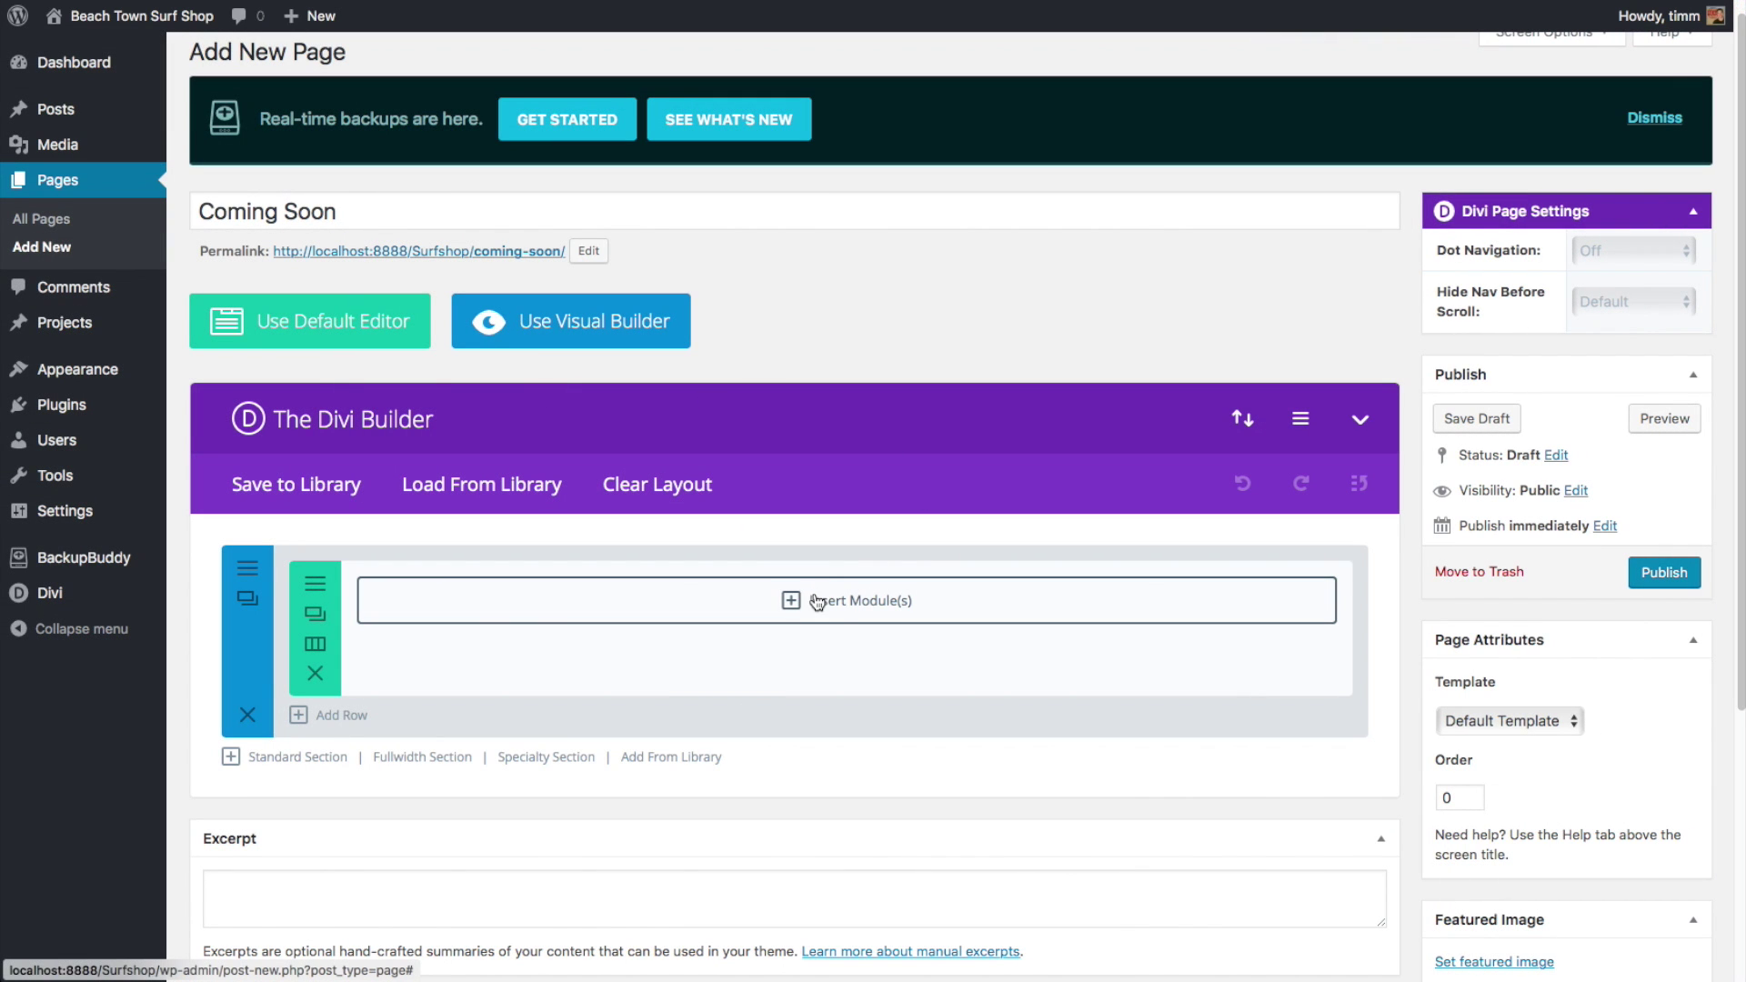
# Browse the list of modules available for the new column without inserting one
pyautogui.click(818, 602)
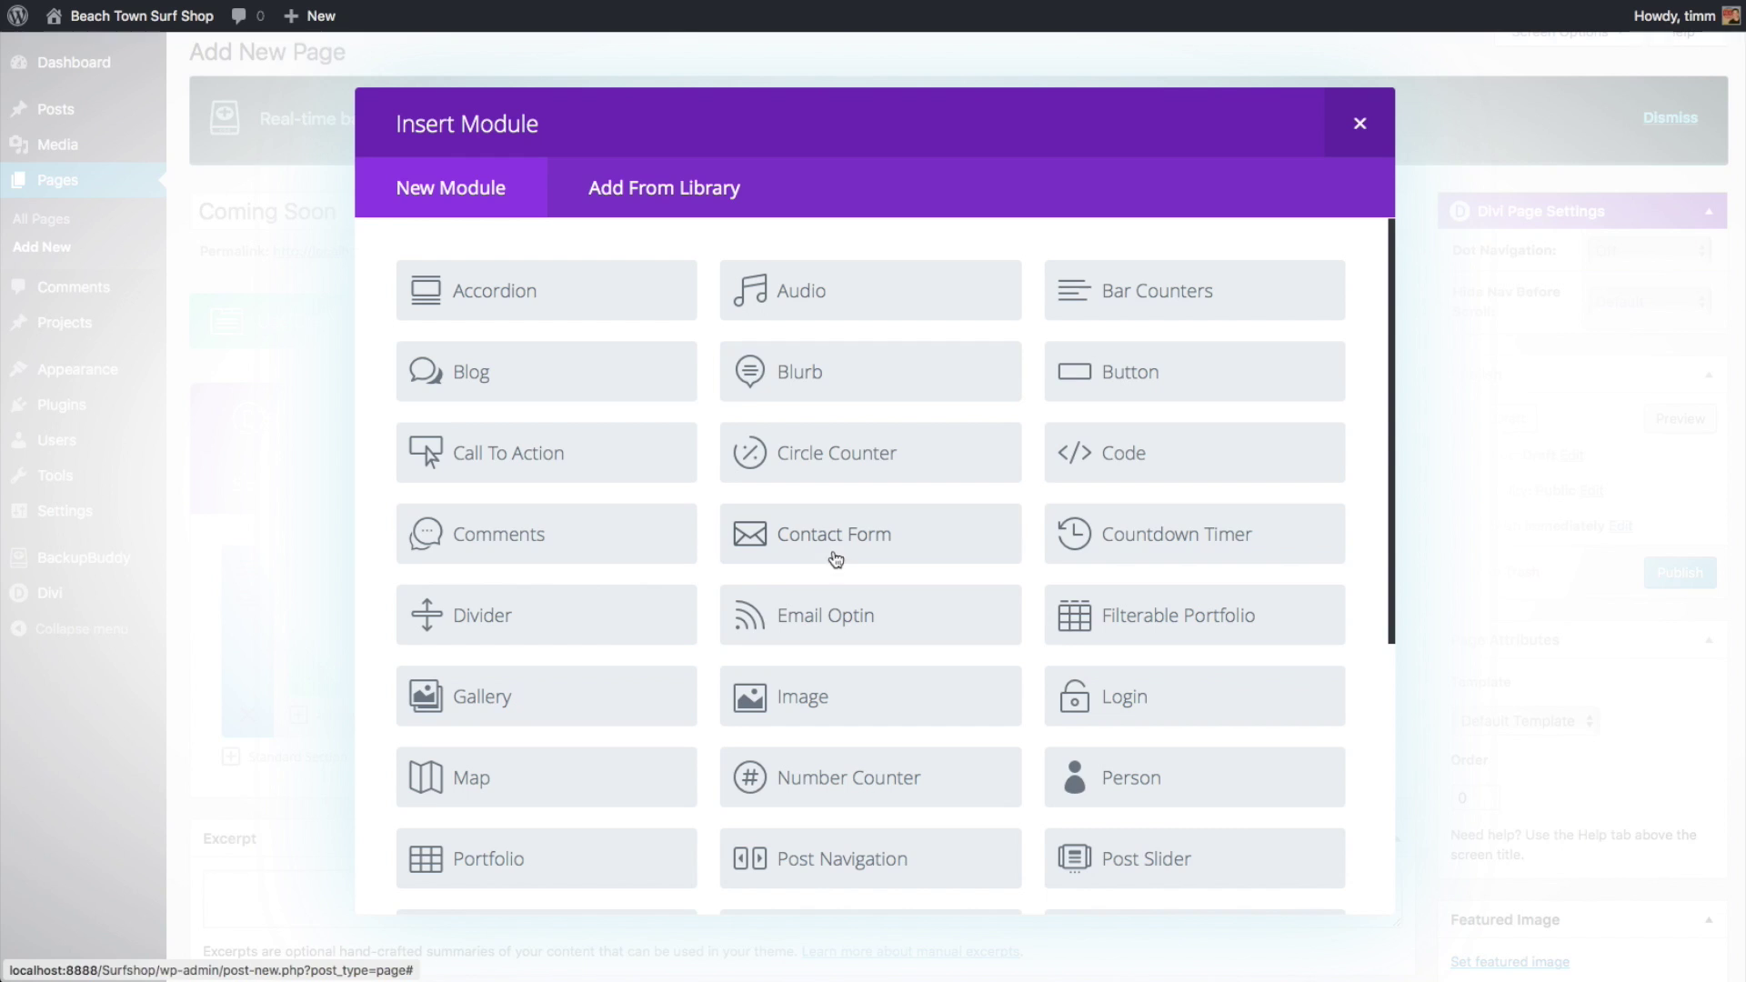
pyautogui.scroll(-5, 844, 511)
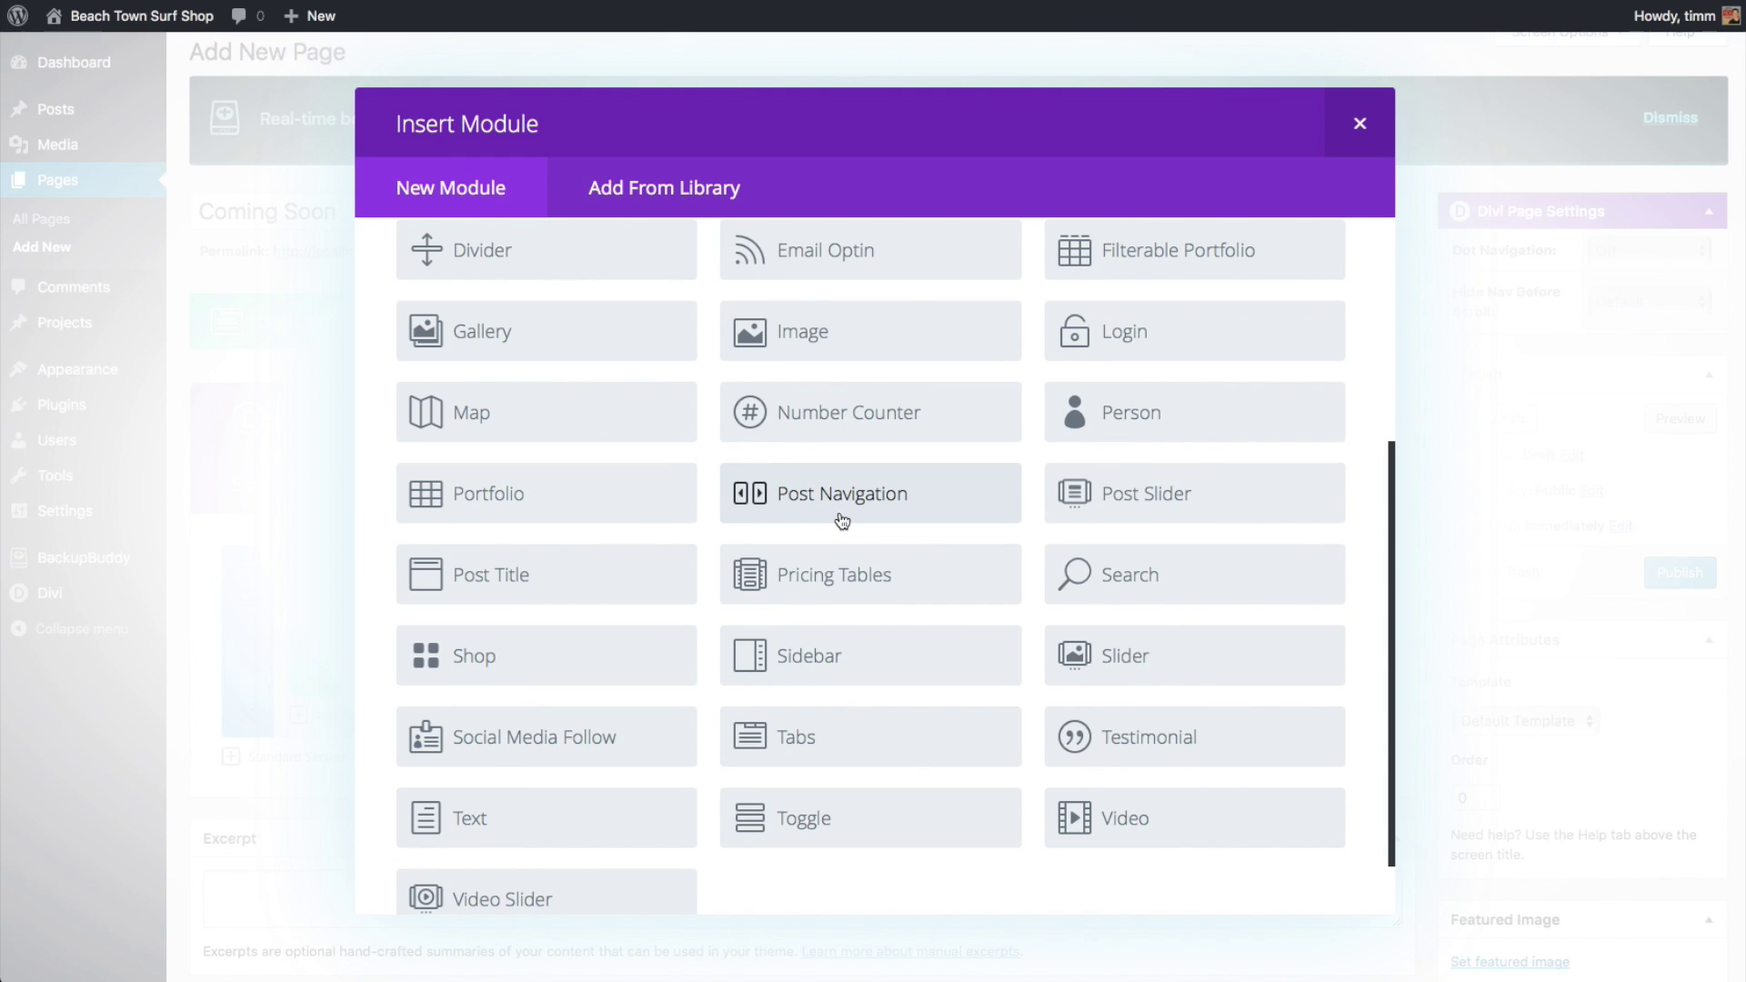
pyautogui.scroll(3, 842, 520)
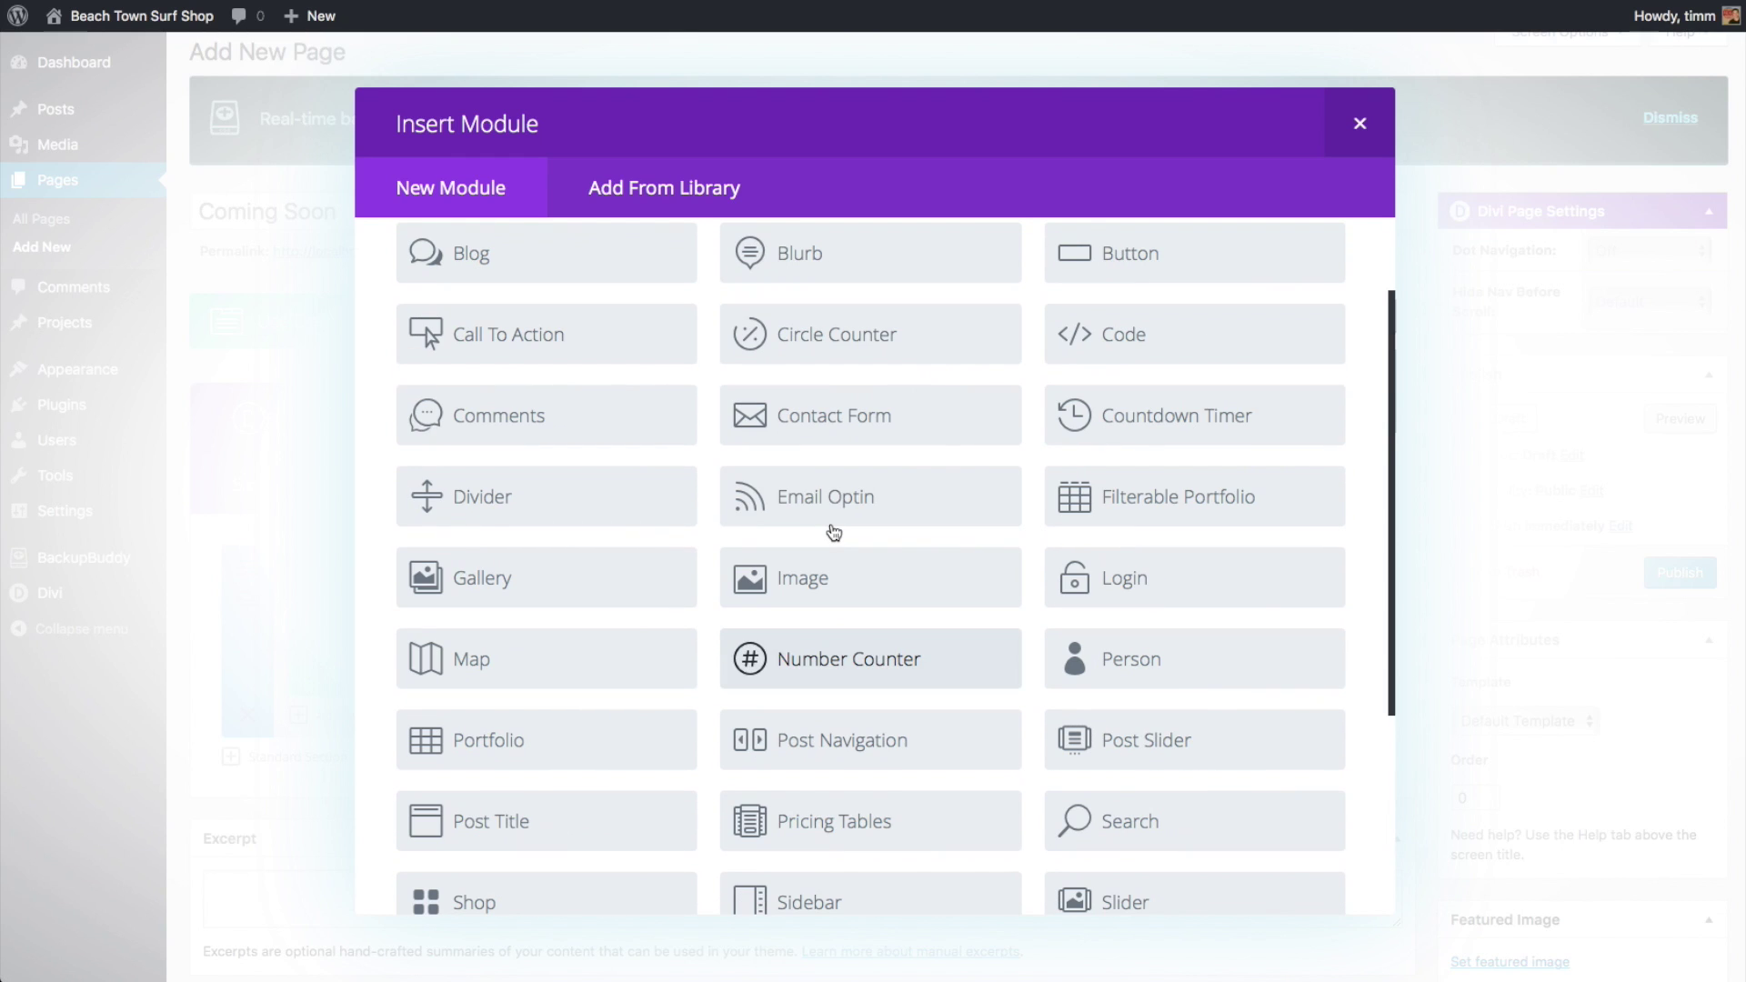
pyautogui.scroll(2, 834, 532)
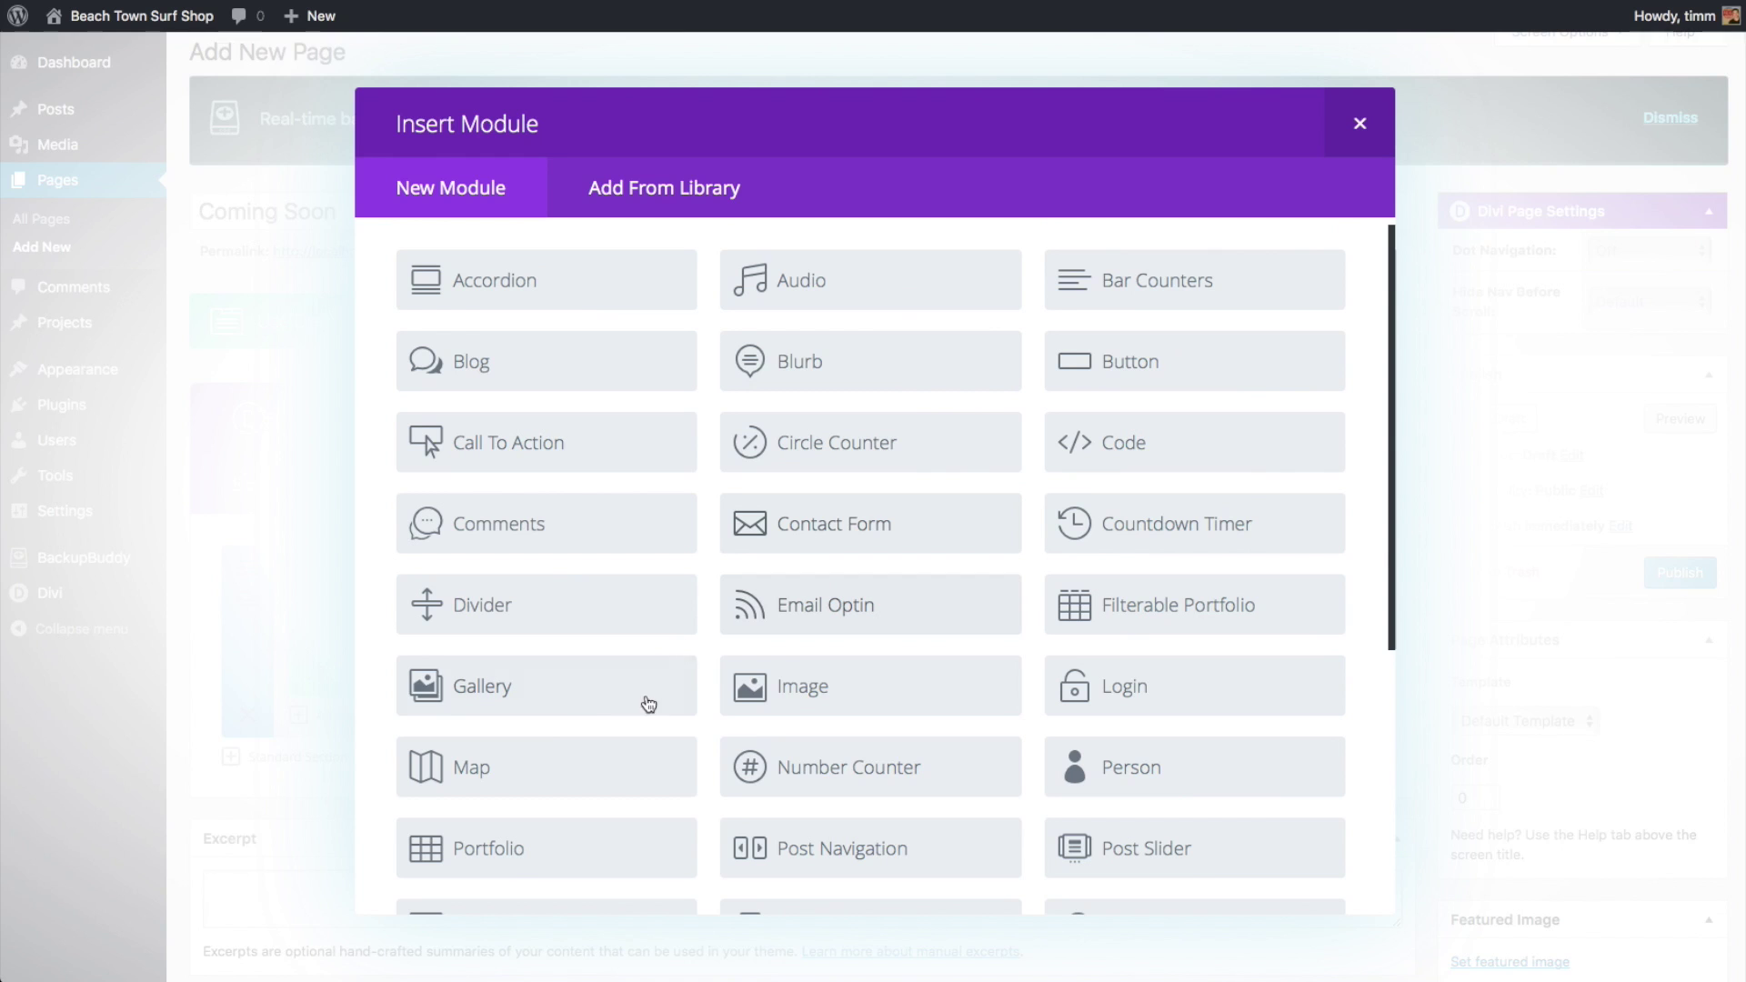
pyautogui.scroll(-2, 768, 687)
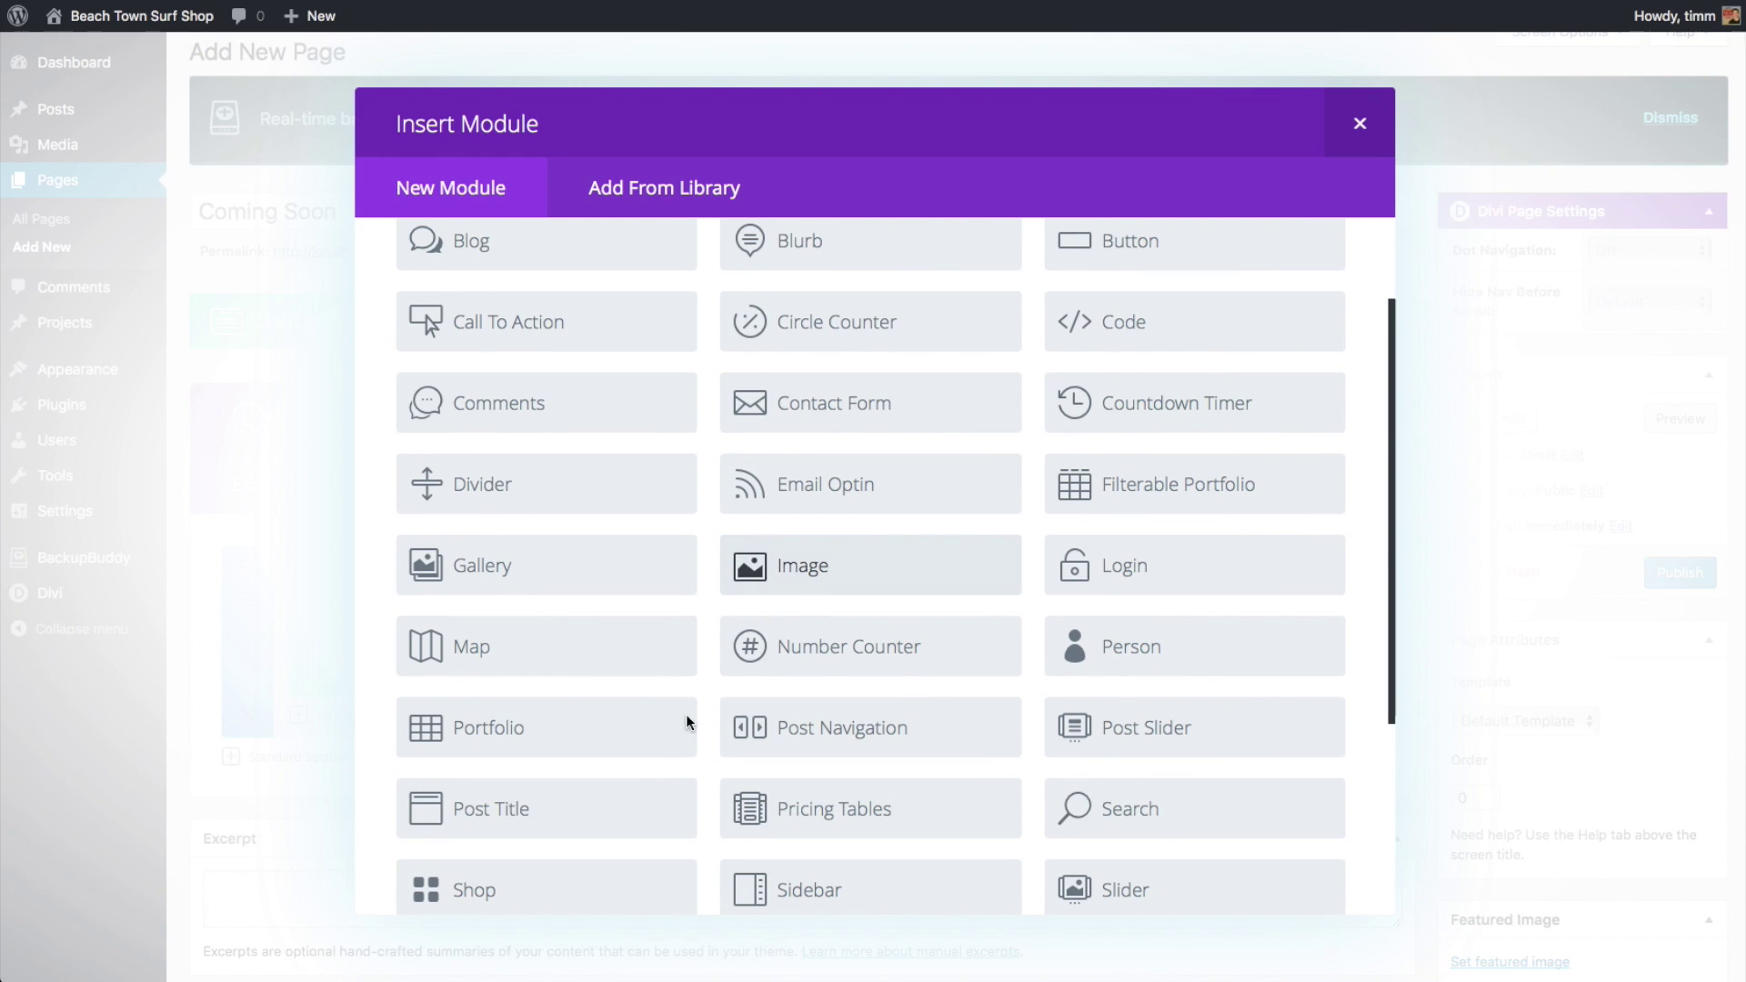
pyautogui.click(1360, 123)
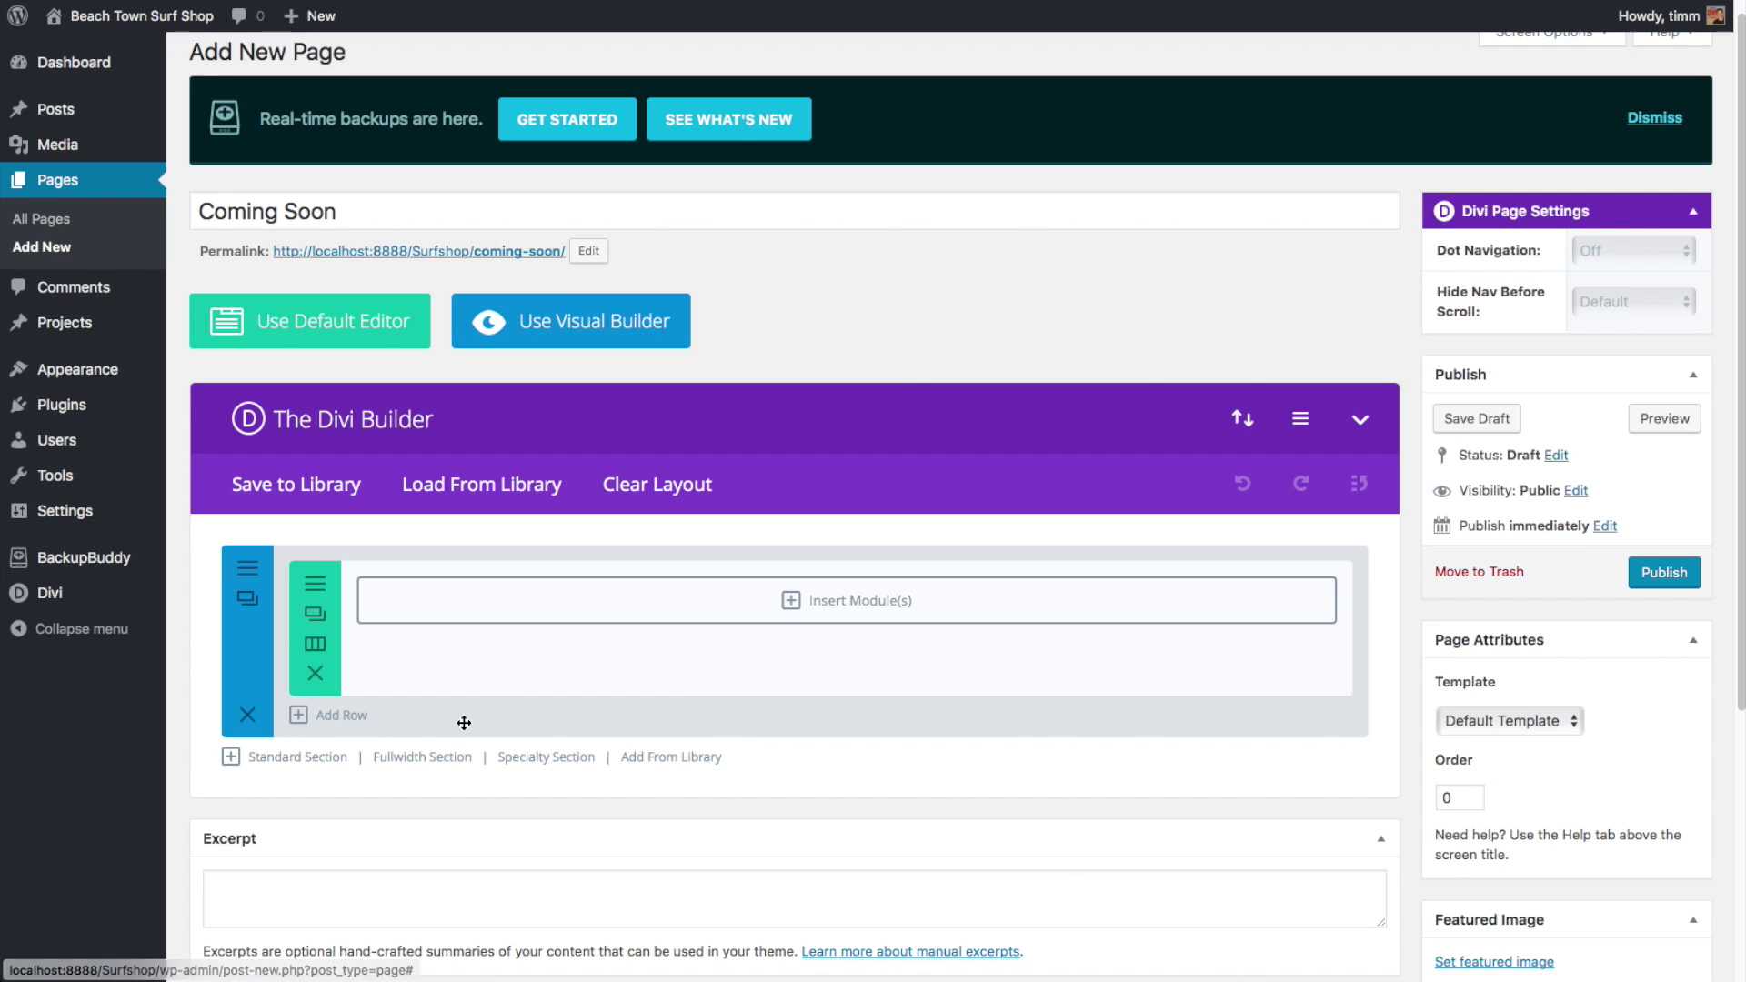
# Add a second row without columns to the section and view the first row's general settings
pyautogui.click(341, 715)
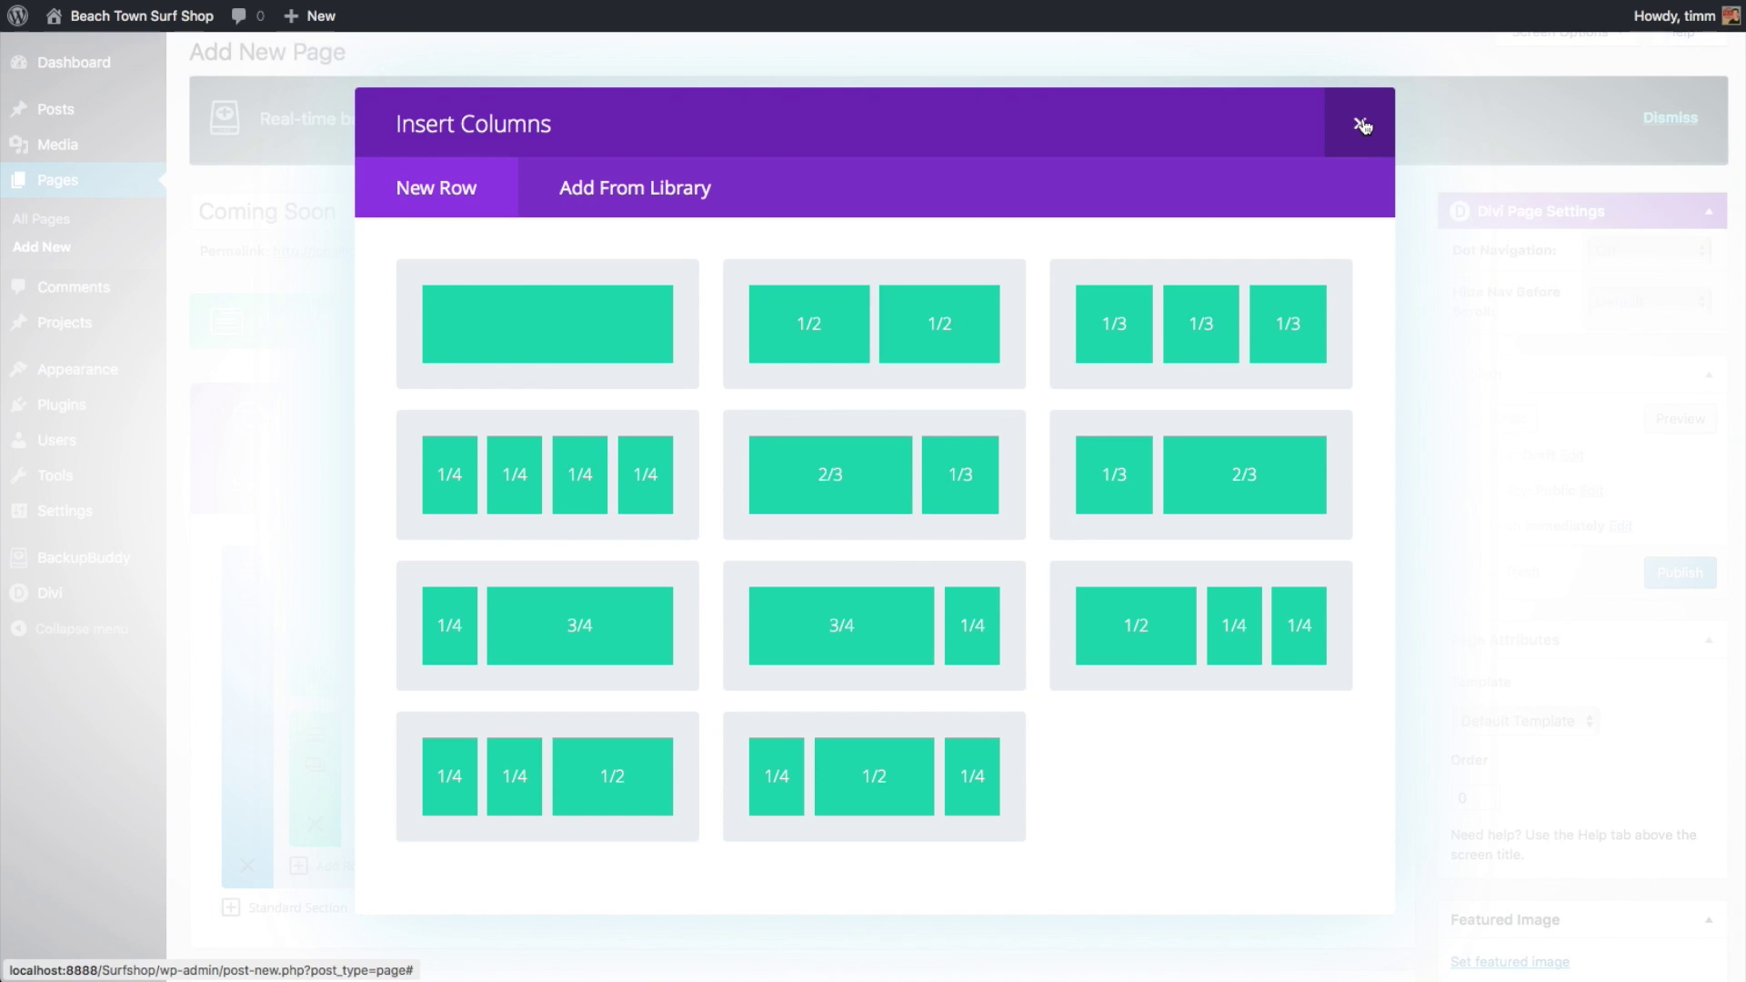
pyautogui.click(1361, 125)
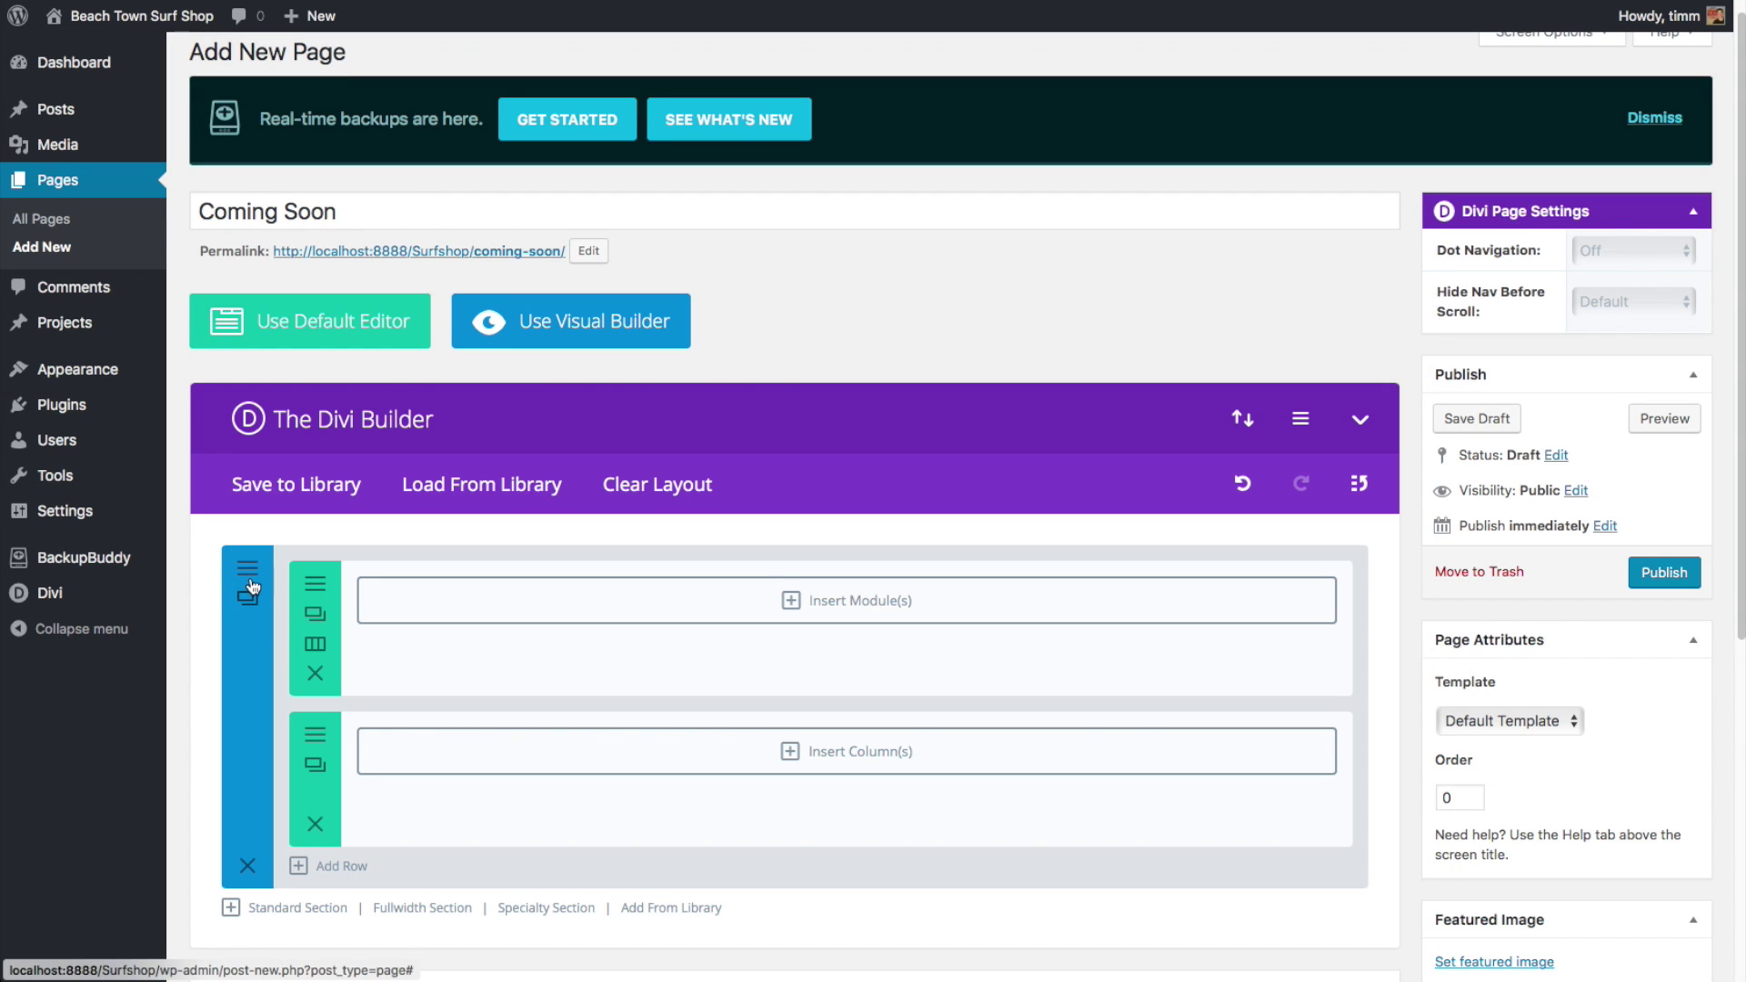
pyautogui.click(301, 579)
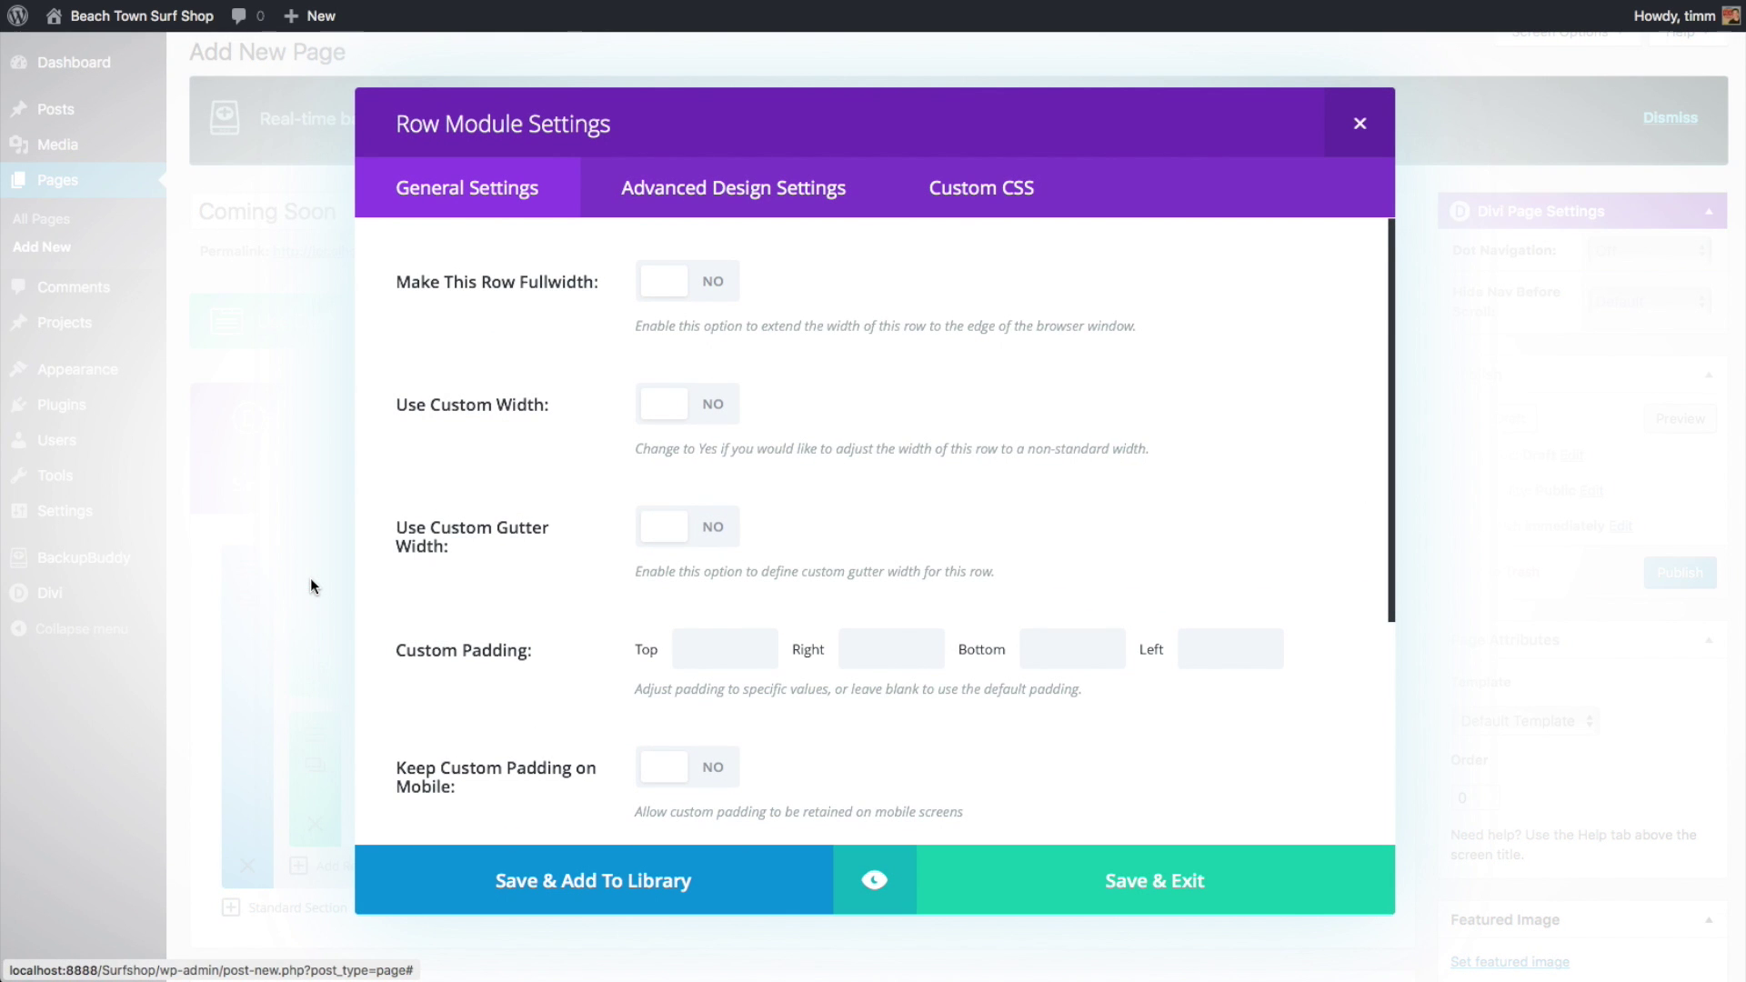
pyautogui.click(1360, 123)
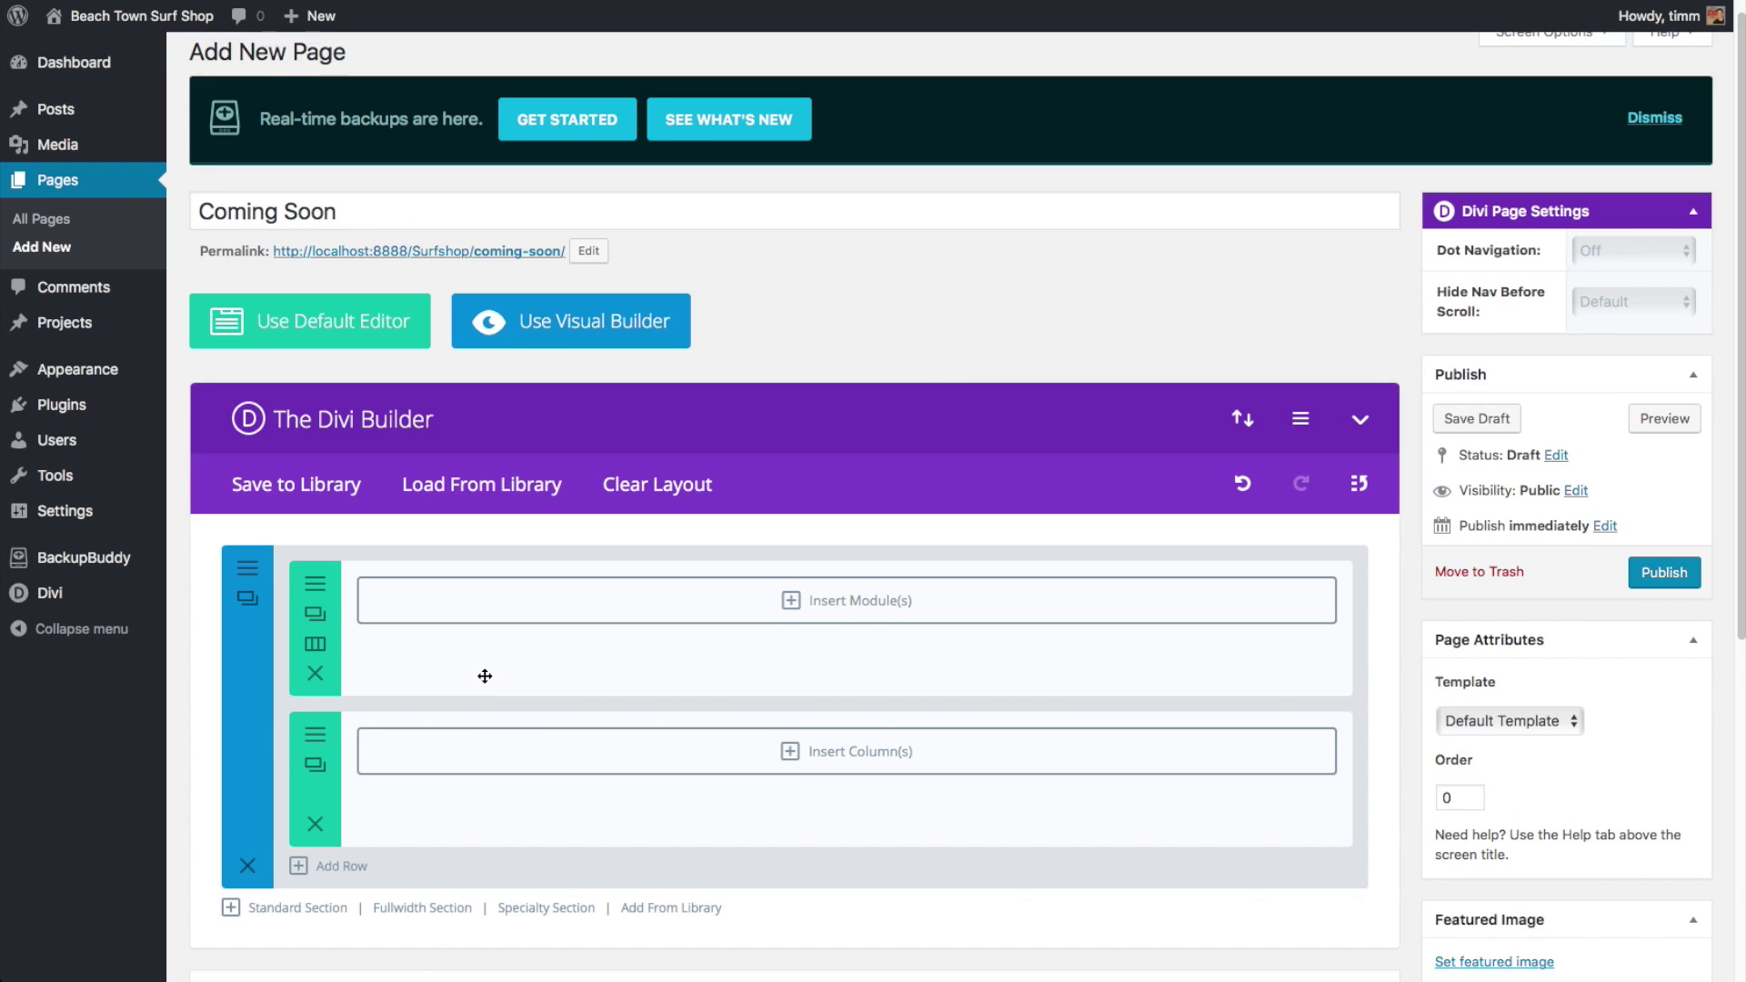
# Add another standard section below the first one without choosing a column layout
pyautogui.scroll(-2, 483, 678)
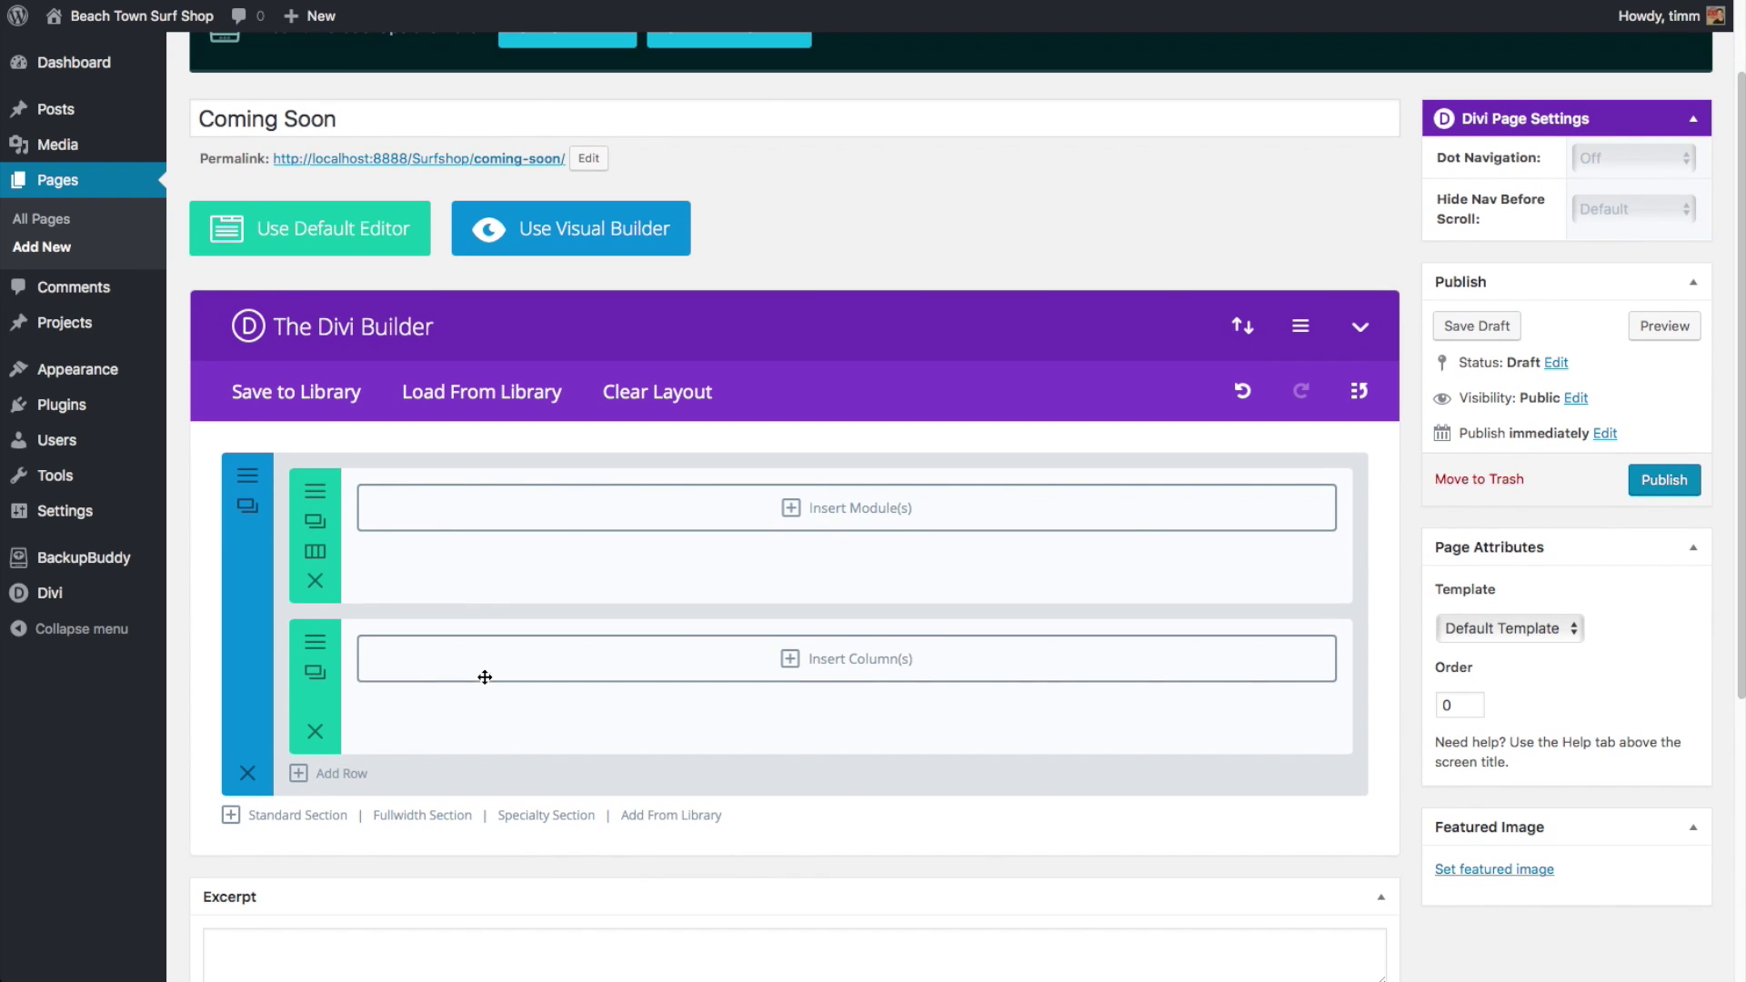
pyautogui.click(291, 816)
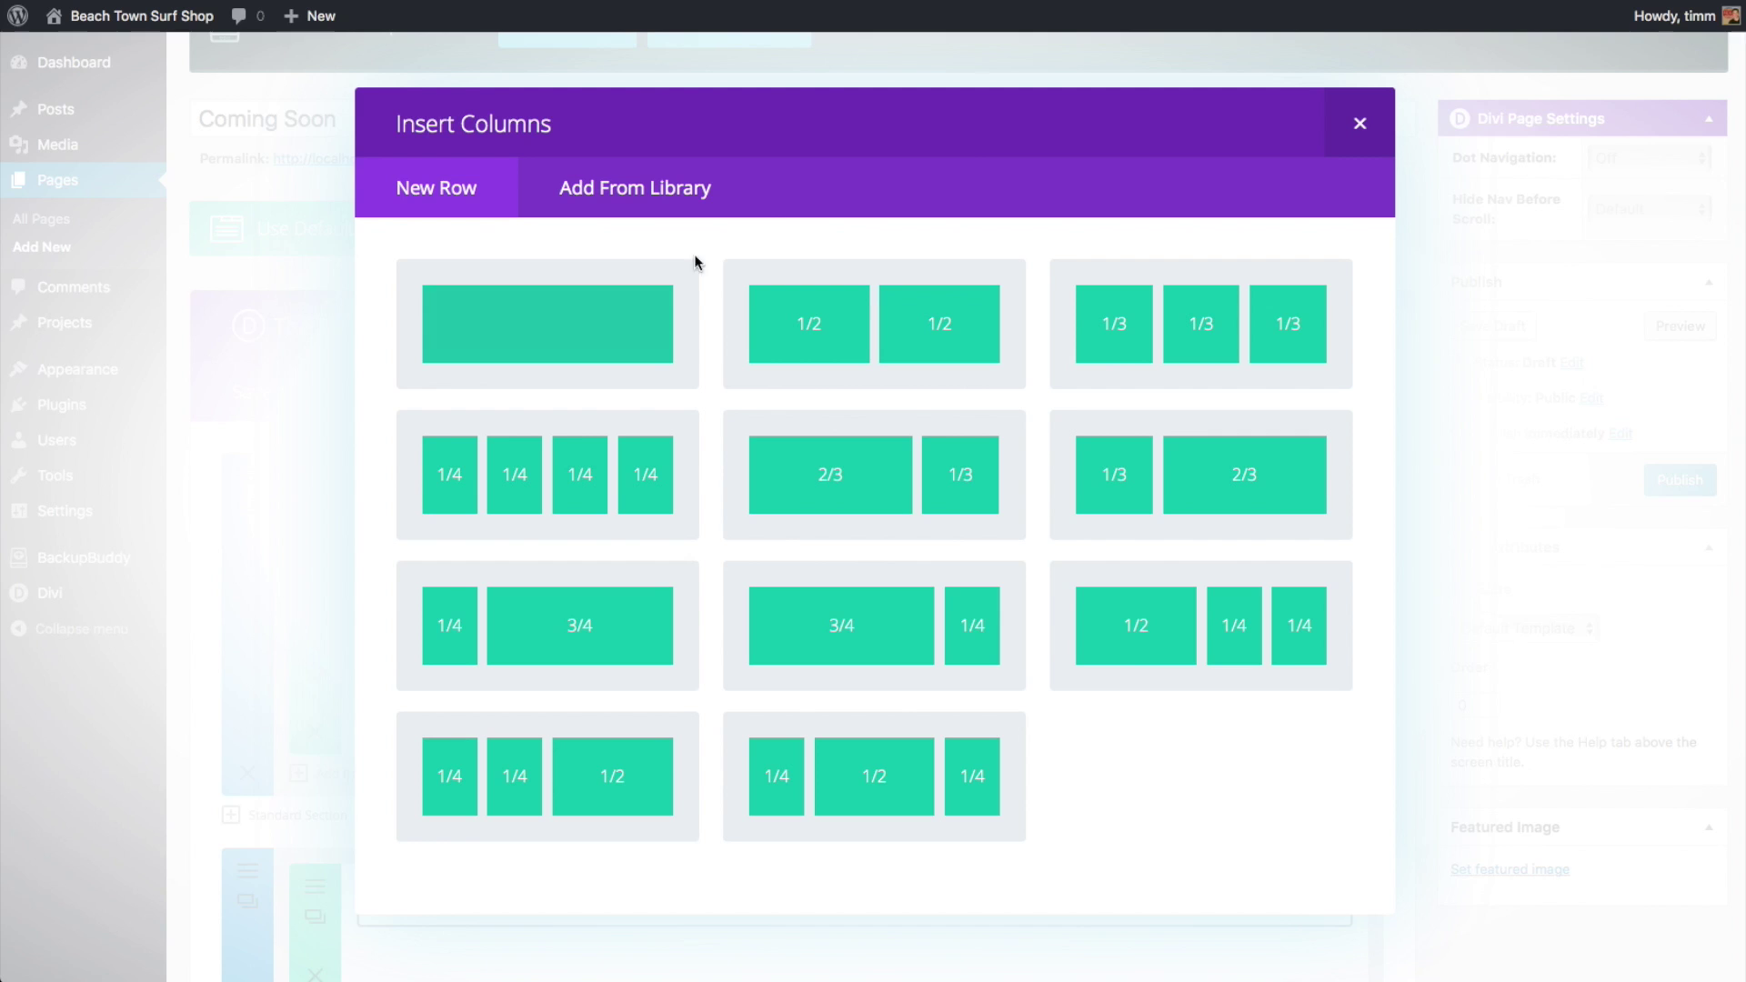
pyautogui.click(1359, 124)
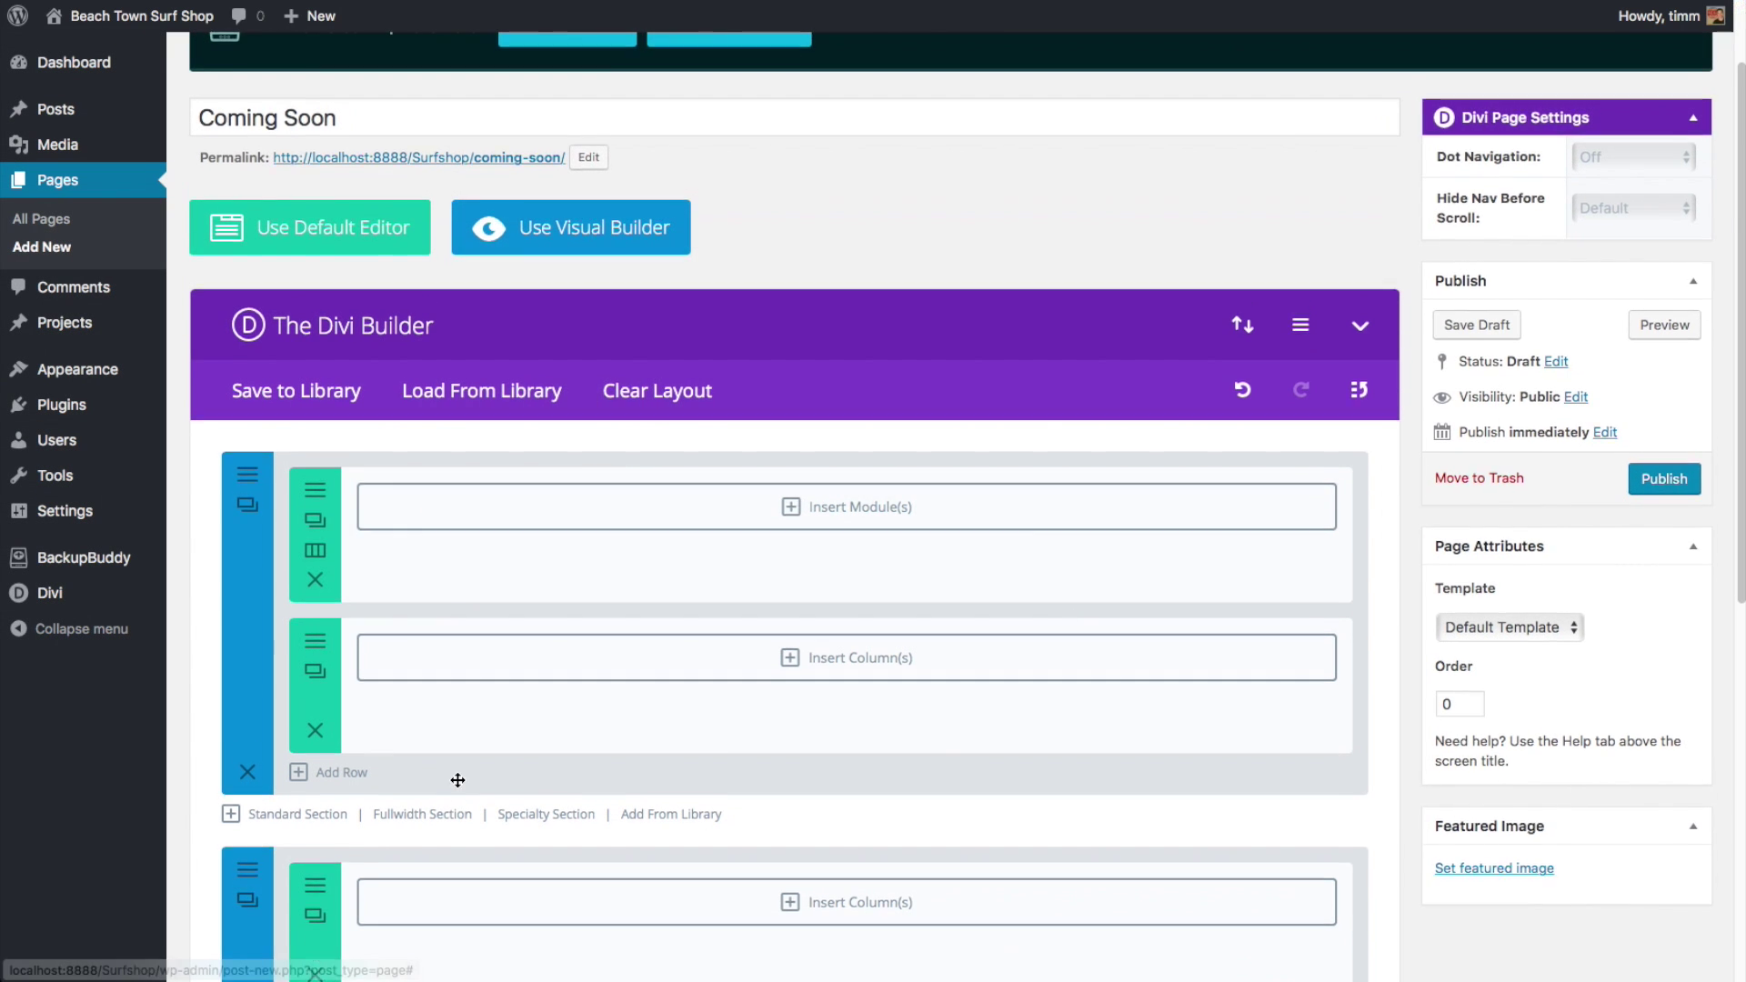
# Add a fullwidth section below the second standard section and view the modules it offers
pyautogui.scroll(-3, 437, 779)
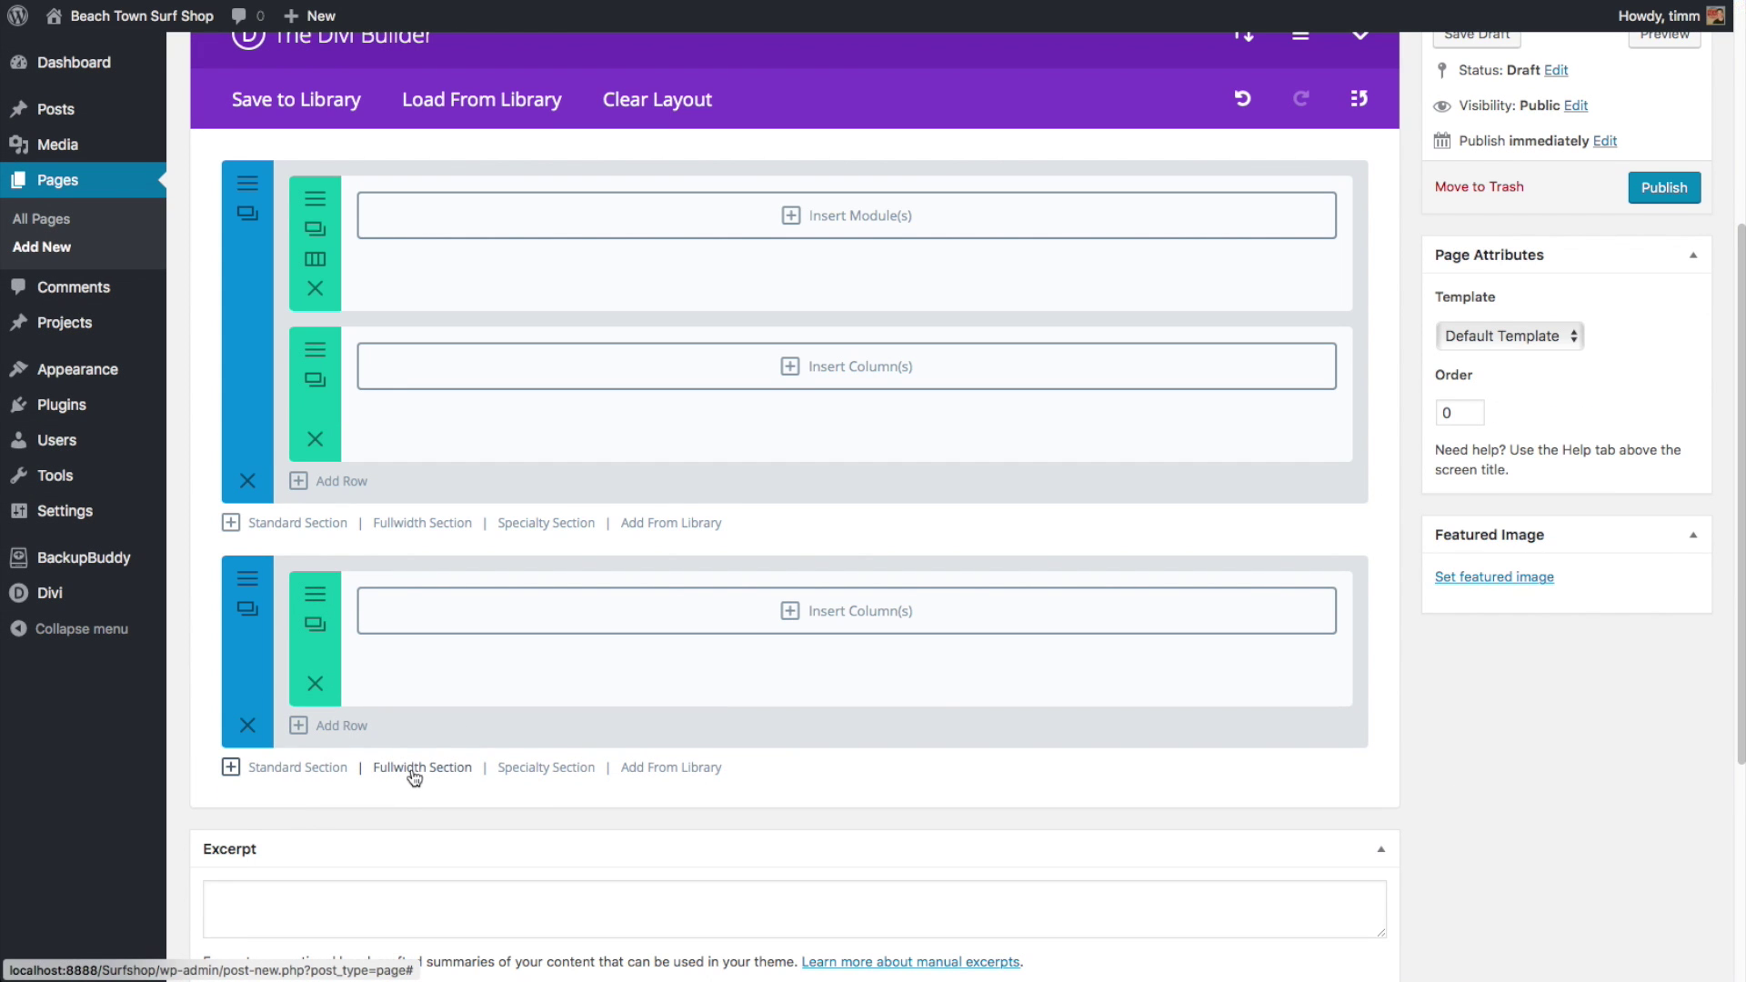
pyautogui.click(414, 771)
pyautogui.scroll(-2, 440, 826)
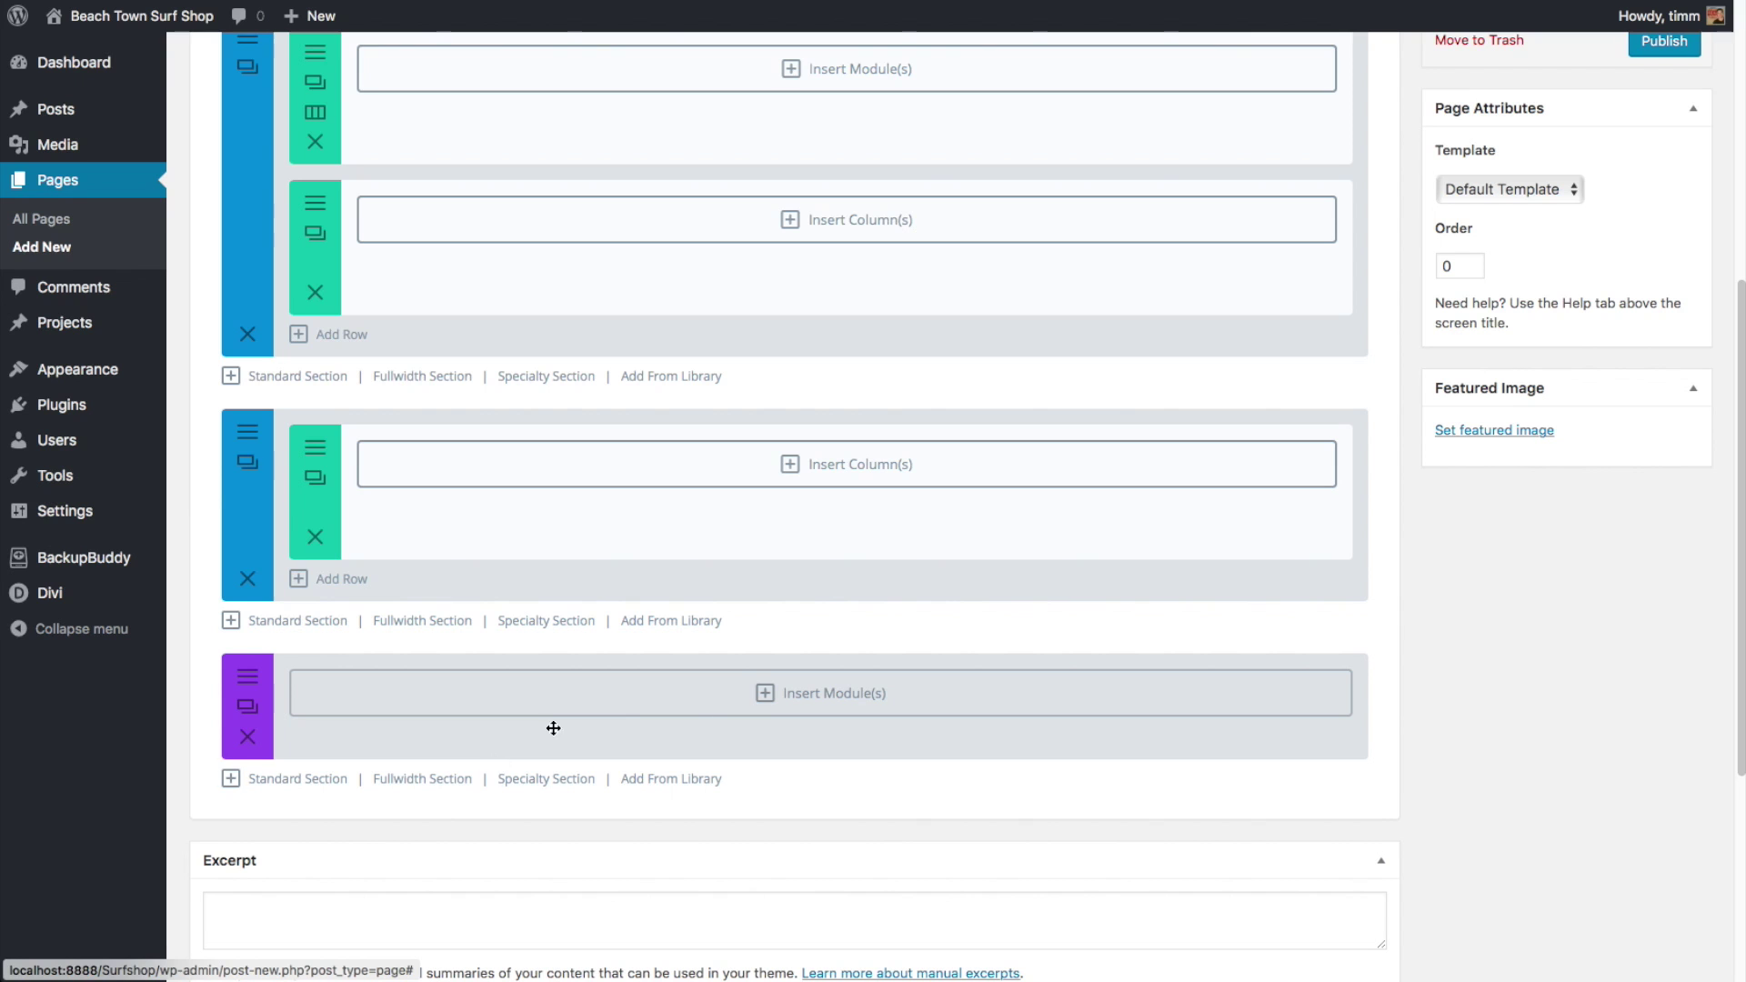
pyautogui.click(768, 694)
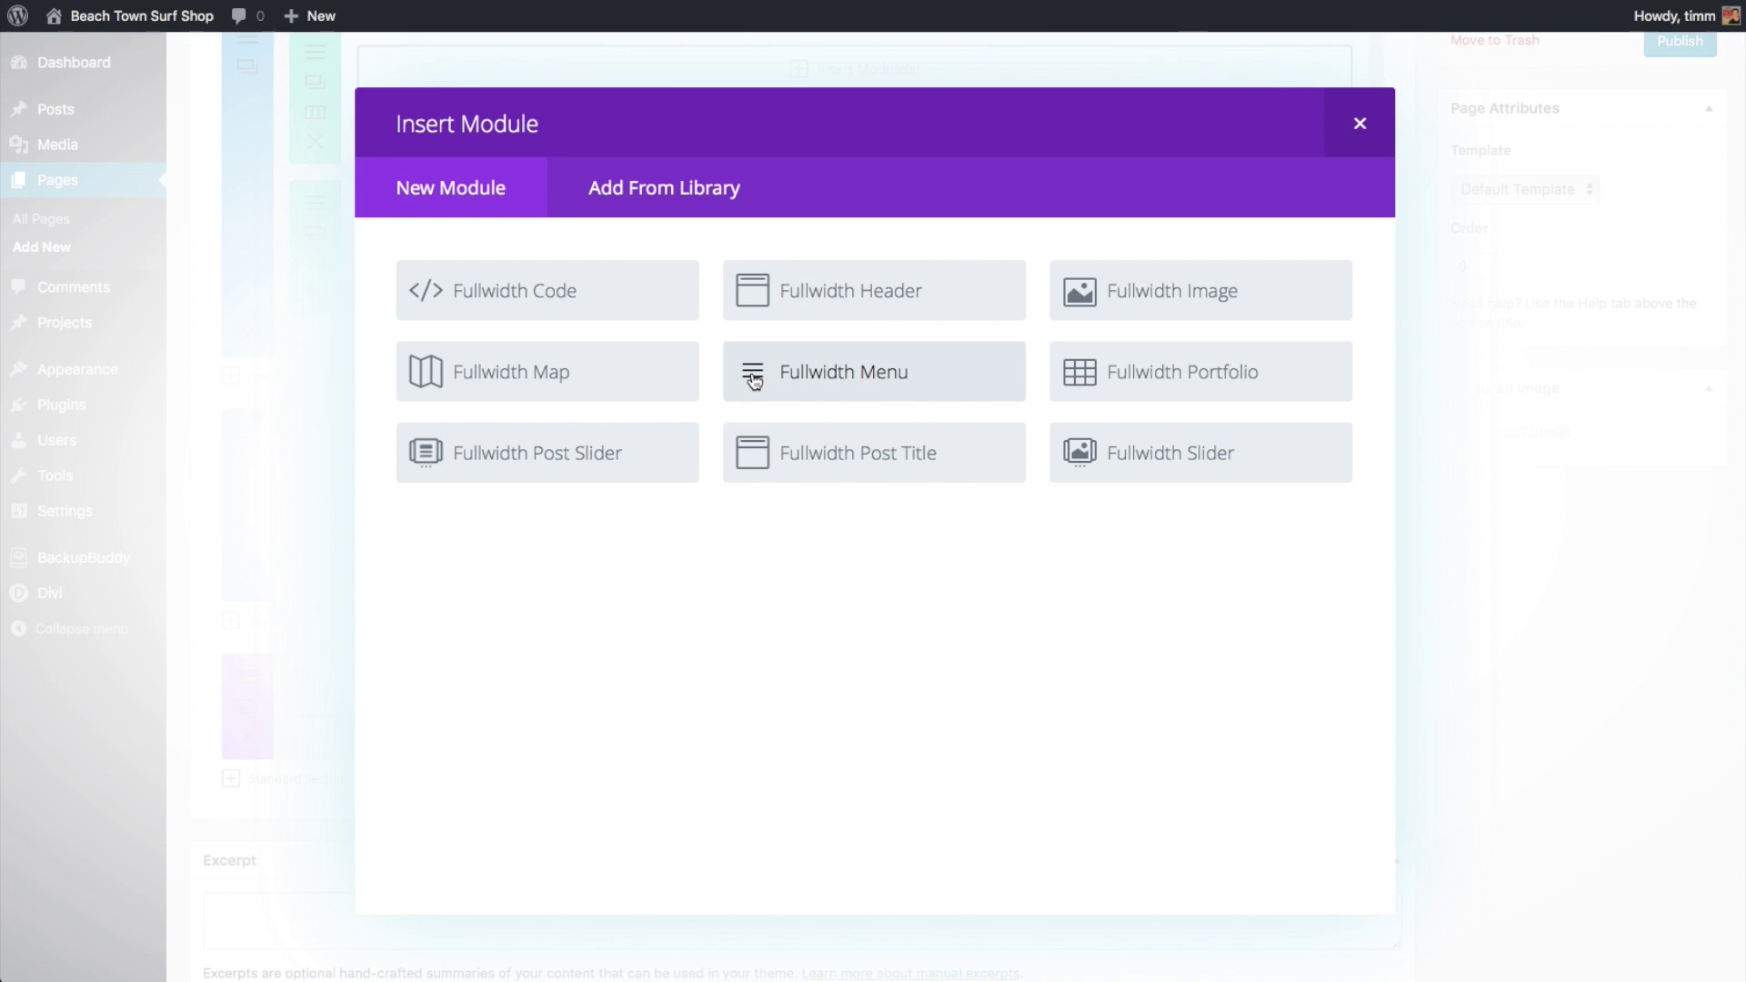
pyautogui.click(1360, 125)
# Add a specialty section below the fullwidth section, using the layout with two narrow columns beside a wide nested column area
pyautogui.click(550, 778)
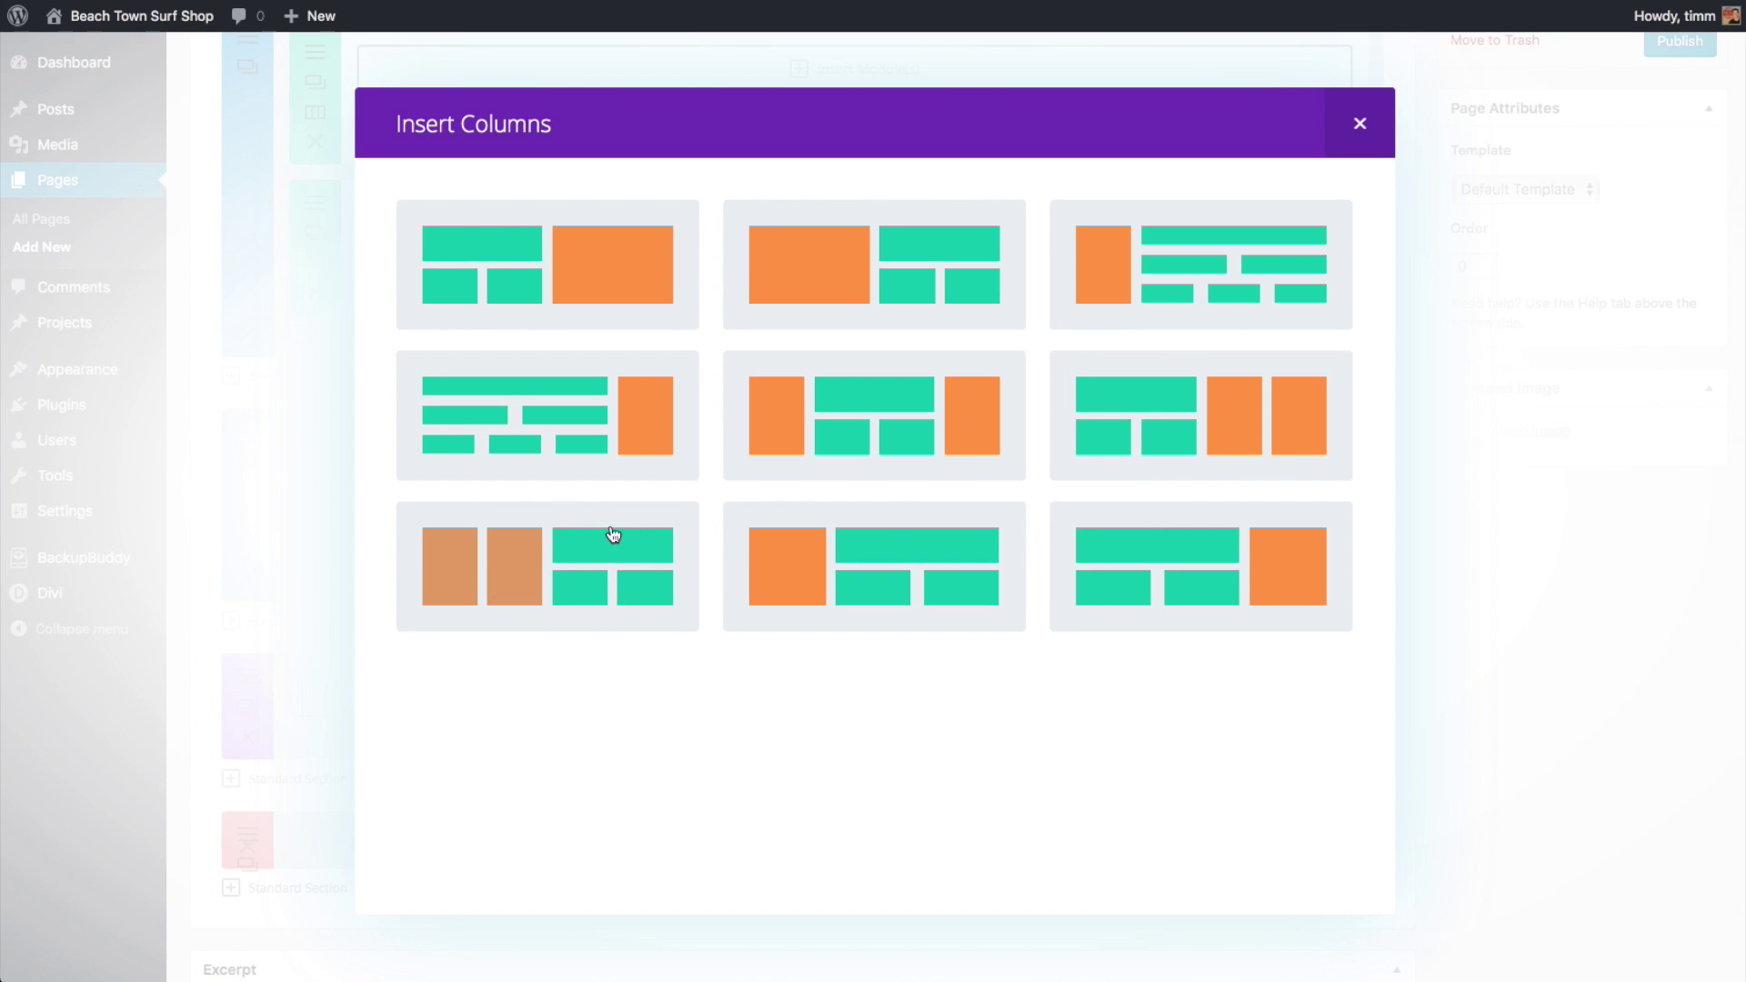
pyautogui.click(523, 562)
pyautogui.scroll(-3, 673, 728)
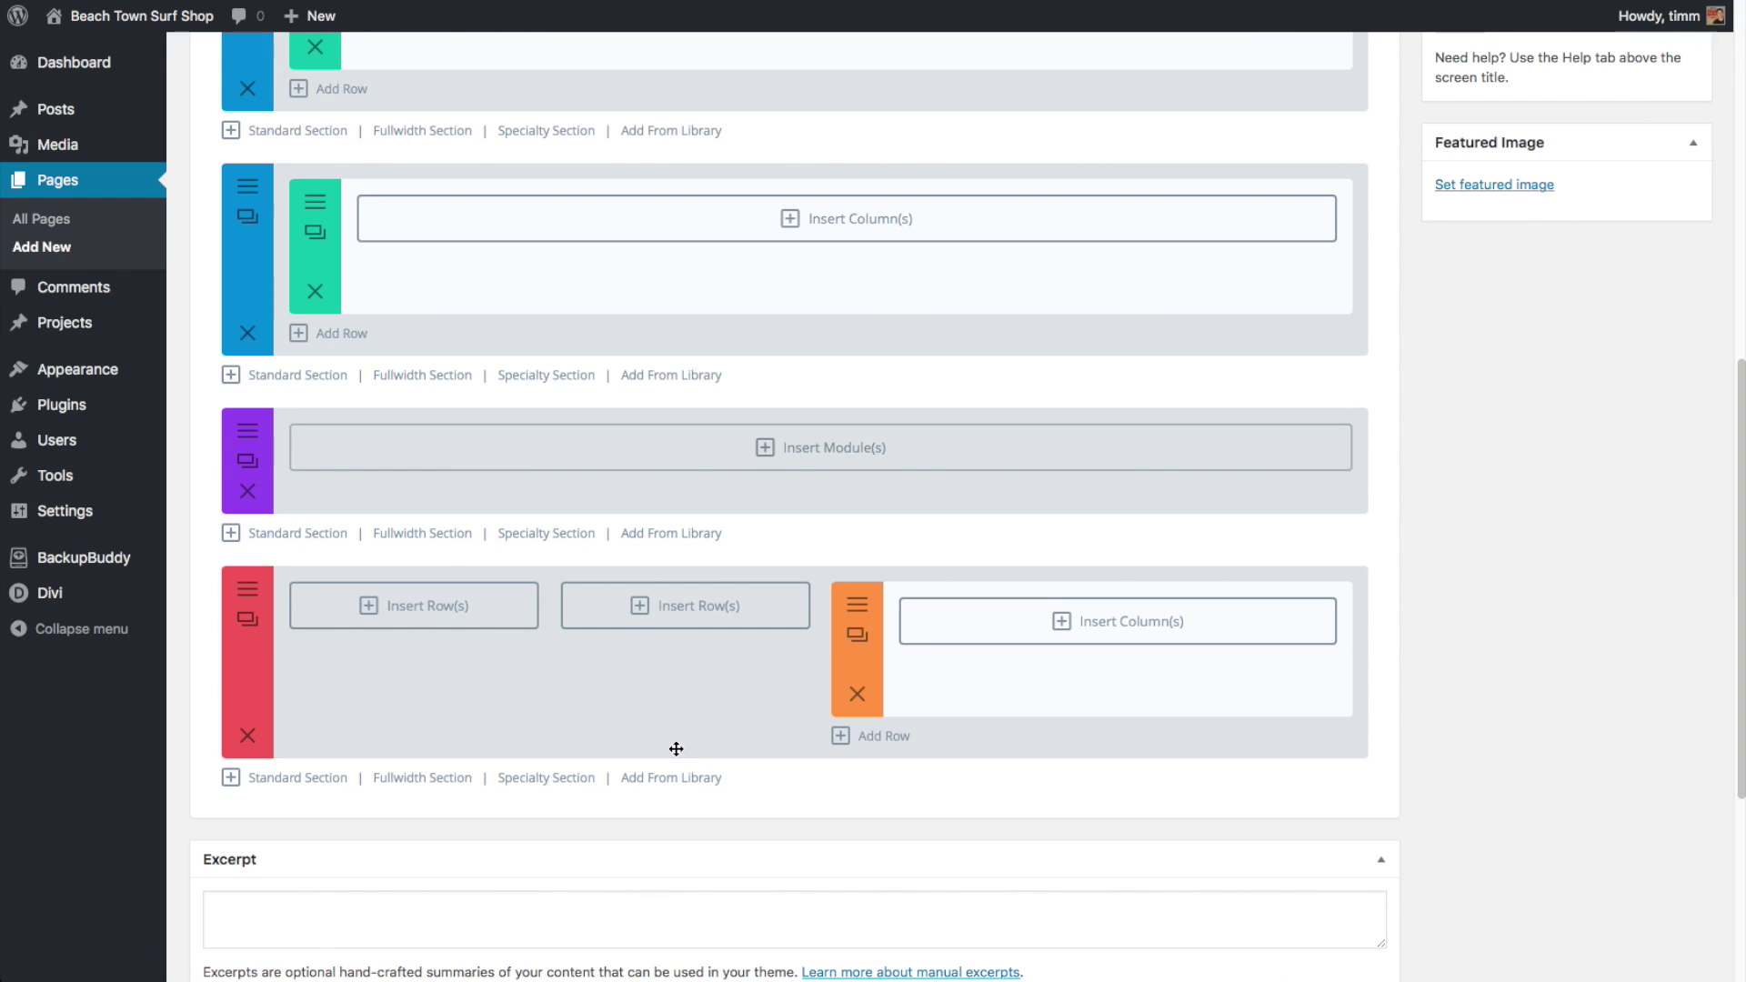
# Give each of the three areas in the specialty section a row with two half-width columns
pyautogui.click(411, 604)
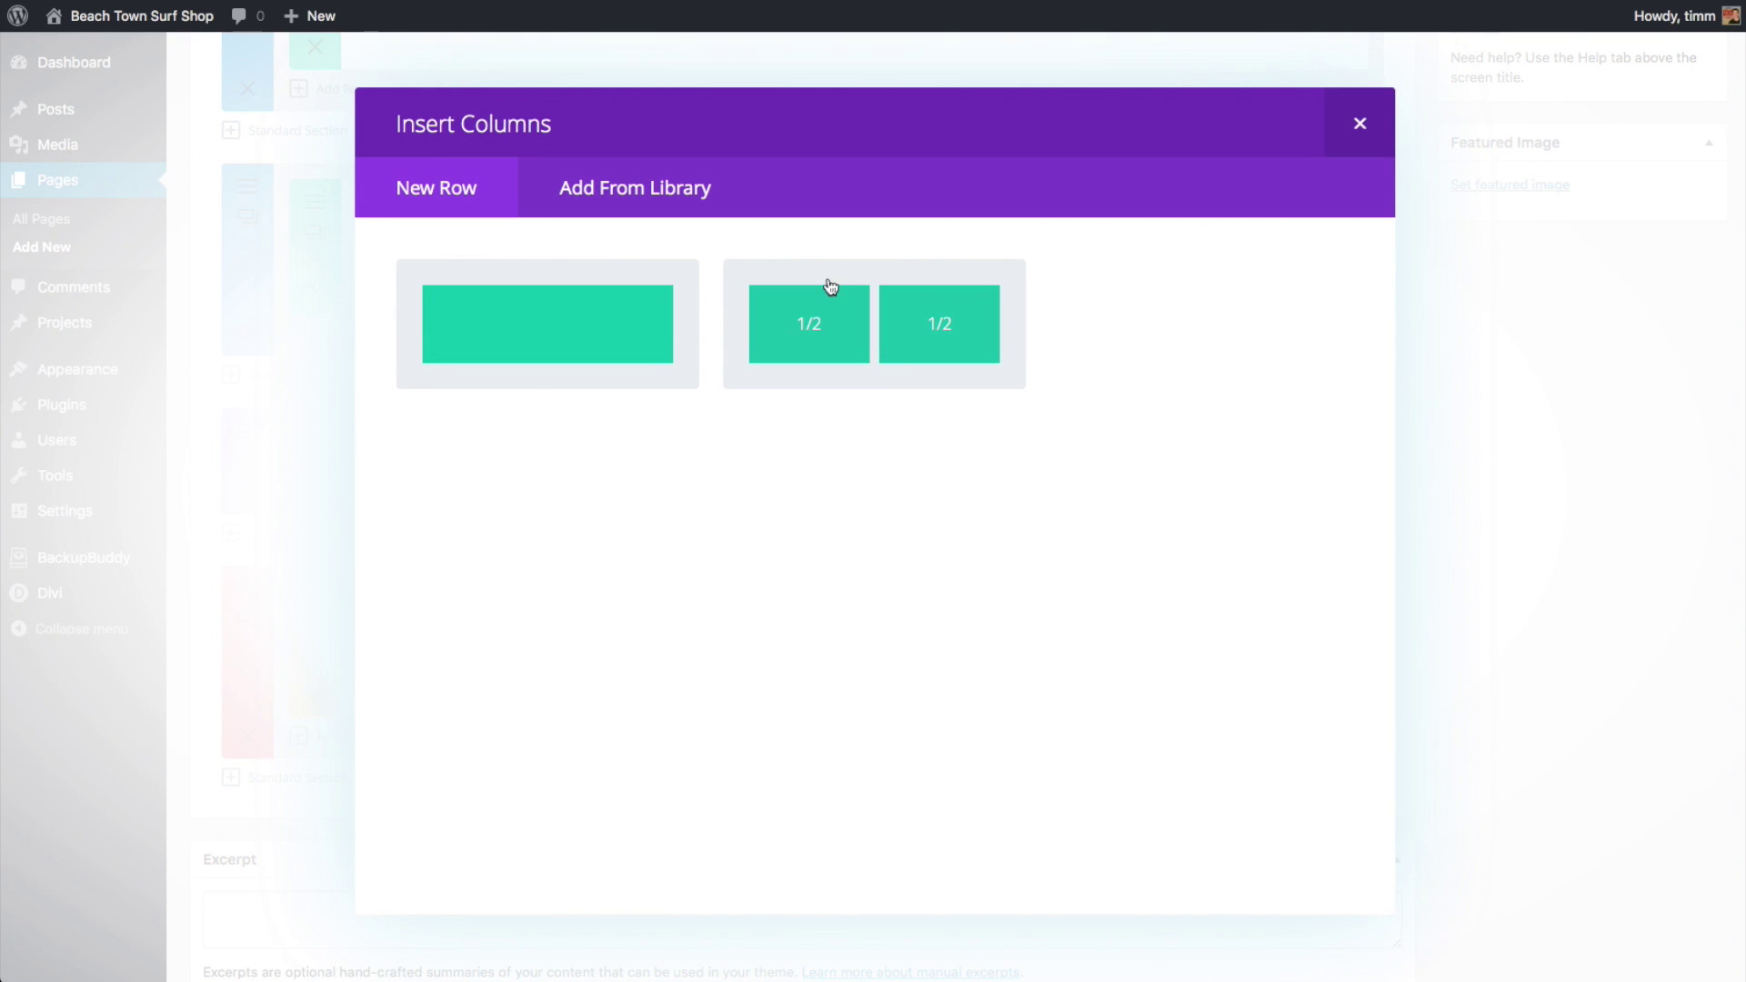
pyautogui.click(870, 316)
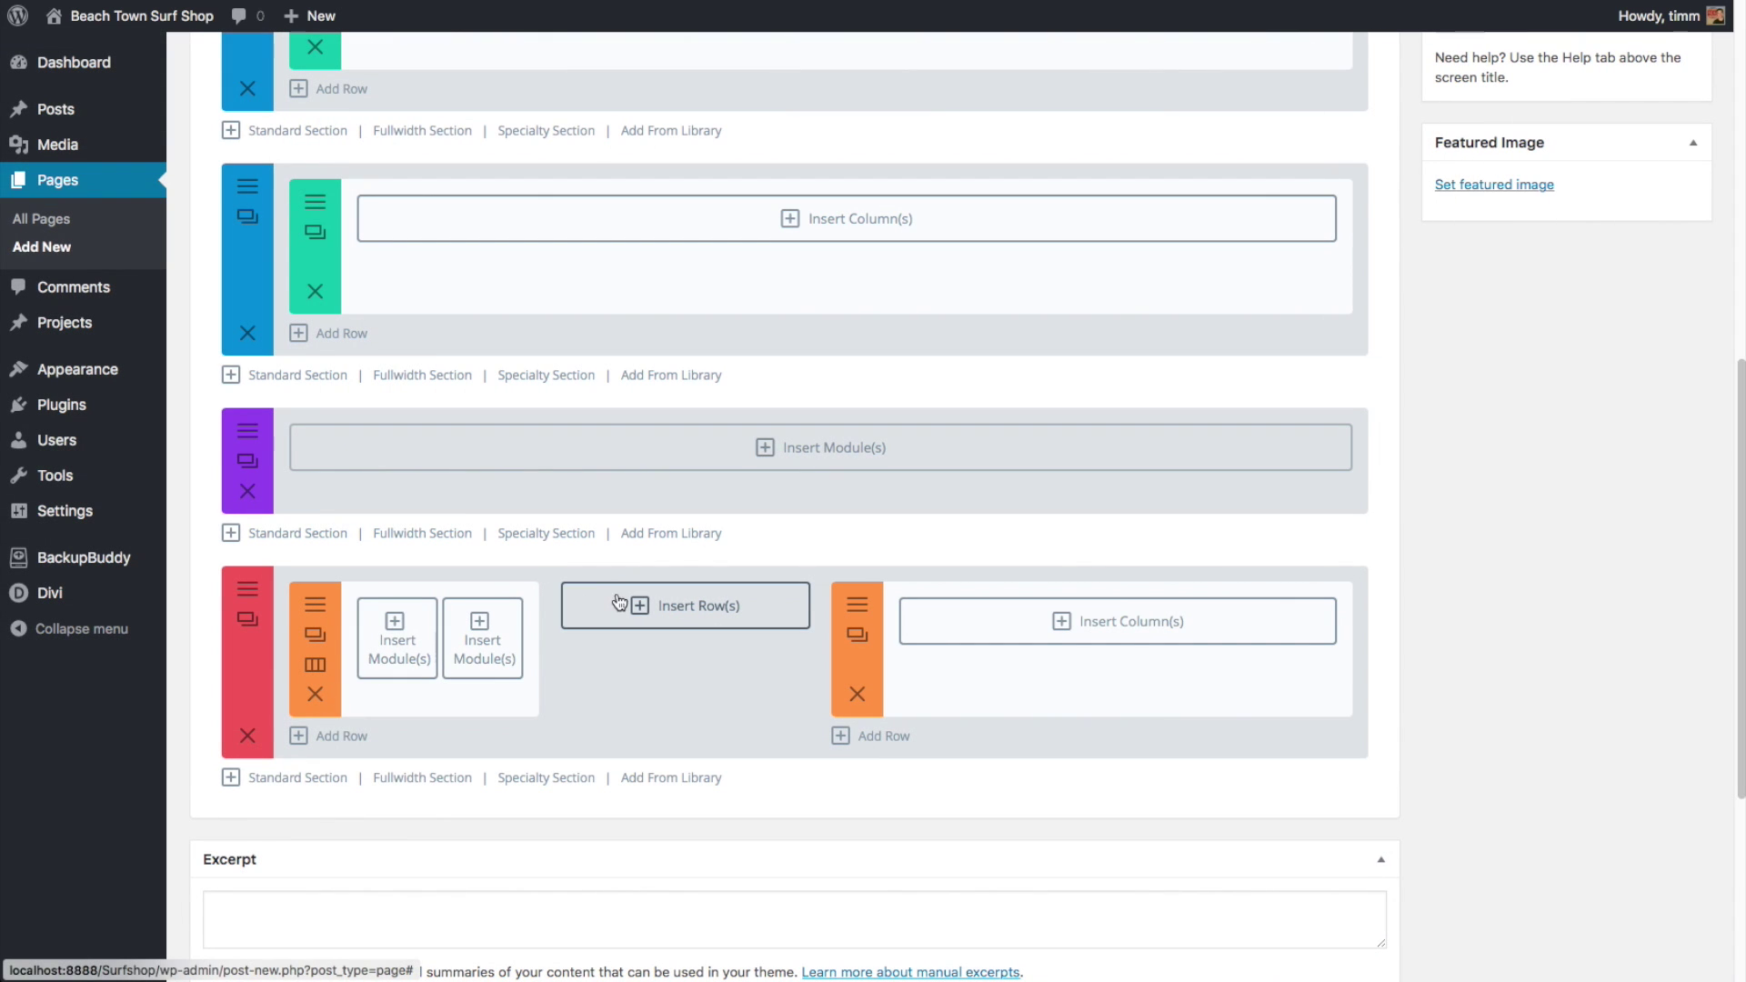
pyautogui.click(661, 606)
pyautogui.click(870, 345)
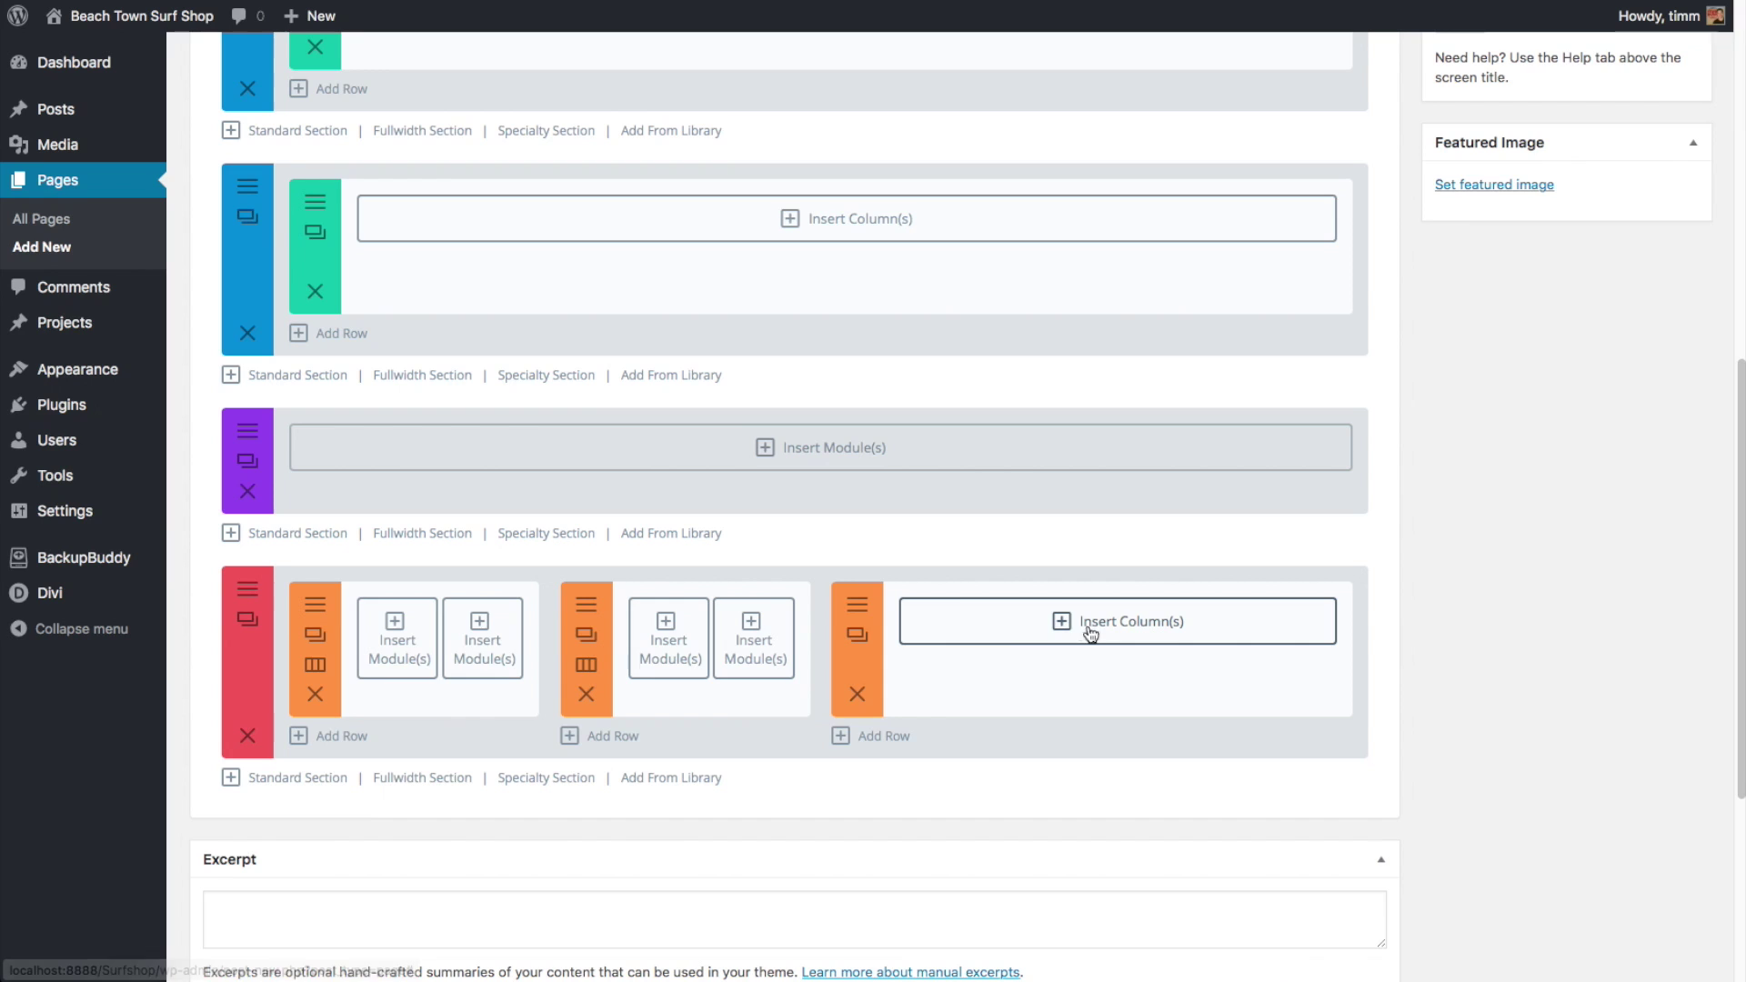
pyautogui.click(1130, 621)
pyautogui.click(880, 305)
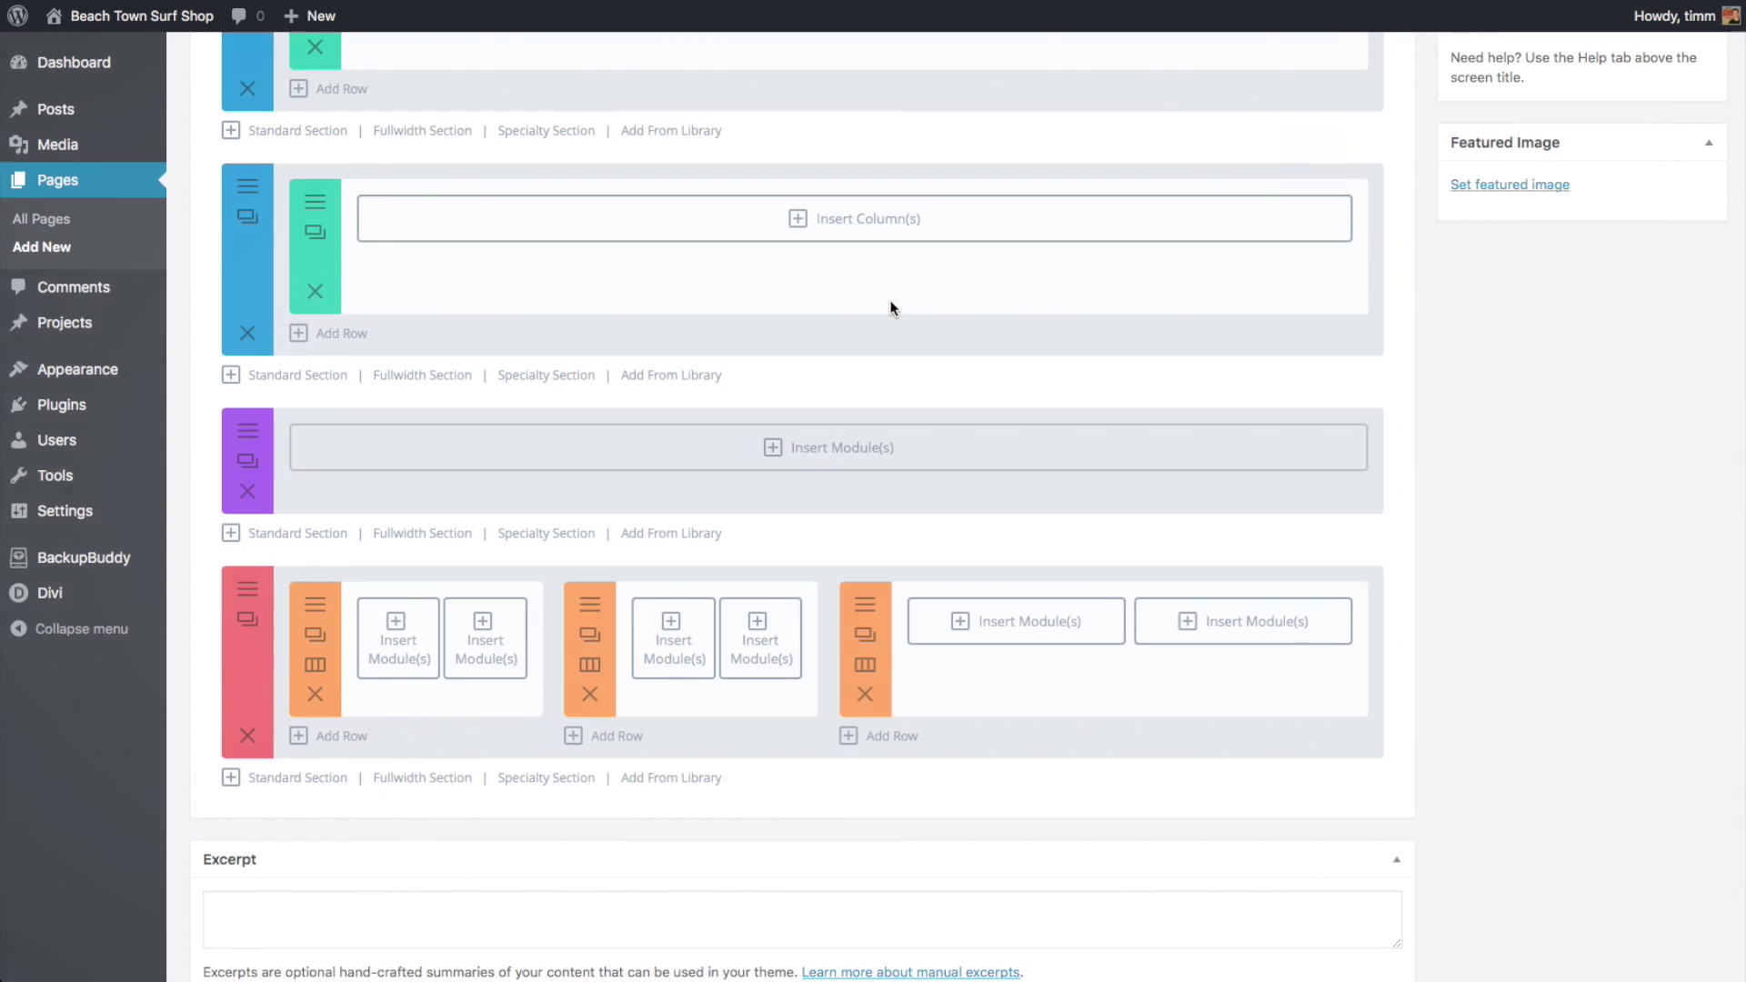
# Delete the specialty, fullwidth and second standard sections, plus the empty second row of the first section
pyautogui.click(247, 735)
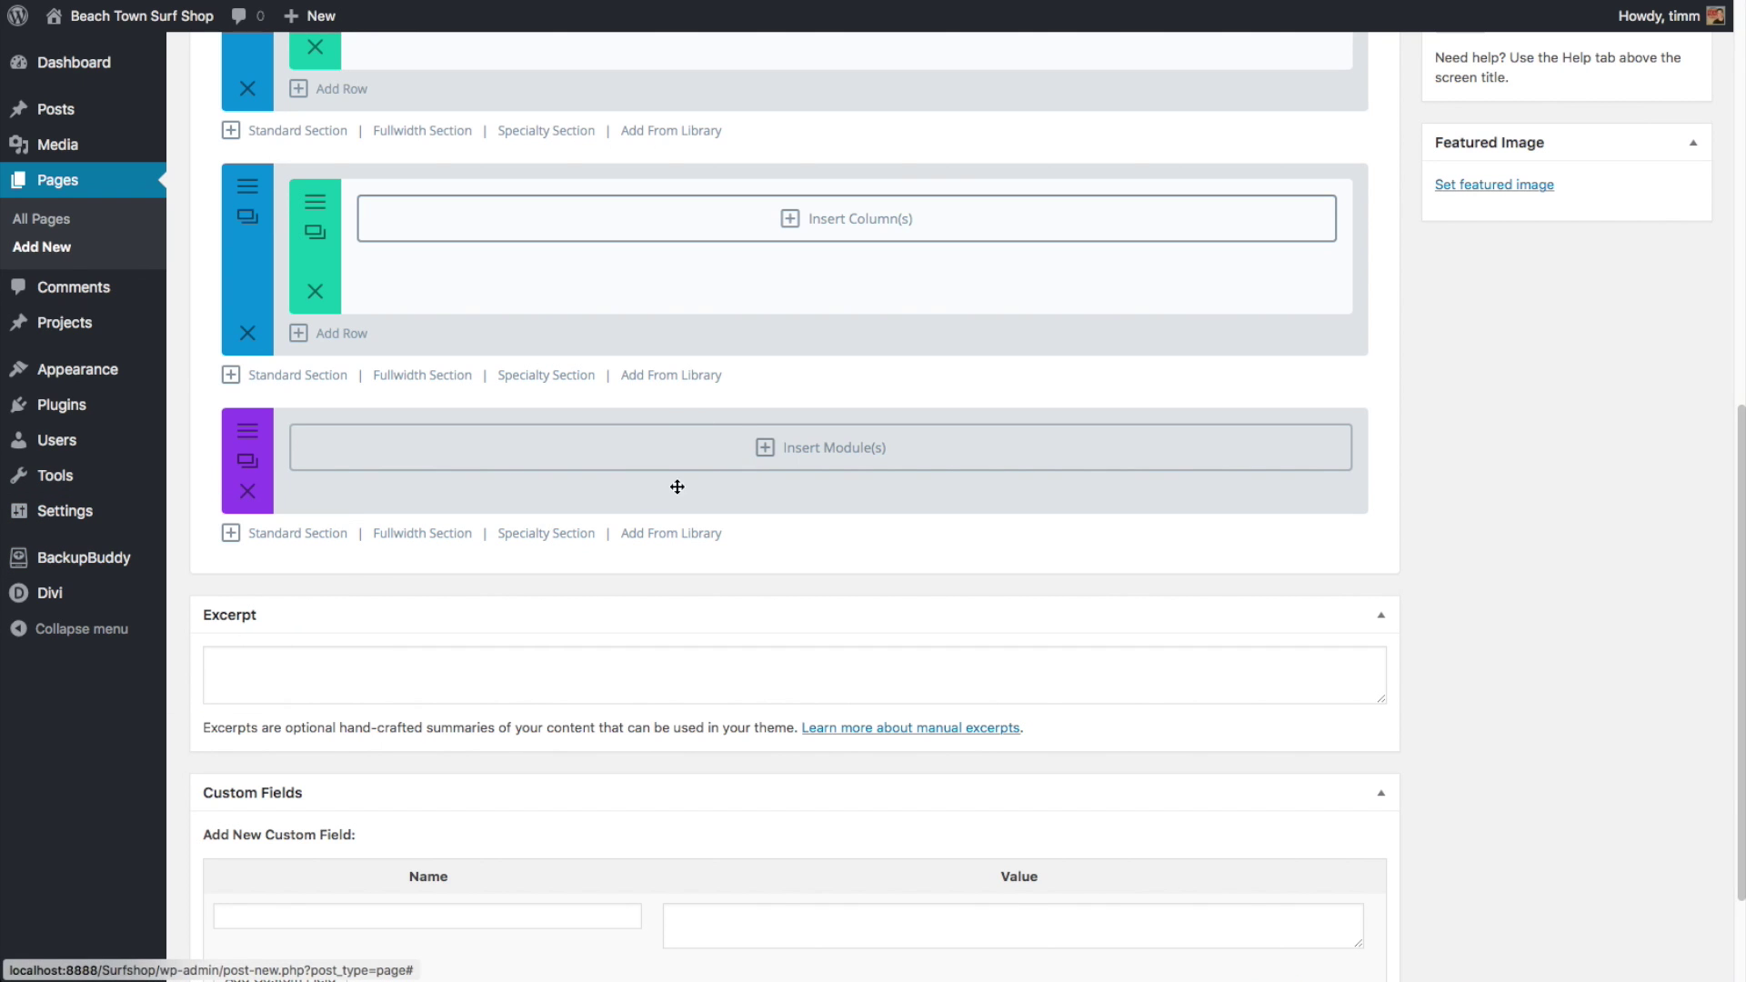
pyautogui.click(247, 491)
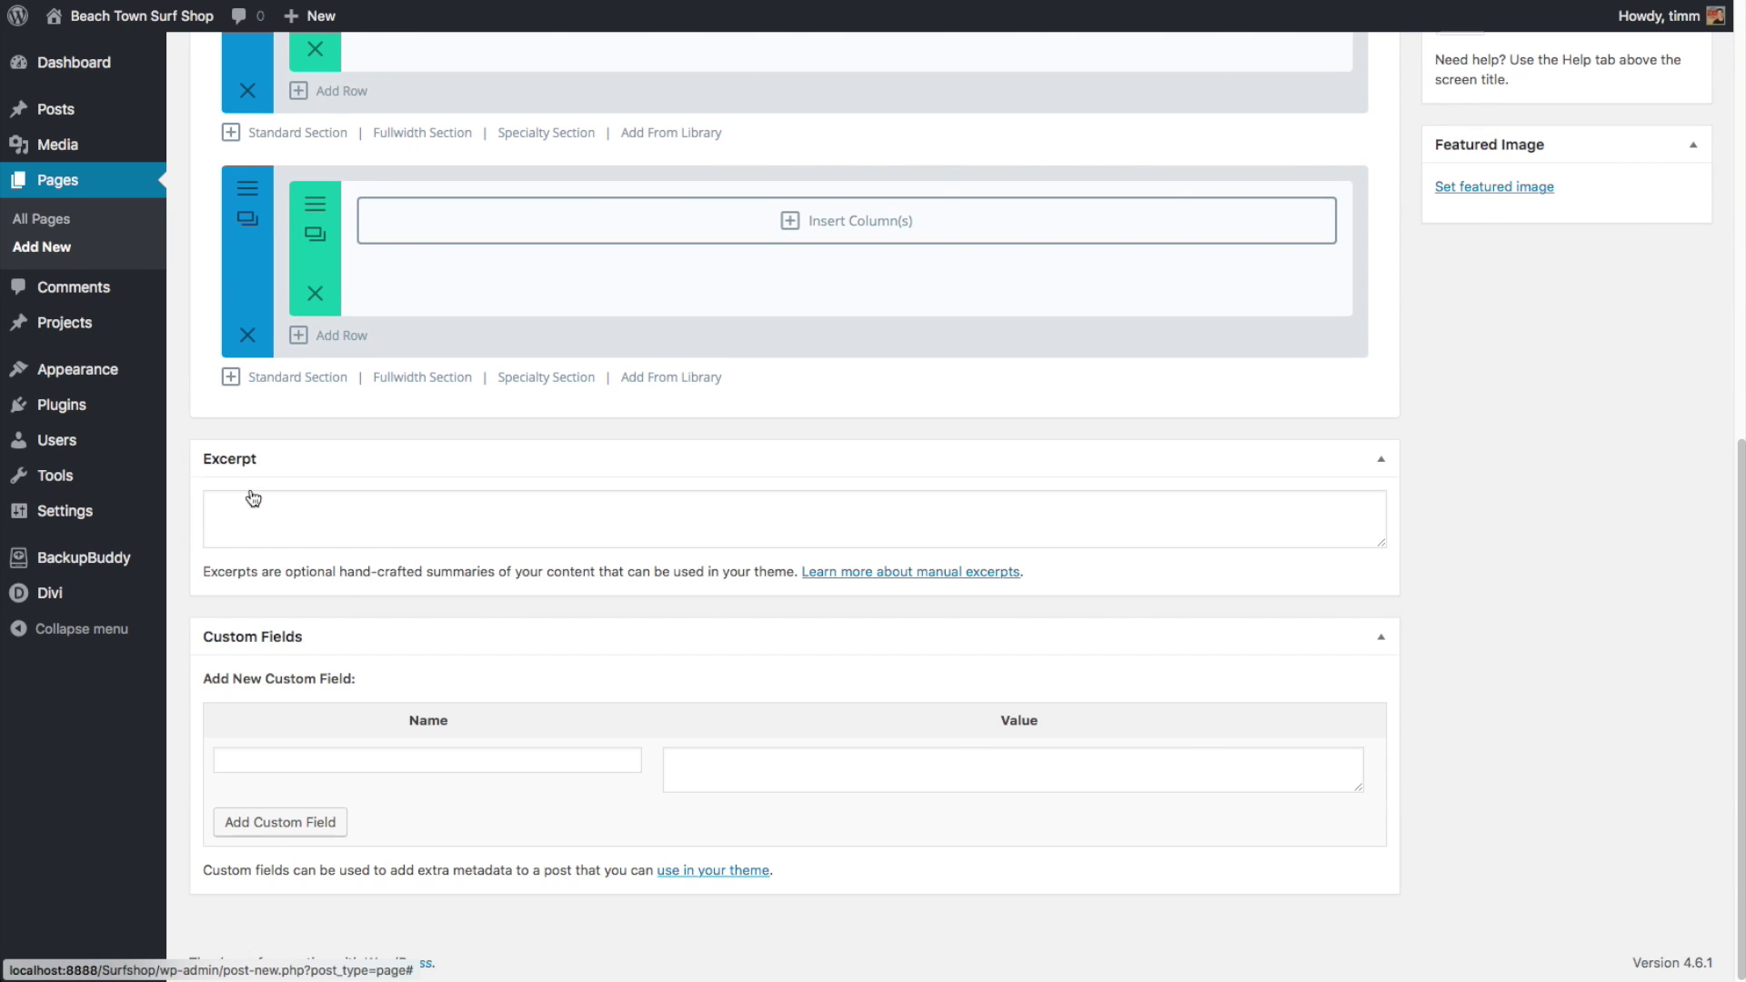
pyautogui.click(249, 346)
pyautogui.scroll(3, 436, 417)
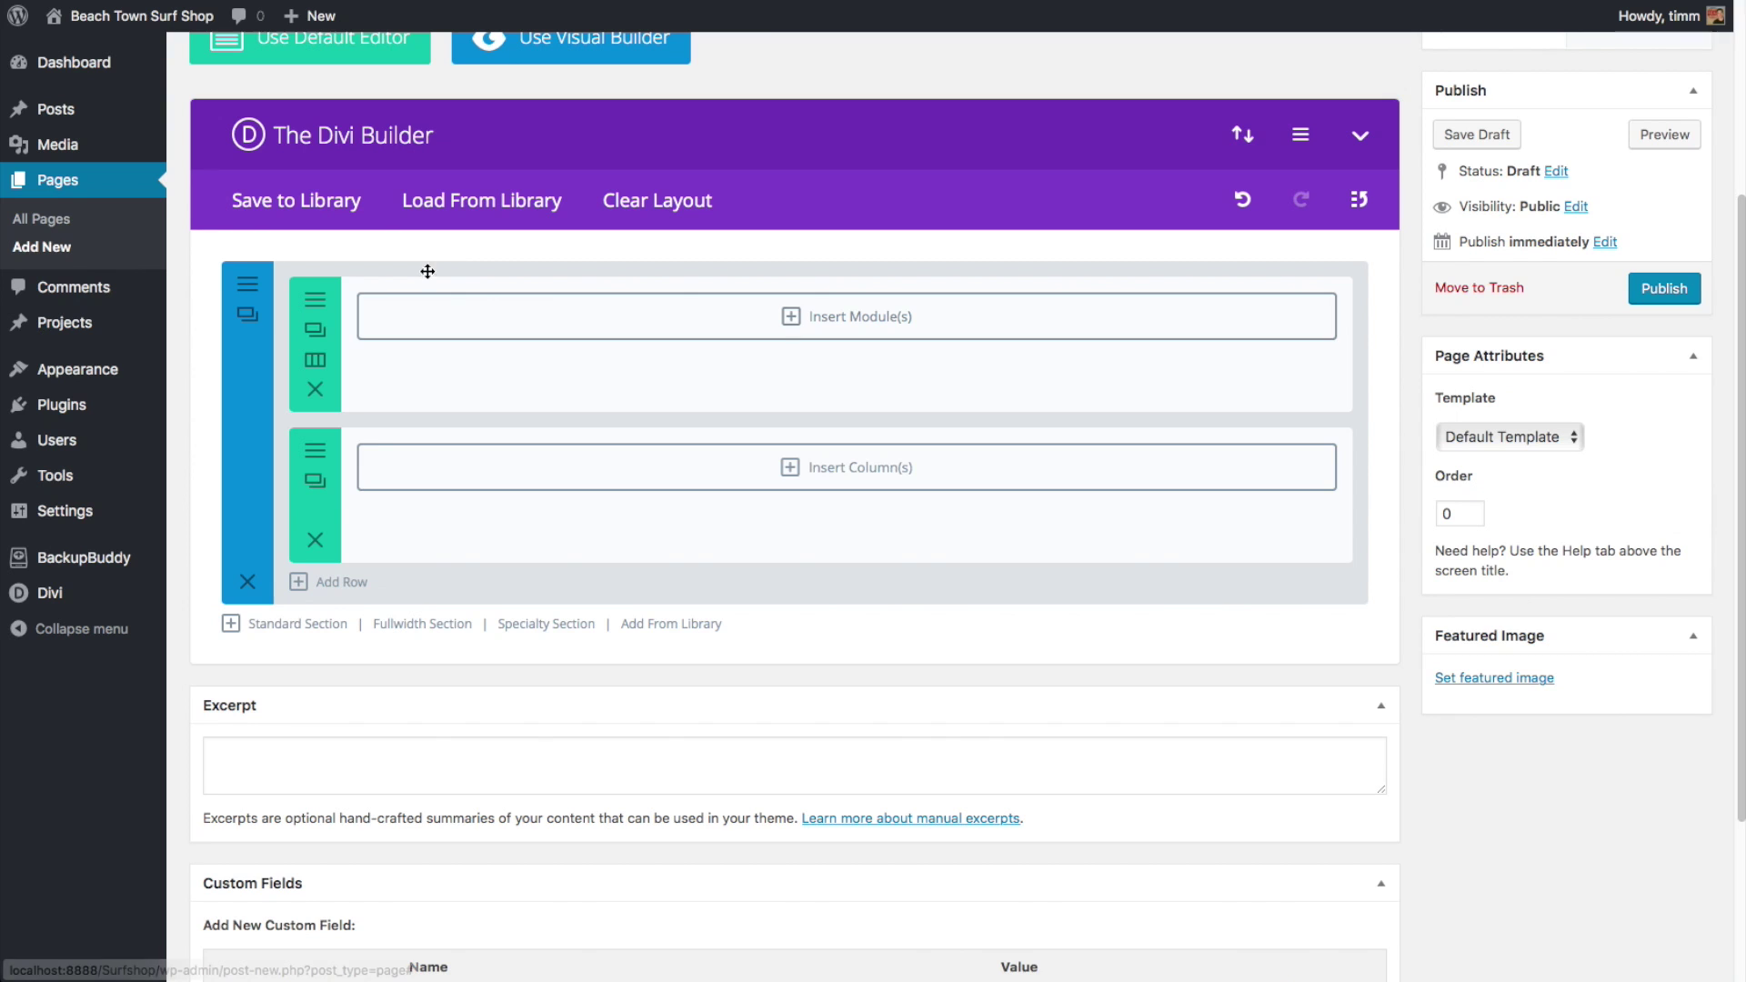
pyautogui.click(318, 541)
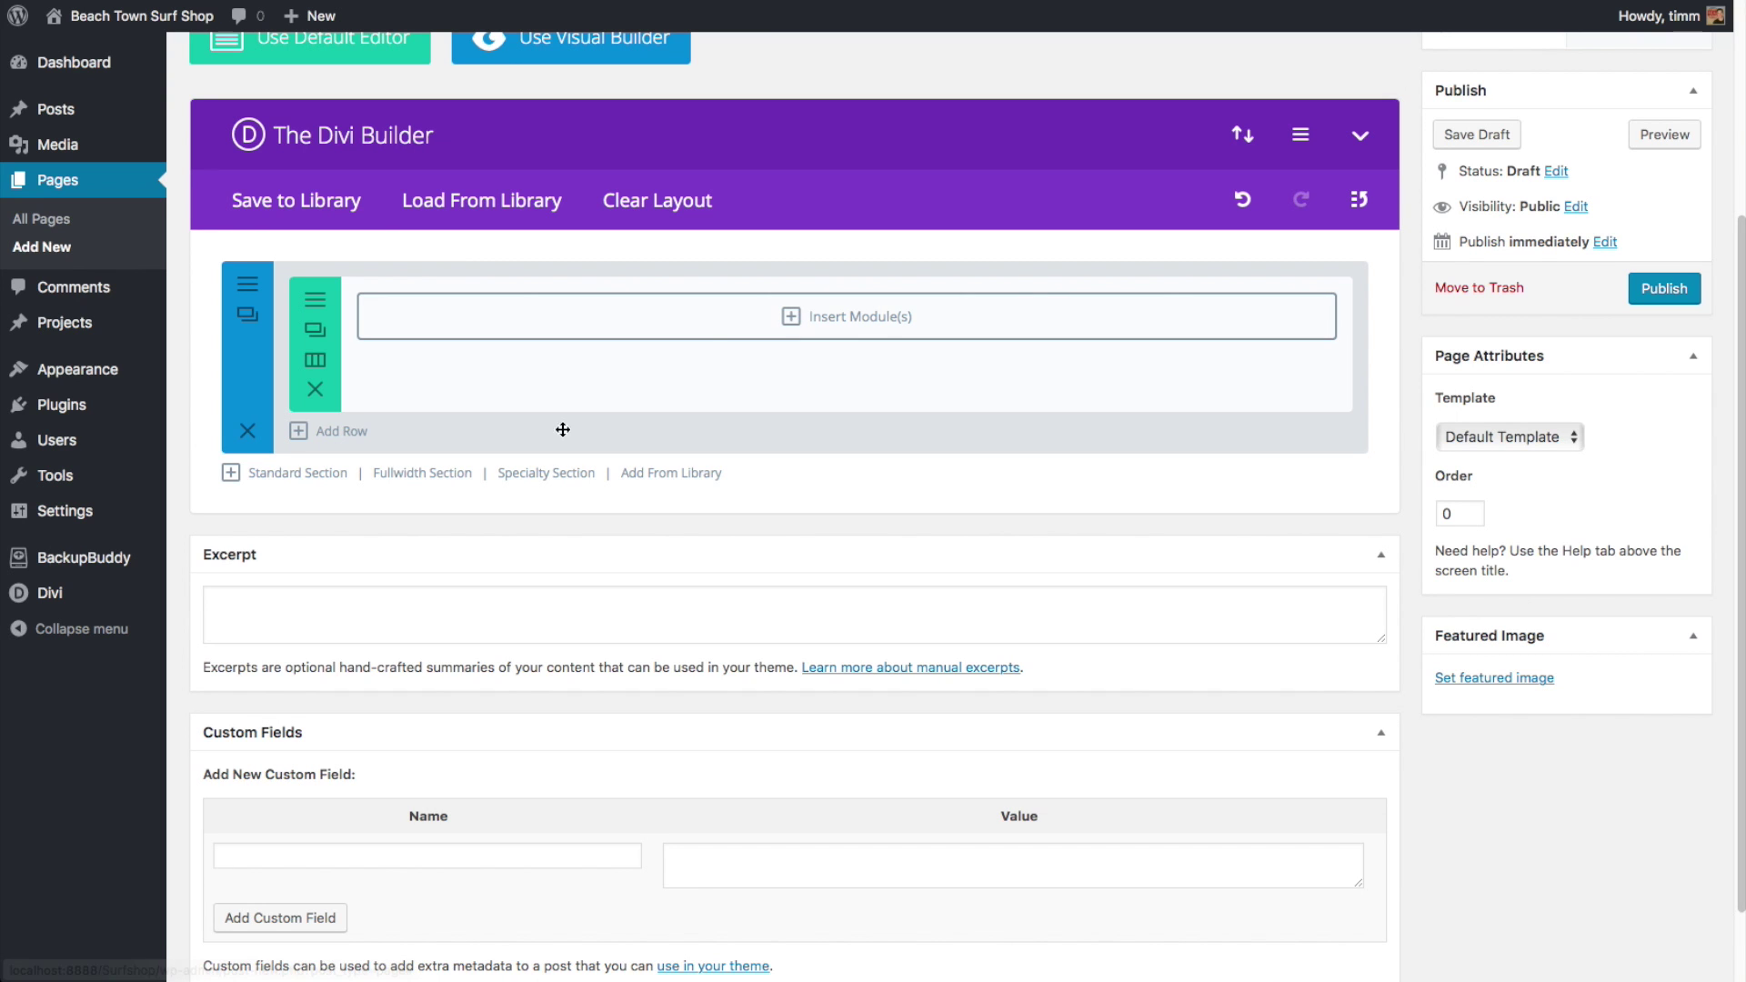
# Insert a Text module into the remaining row, set its text orientation to Center and check its advanced design settings
pyautogui.click(908, 314)
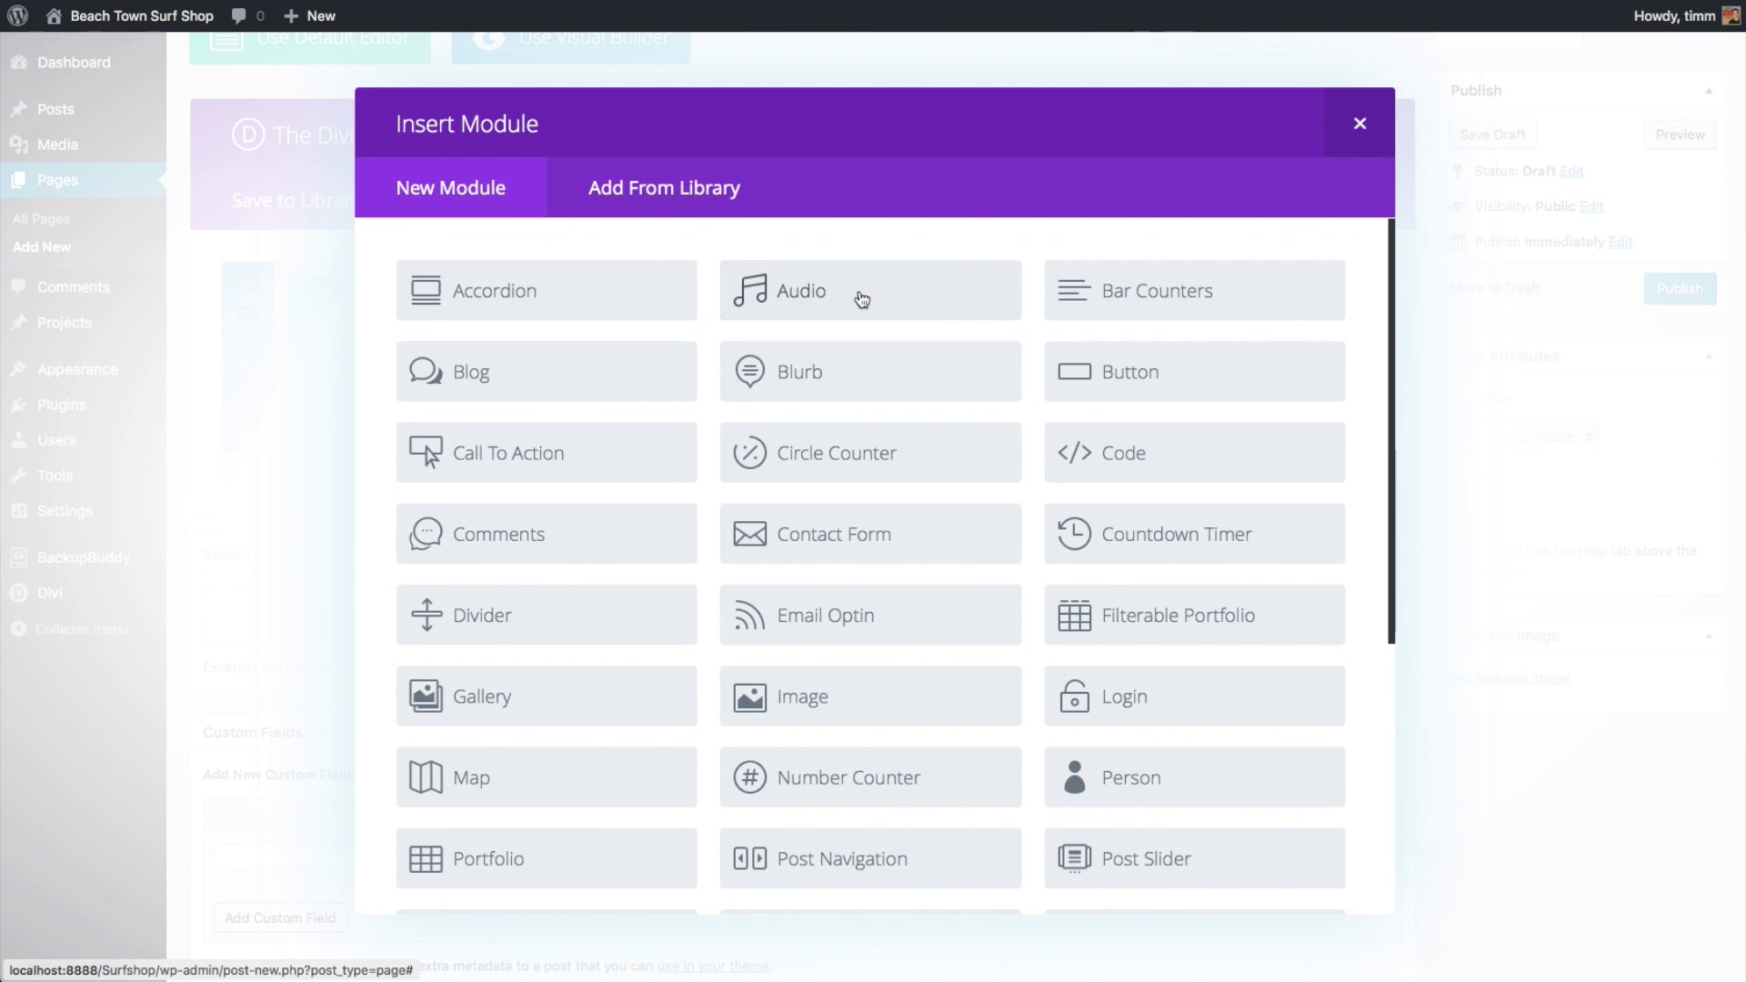
pyautogui.scroll(-5, 637, 331)
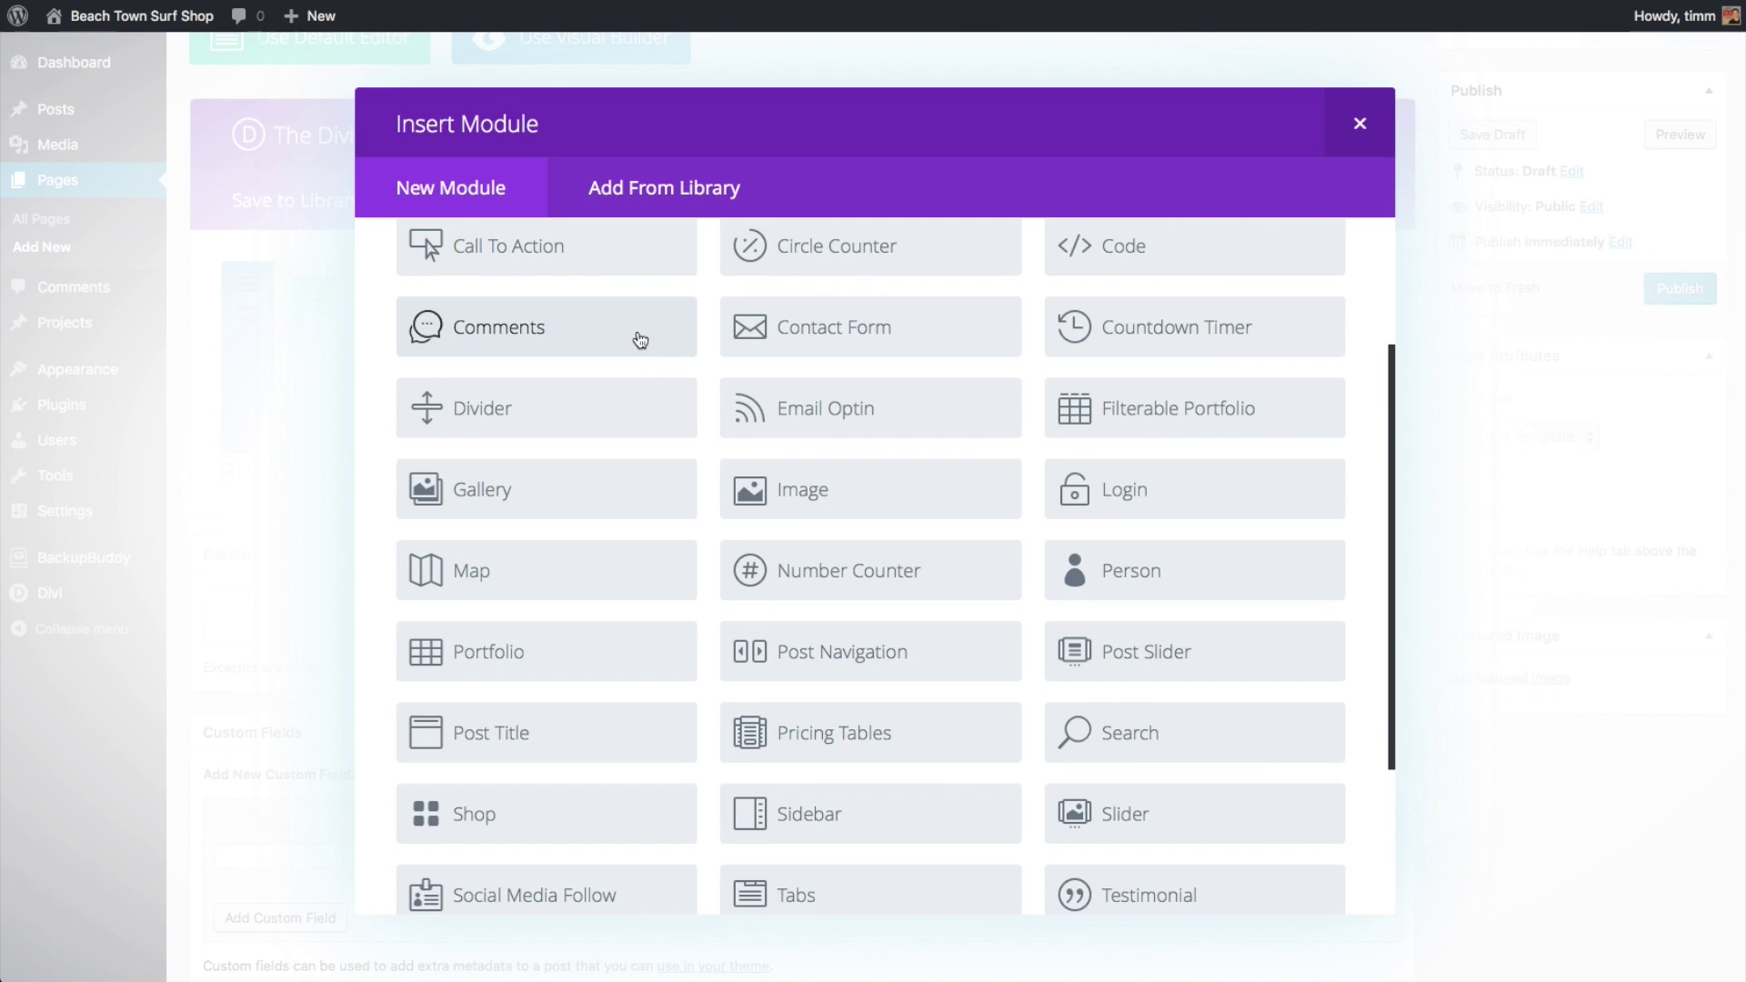
pyautogui.scroll(-1, 641, 368)
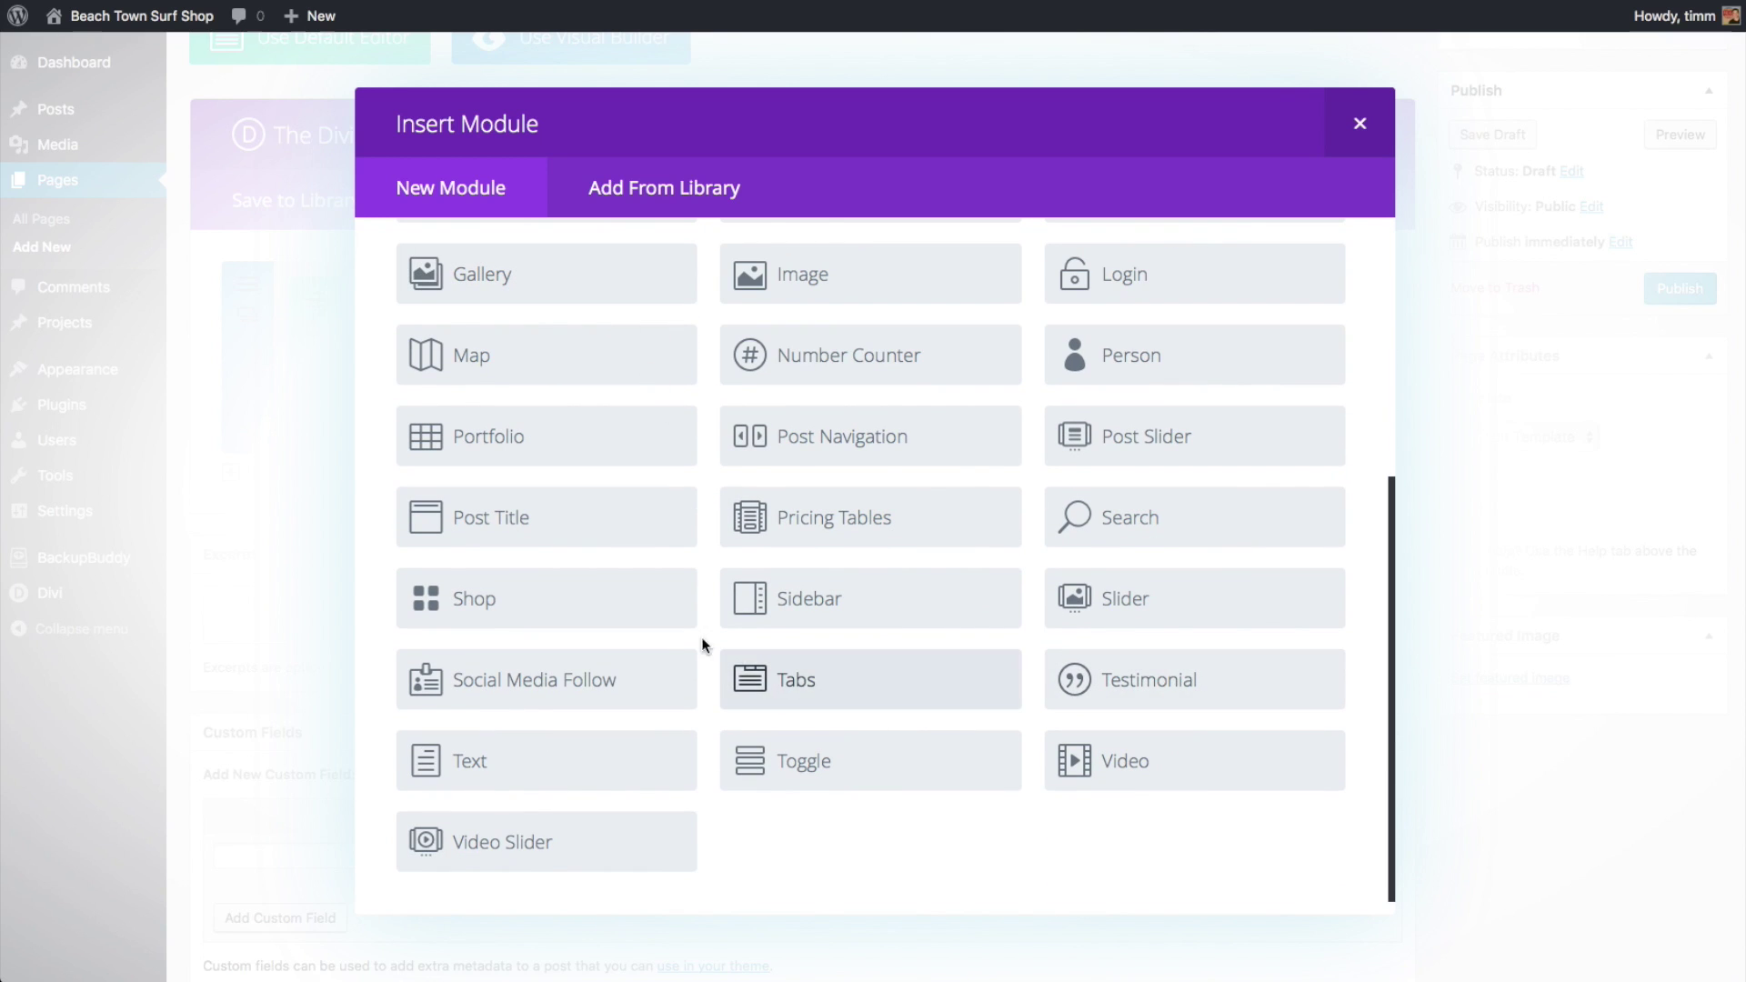
pyautogui.click(525, 764)
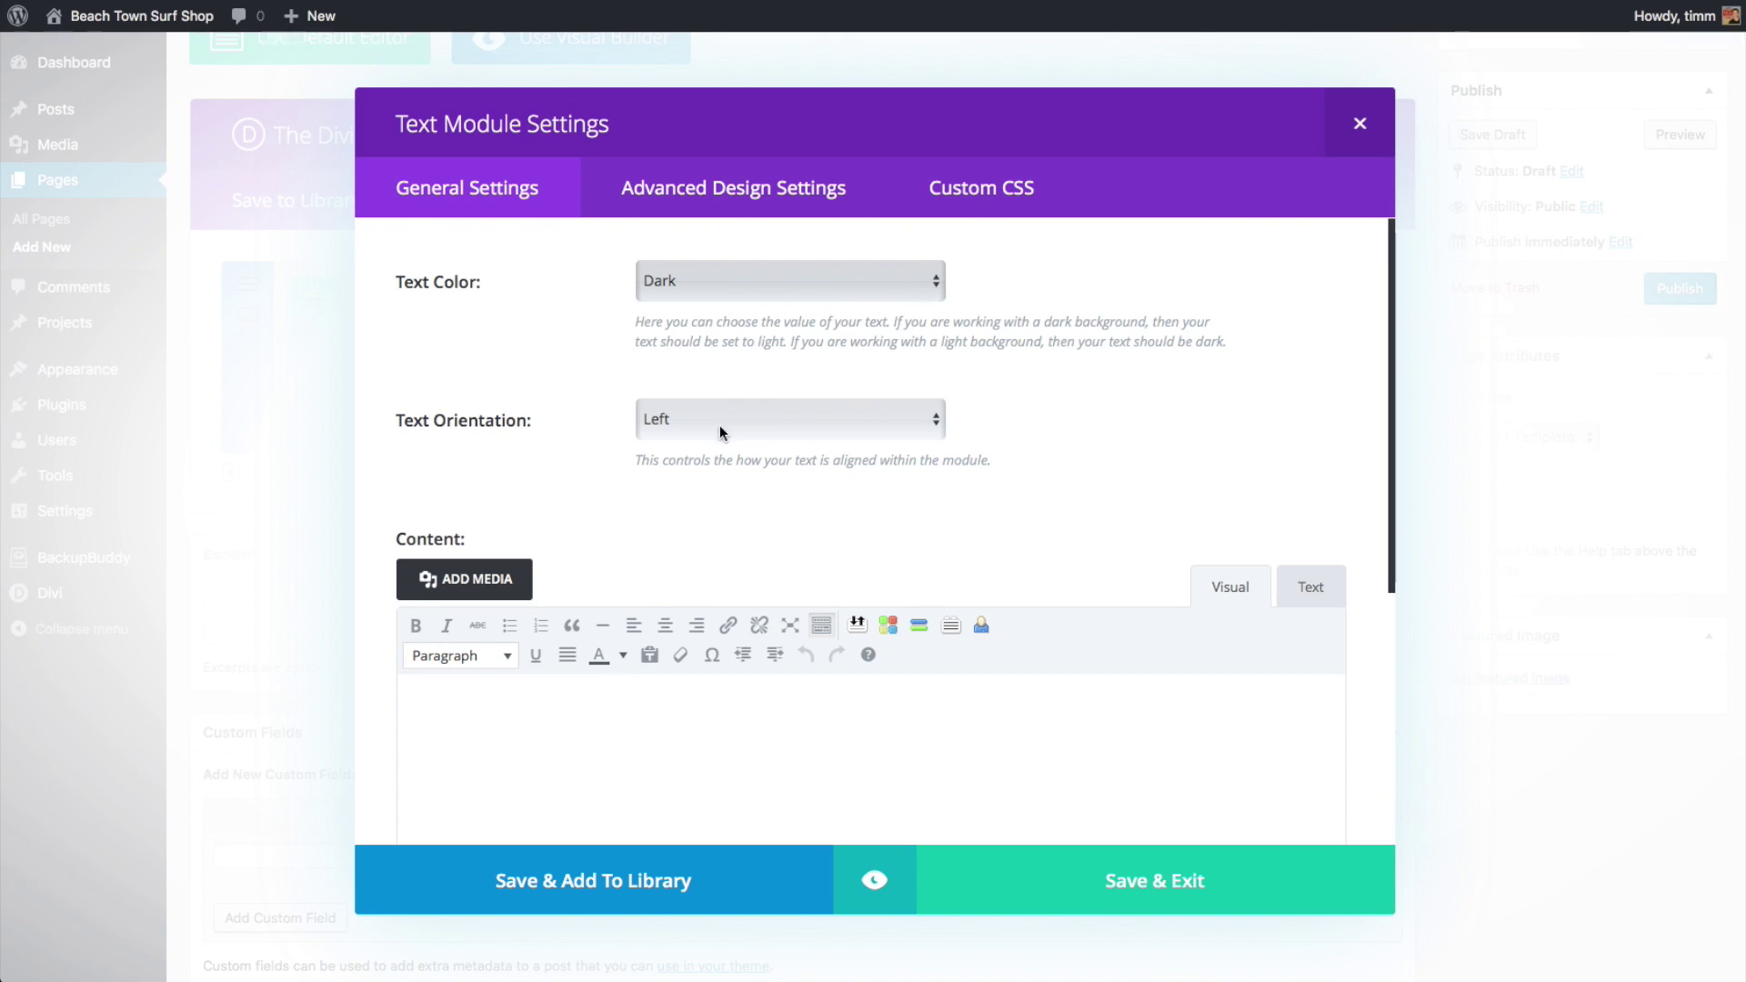
pyautogui.click(923, 421)
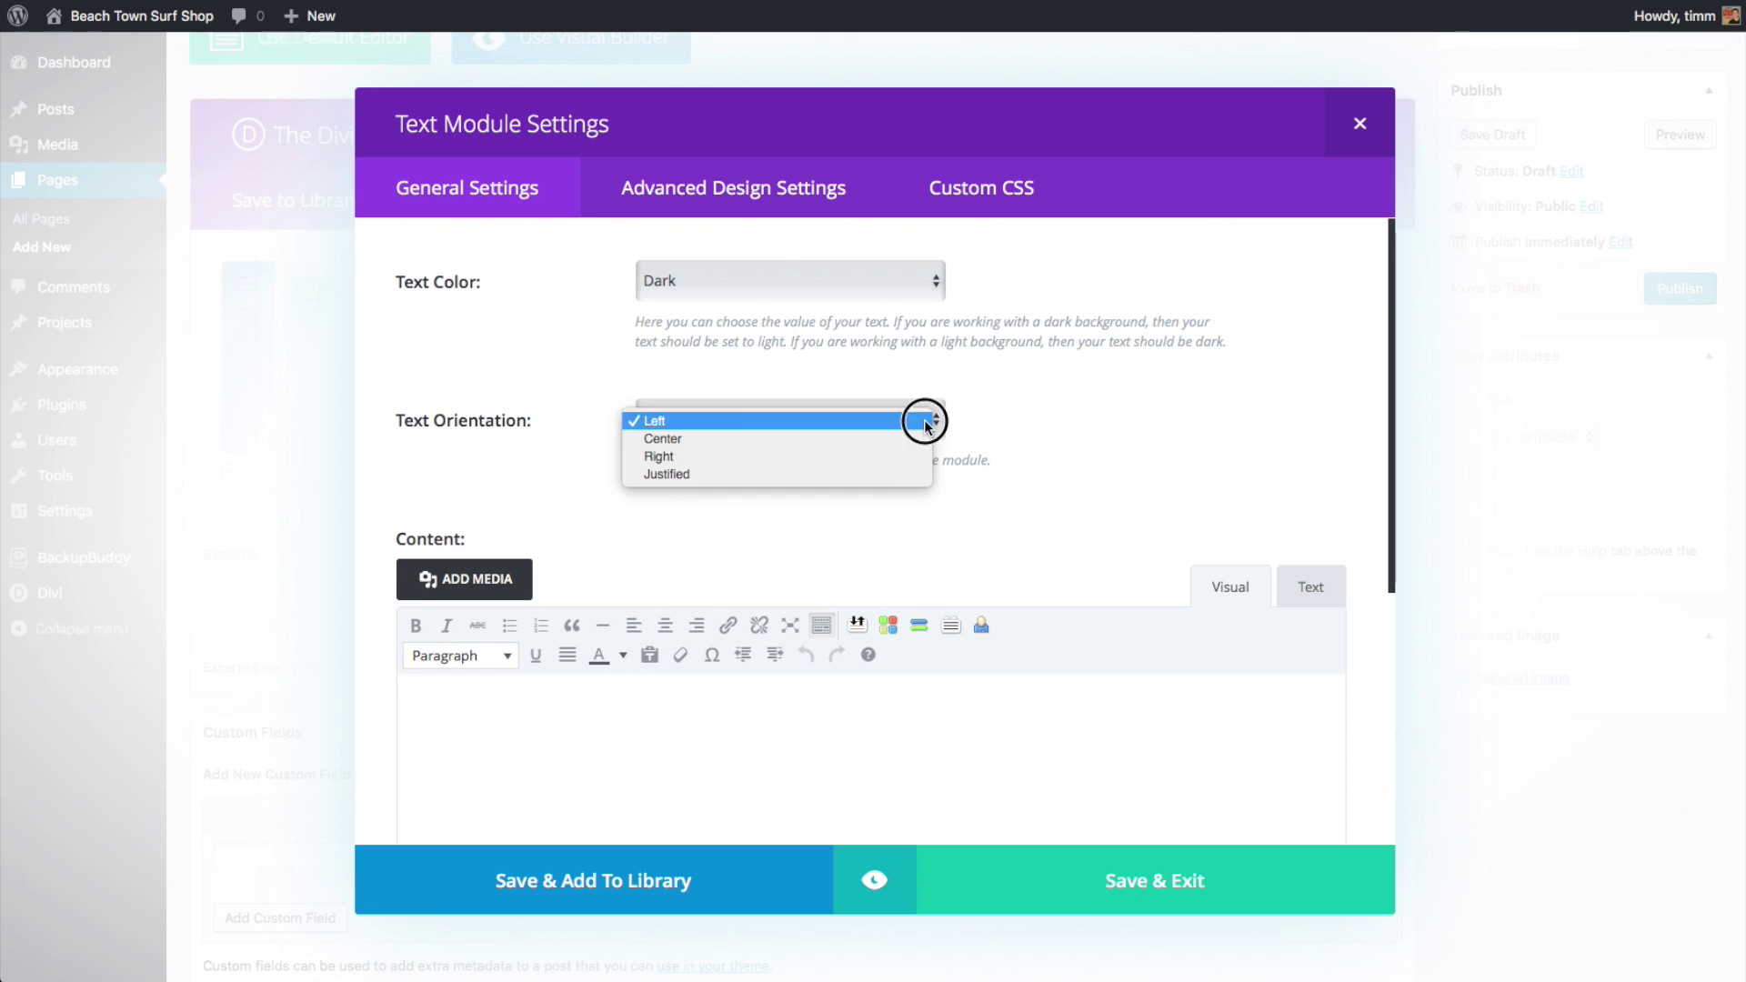
pyautogui.click(858, 439)
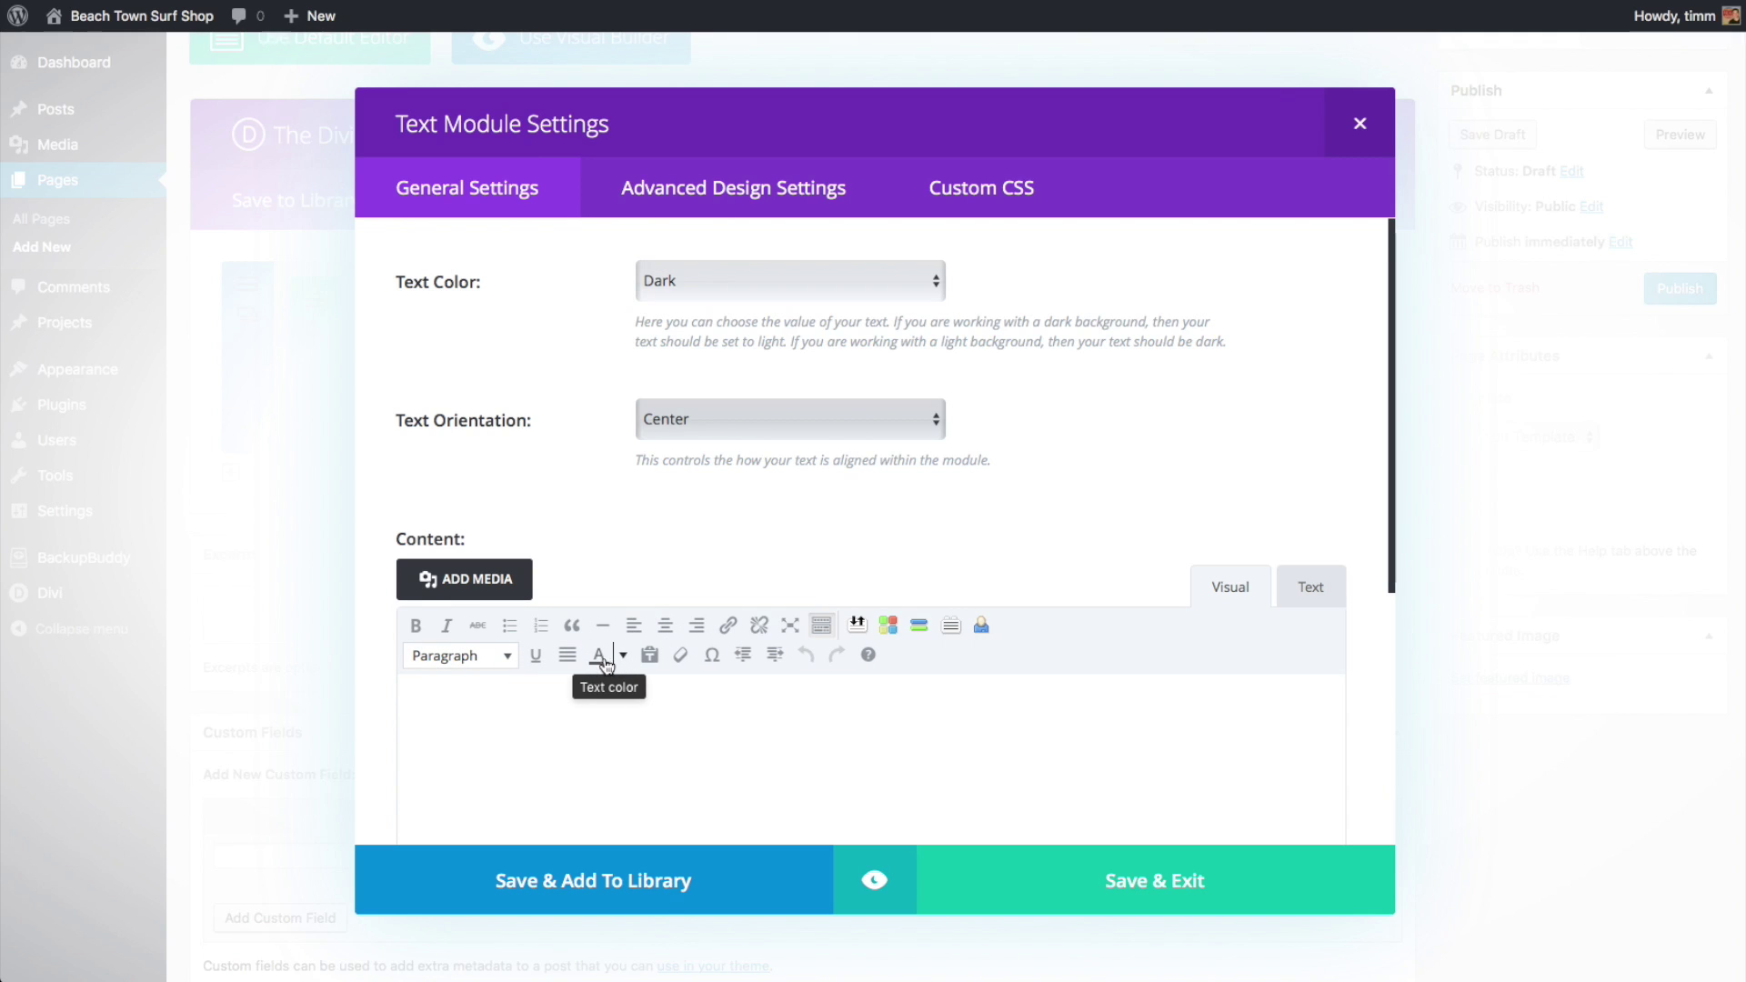
pyautogui.click(712, 192)
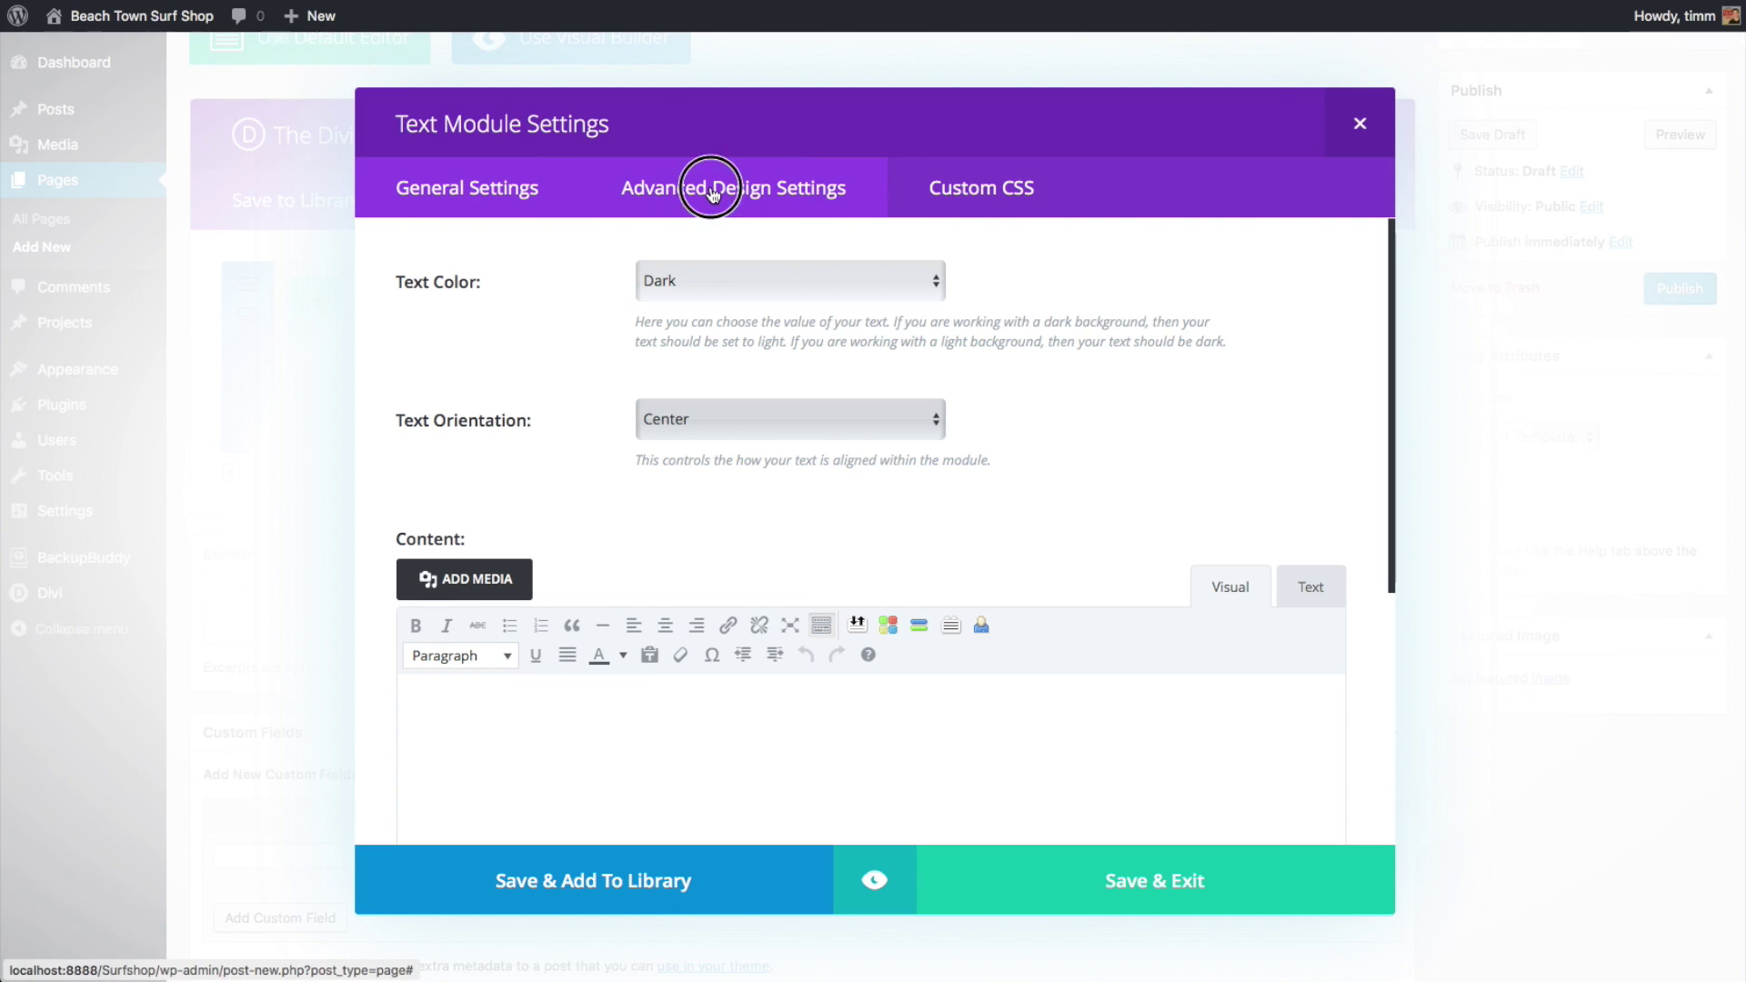
pyautogui.click(564, 189)
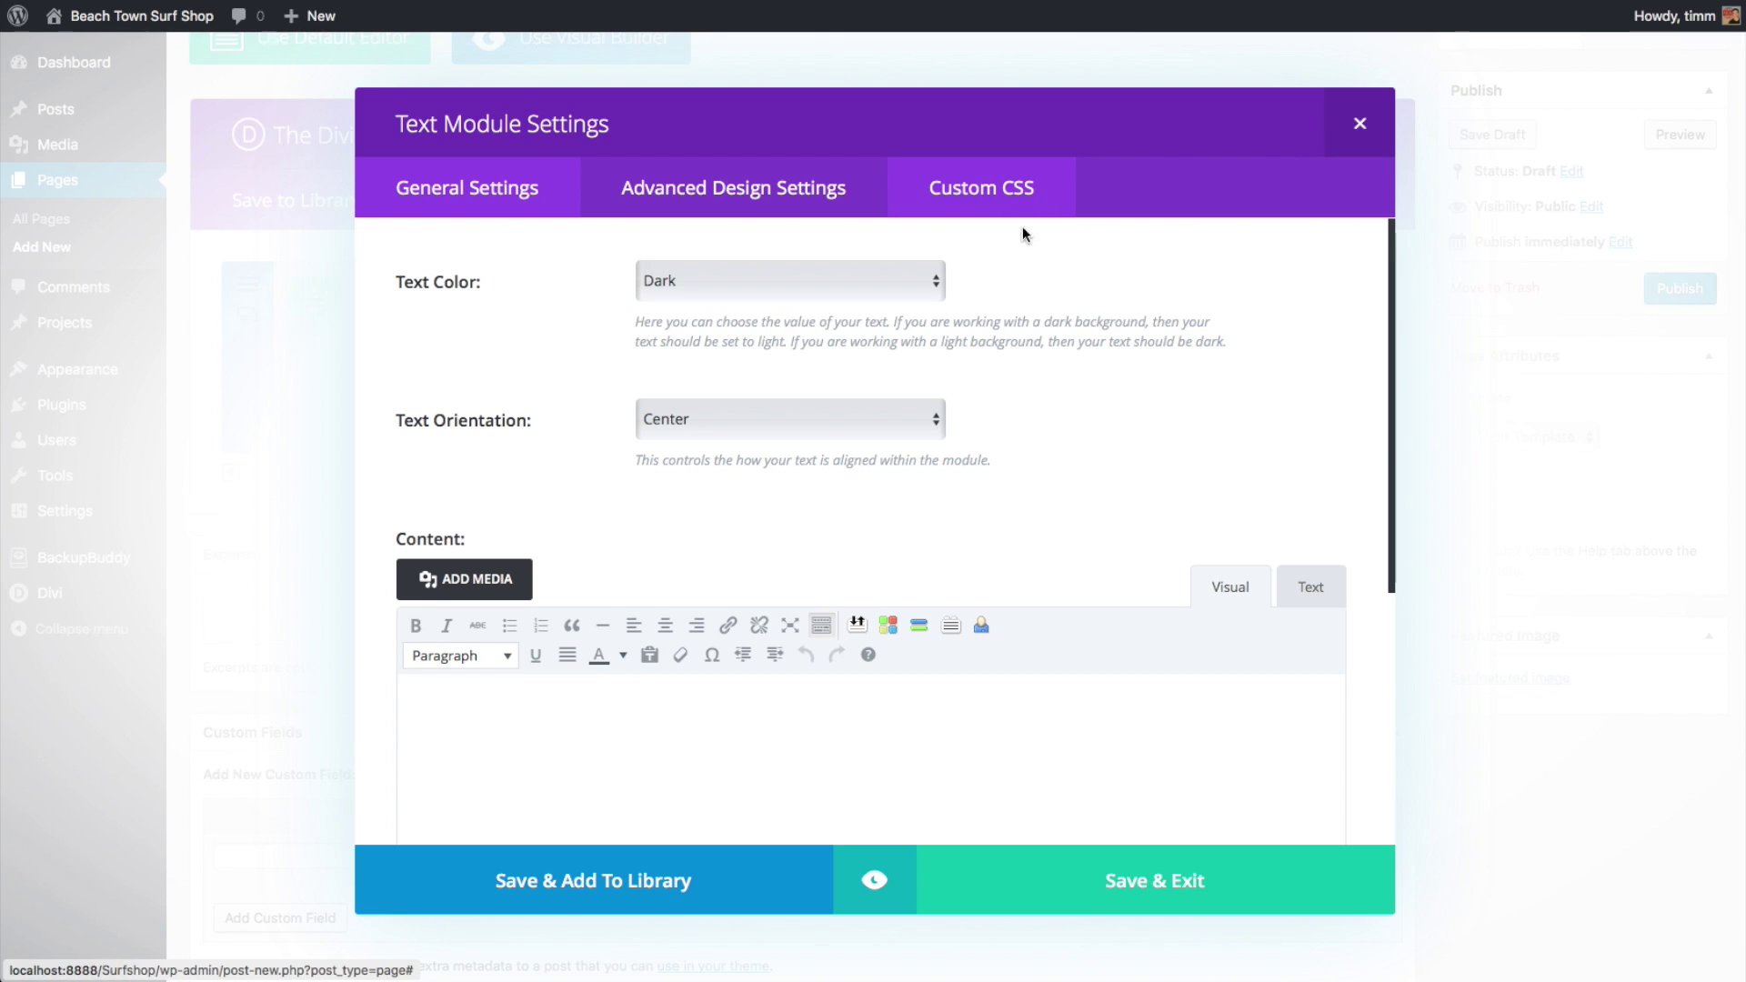
# Enter "Beach Town Surf Shop" as the text module's content and format it as Heading 1
pyautogui.click(805, 751)
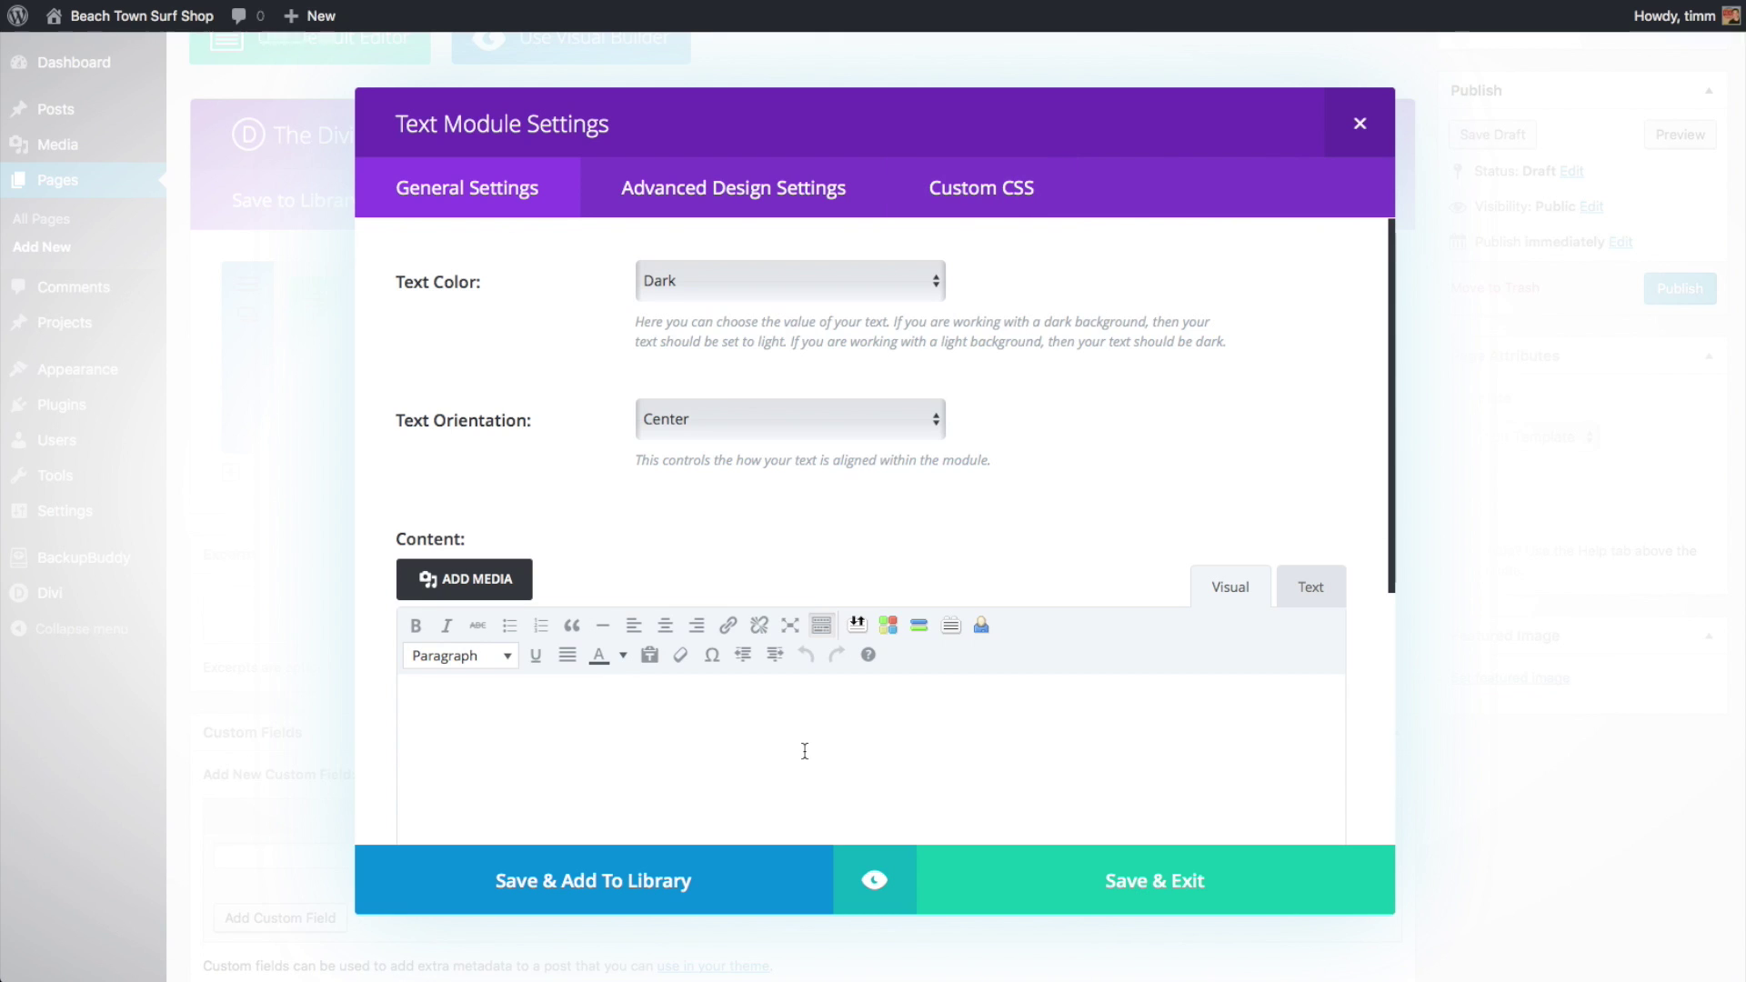
pyautogui.write('each Townb')
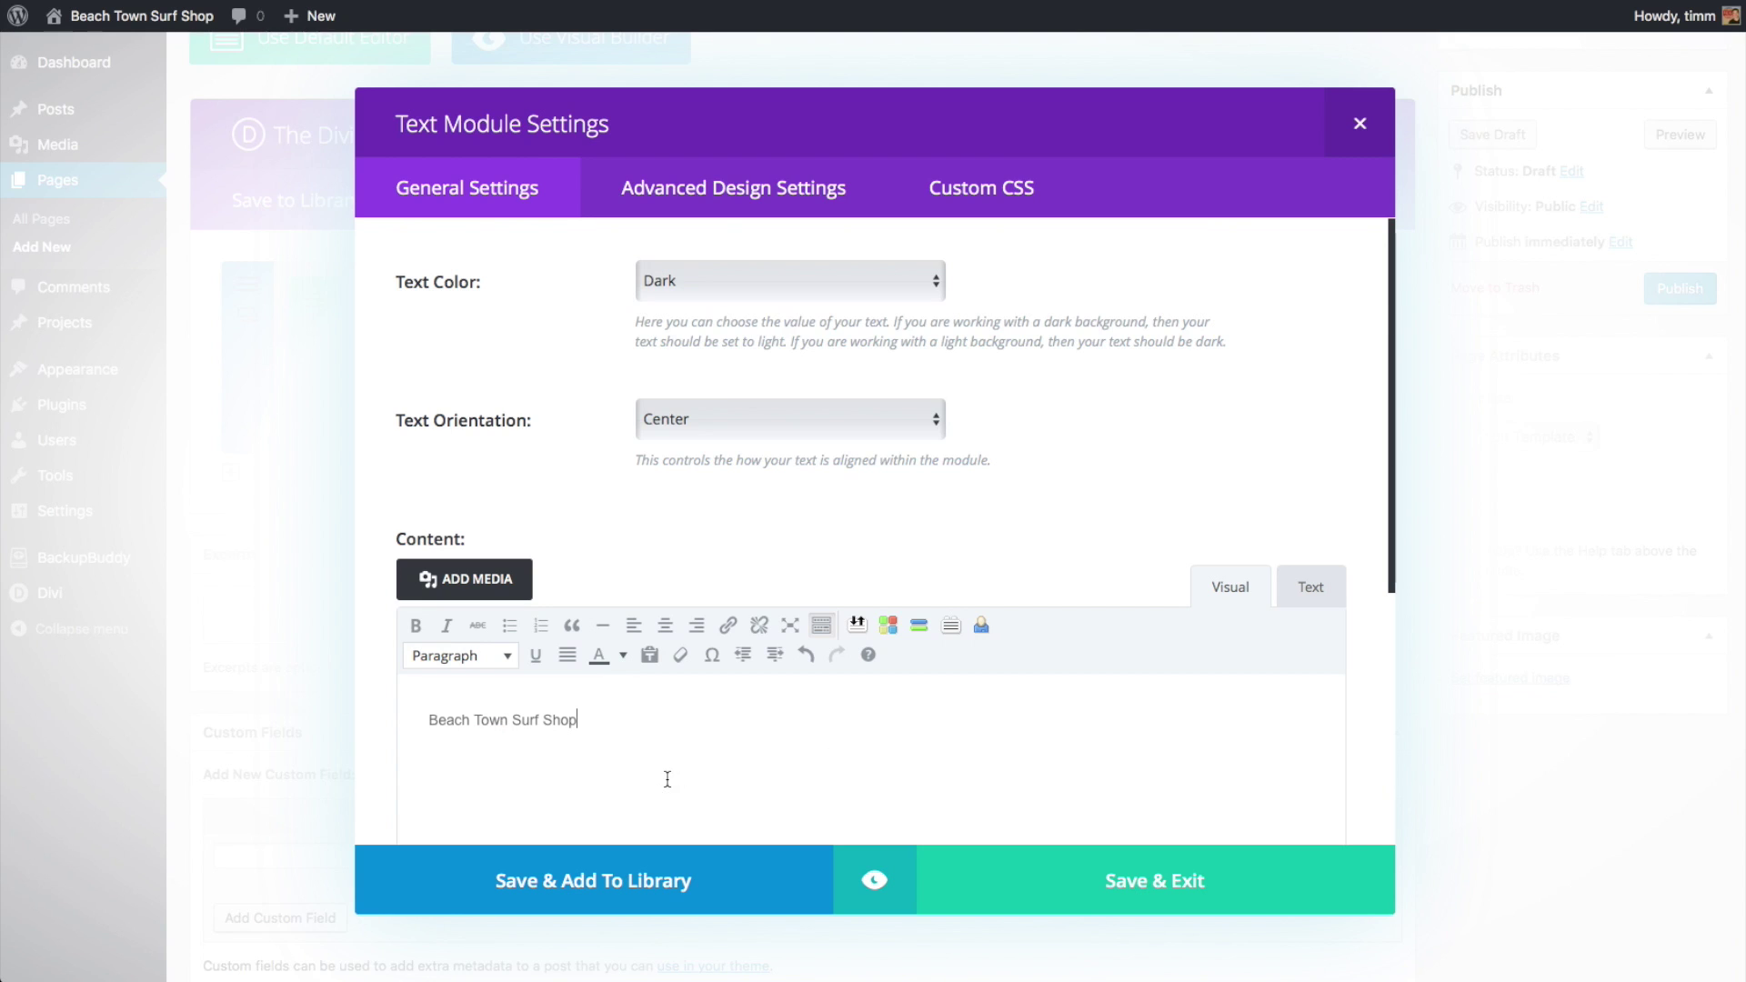
pyautogui.moveTo(597, 719); pyautogui.dragTo(424, 721)
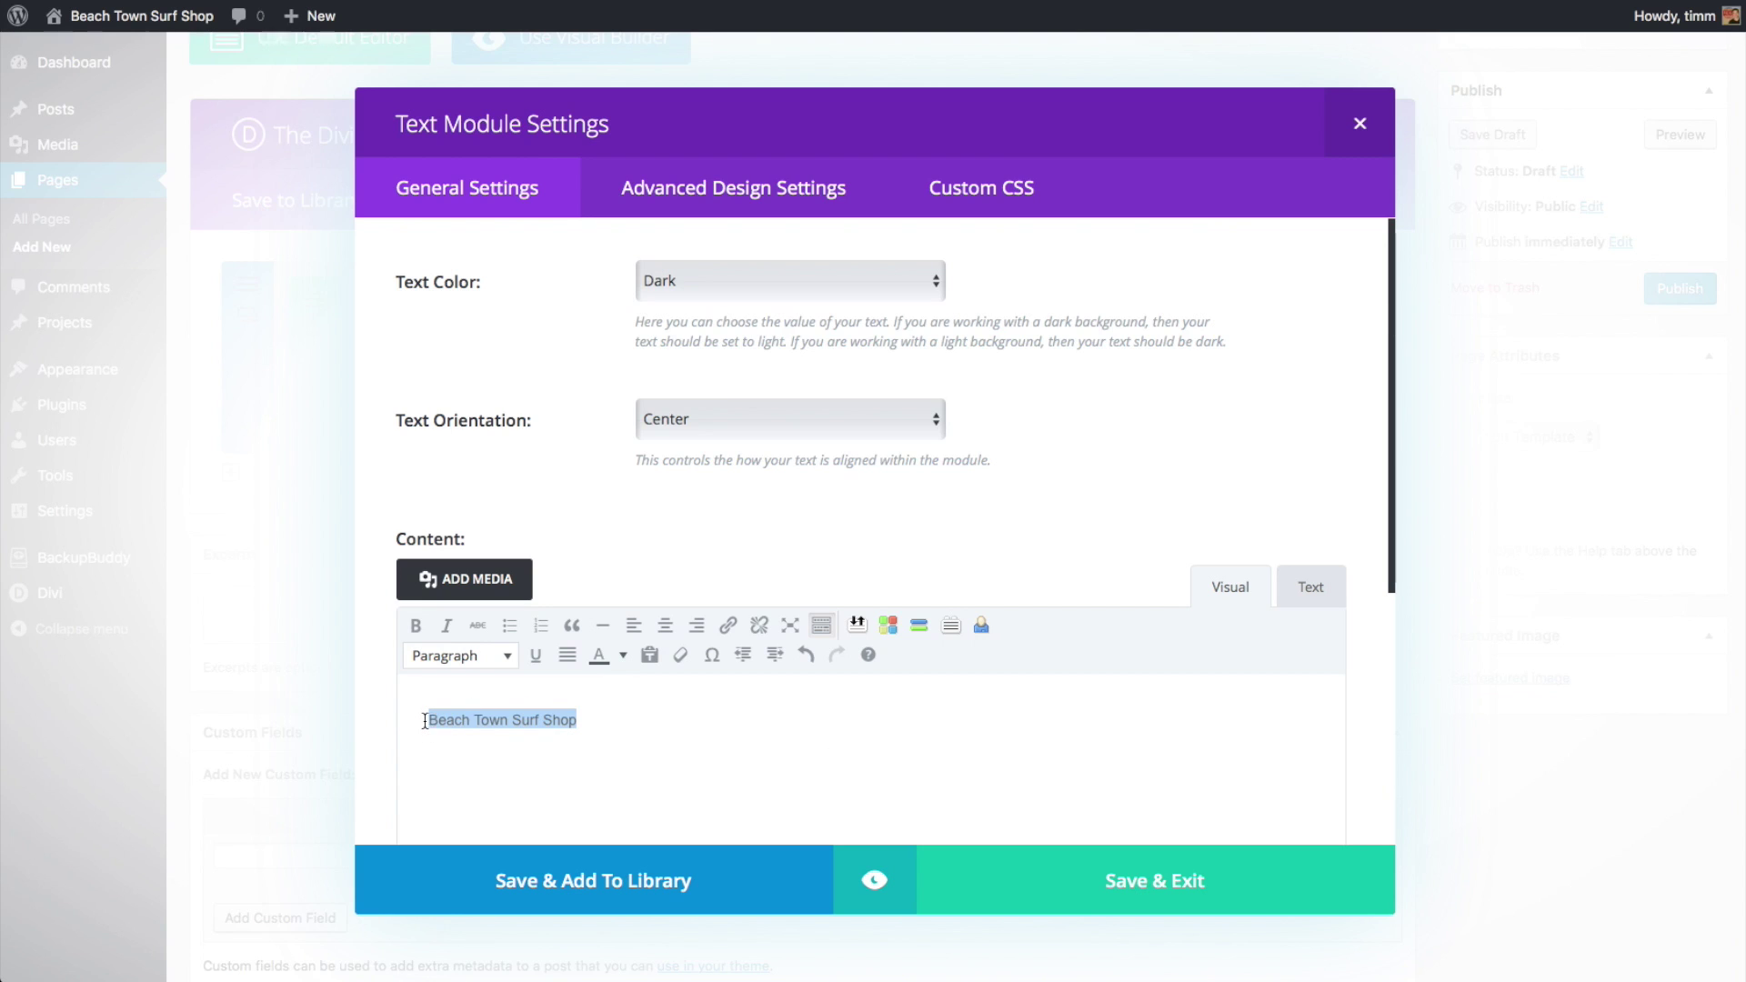
pyautogui.click(506, 657)
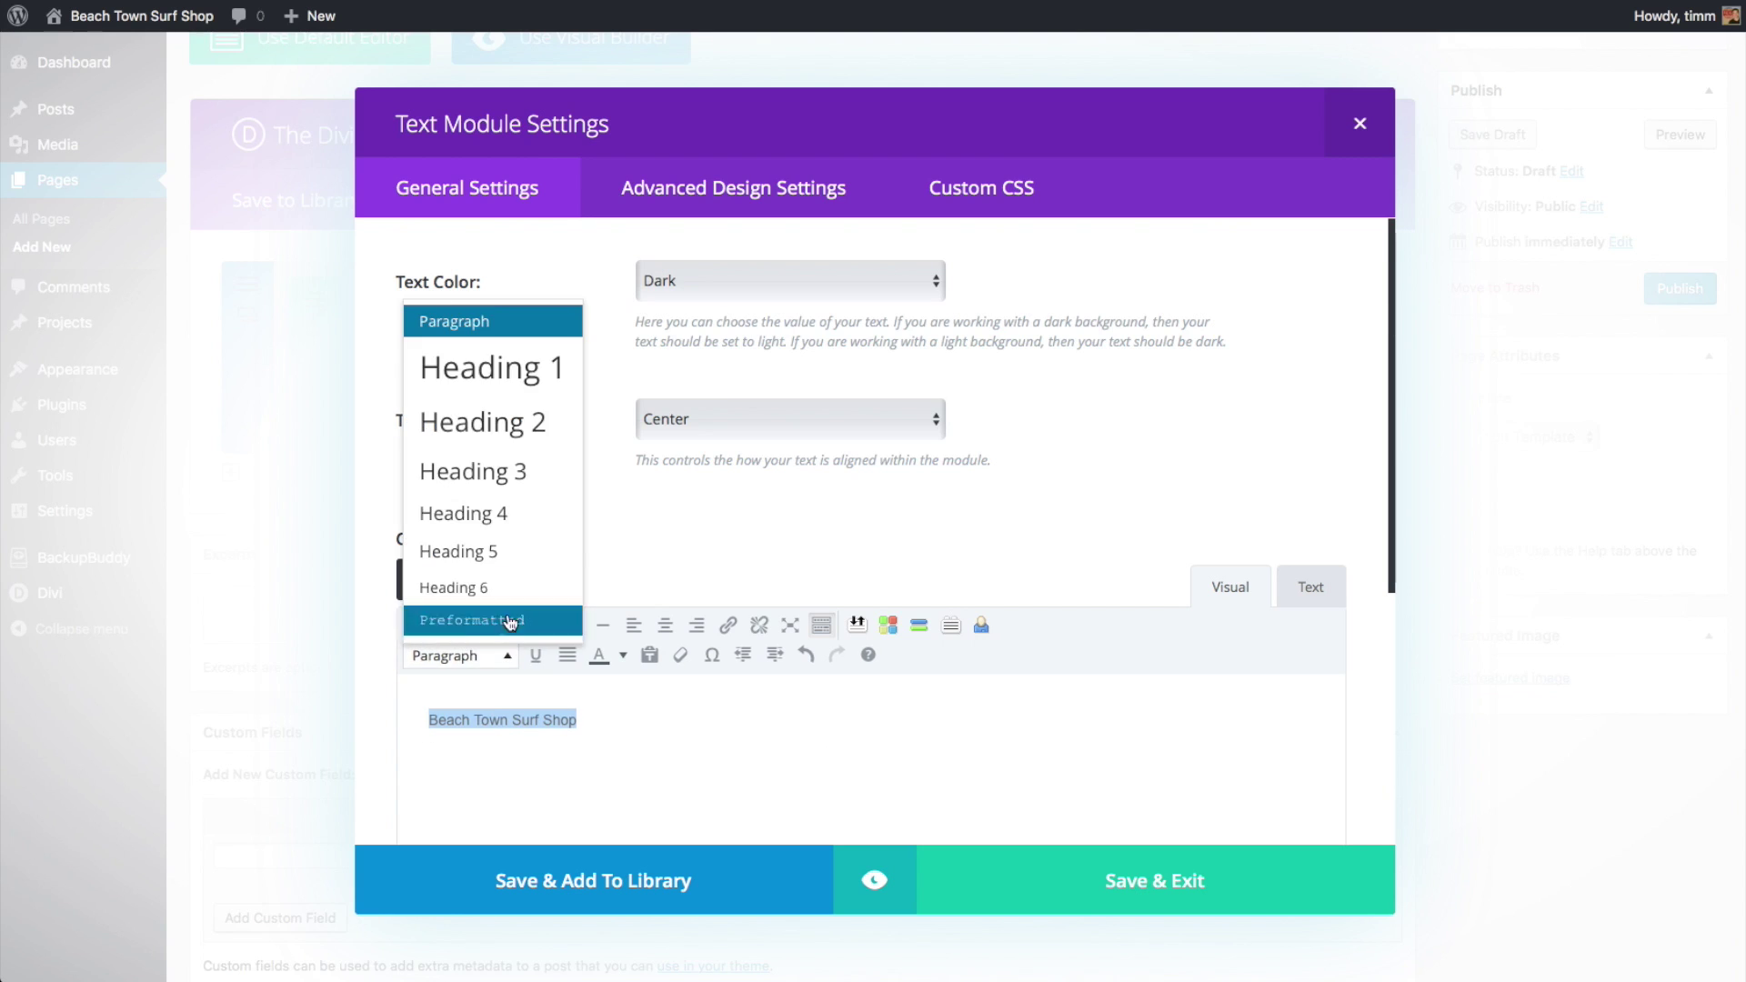
pyautogui.click(520, 382)
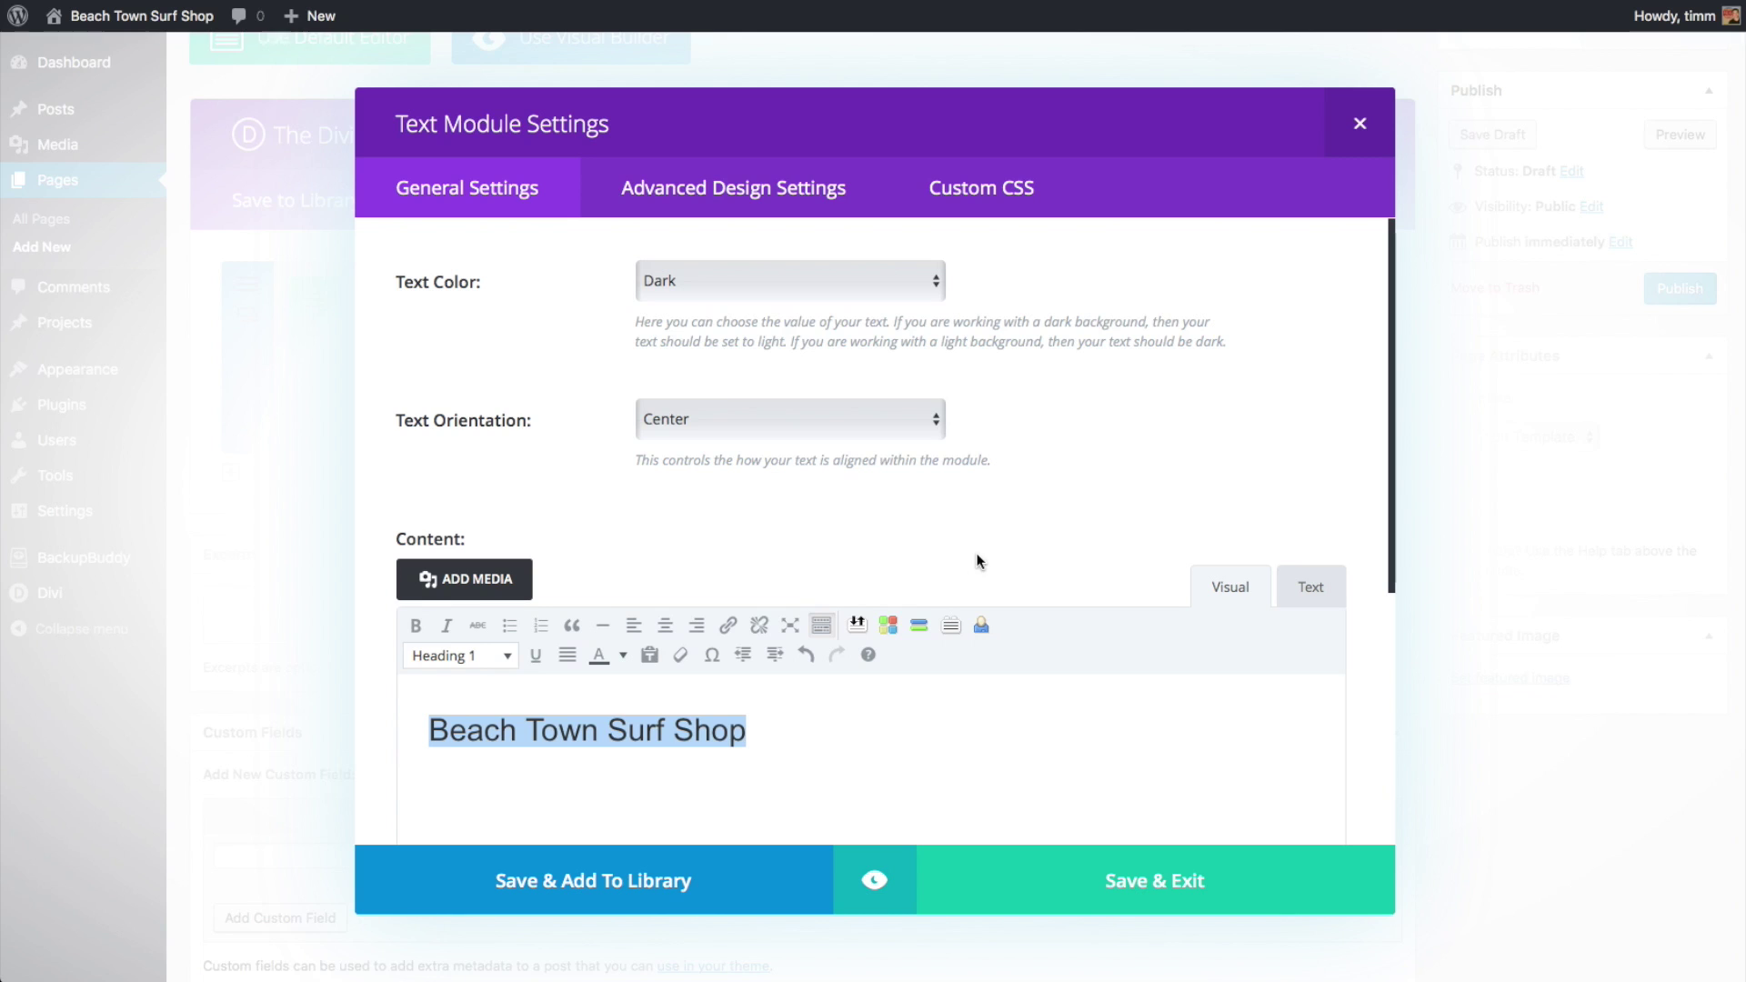
# Preview the heading text module, return to its settings and save it to the page
pyautogui.click(875, 882)
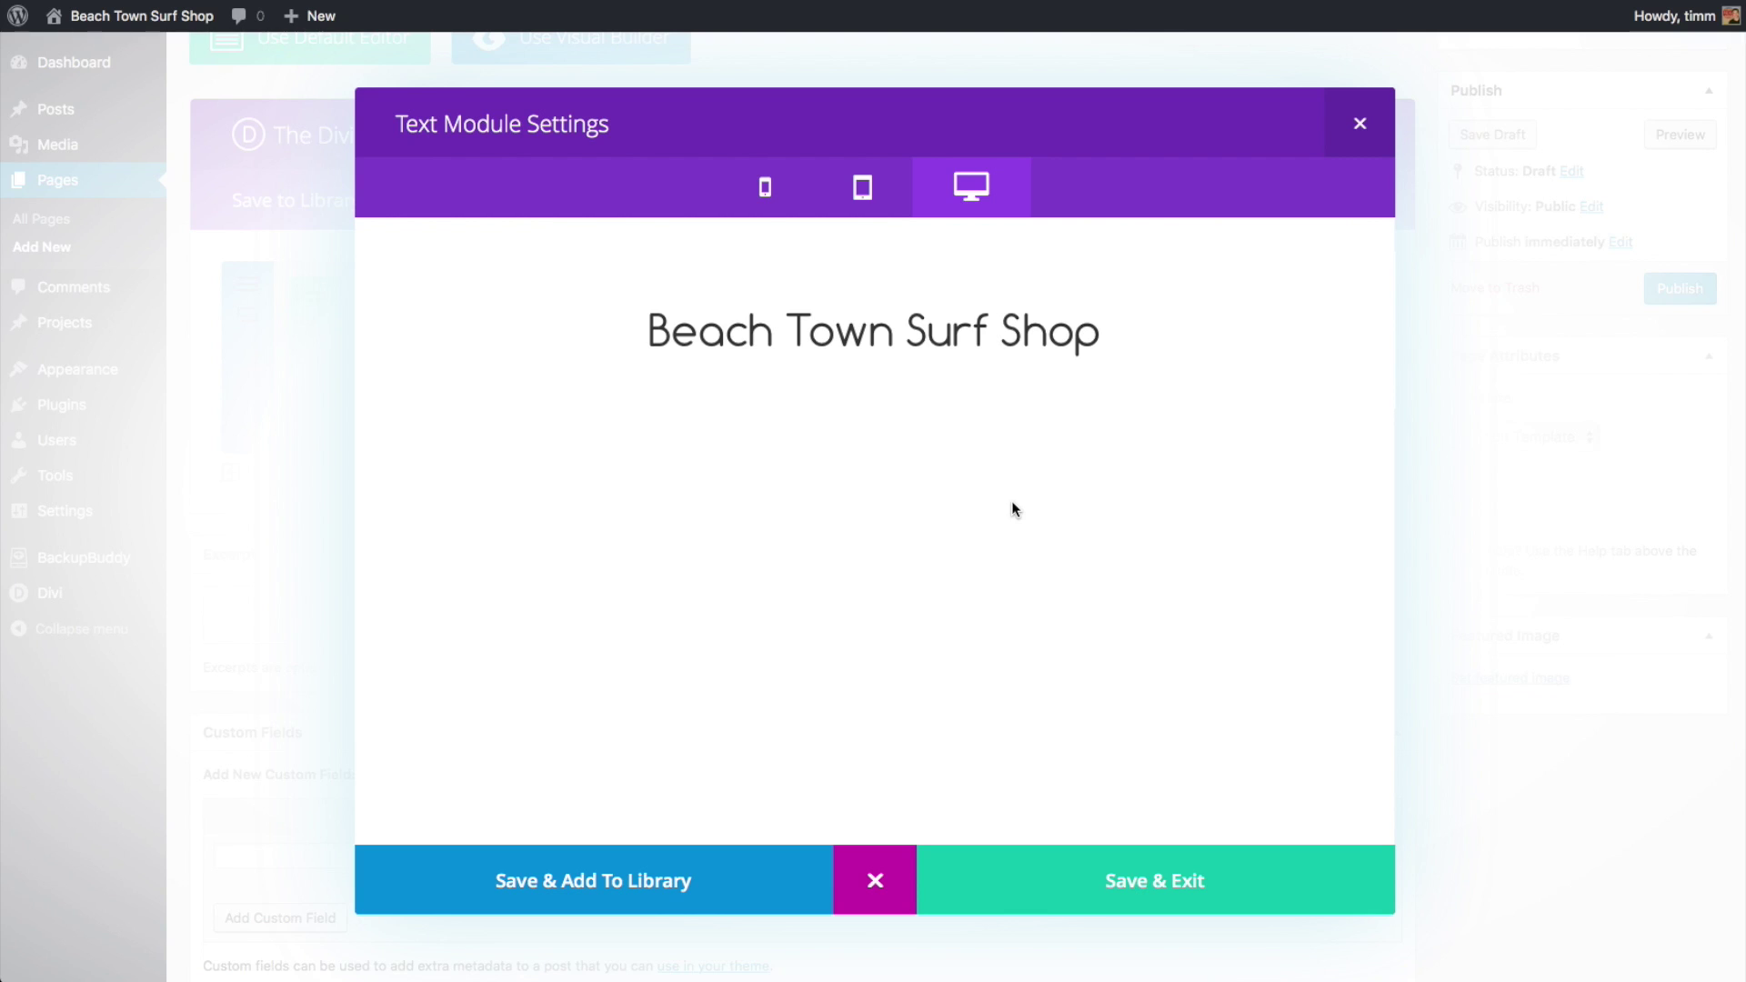
pyautogui.click(887, 885)
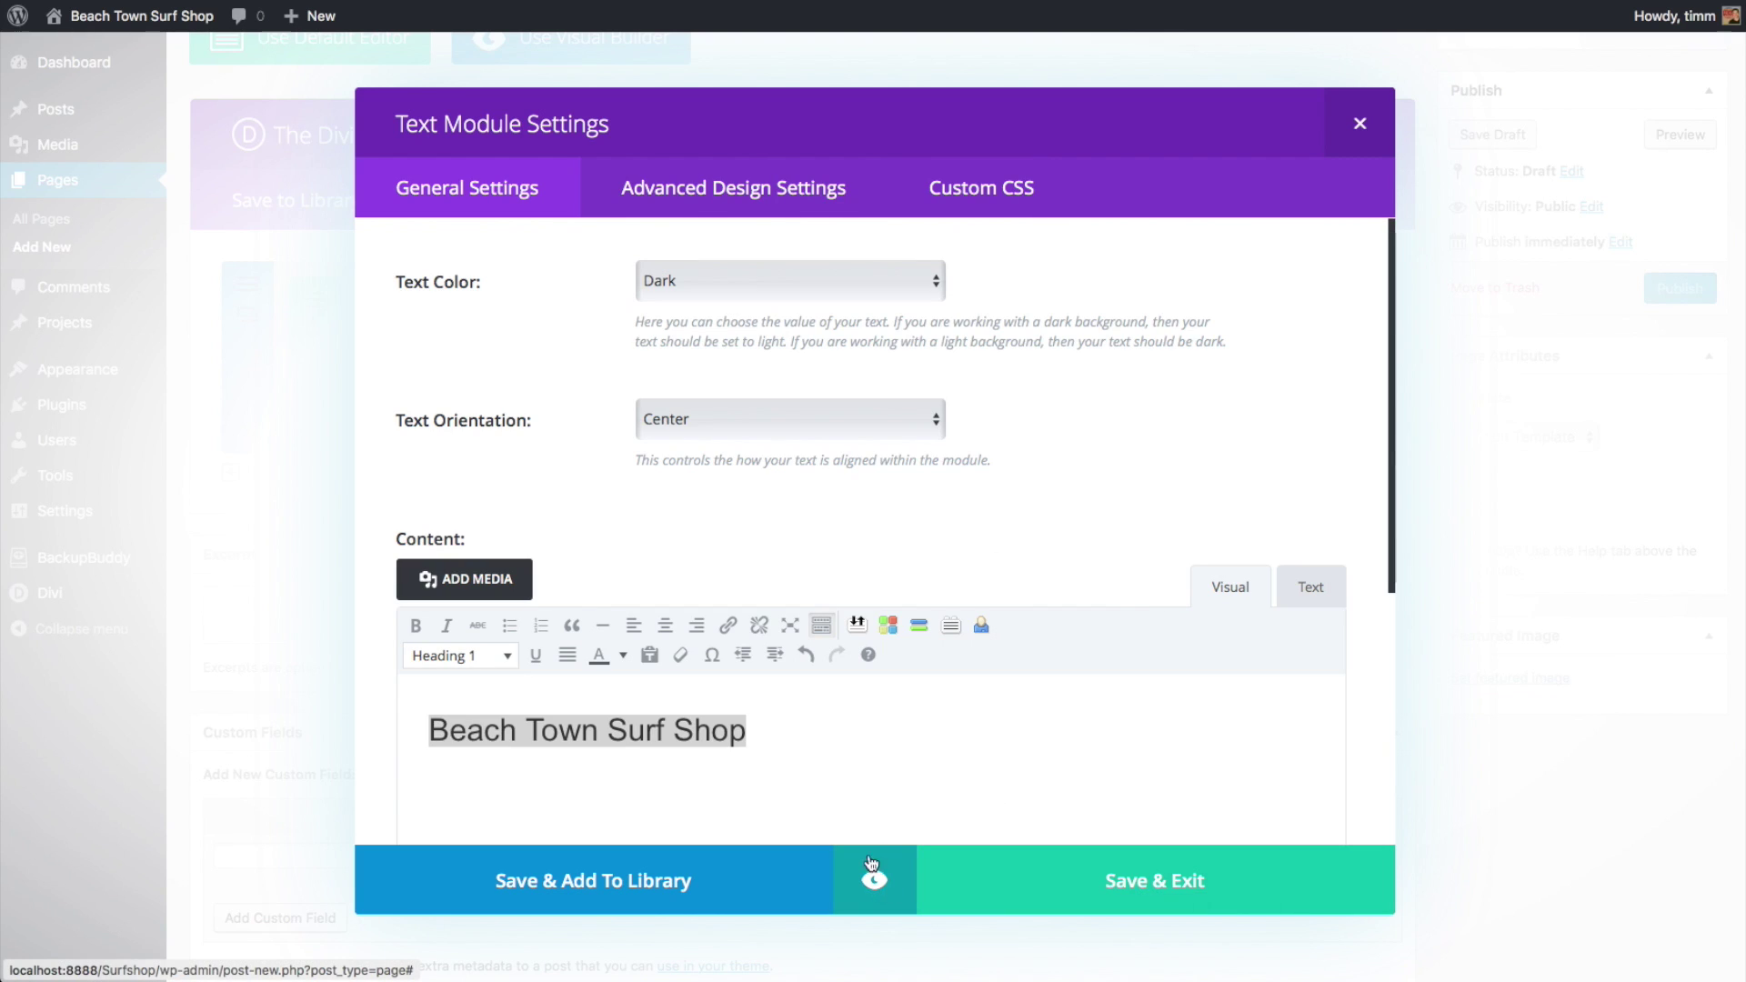
pyautogui.click(1090, 896)
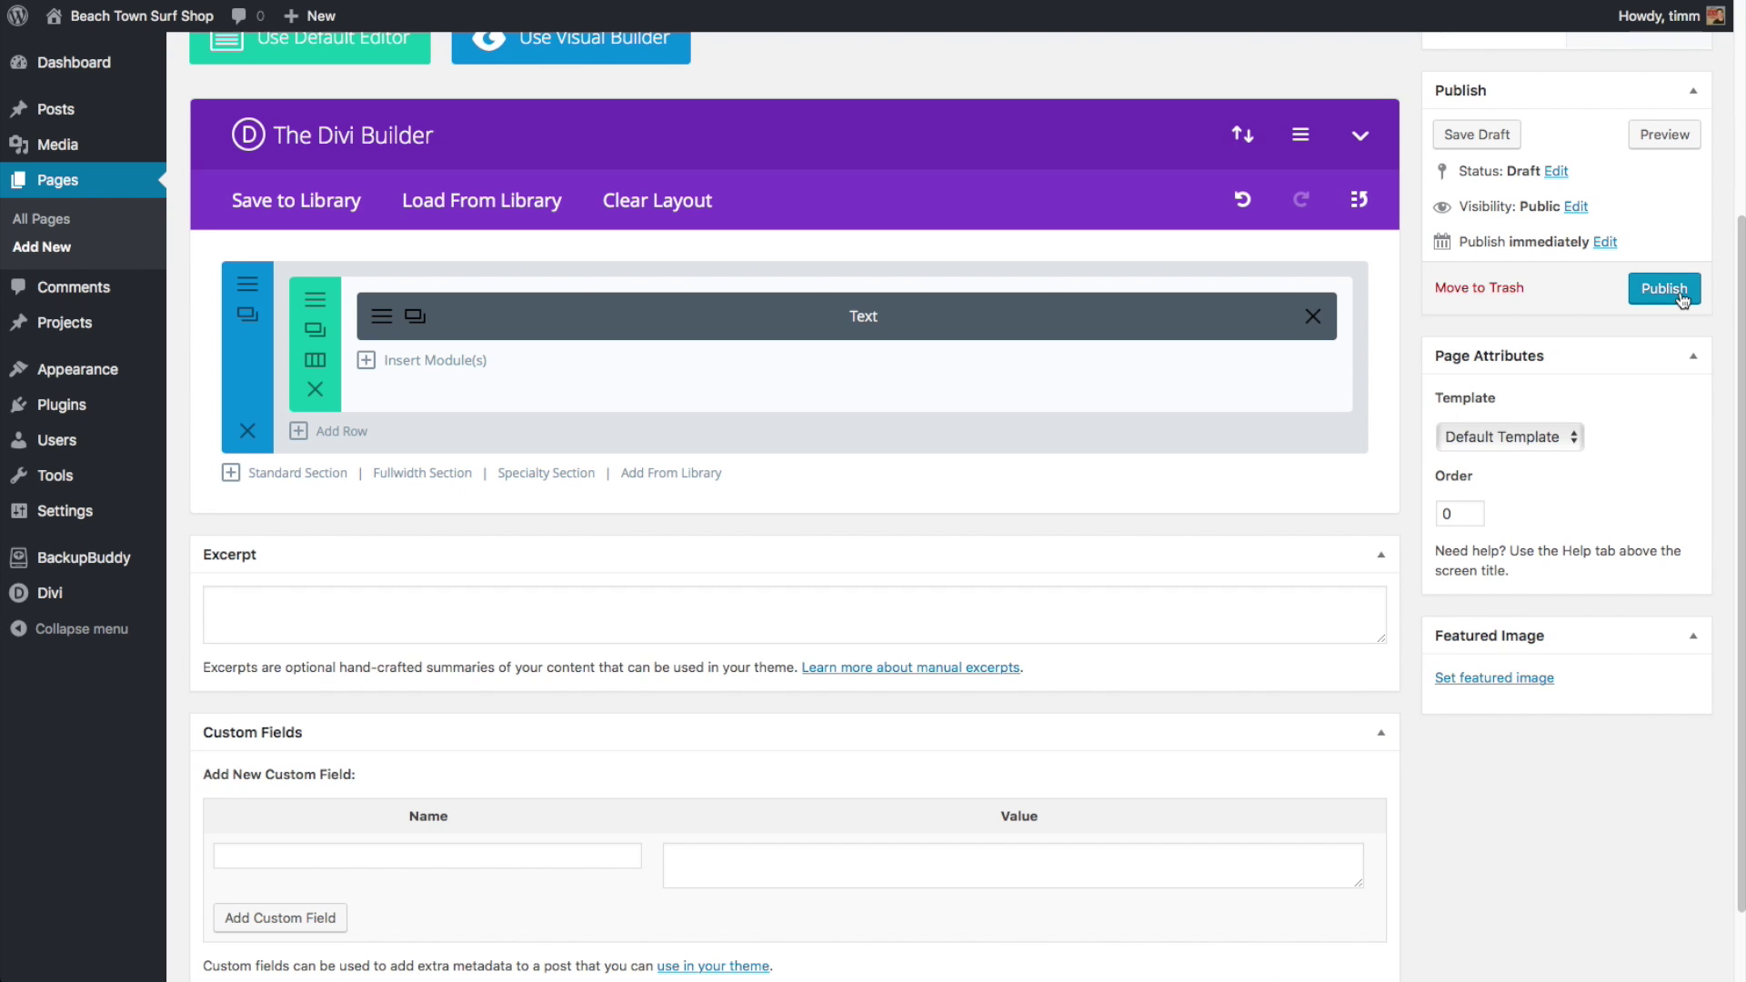
# Insert a second Text module below the heading module and set its text orientation to Center
pyautogui.click(401, 362)
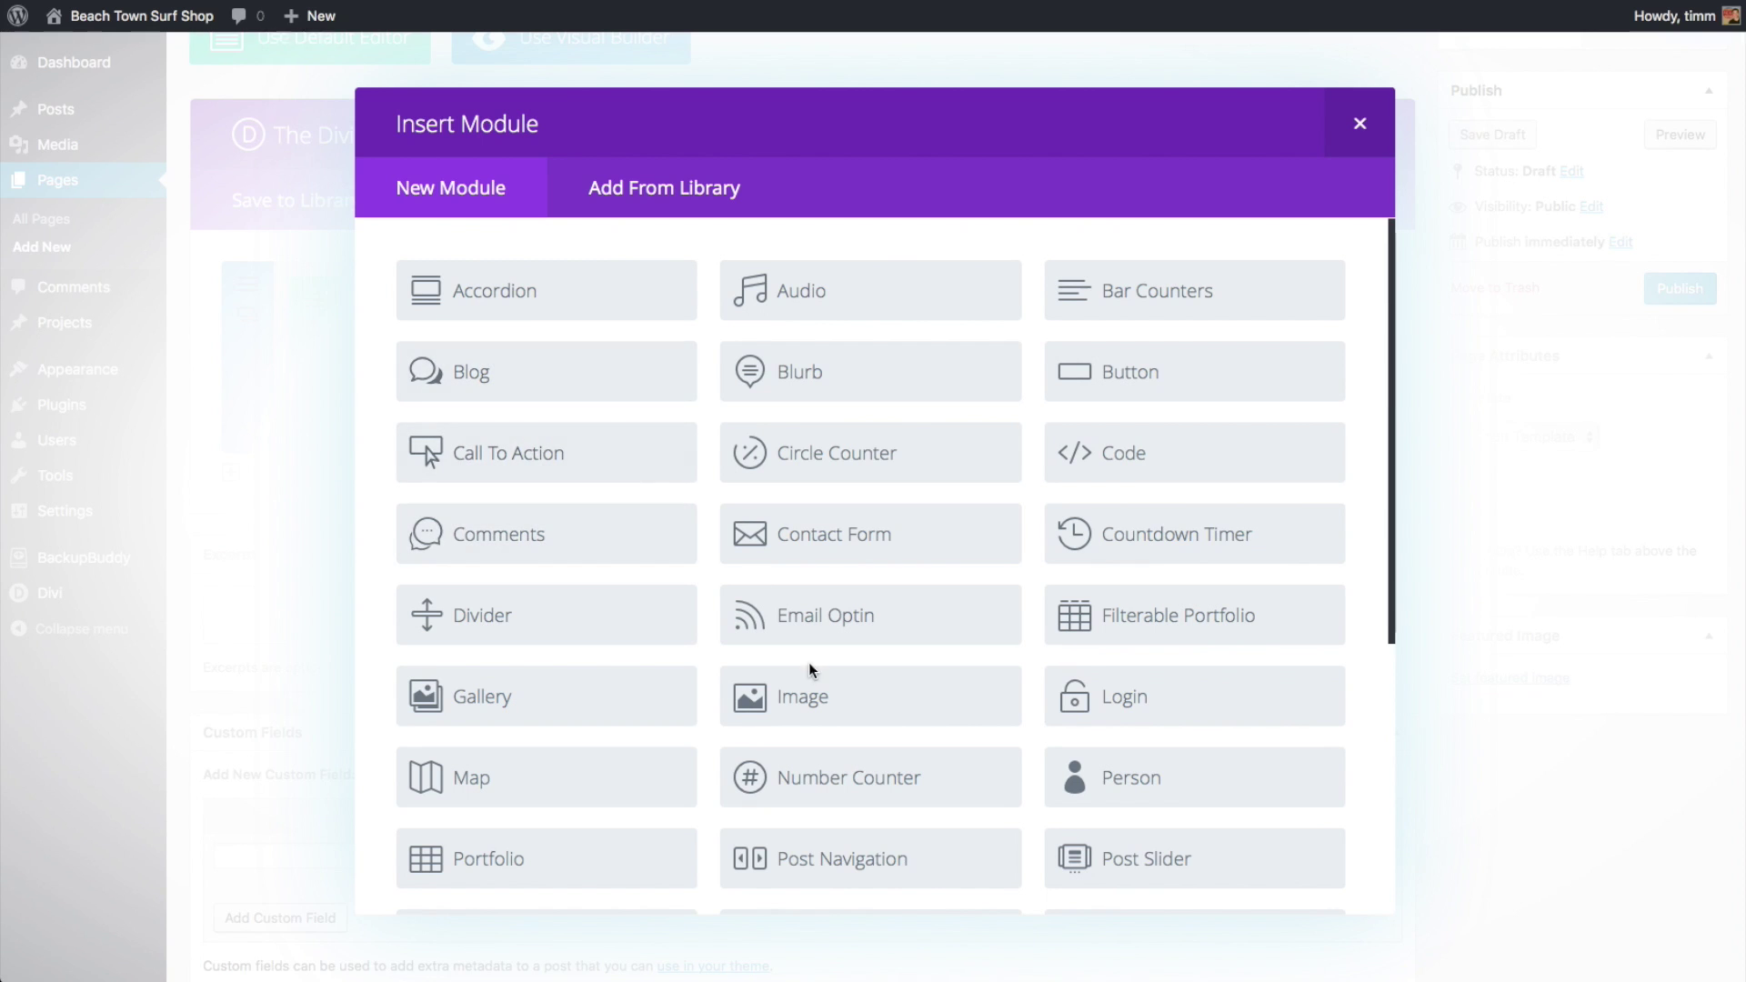
pyautogui.scroll(-5, 809, 669)
pyautogui.scroll(-3, 809, 677)
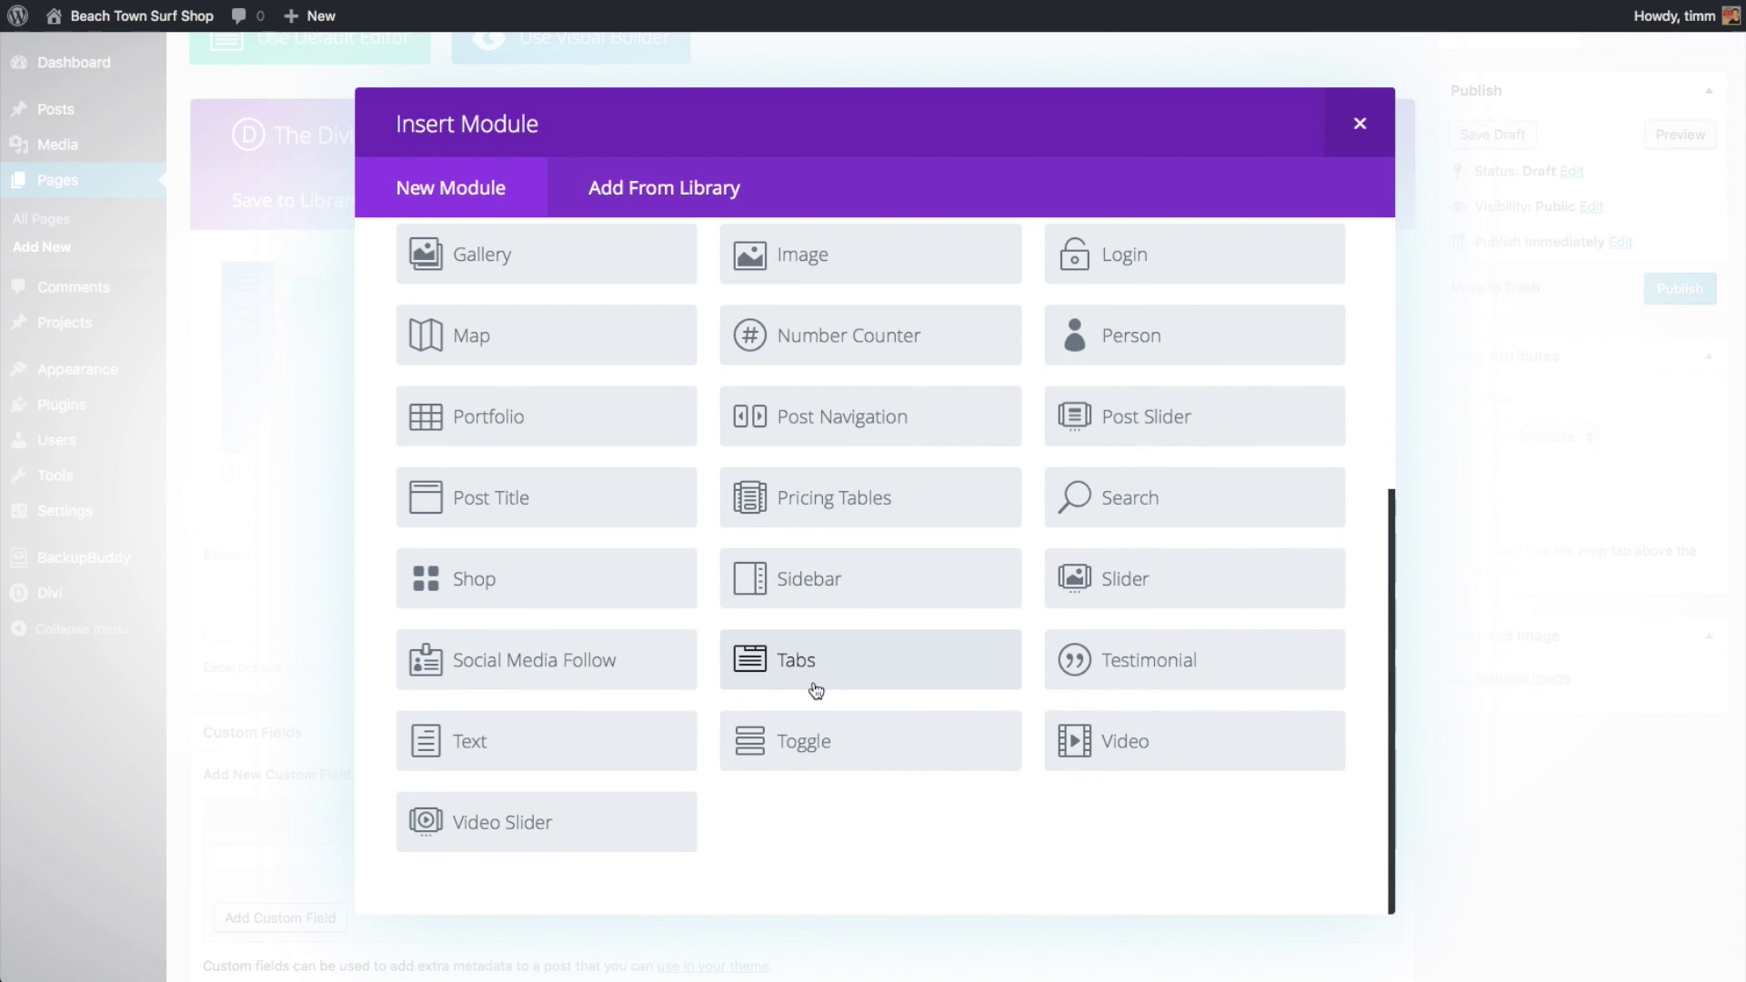
pyautogui.click(512, 741)
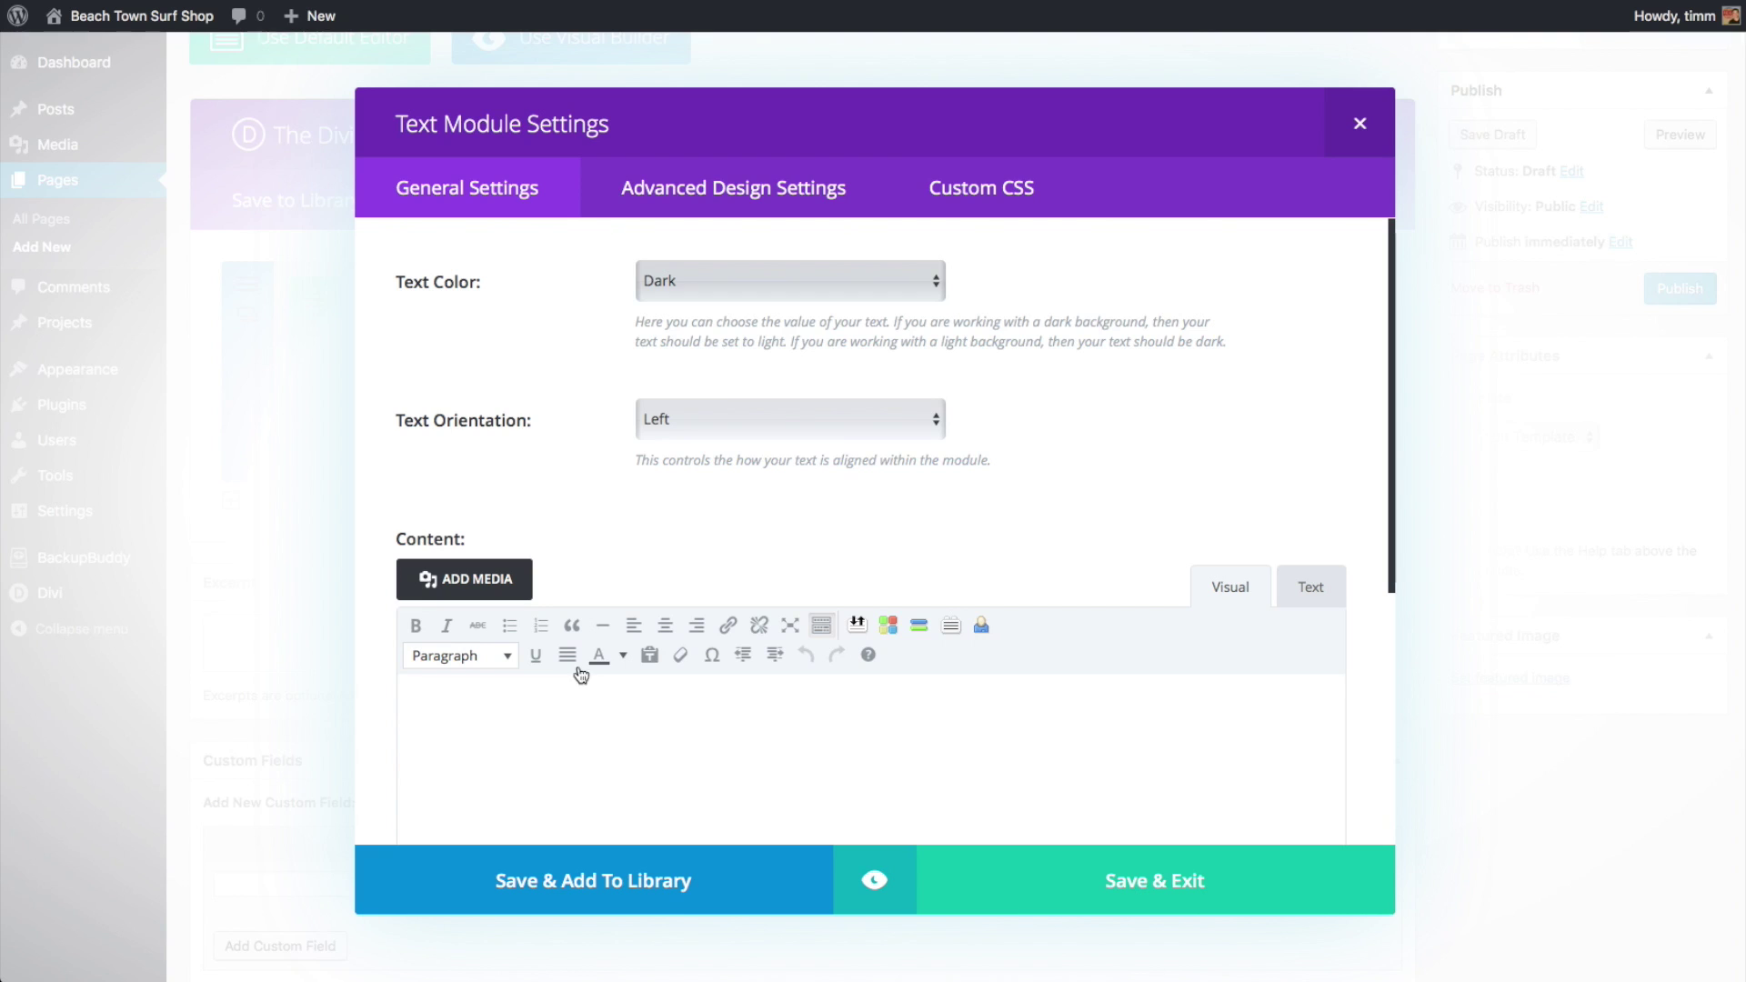
pyautogui.click(936, 421)
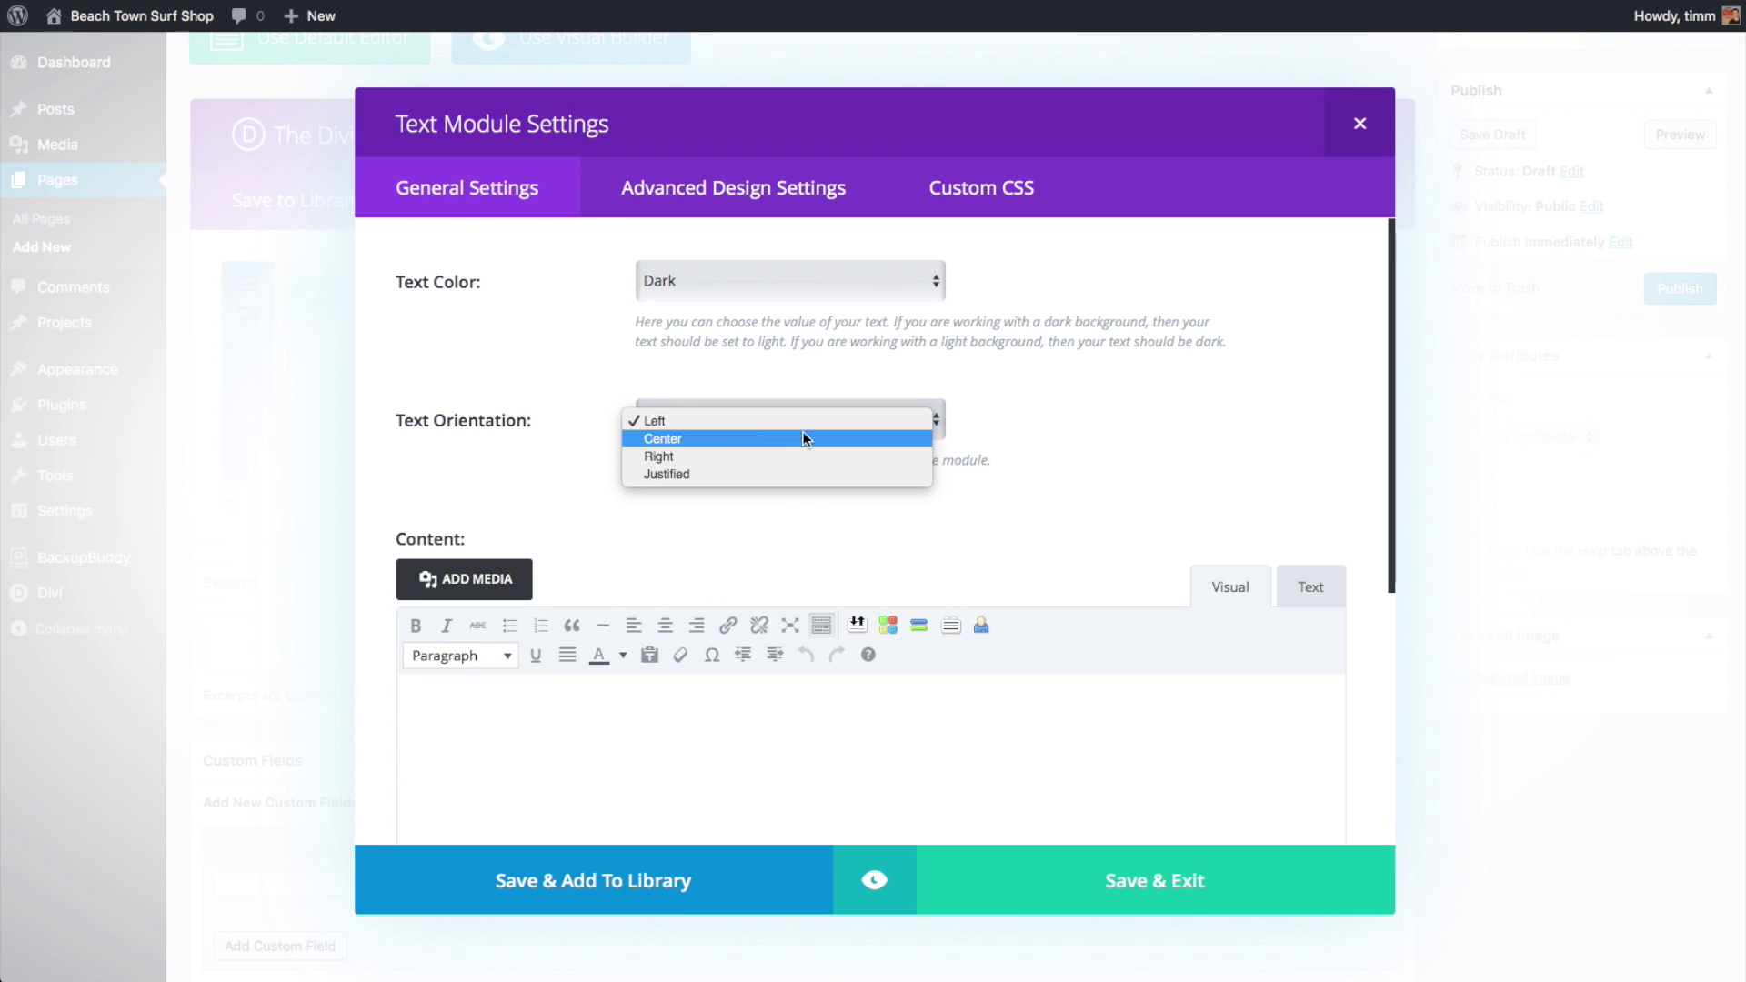
pyautogui.click(802, 432)
# Enter "Your source for custom surfboards & surfboard repair" as the second text module's content and preview it
pyautogui.click(652, 717)
pyautogui.write('Your sour')
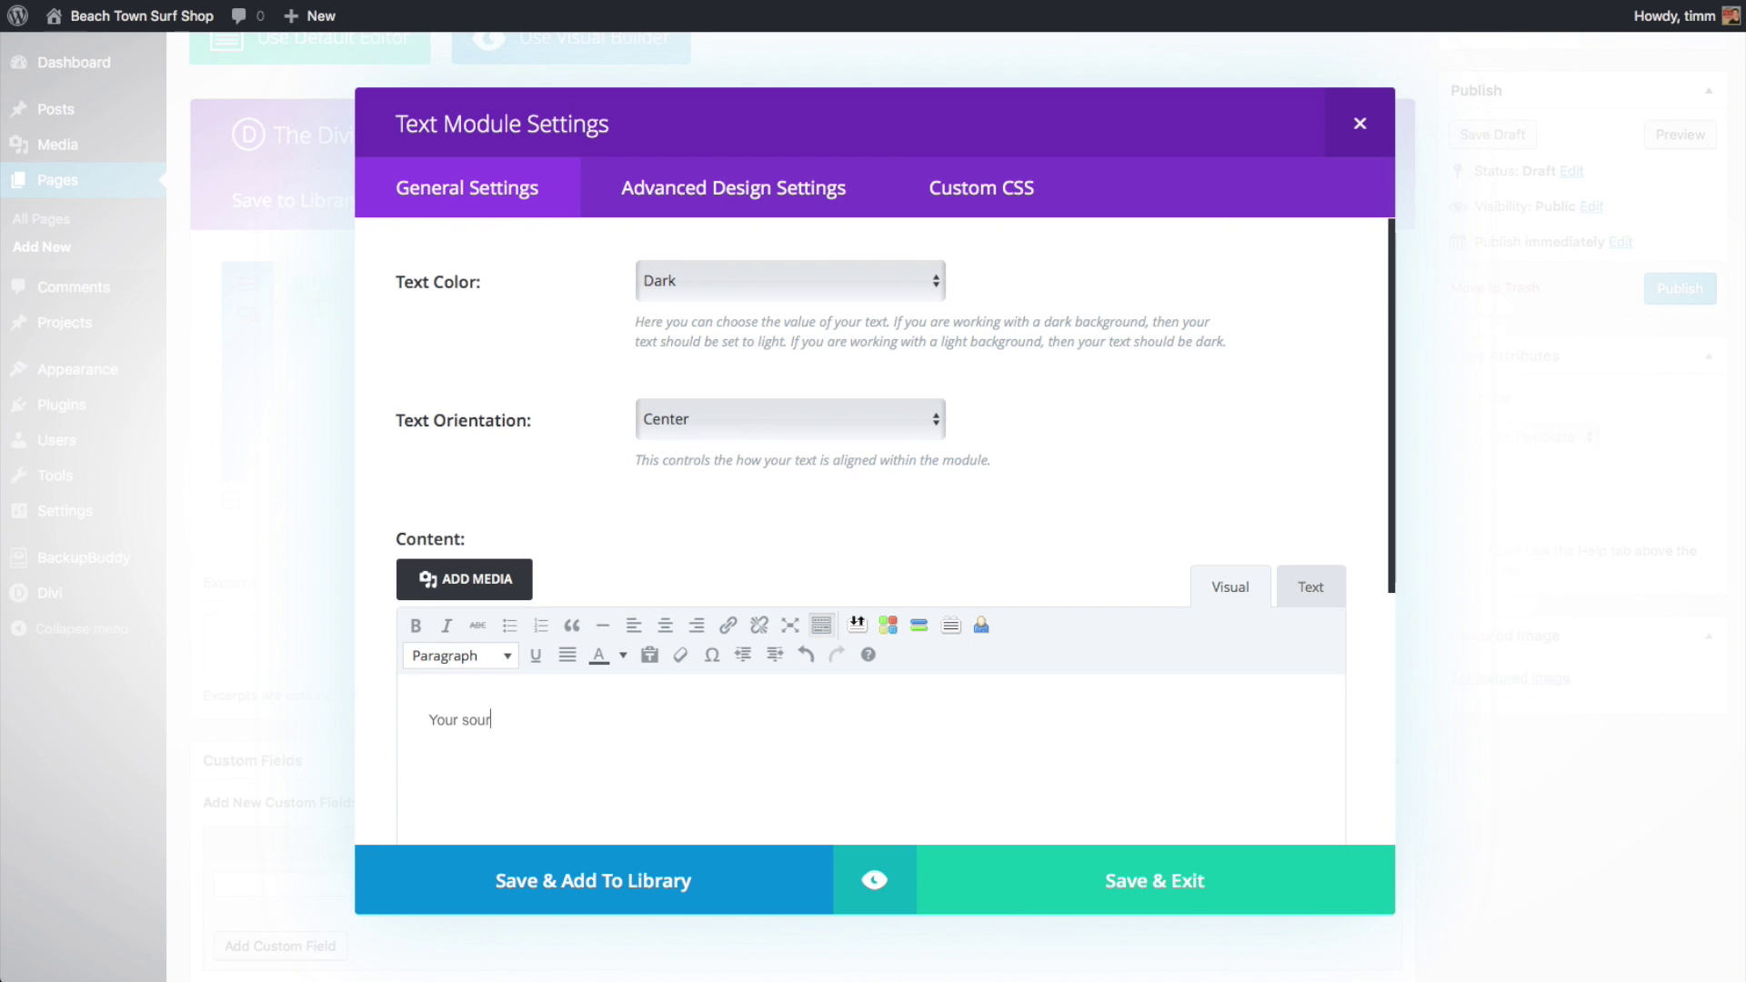
pyautogui.write('ce for custom sur')
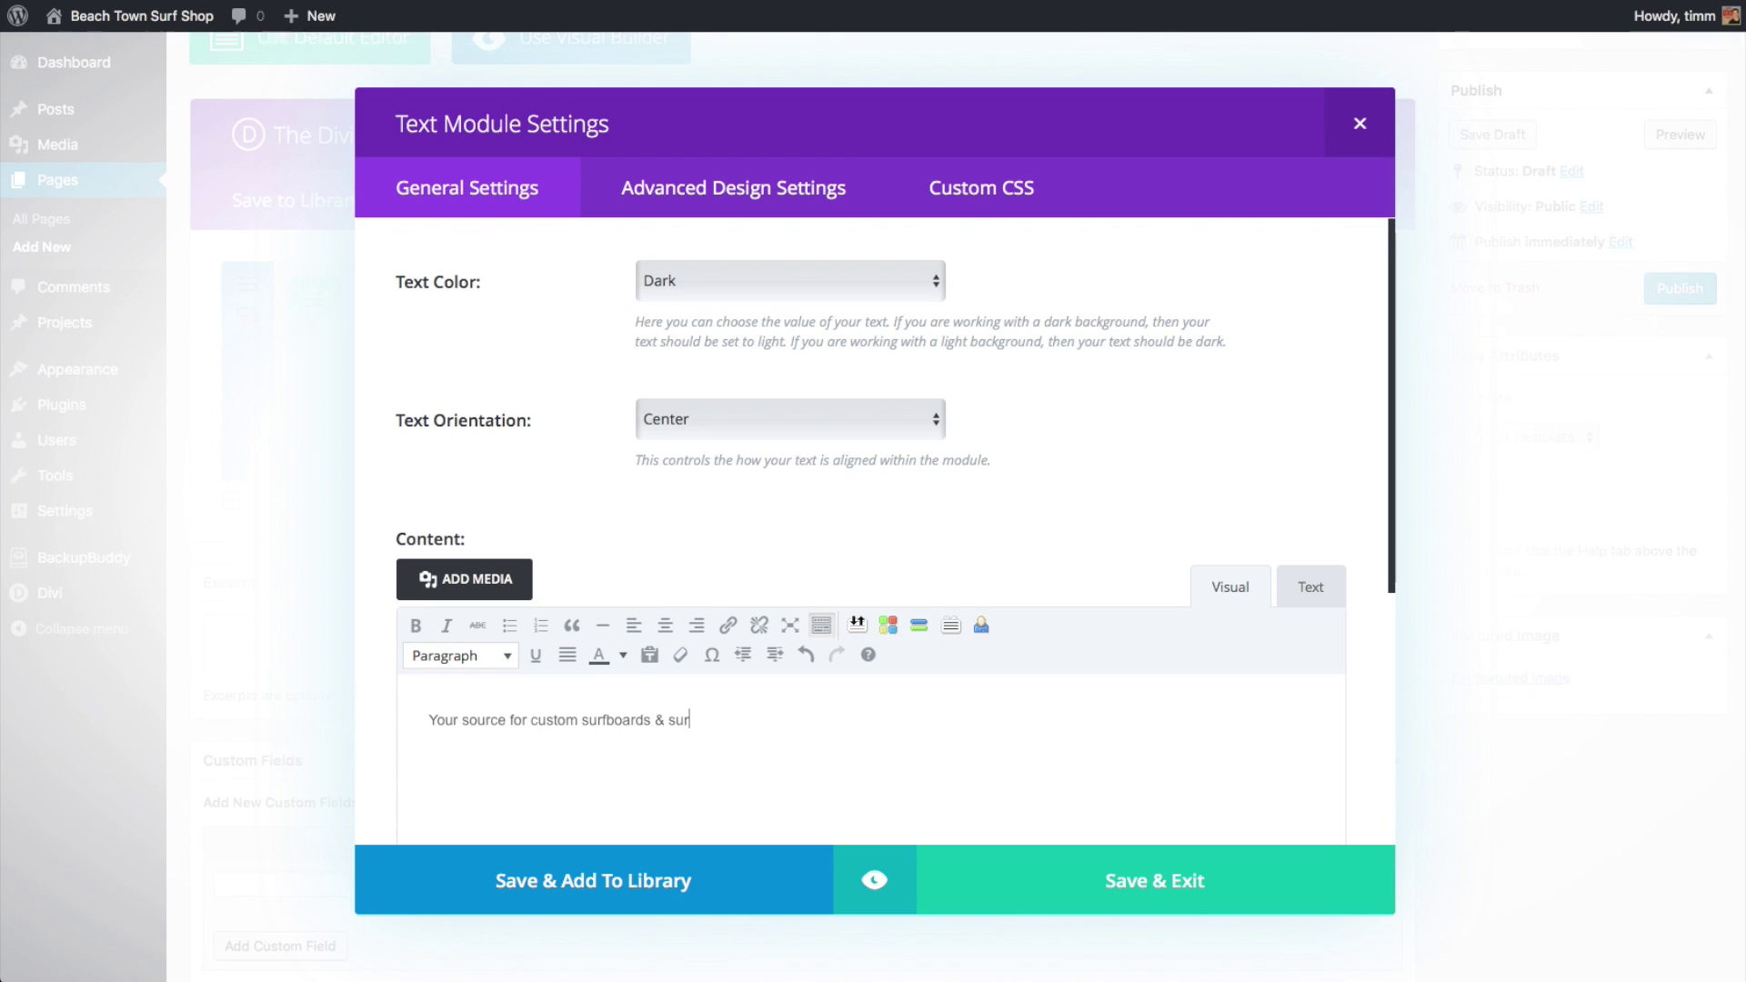
pyautogui.write('fboards, surfboard repair')
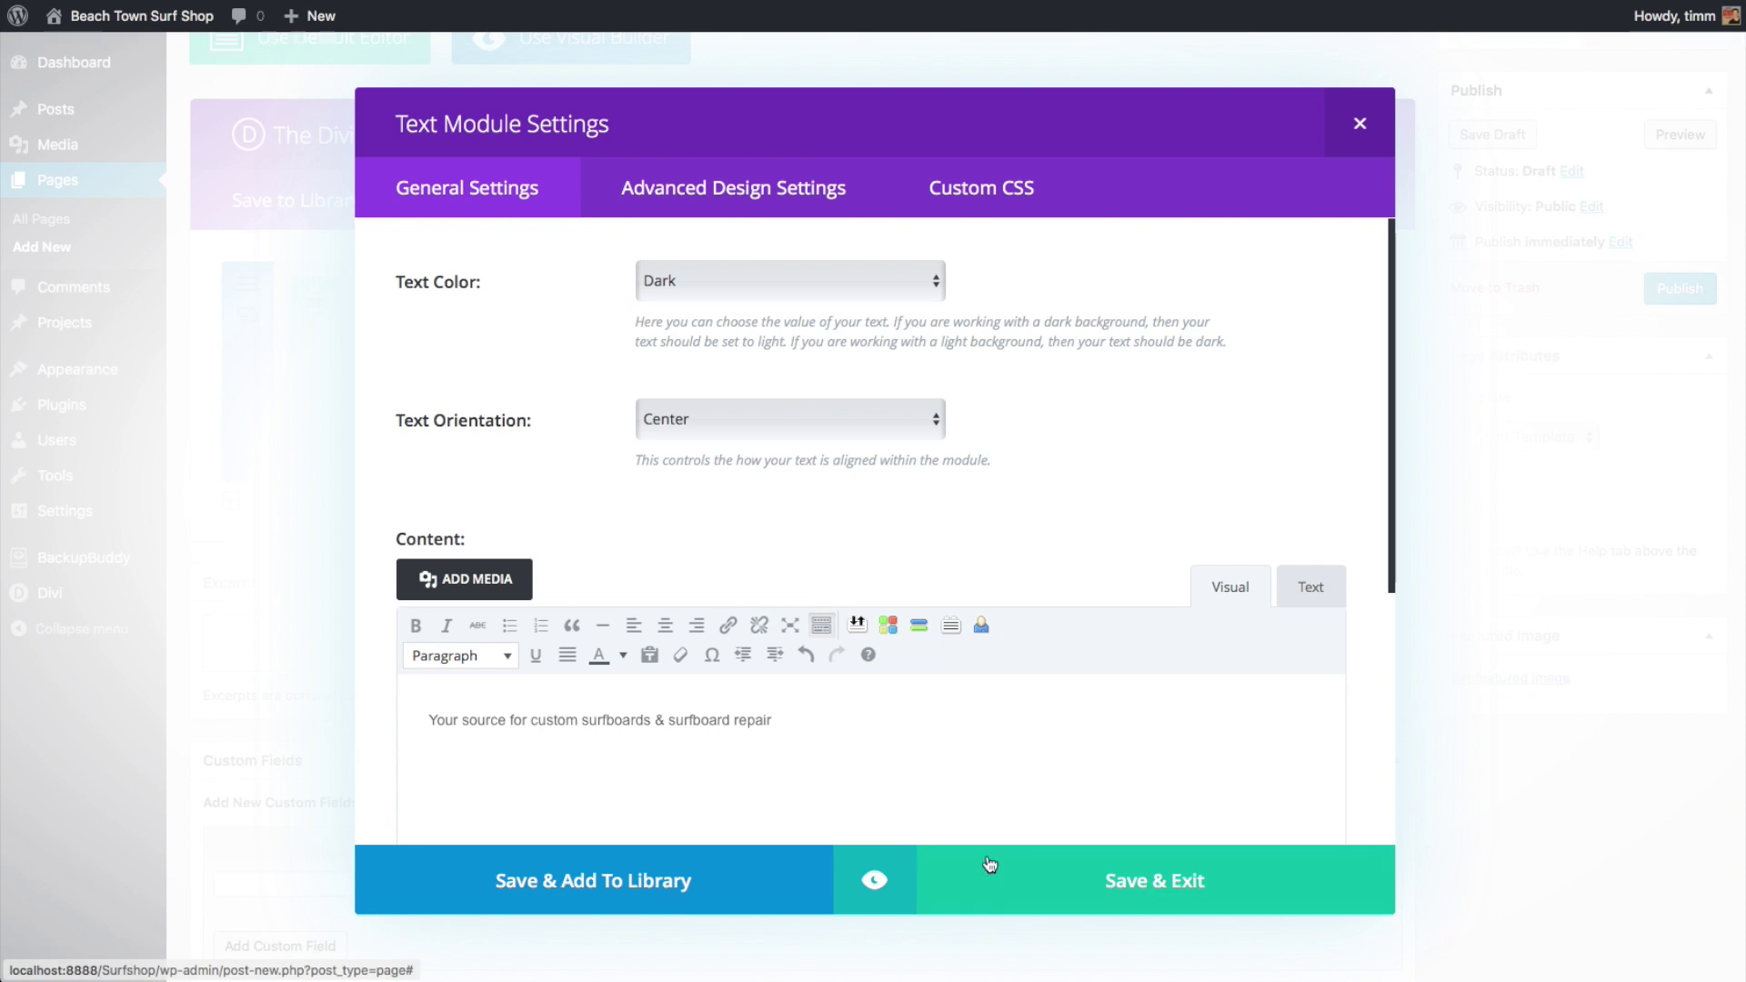
pyautogui.click(874, 884)
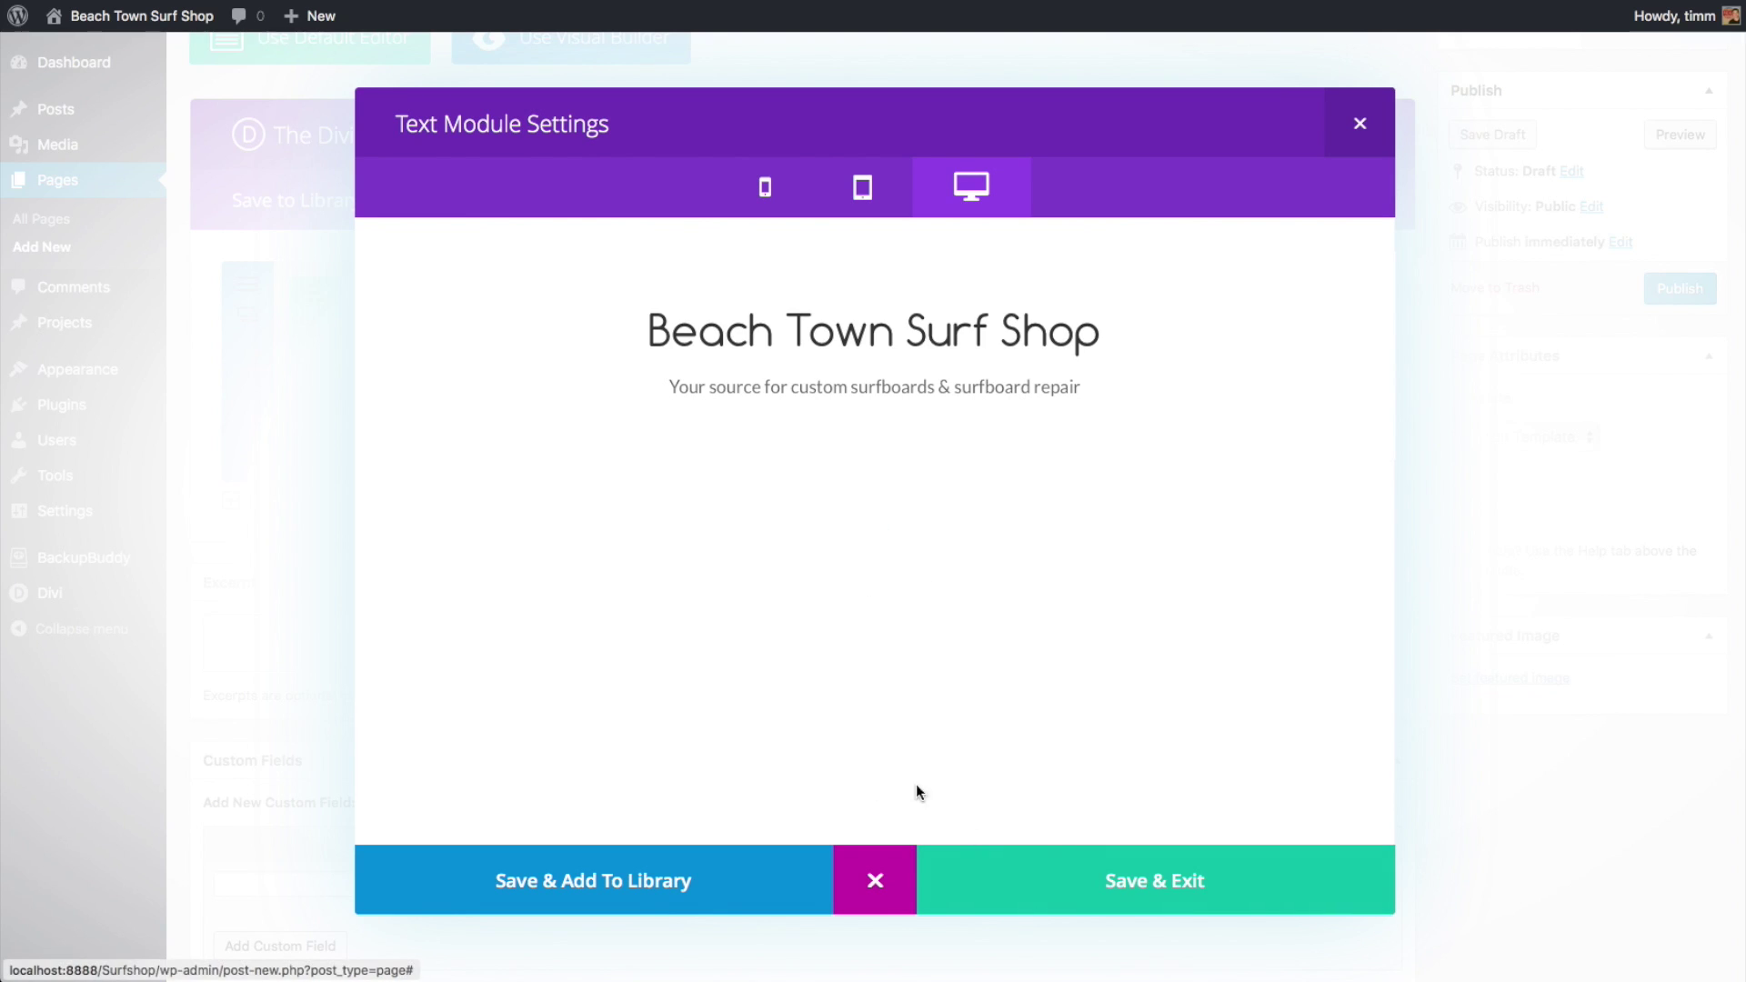
pyautogui.click(875, 880)
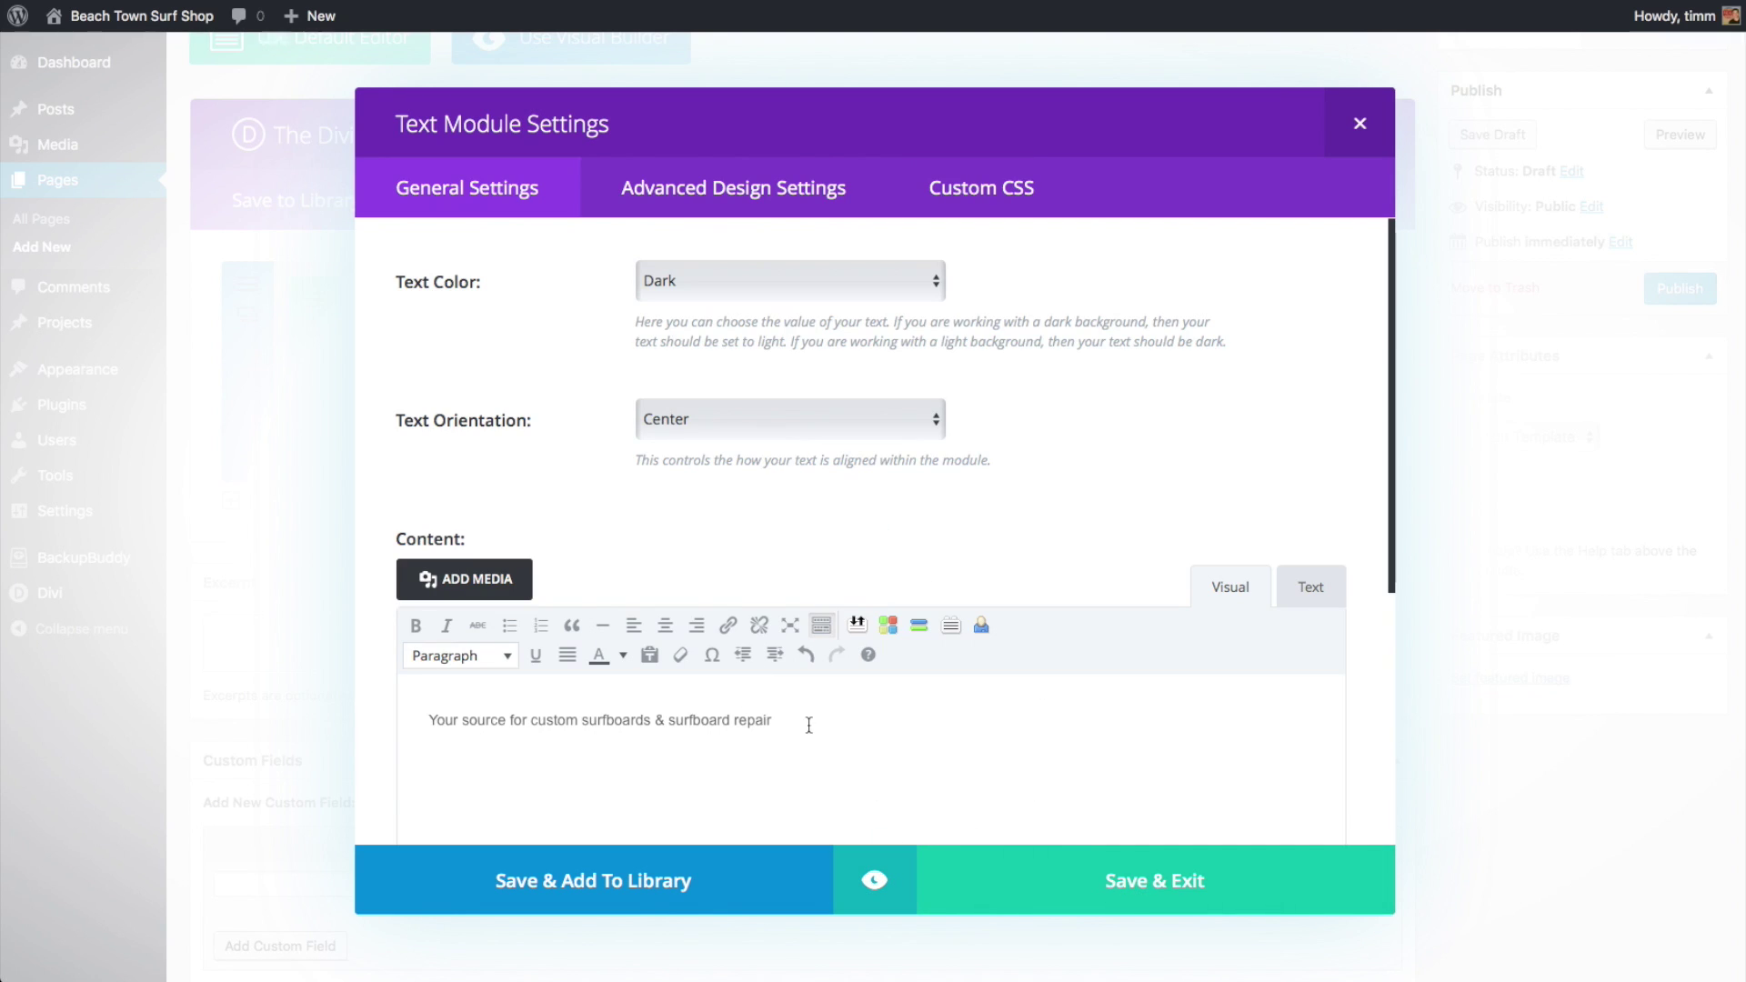
# Format the second text module's tagline as Heading 2 and save the module to the page
pyautogui.moveTo(775, 719); pyautogui.dragTo(410, 719)
pyautogui.click(510, 657)
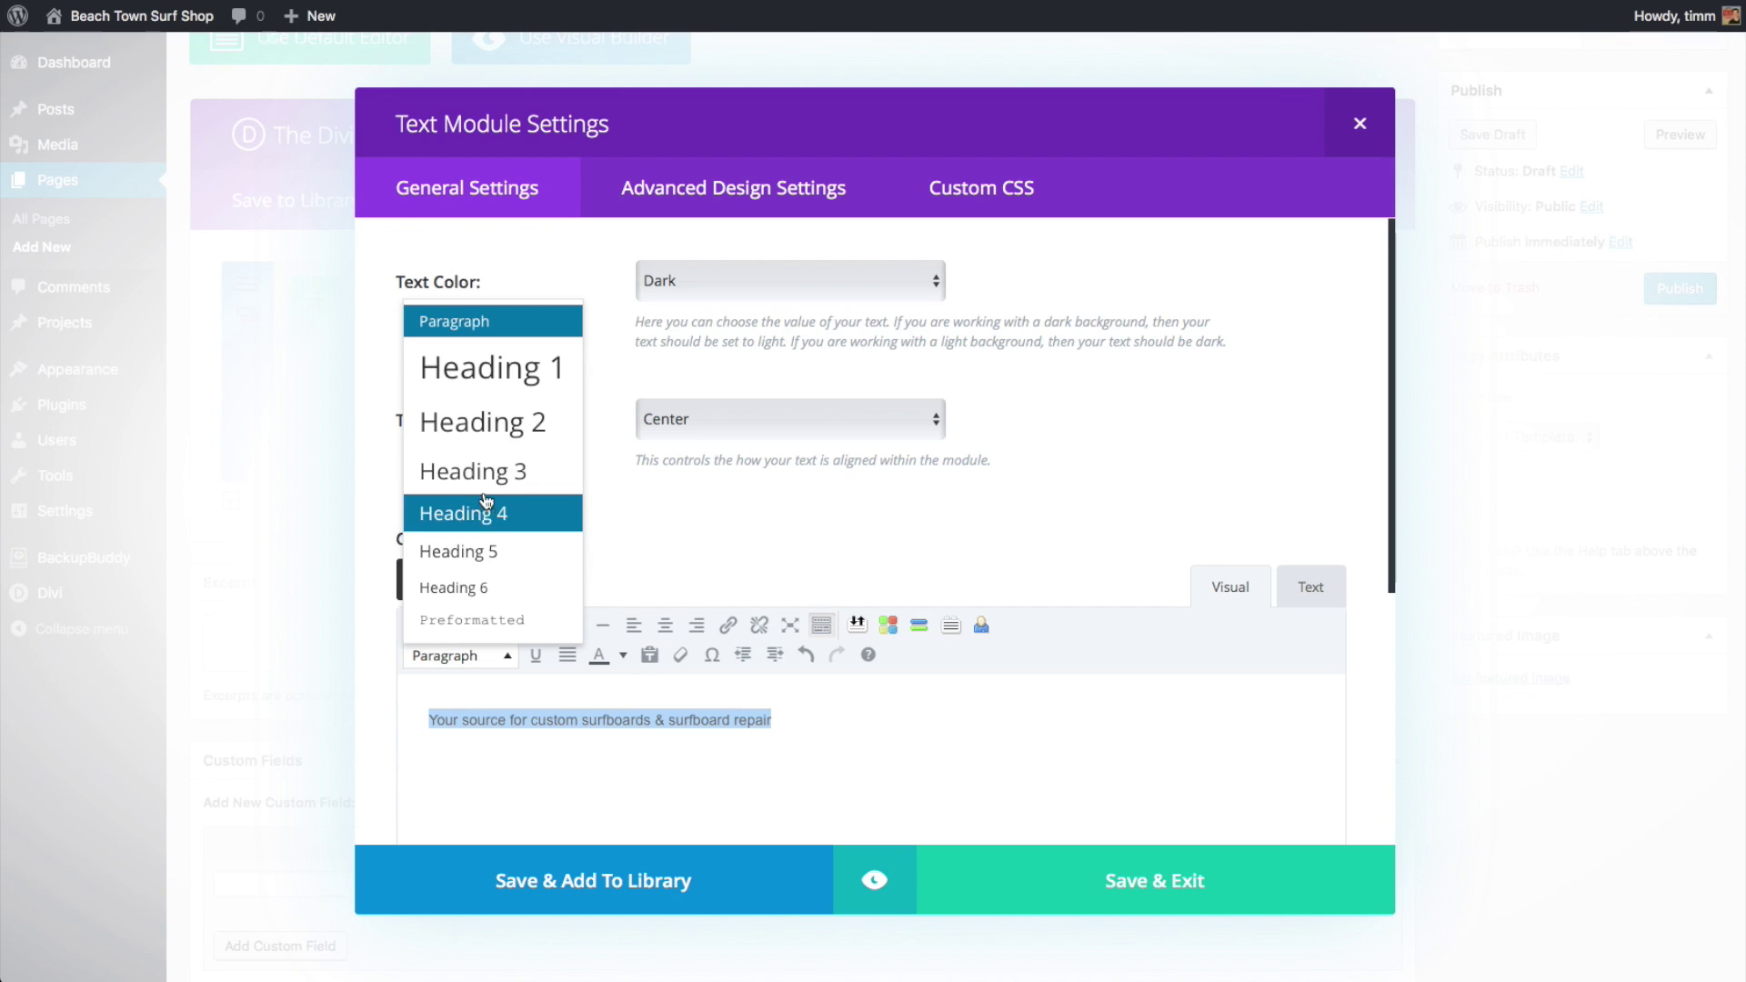
pyautogui.click(493, 422)
pyautogui.click(1045, 882)
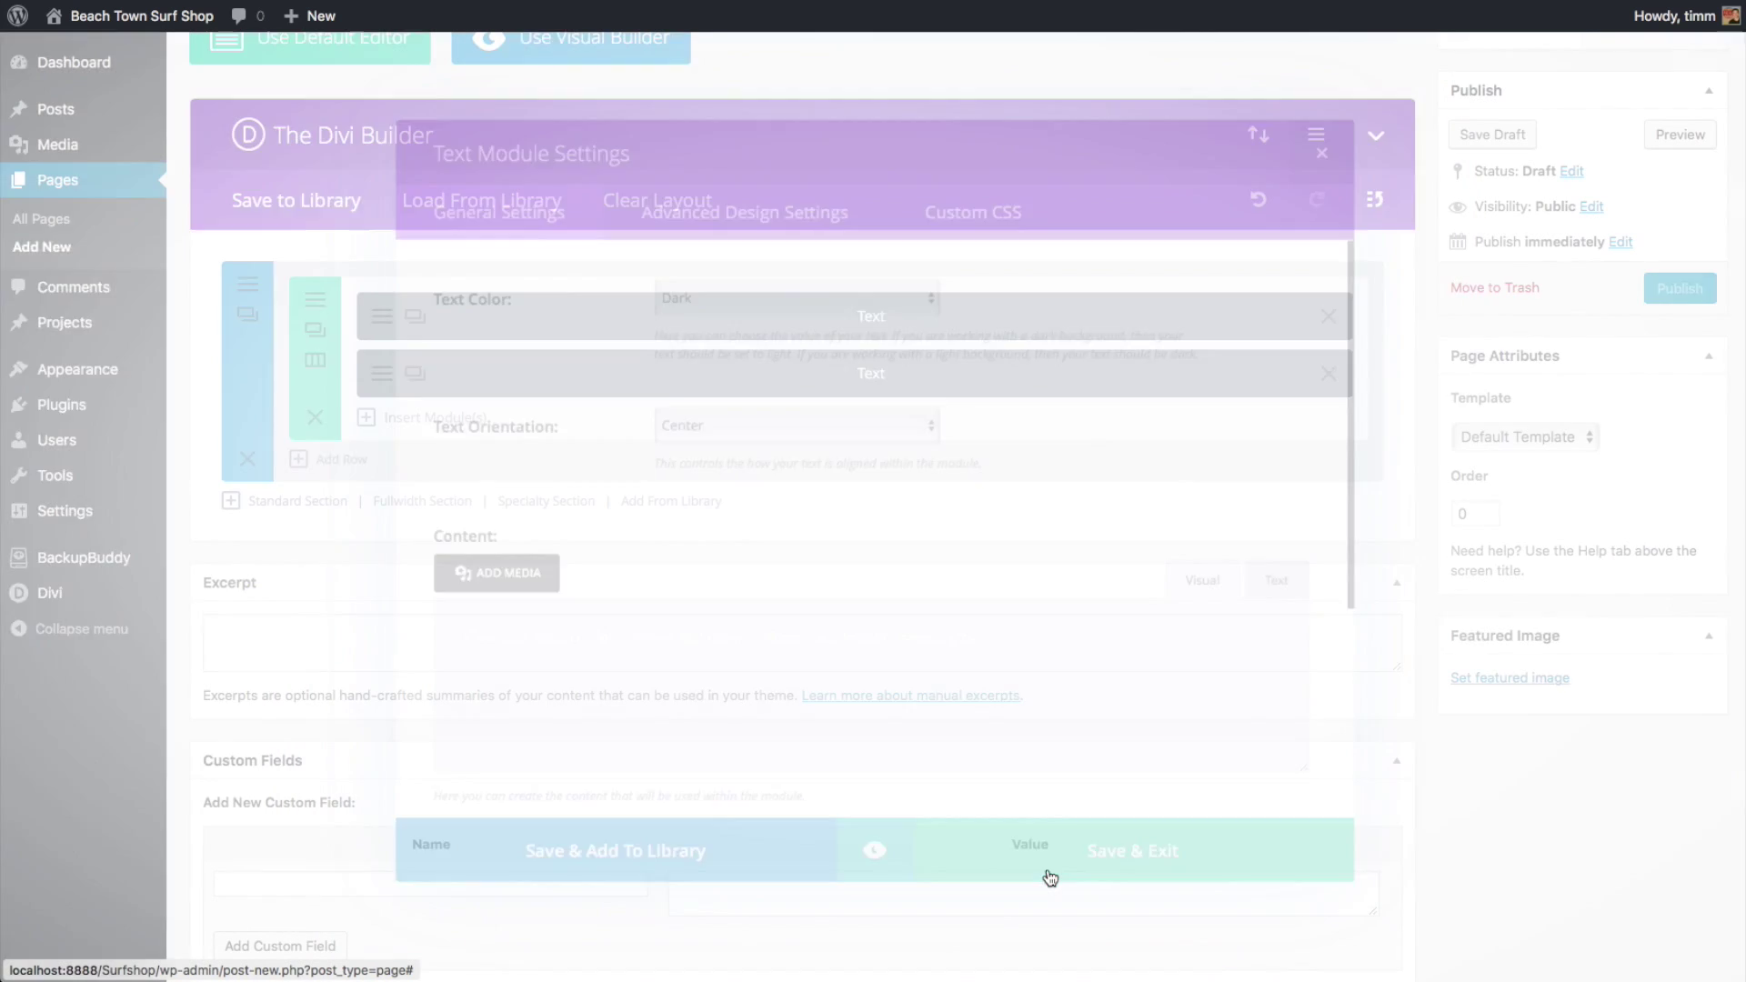
# Set the header font size of the "Beach Town Surf Shop" text module to 57px, preview it and save the module
pyautogui.click(929, 305)
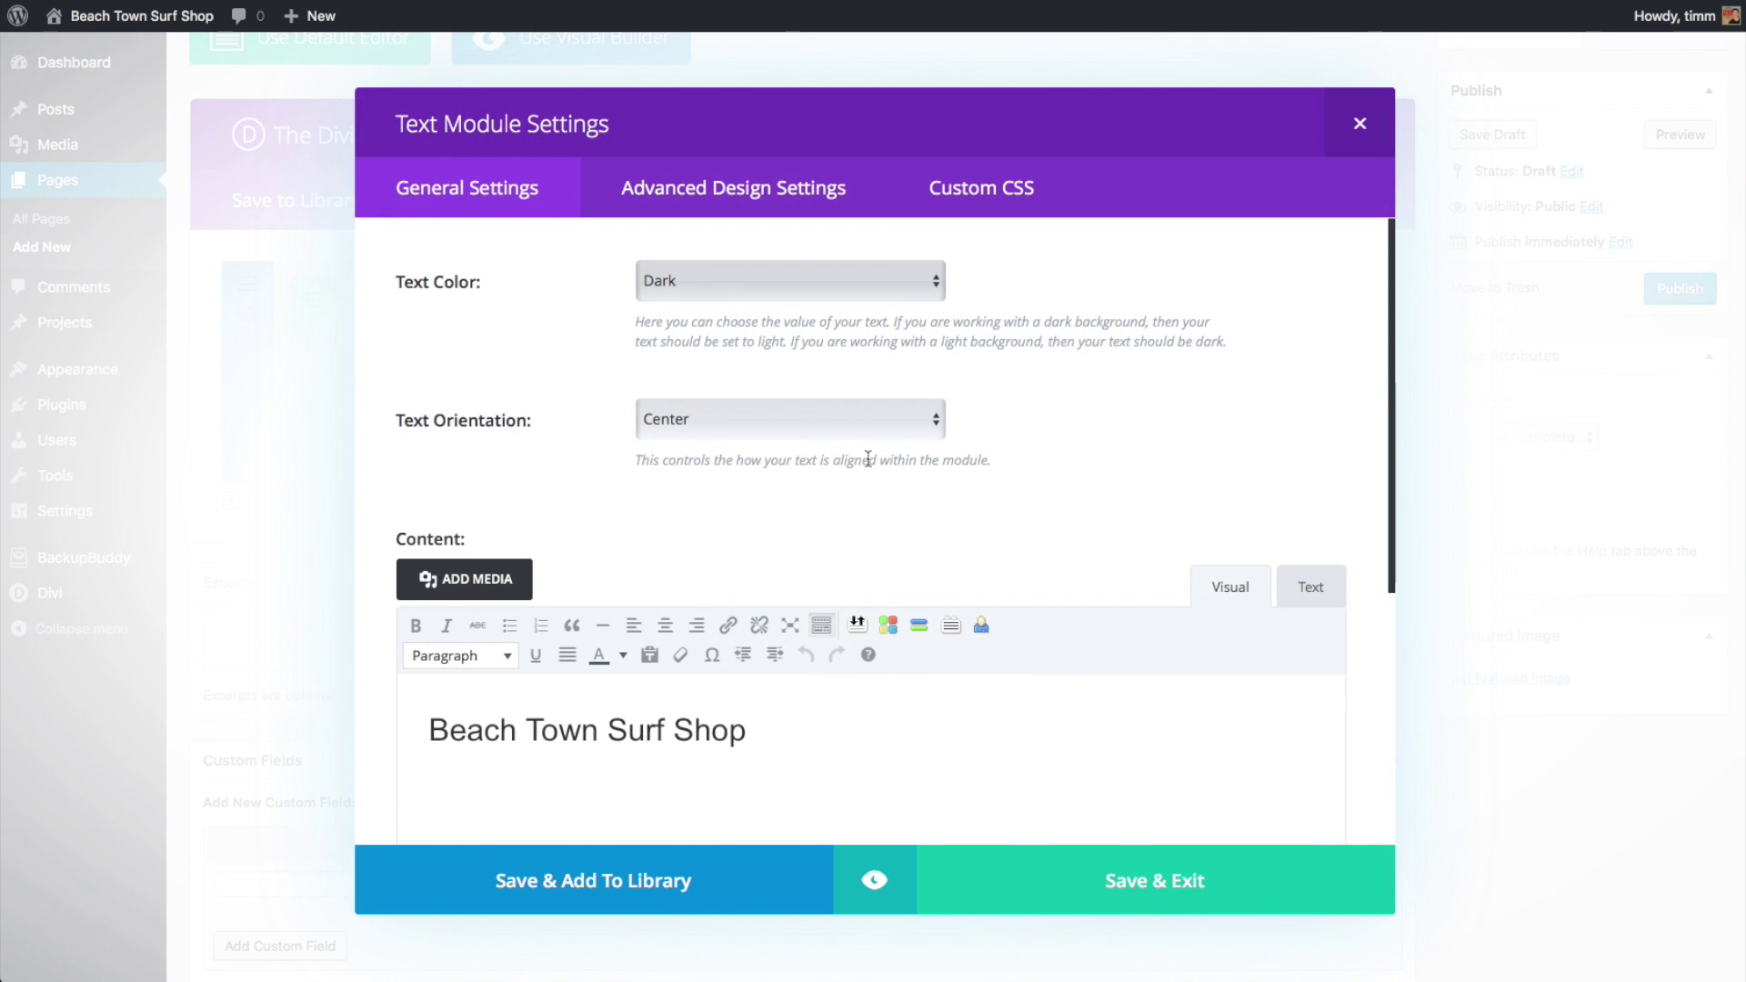
pyautogui.click(688, 189)
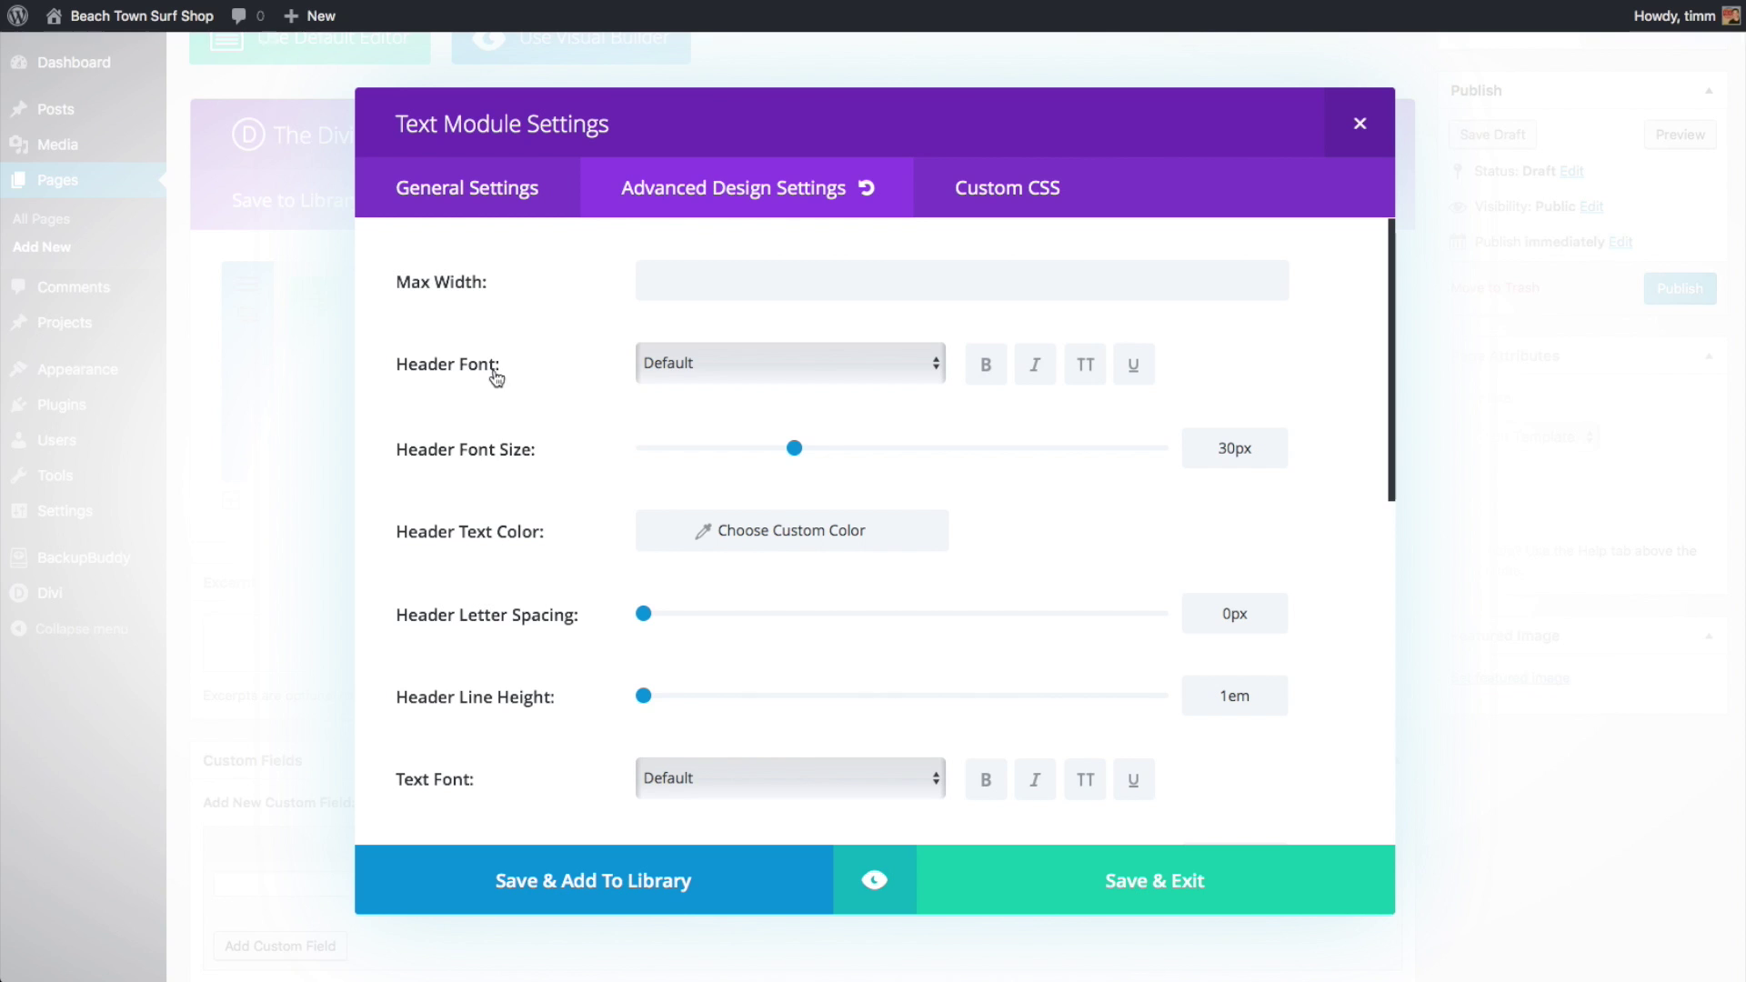
pyautogui.moveTo(794, 447); pyautogui.dragTo(841, 445)
pyautogui.click(874, 879)
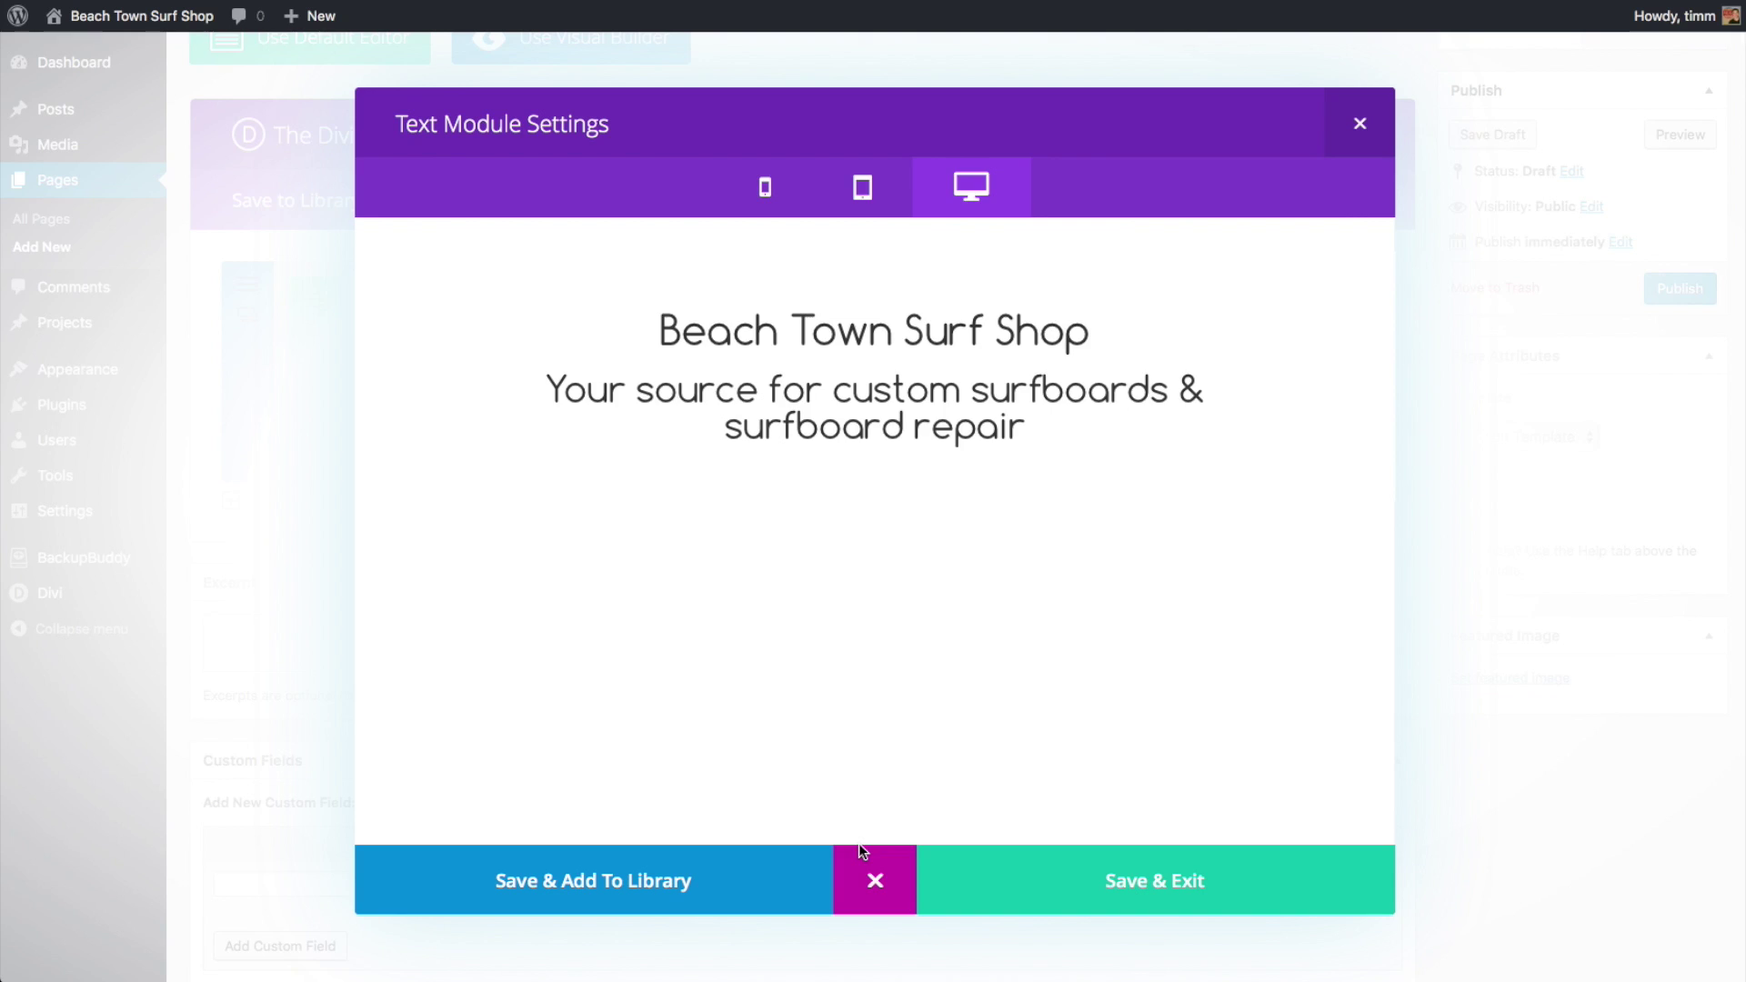
pyautogui.click(860, 848)
pyautogui.moveTo(838, 449); pyautogui.dragTo(936, 448)
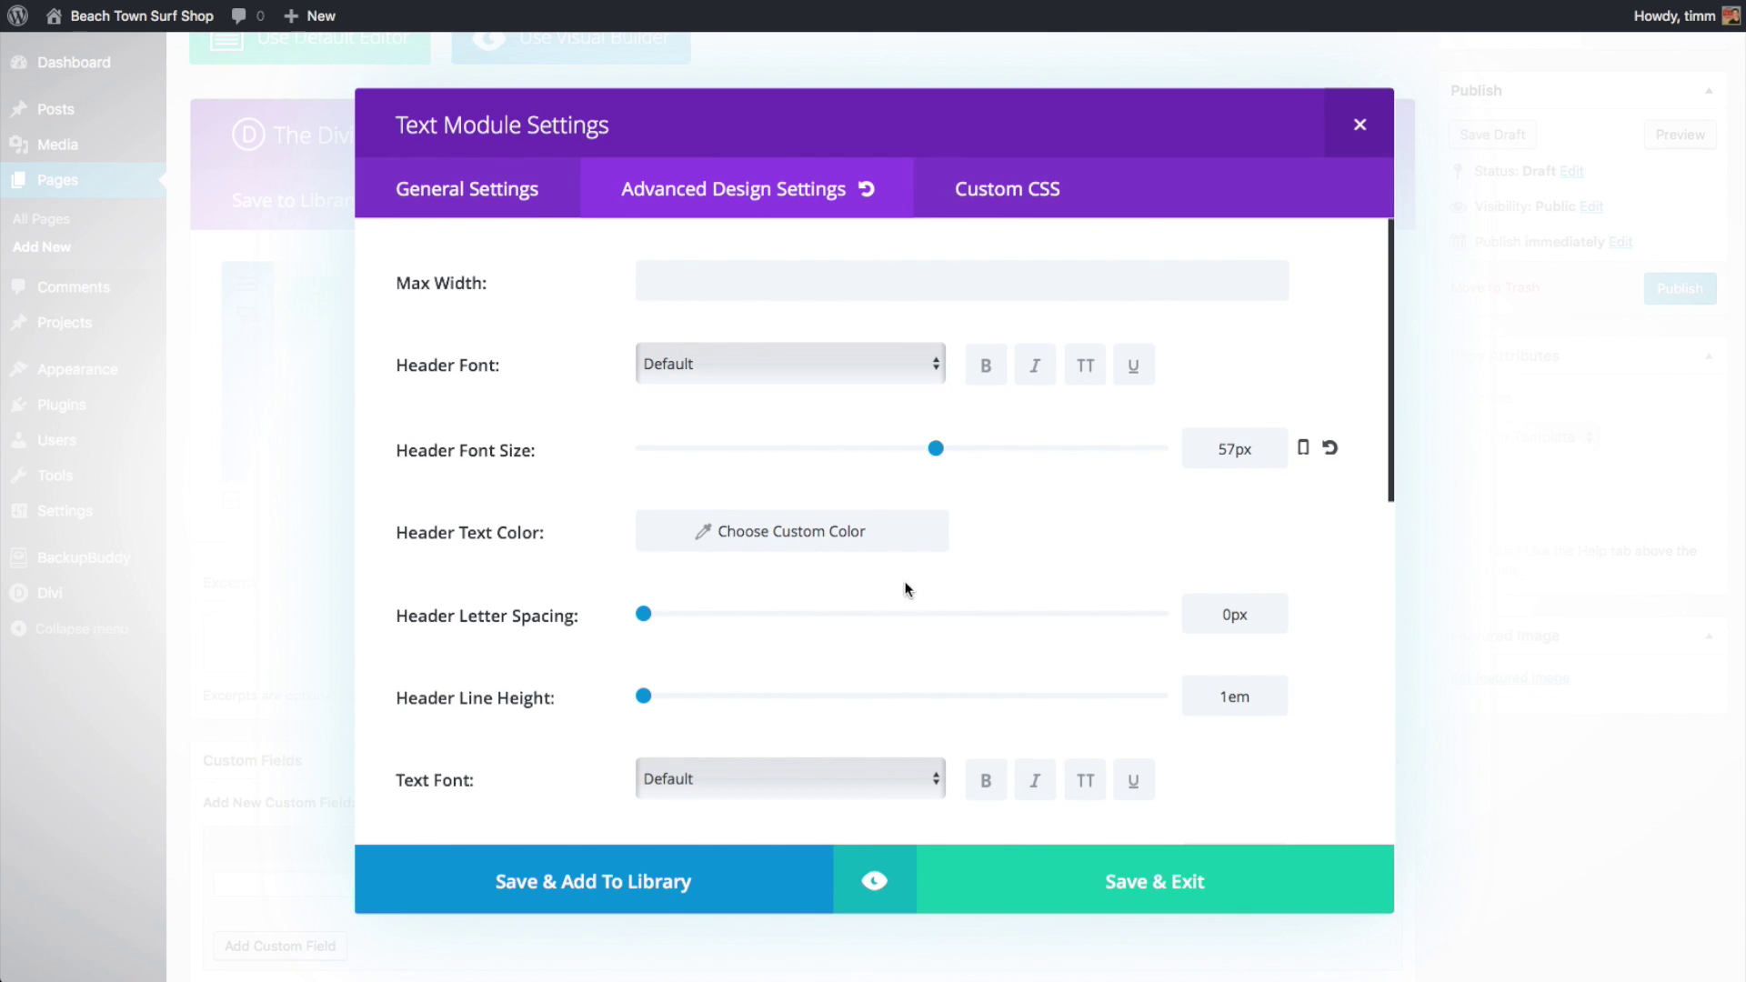
pyautogui.click(871, 884)
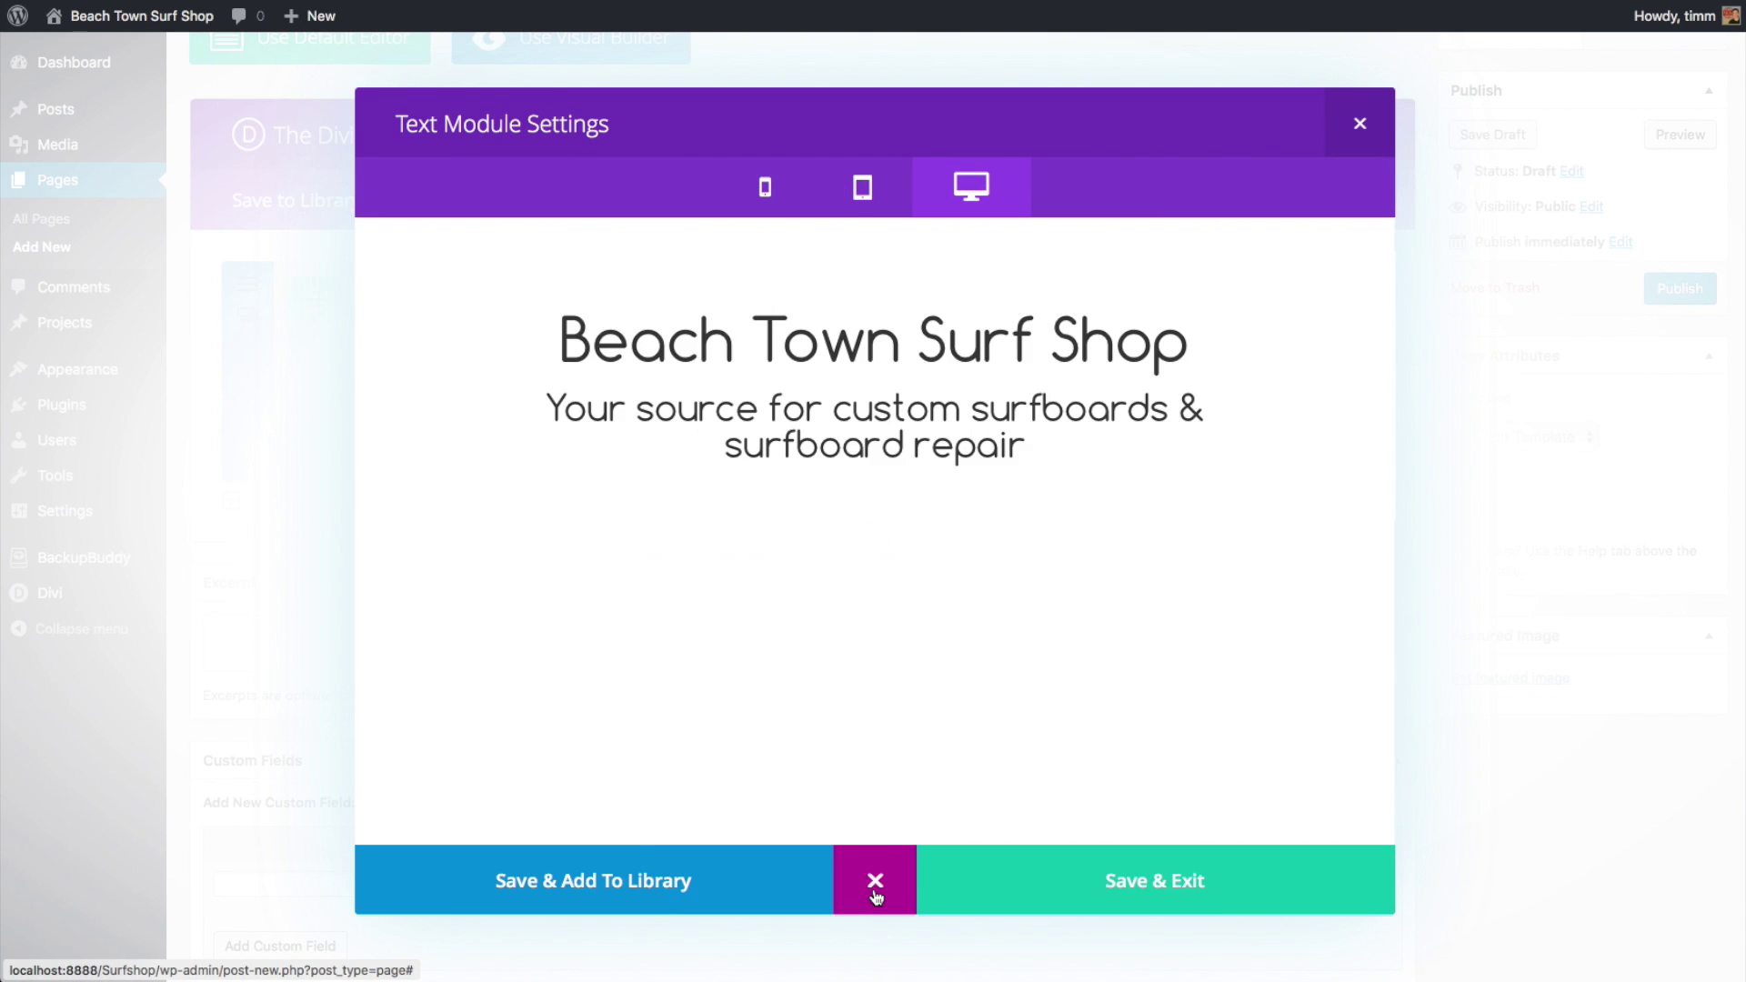
pyautogui.click(875, 887)
pyautogui.click(1061, 755)
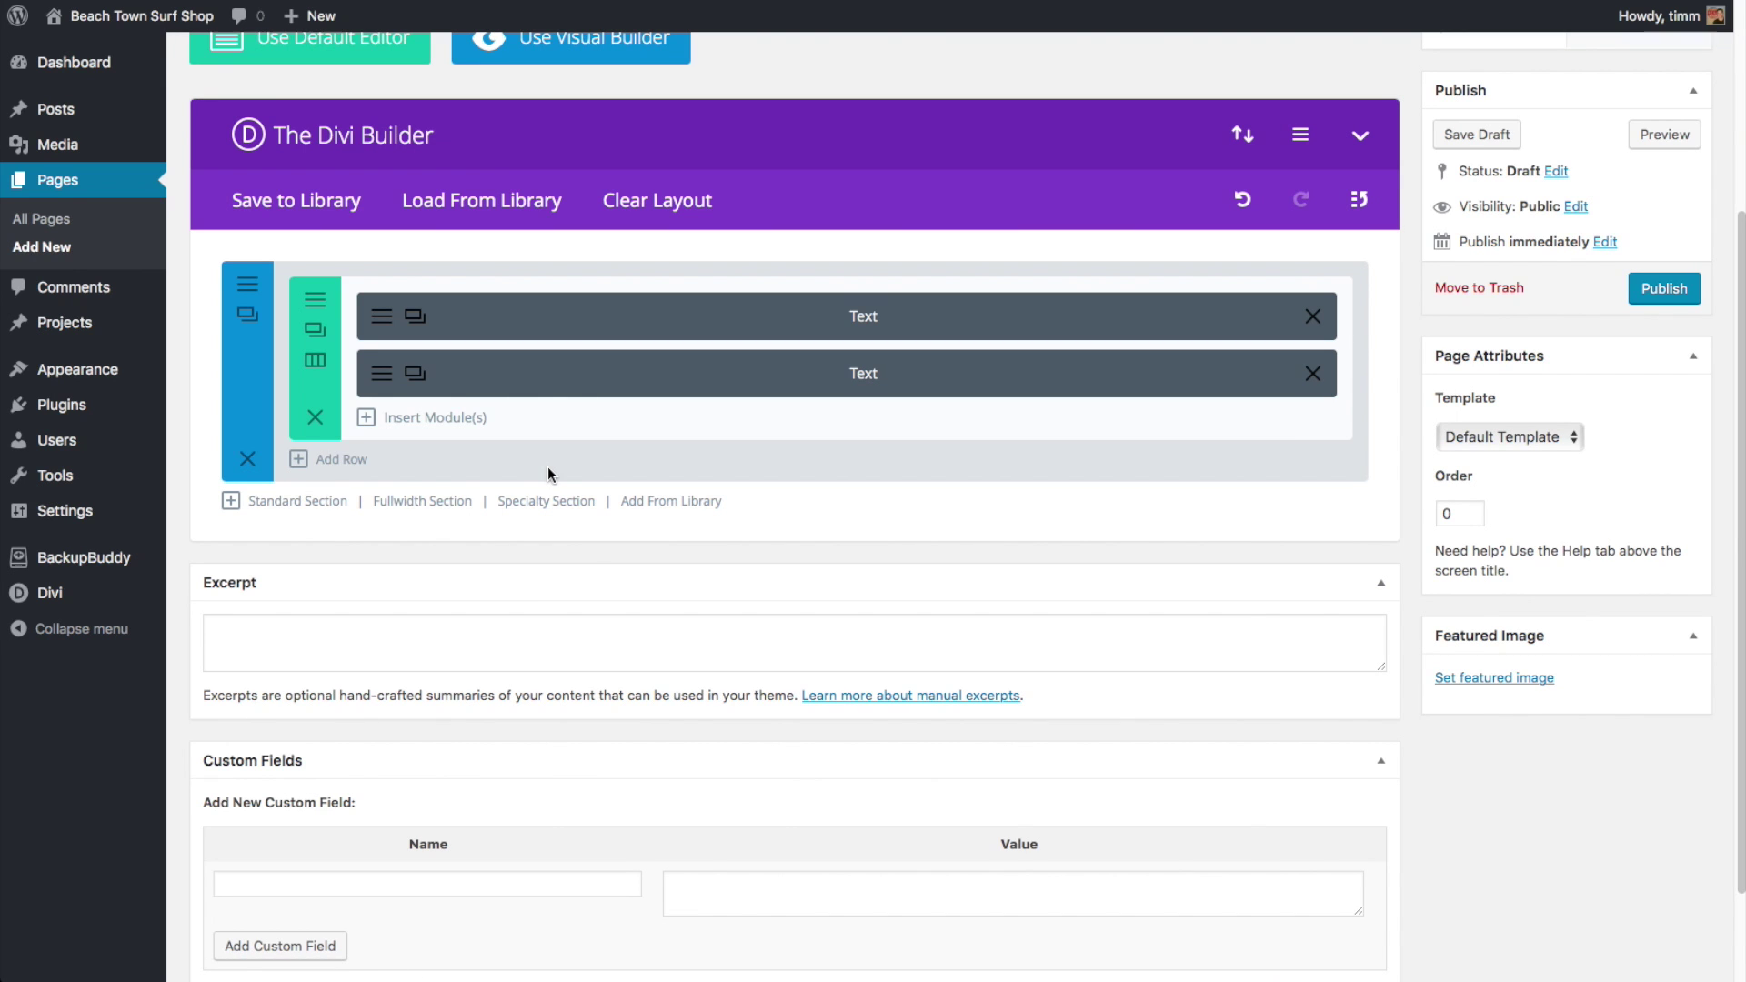
# Save the Coming Soon page as a draft and open it in the Visual Builder
pyautogui.scroll(2, 436, 466)
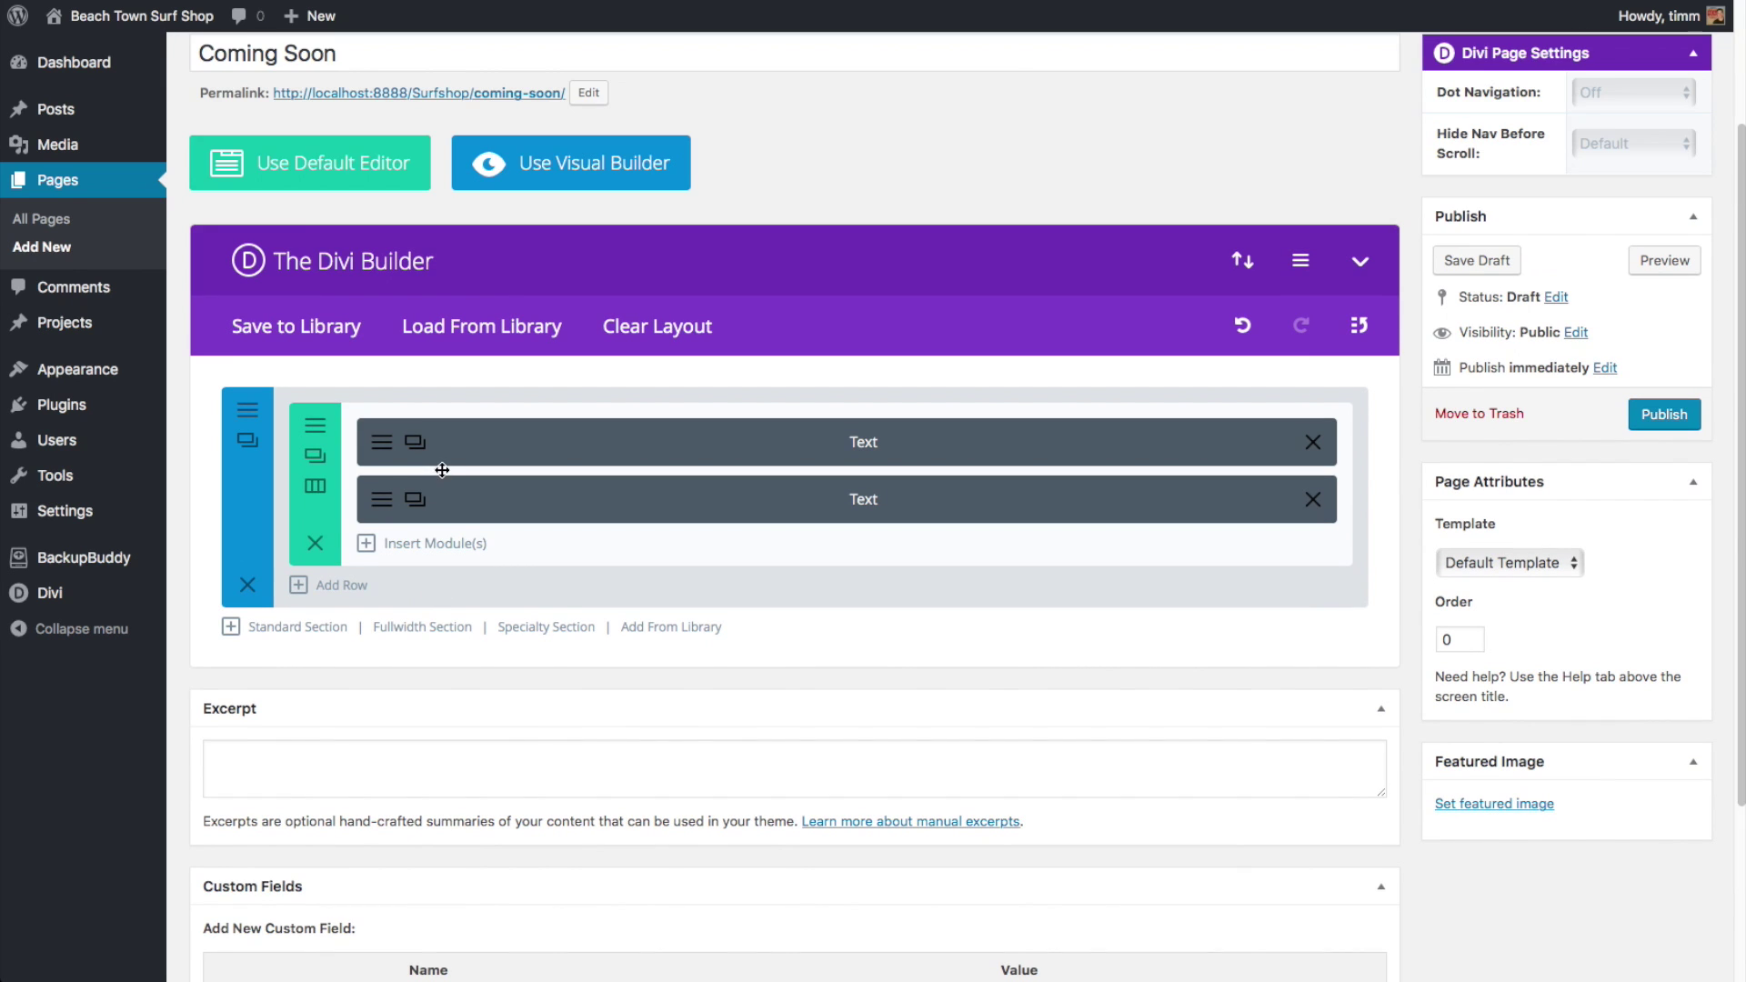
pyautogui.click(1476, 261)
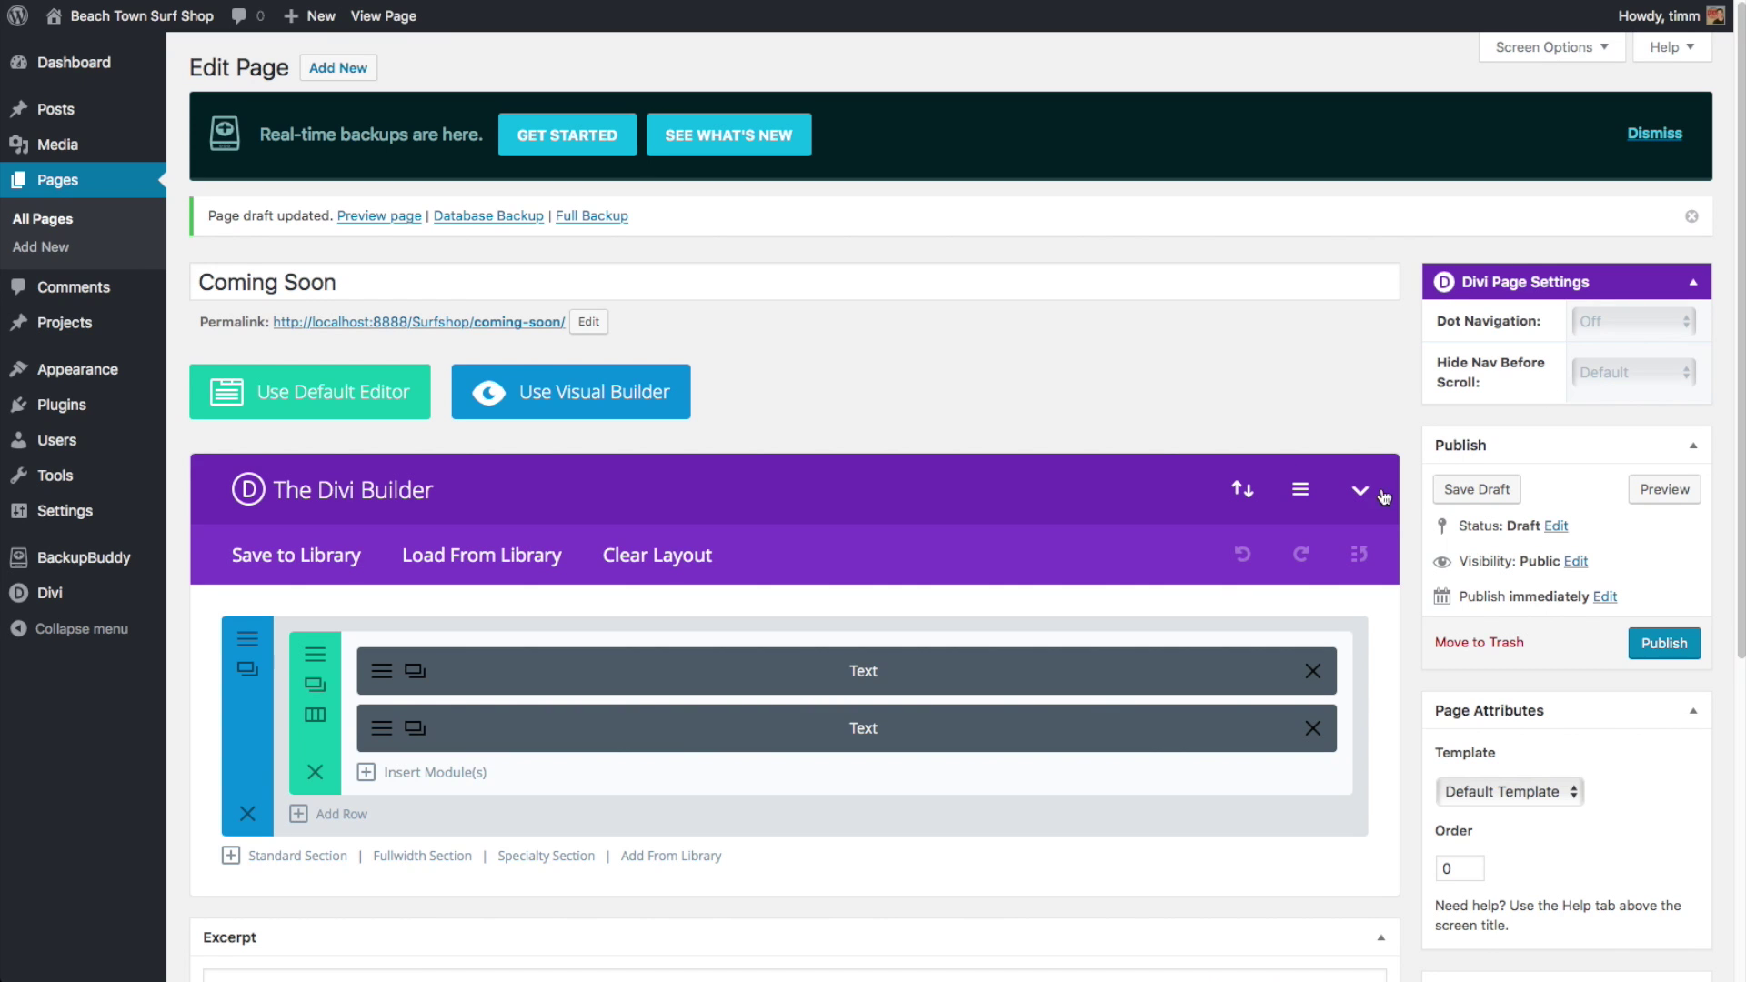
pyautogui.click(575, 400)
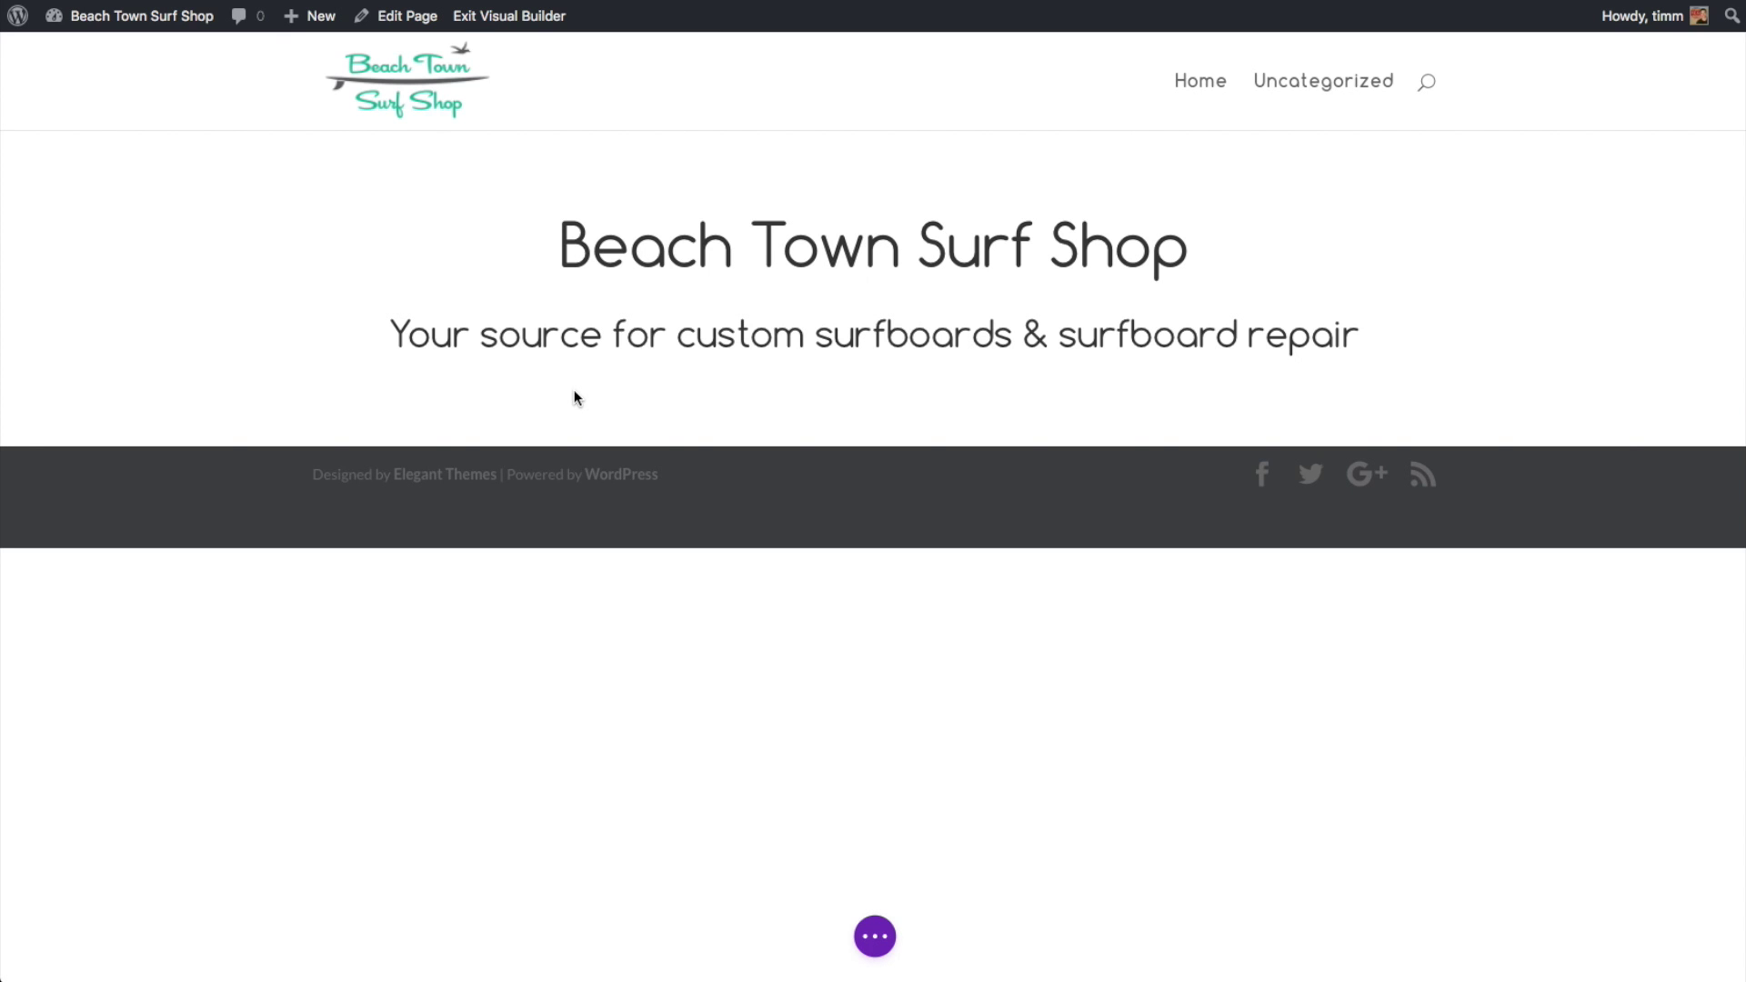
# Add a single-column row below the text modules' row and insert an Email Optin module into it
pyautogui.moveTo(627, 354)
pyautogui.moveTo(140, 171)
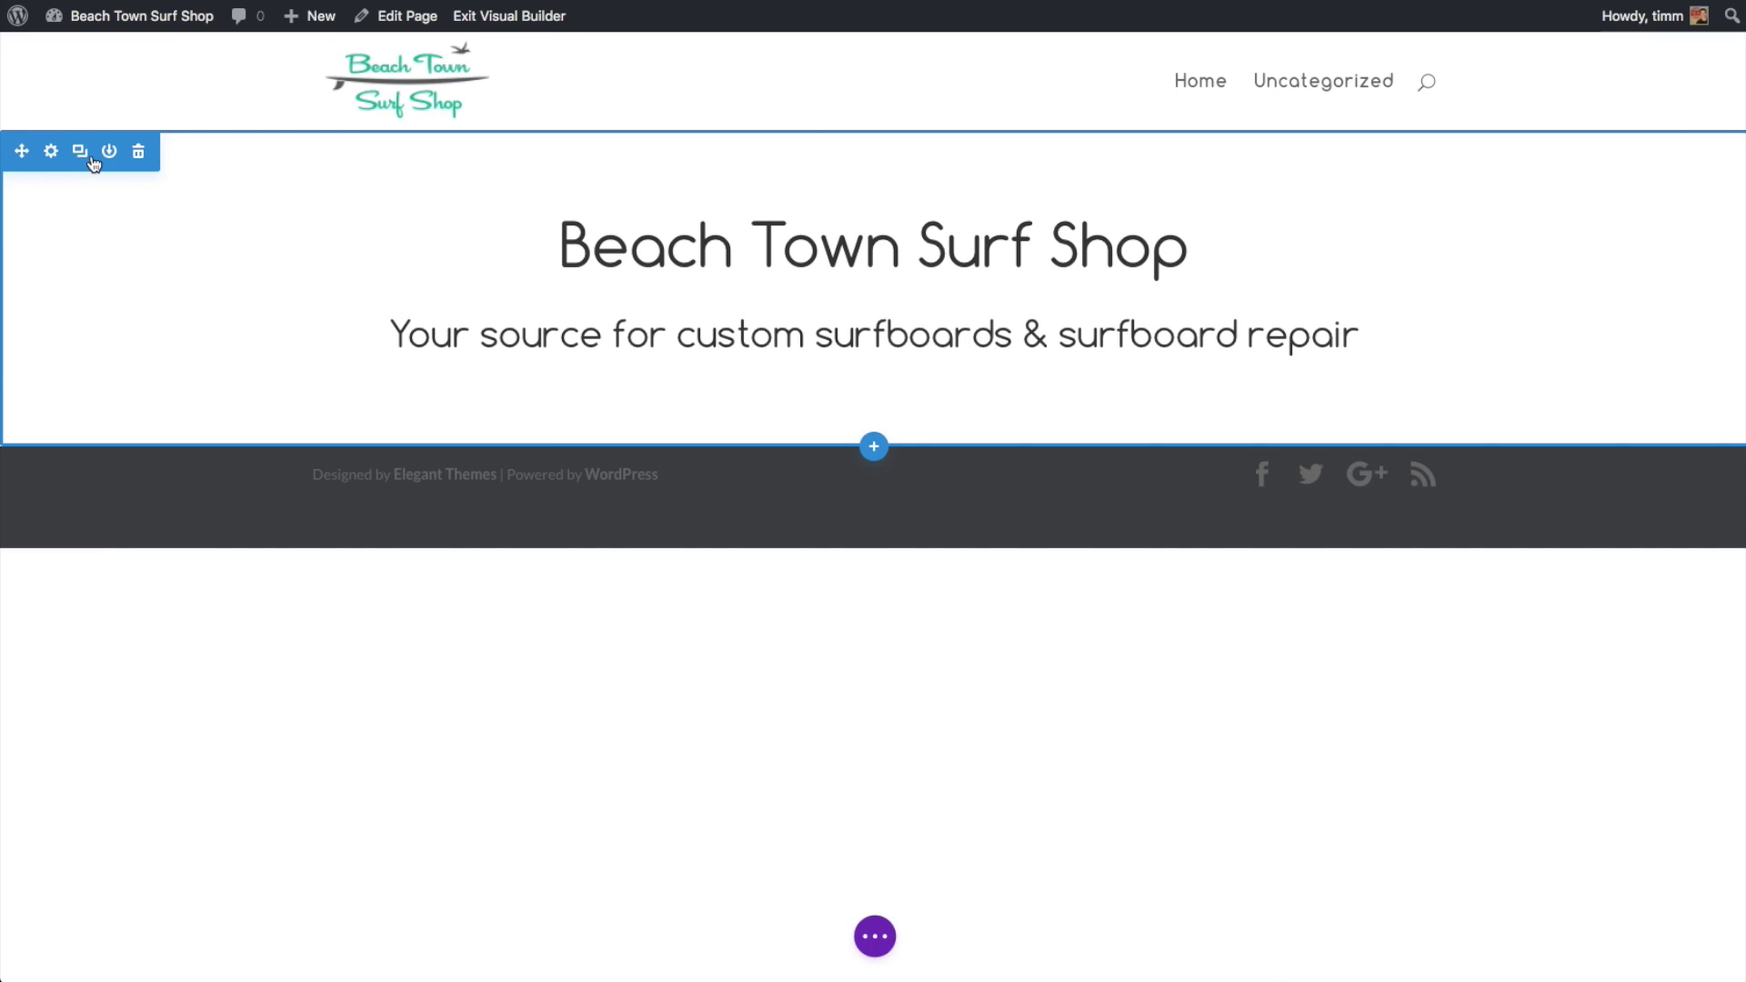
pyautogui.moveTo(378, 211)
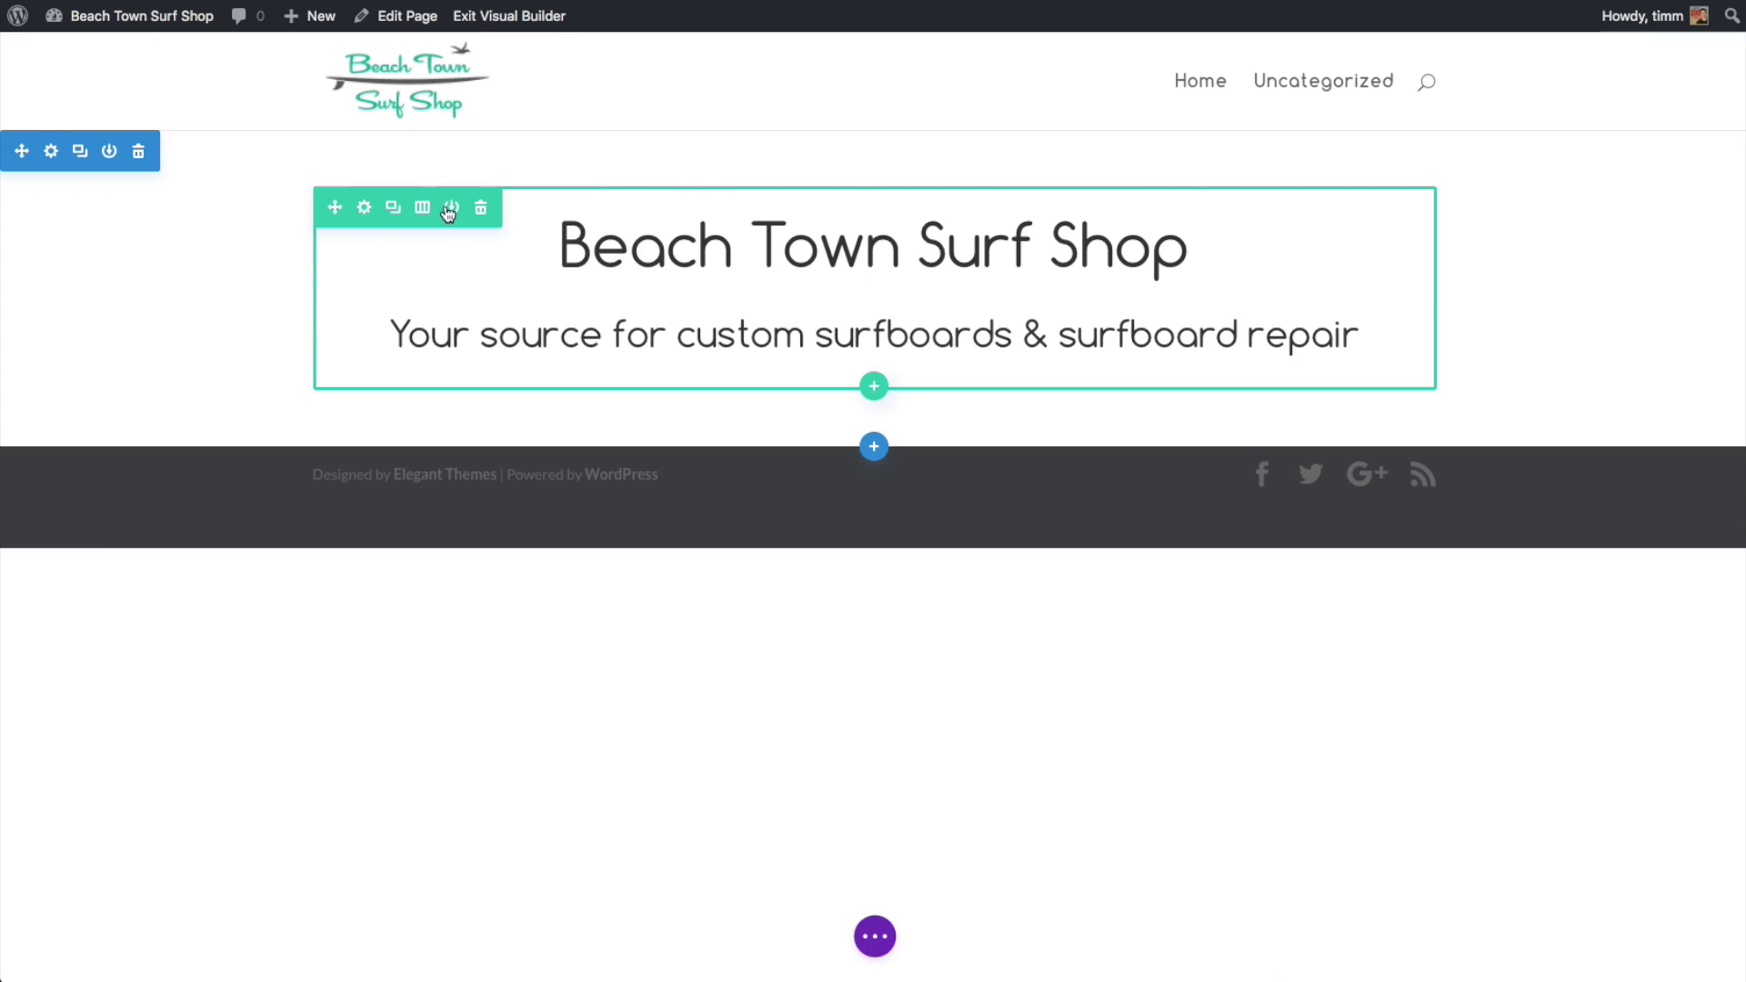
pyautogui.moveTo(881, 245)
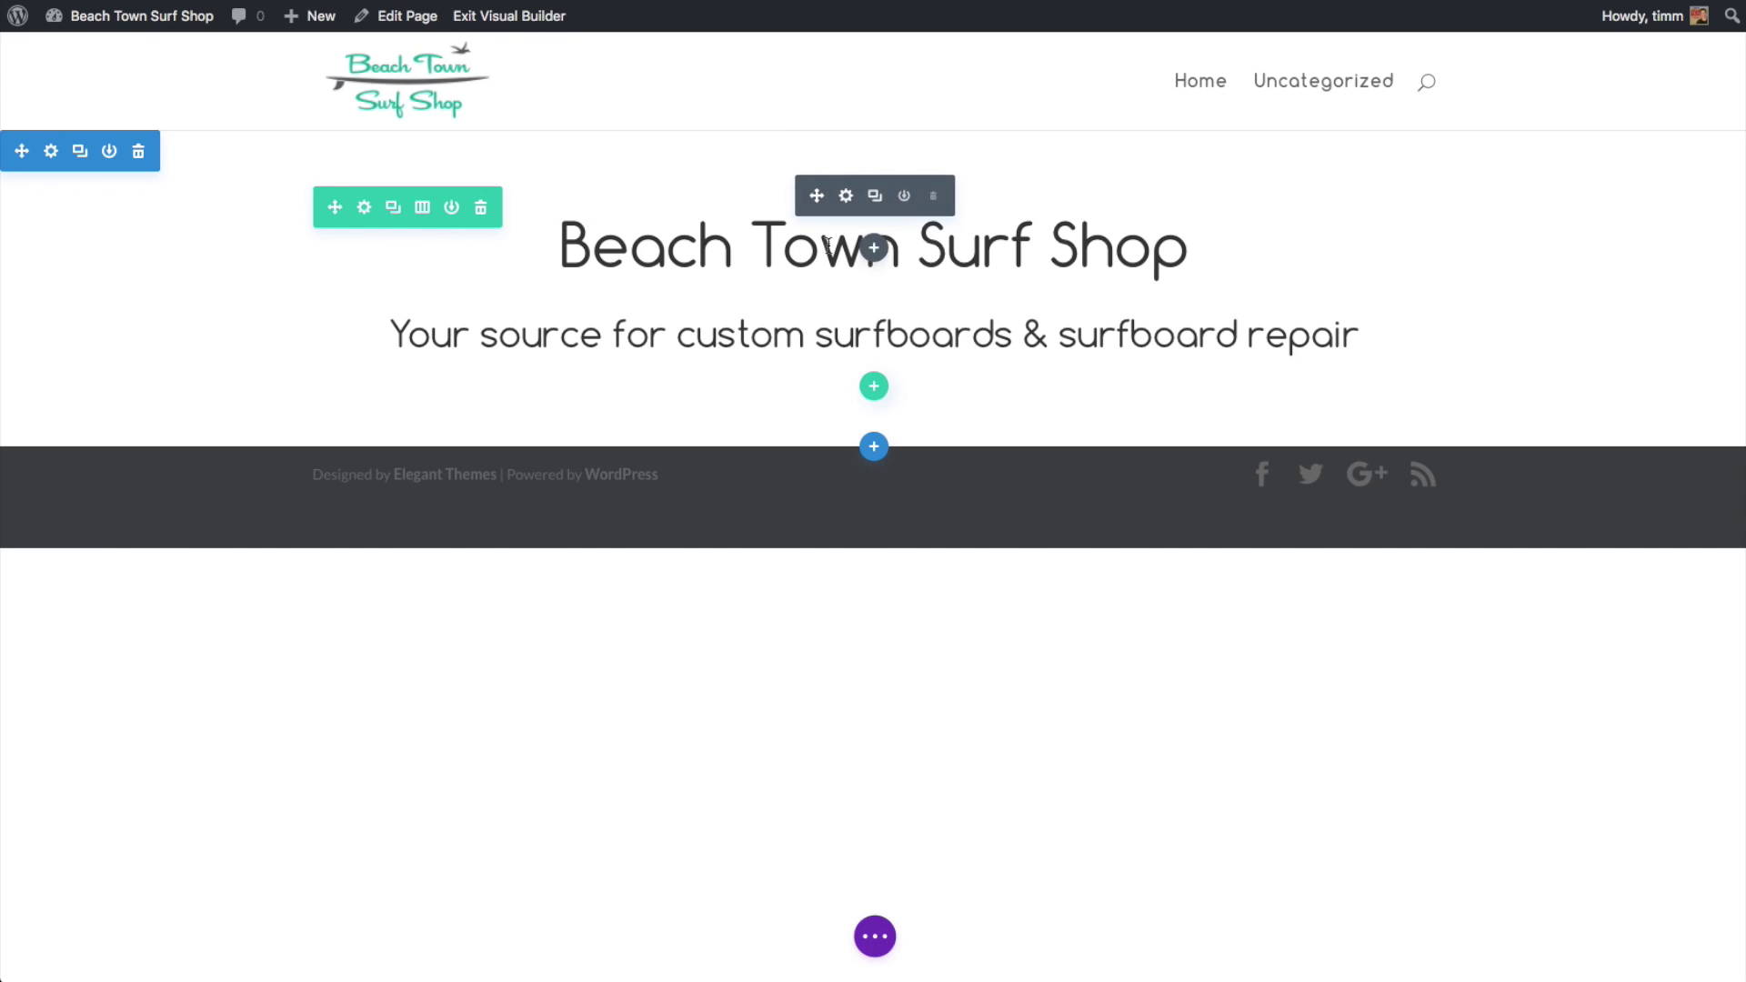
pyautogui.click(876, 386)
pyautogui.click(766, 163)
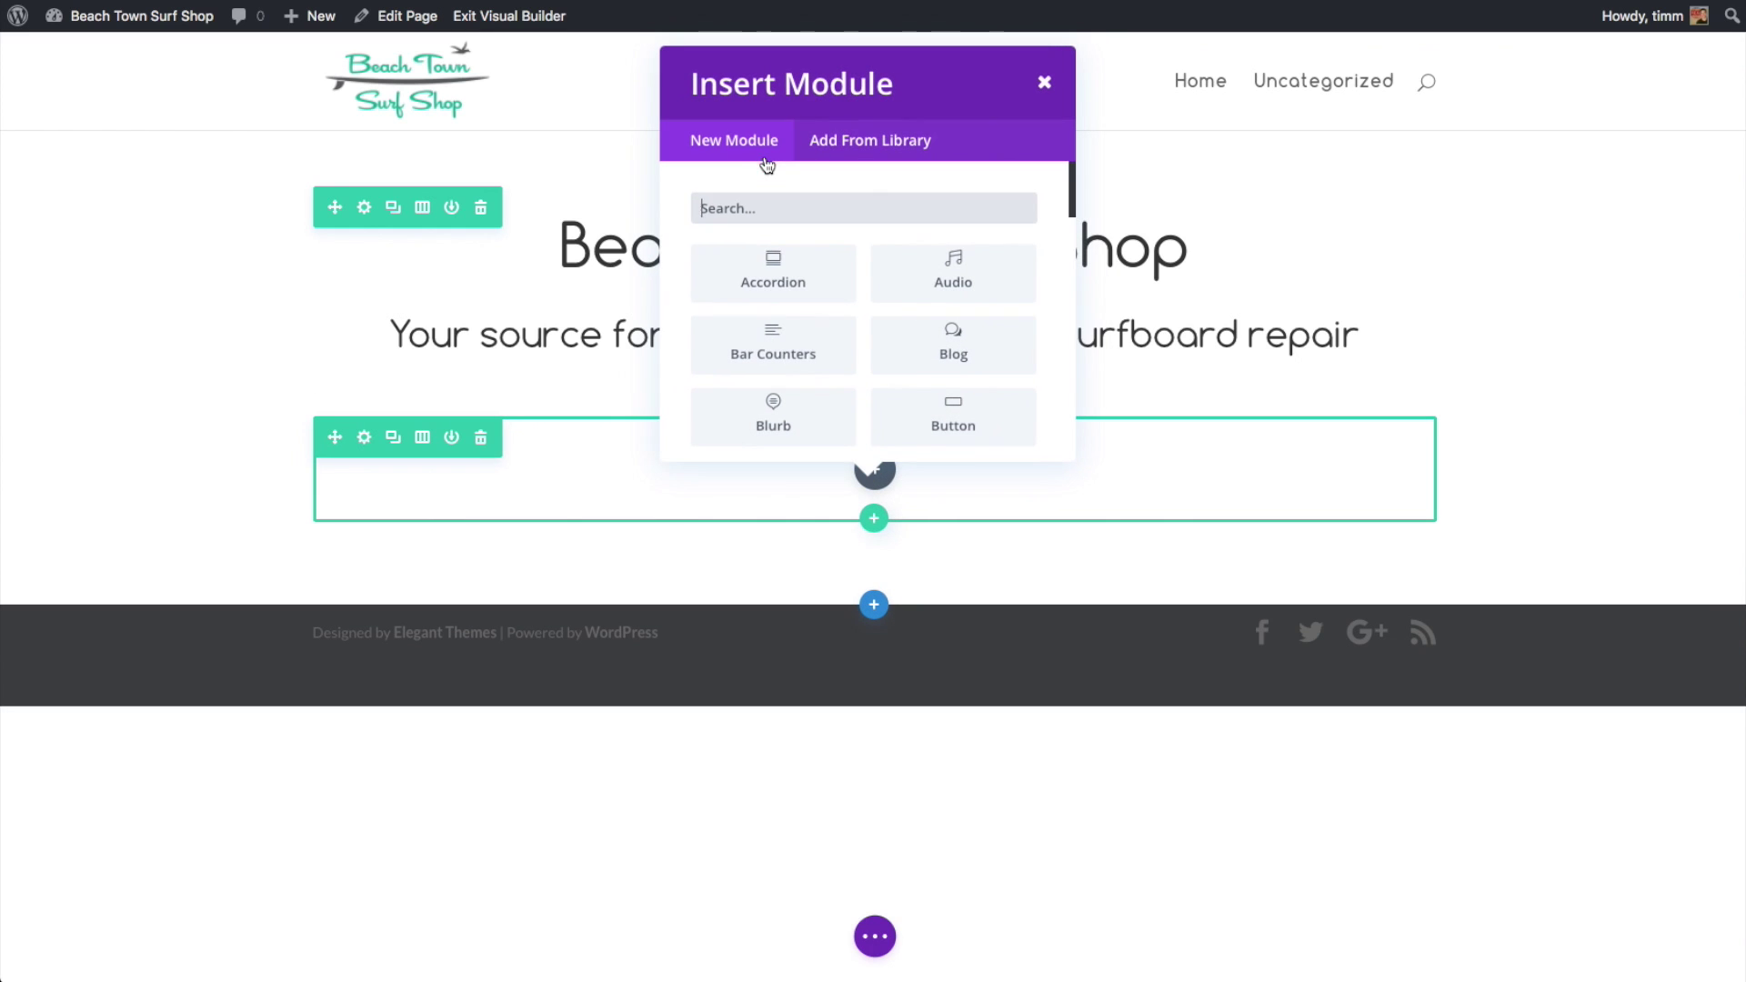
pyautogui.scroll(-3, 802, 307)
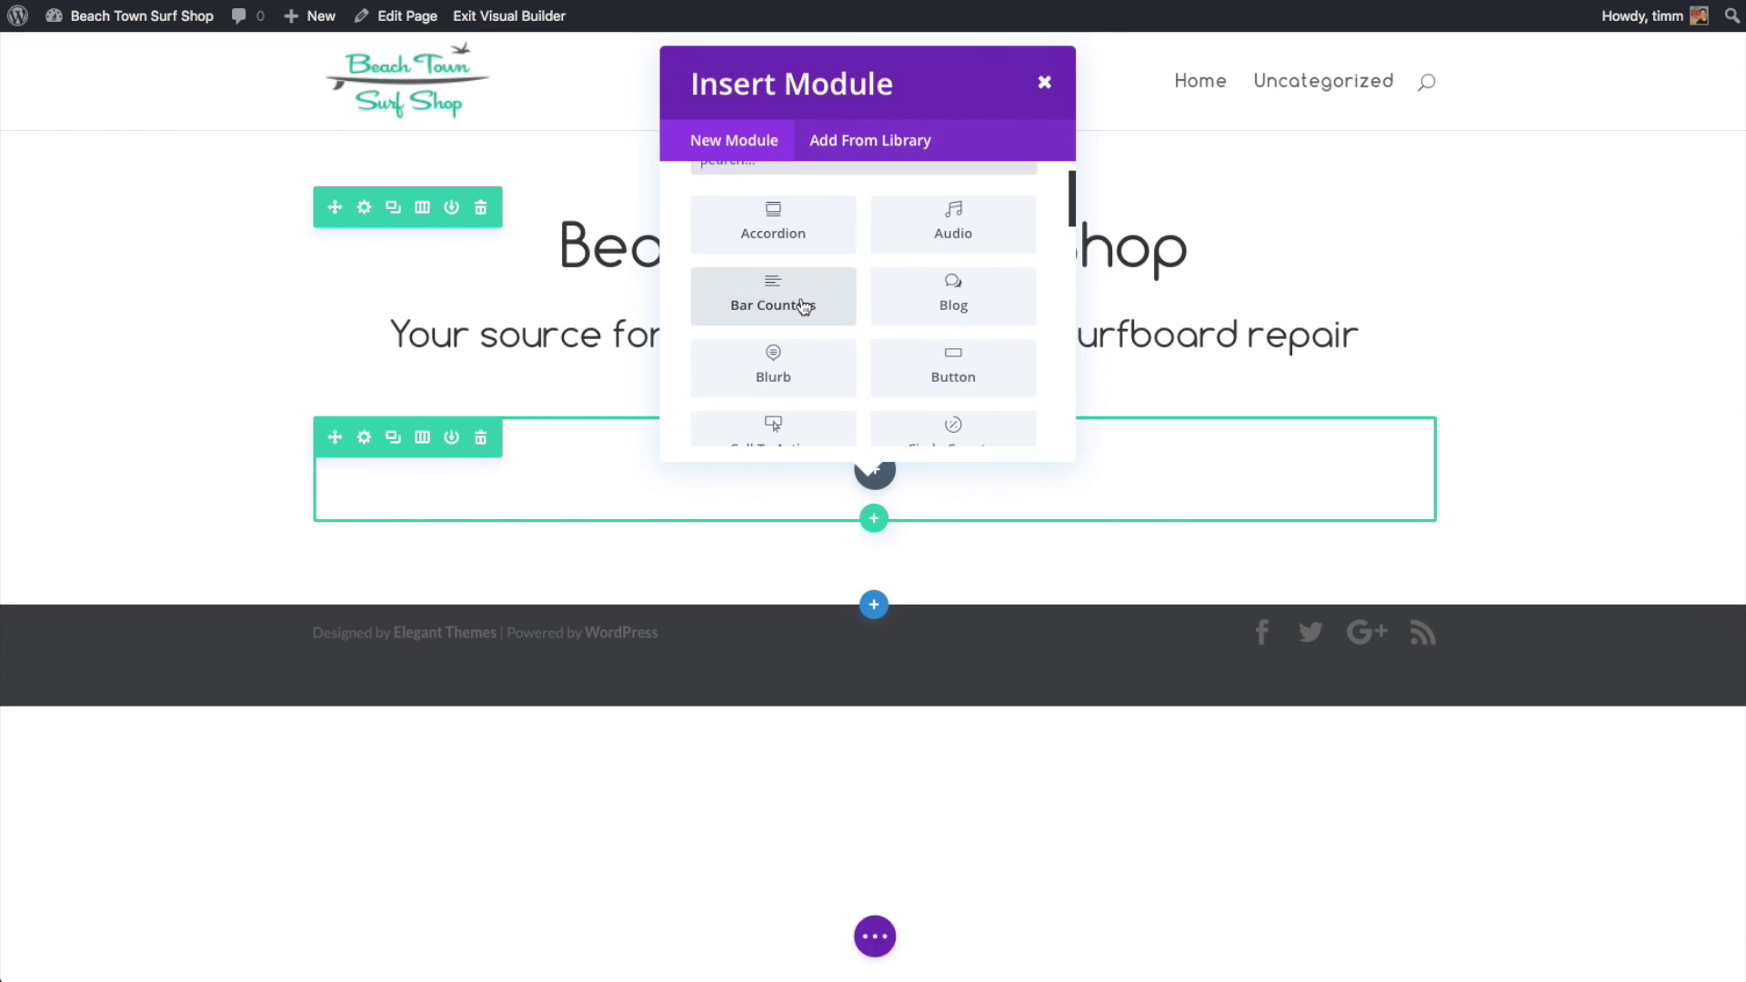
pyautogui.scroll(-3, 803, 307)
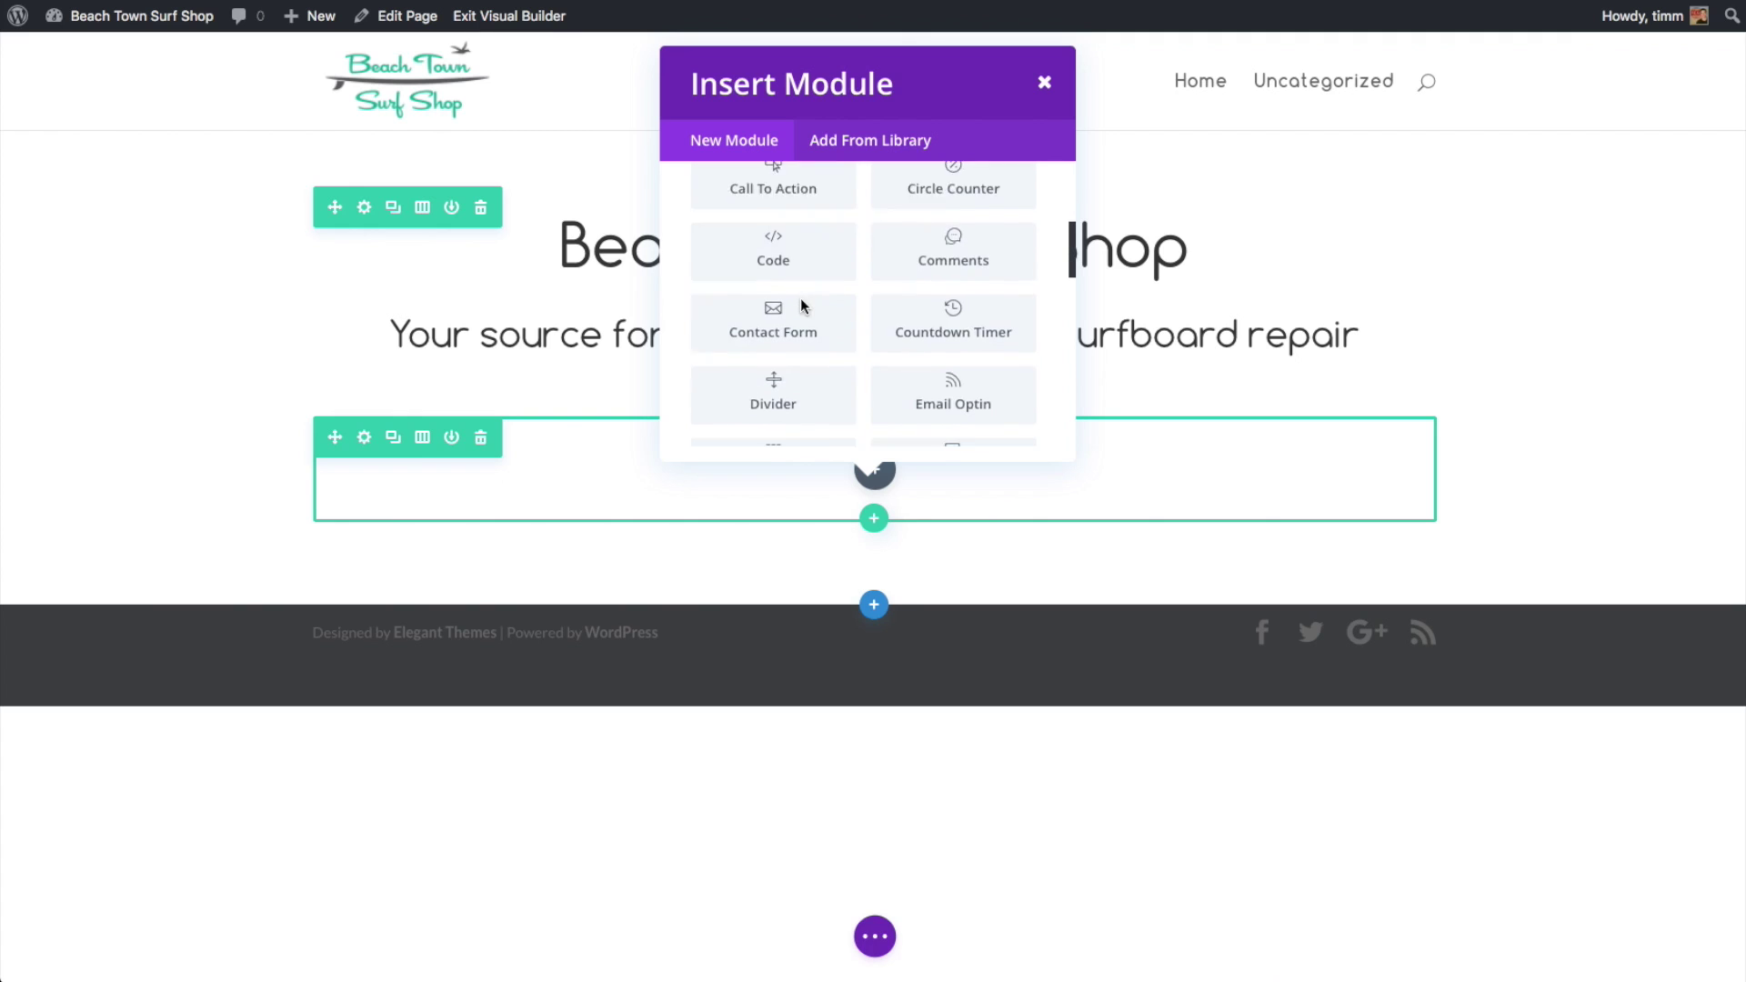
pyautogui.click(937, 355)
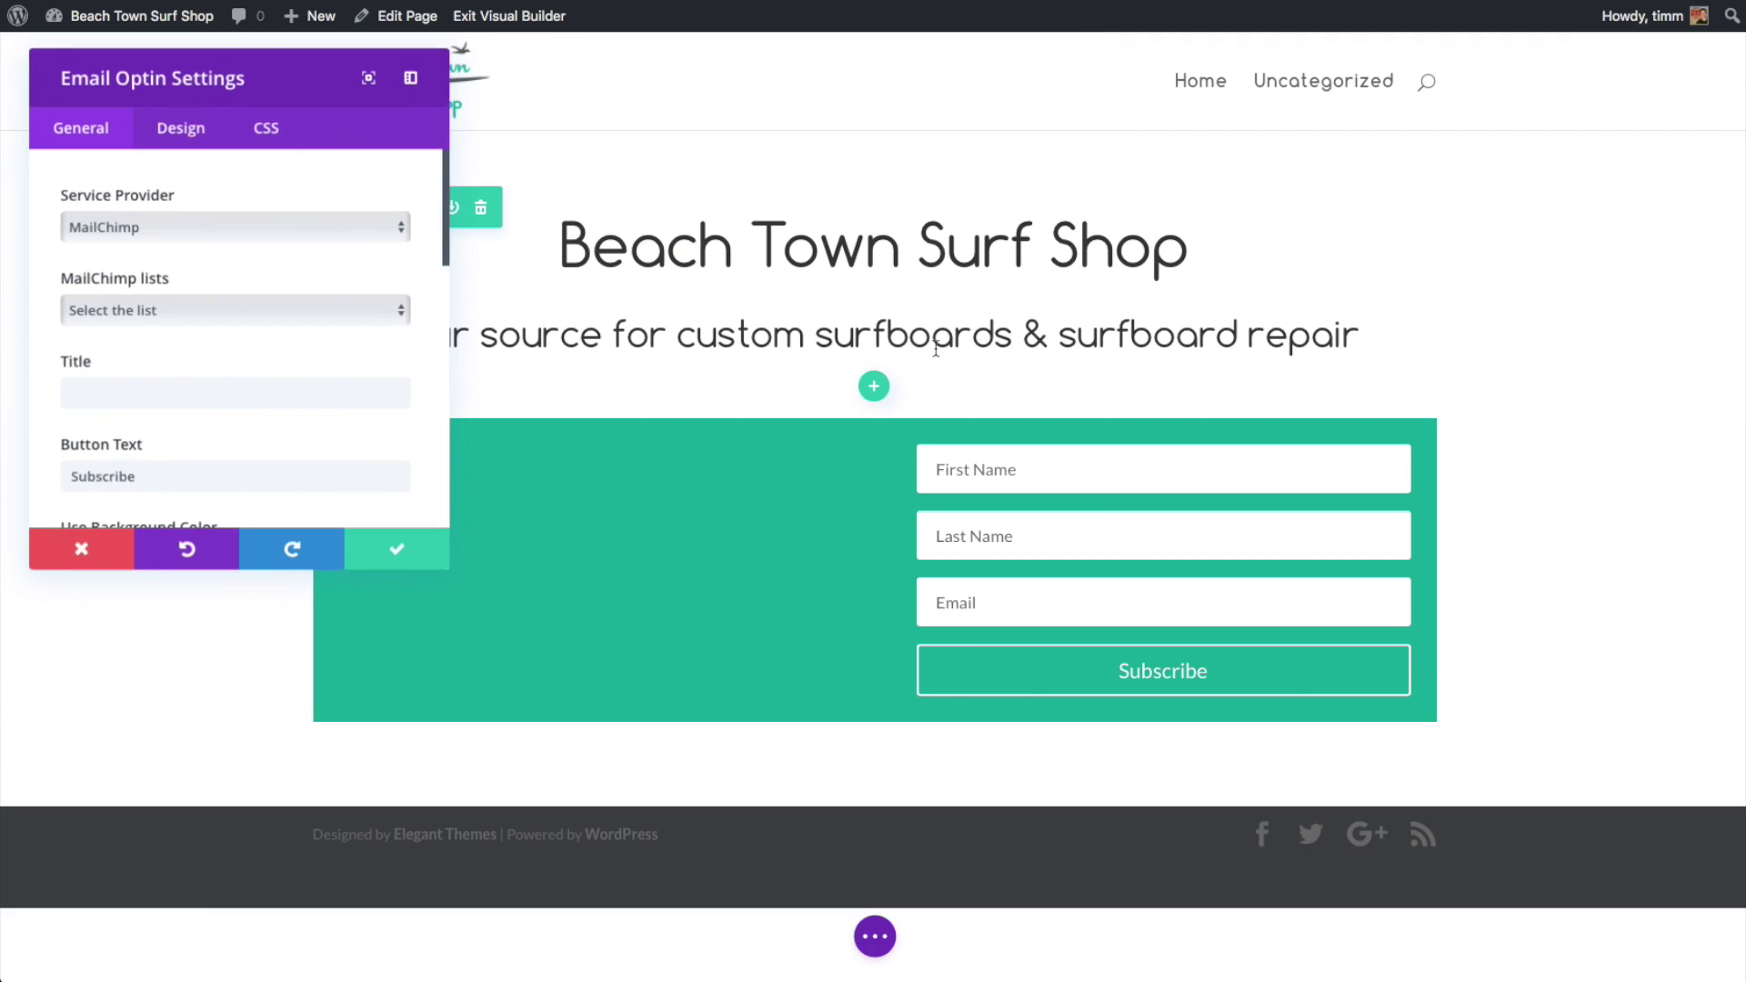
# Choose the Test Sites MailChimp list for the Email Optin module and enter "Sign up to learn" as its title
pyautogui.click(271, 394)
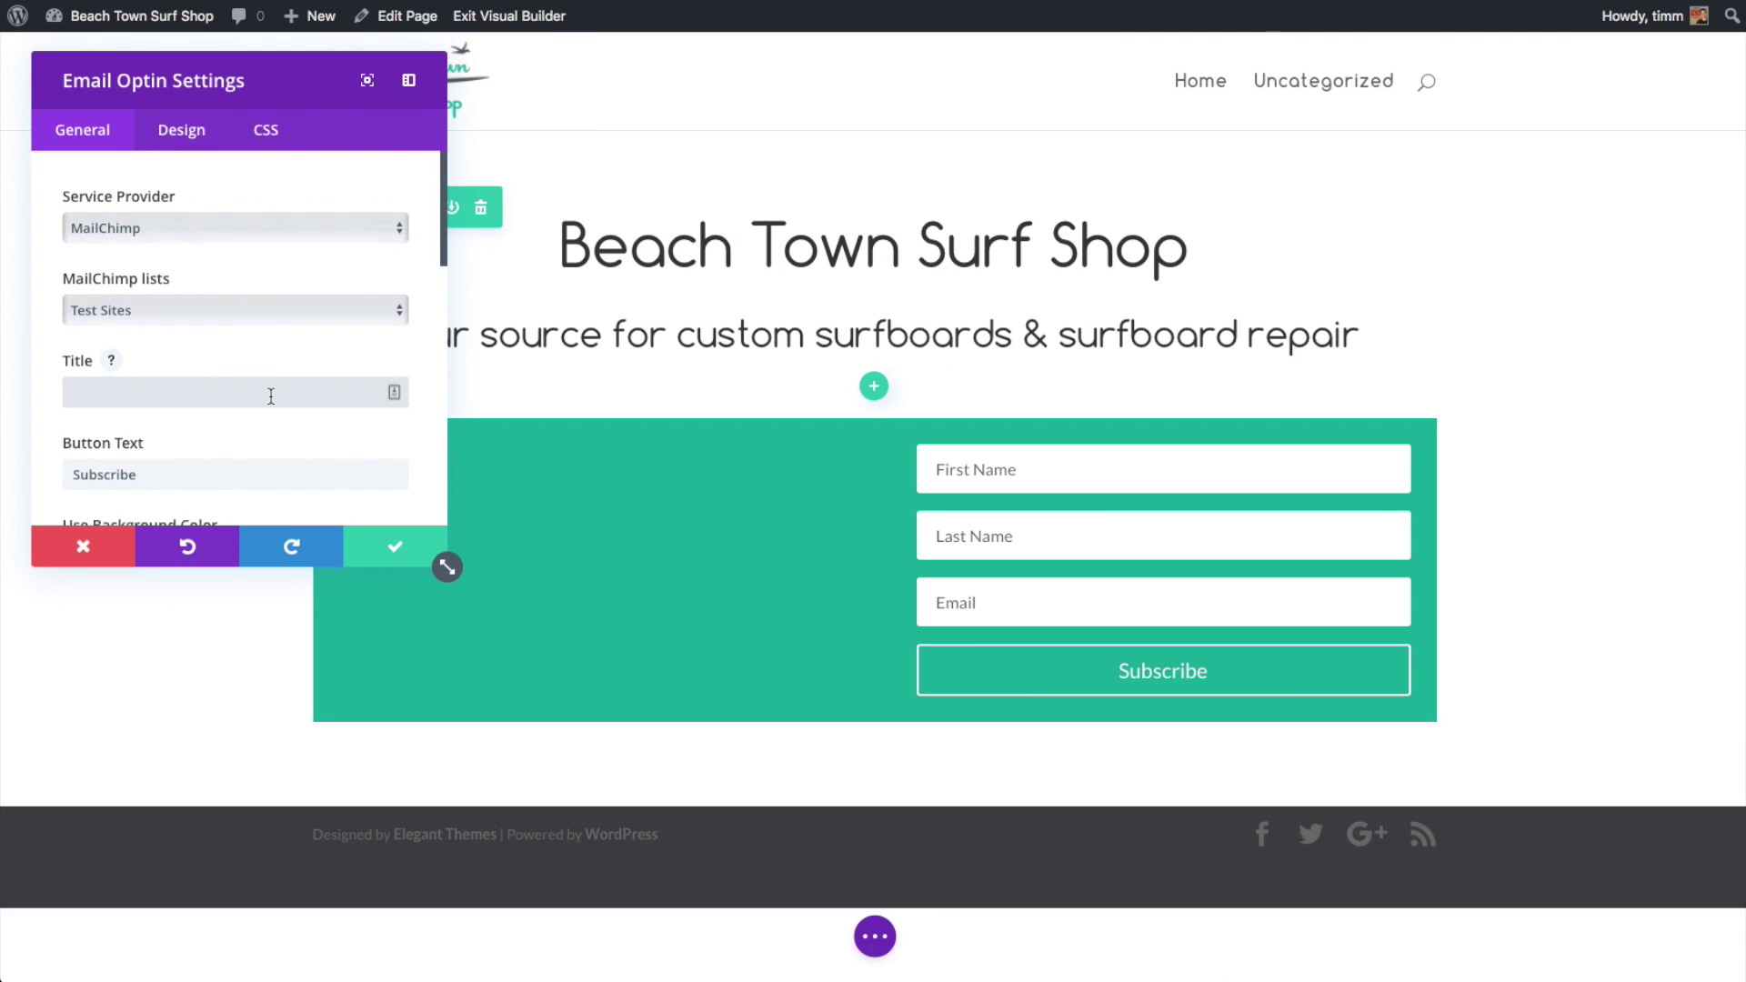
pyautogui.write('Sign up to learn')
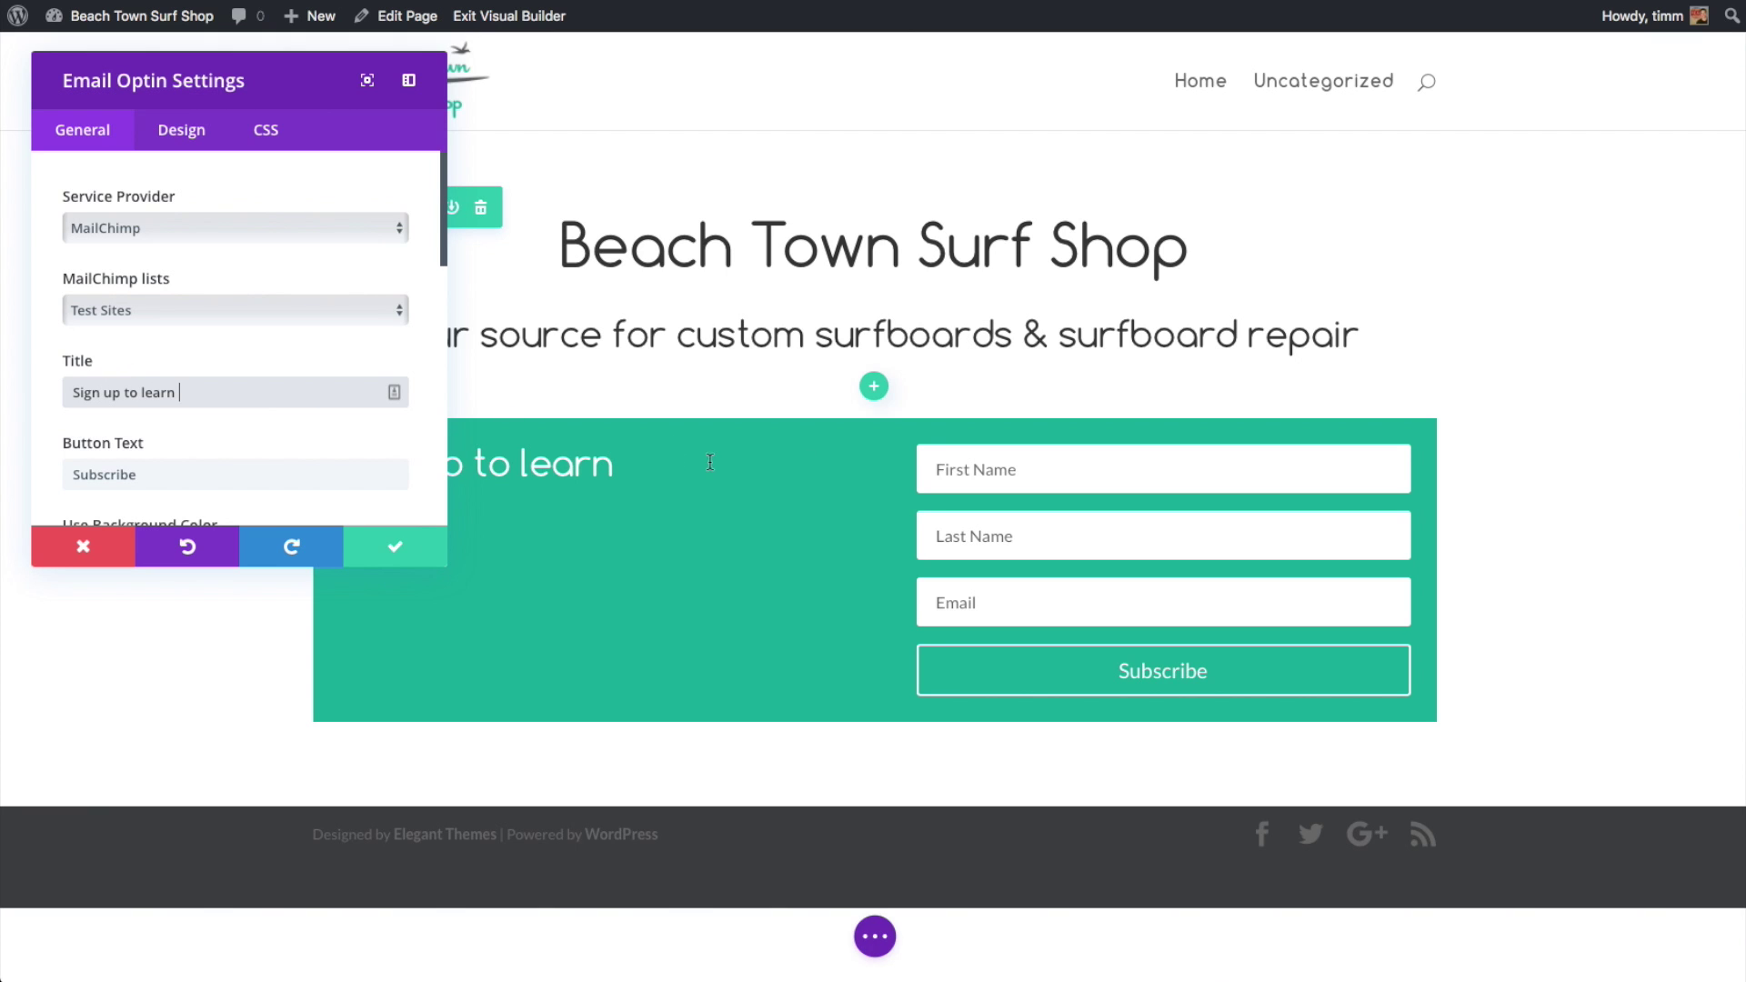
pyautogui.moveTo(285, 82); pyautogui.dragTo(1419, 121)
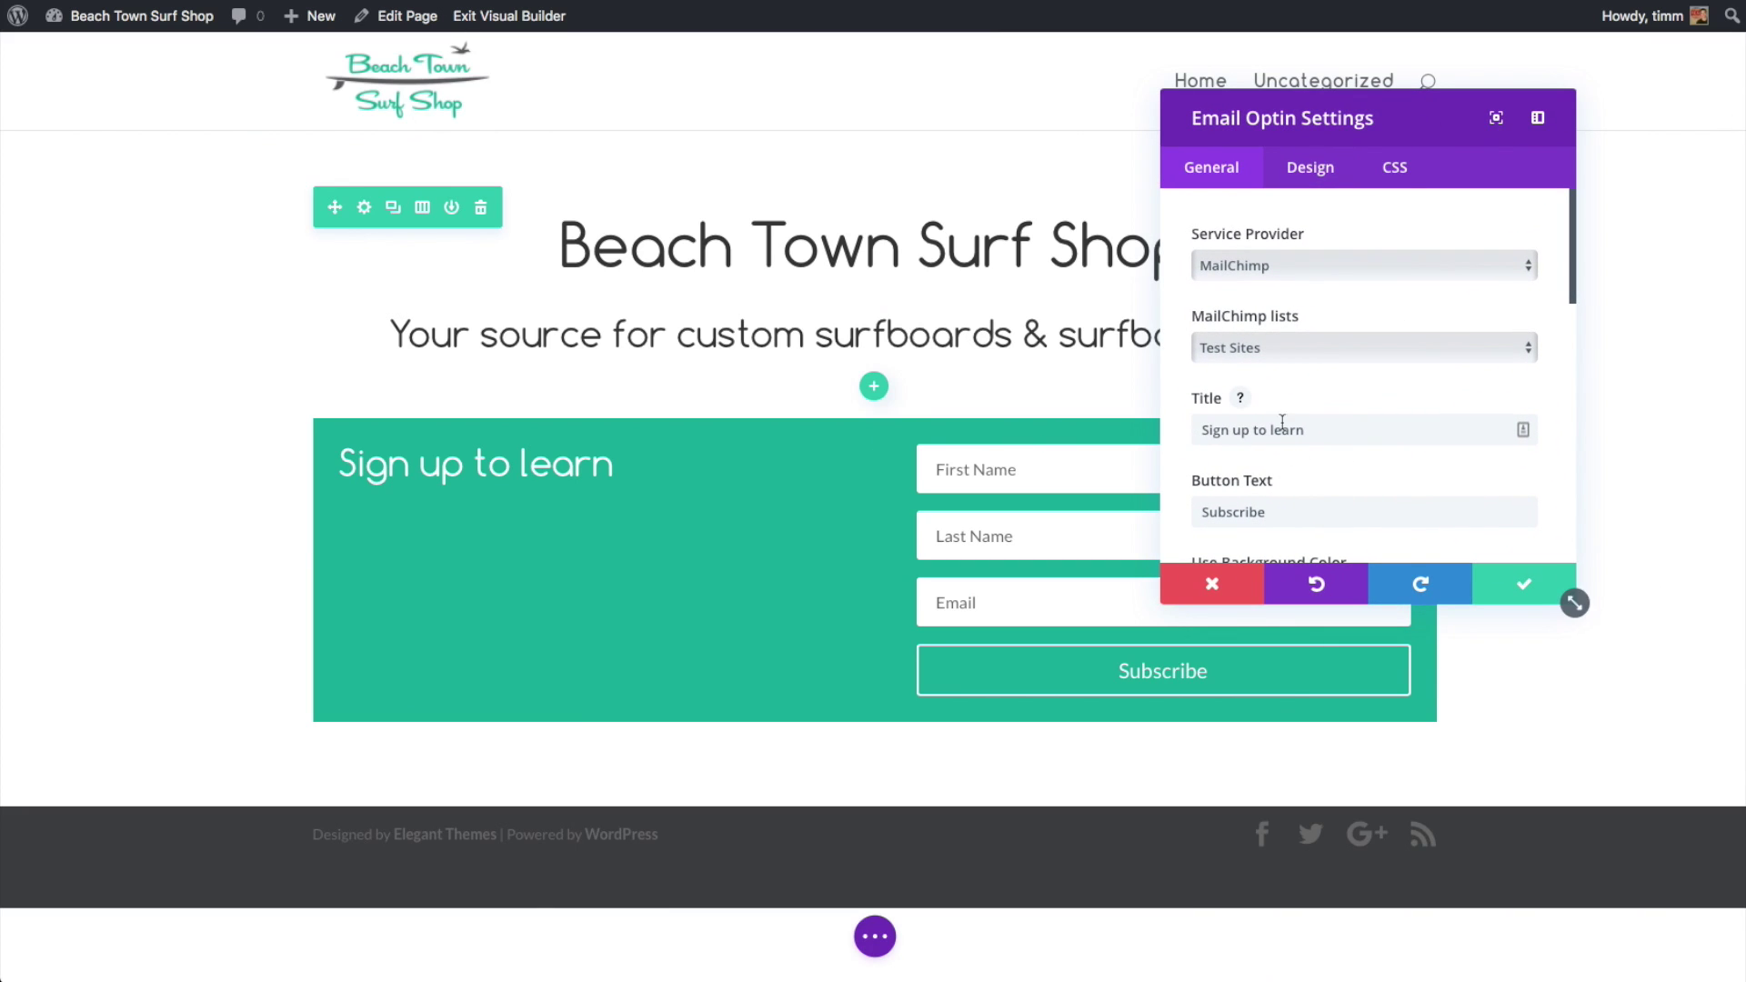
# Change the Email Optin module's title to "Sign up for our newsletter!"
pyautogui.click(1327, 422)
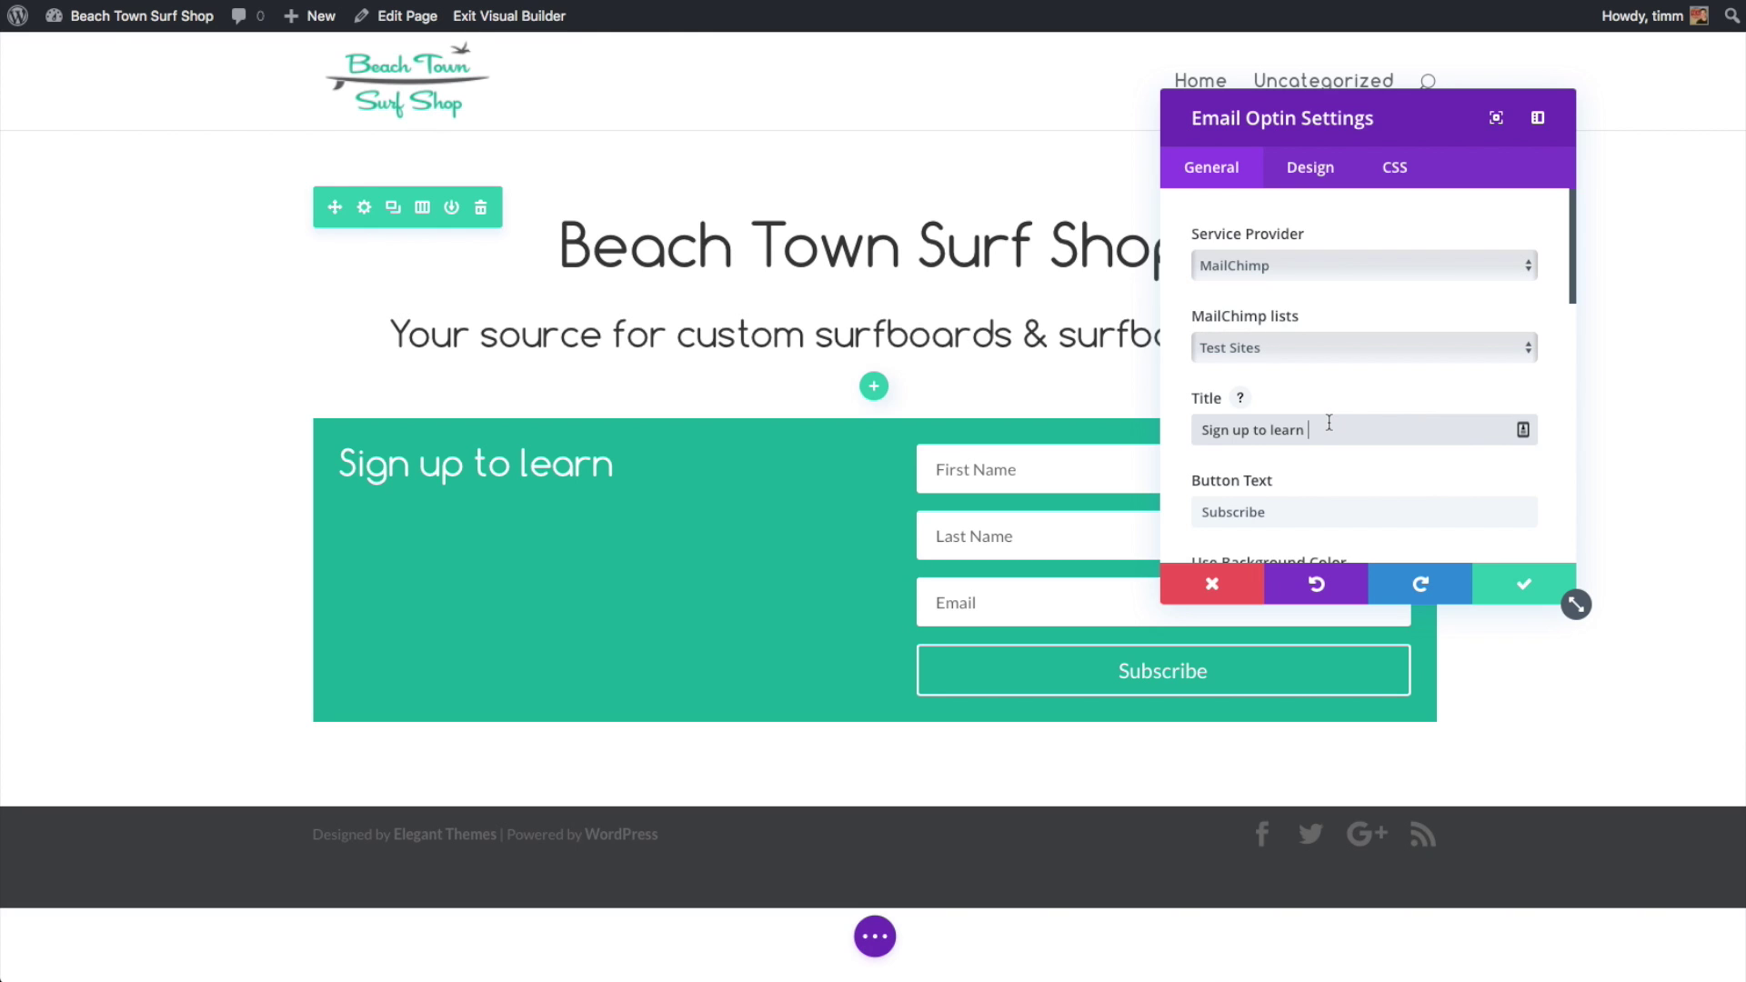
pyautogui.press('BackSpace')
pyautogui.press('BackSpace')
pyautogui.press('BackSpace')
pyautogui.press('BackSpace')
pyautogui.press('BackSpace')
pyautogui.press('BackSpace')
pyautogui.press('BackSpace')
pyautogui.press('BackSpace')
pyautogui.write('for our newsletter!')
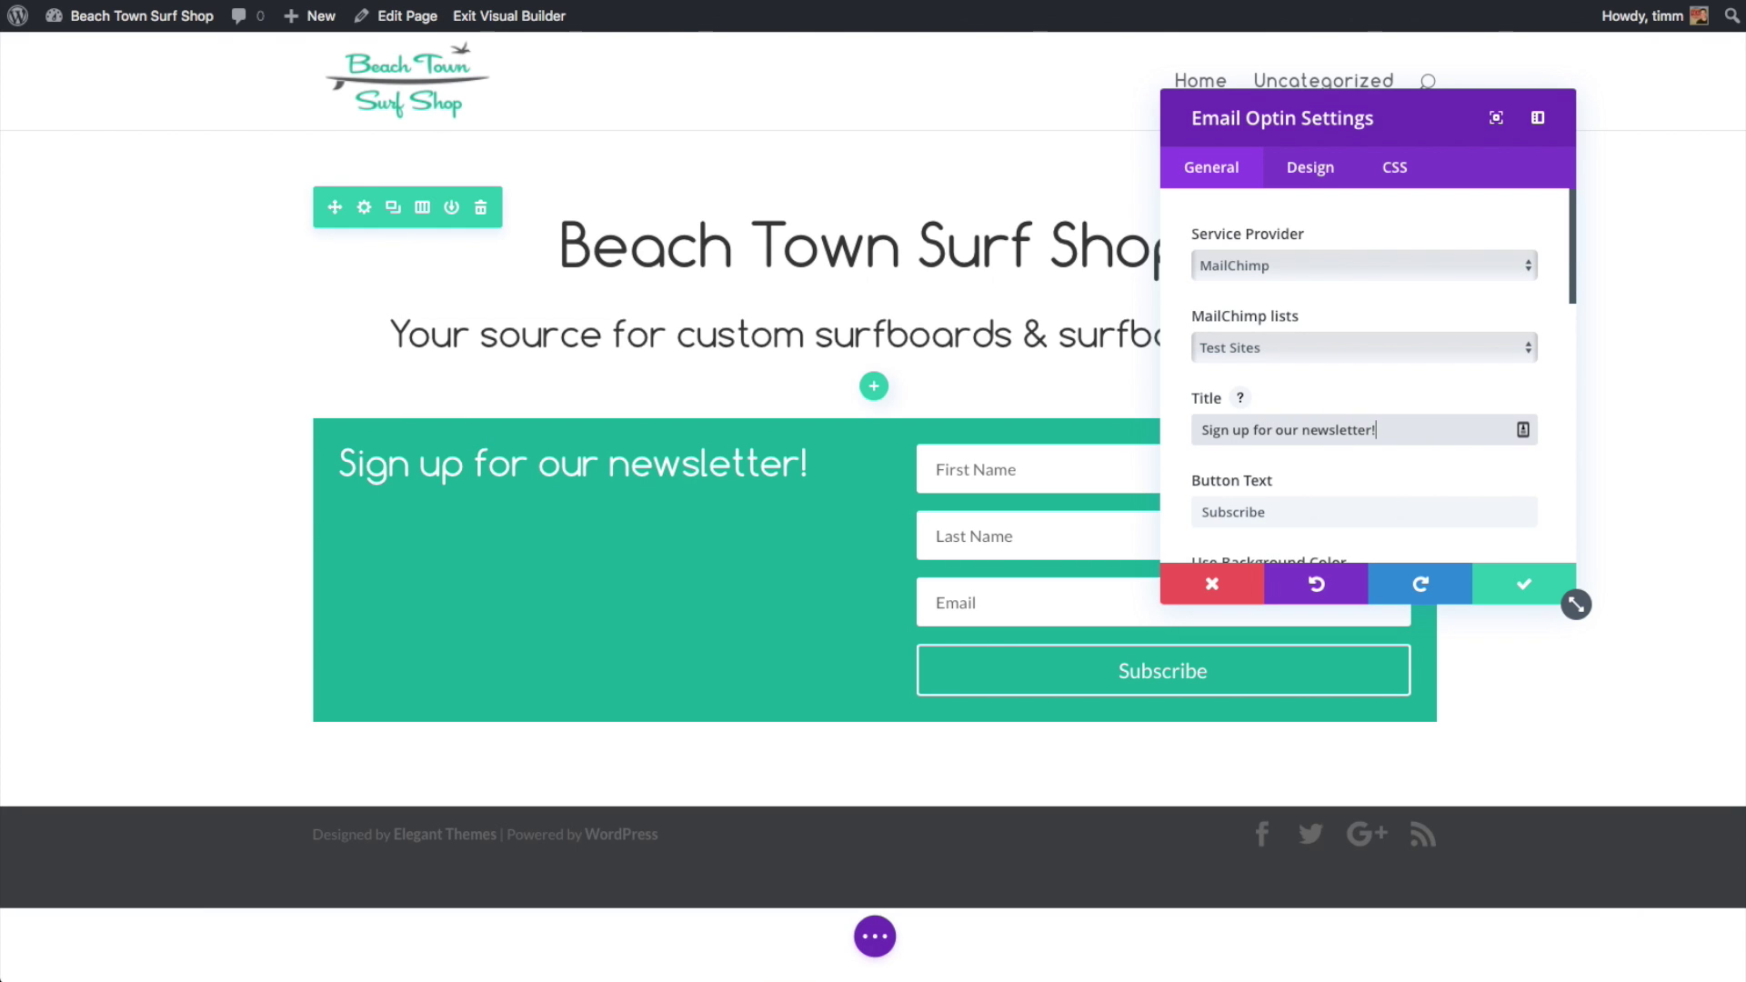
# Turn the Email Optin module's background color off and back on
pyautogui.scroll(-3, 1394, 419)
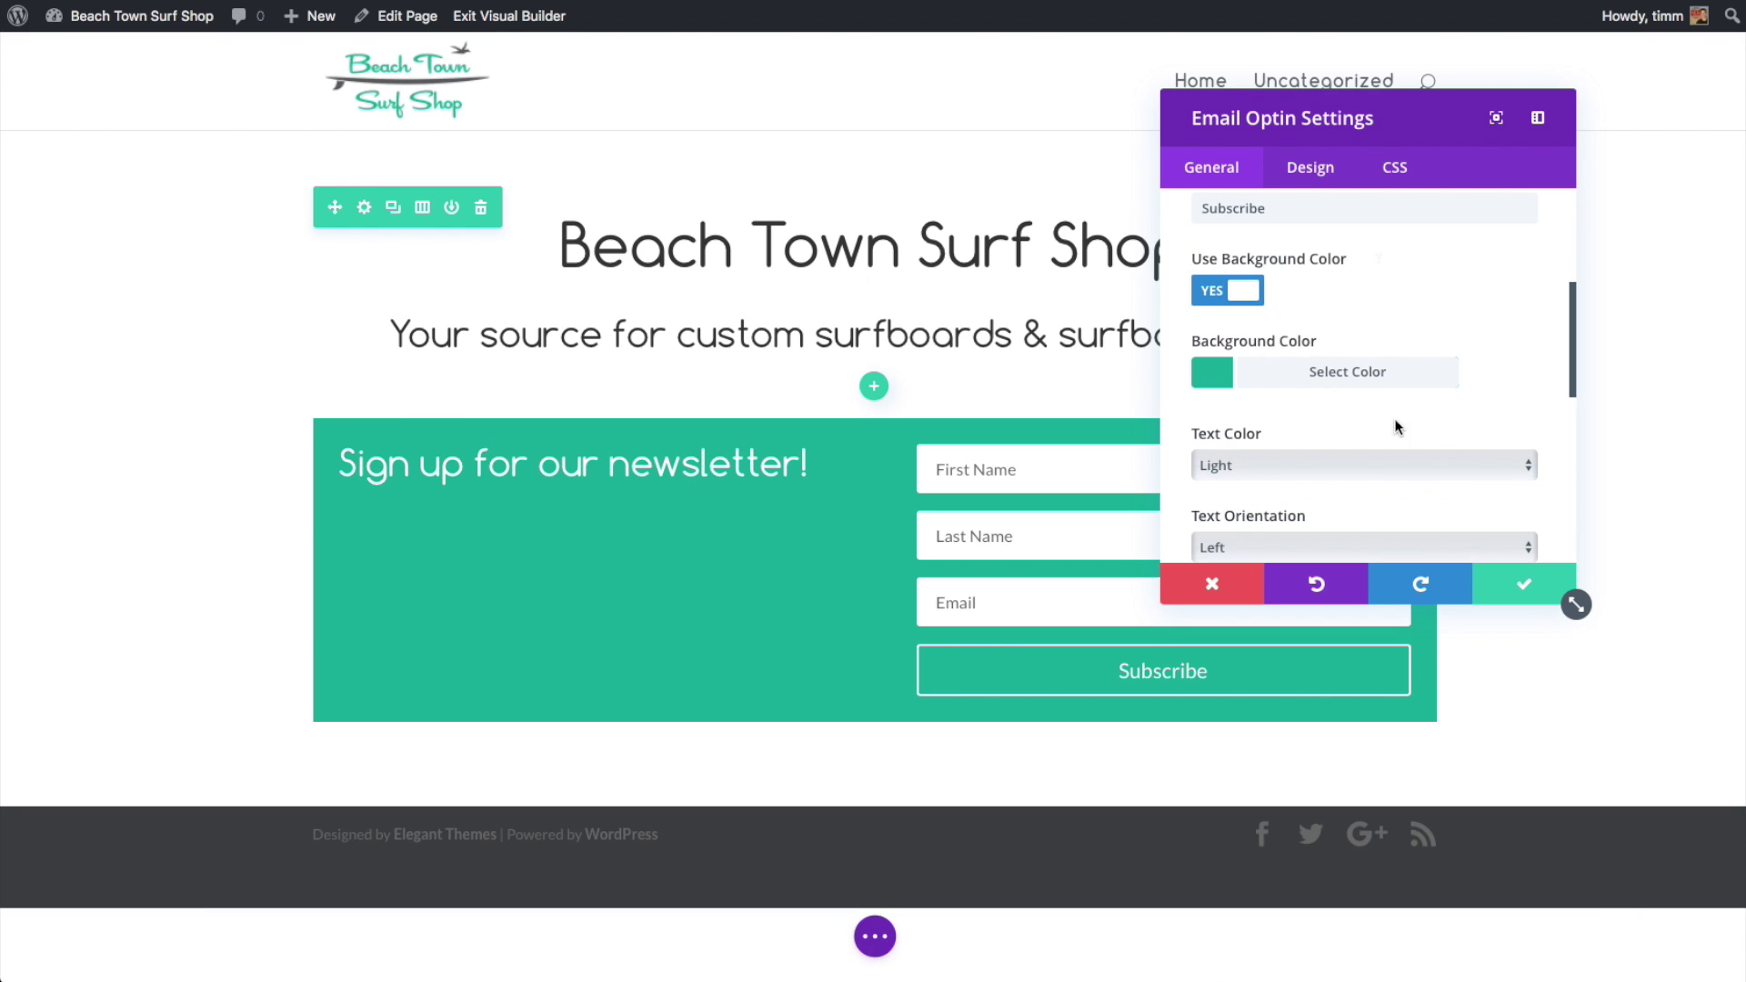
pyautogui.click(1245, 293)
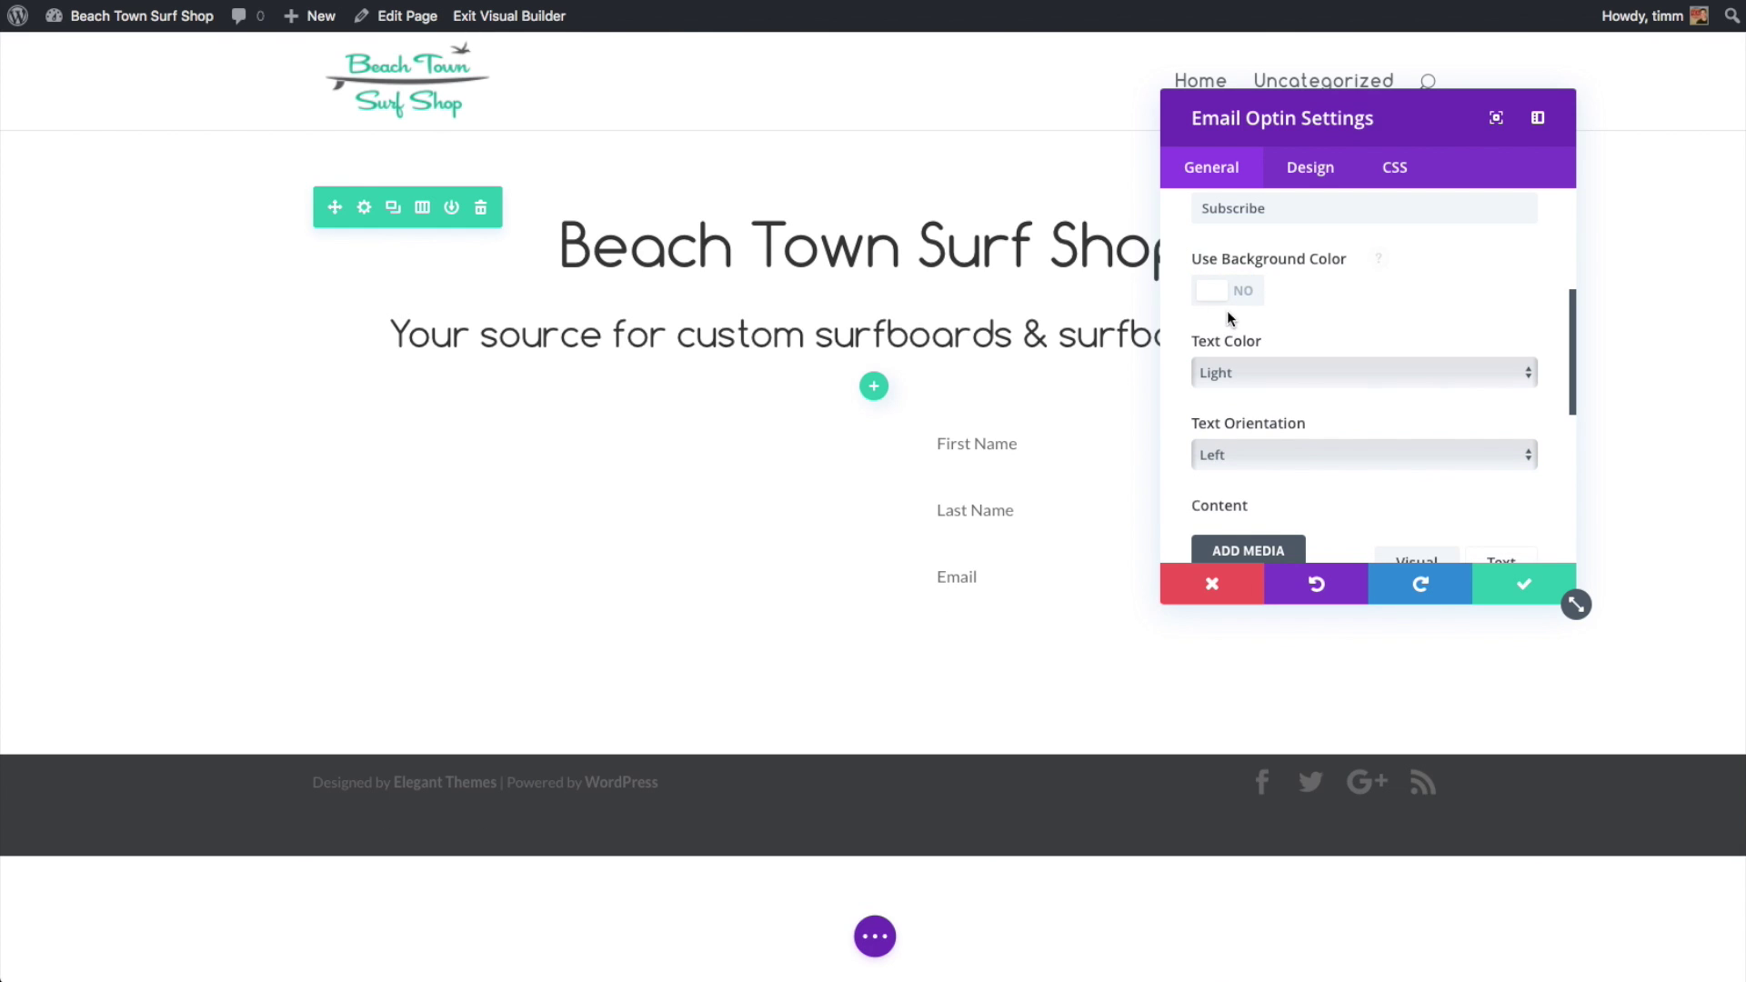
pyautogui.click(1232, 293)
# Enter "Find out about our latest deals, surfboard maintainance tips and evnents!" as the Email Optin module's content
pyautogui.scroll(-1, 1450, 392)
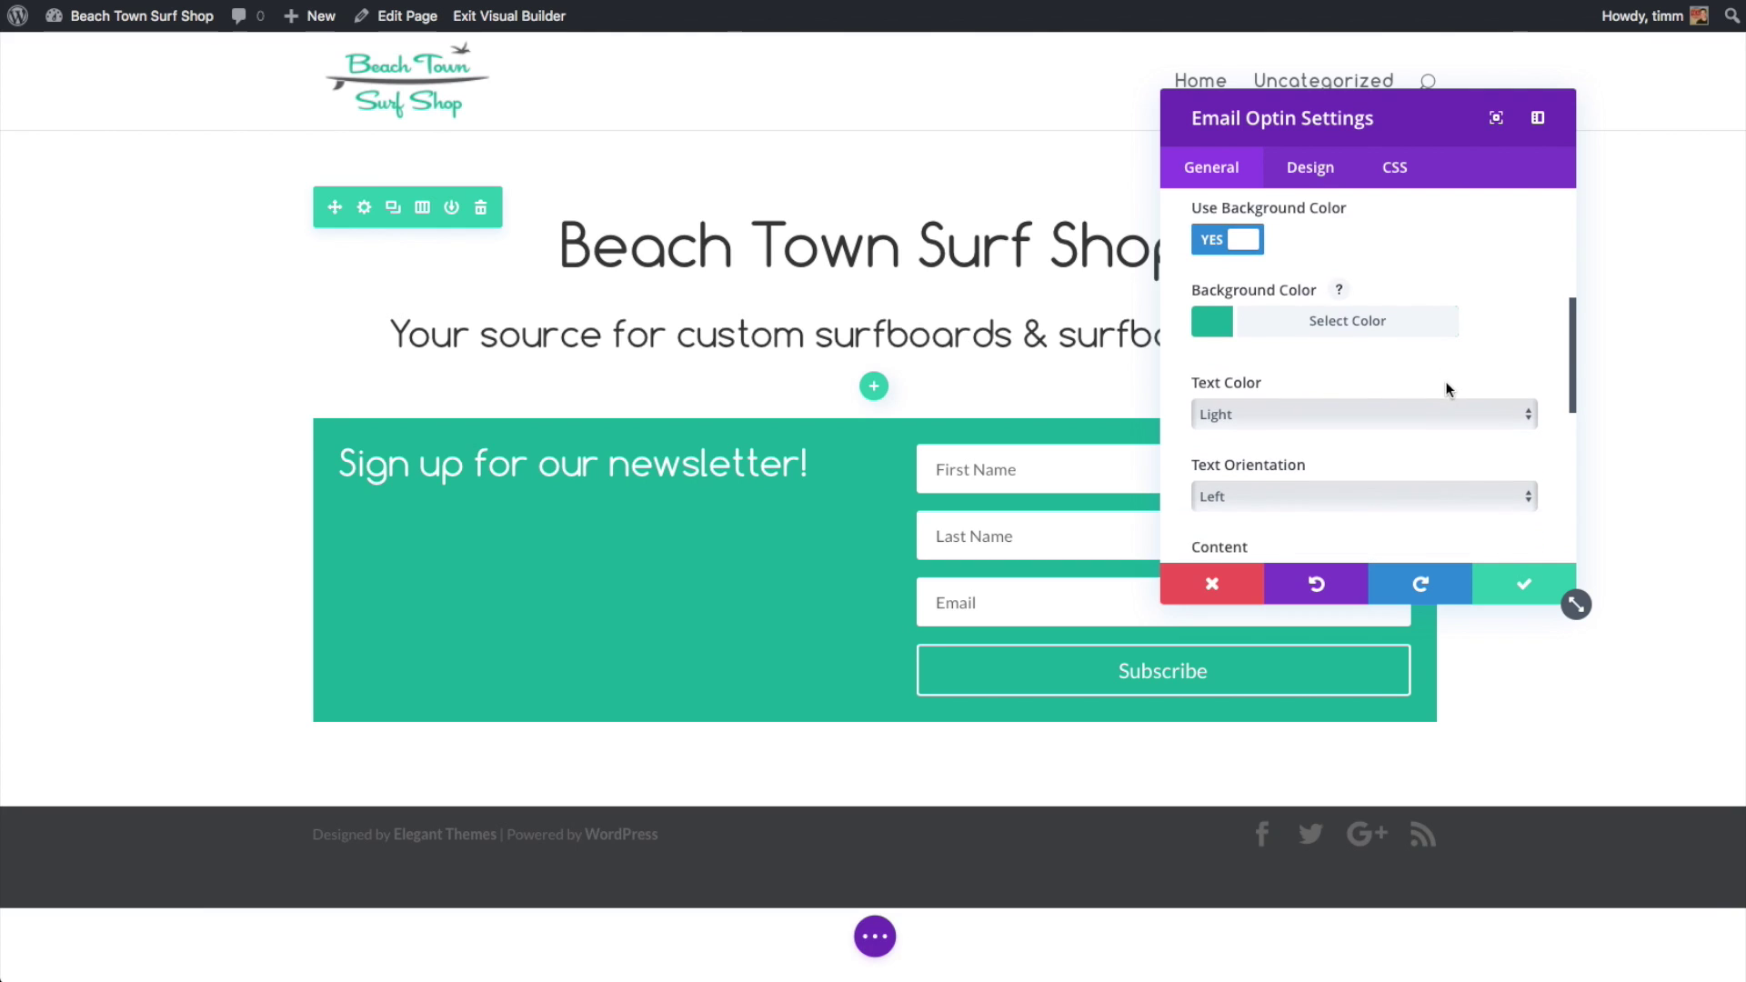
pyautogui.scroll(-1, 1449, 388)
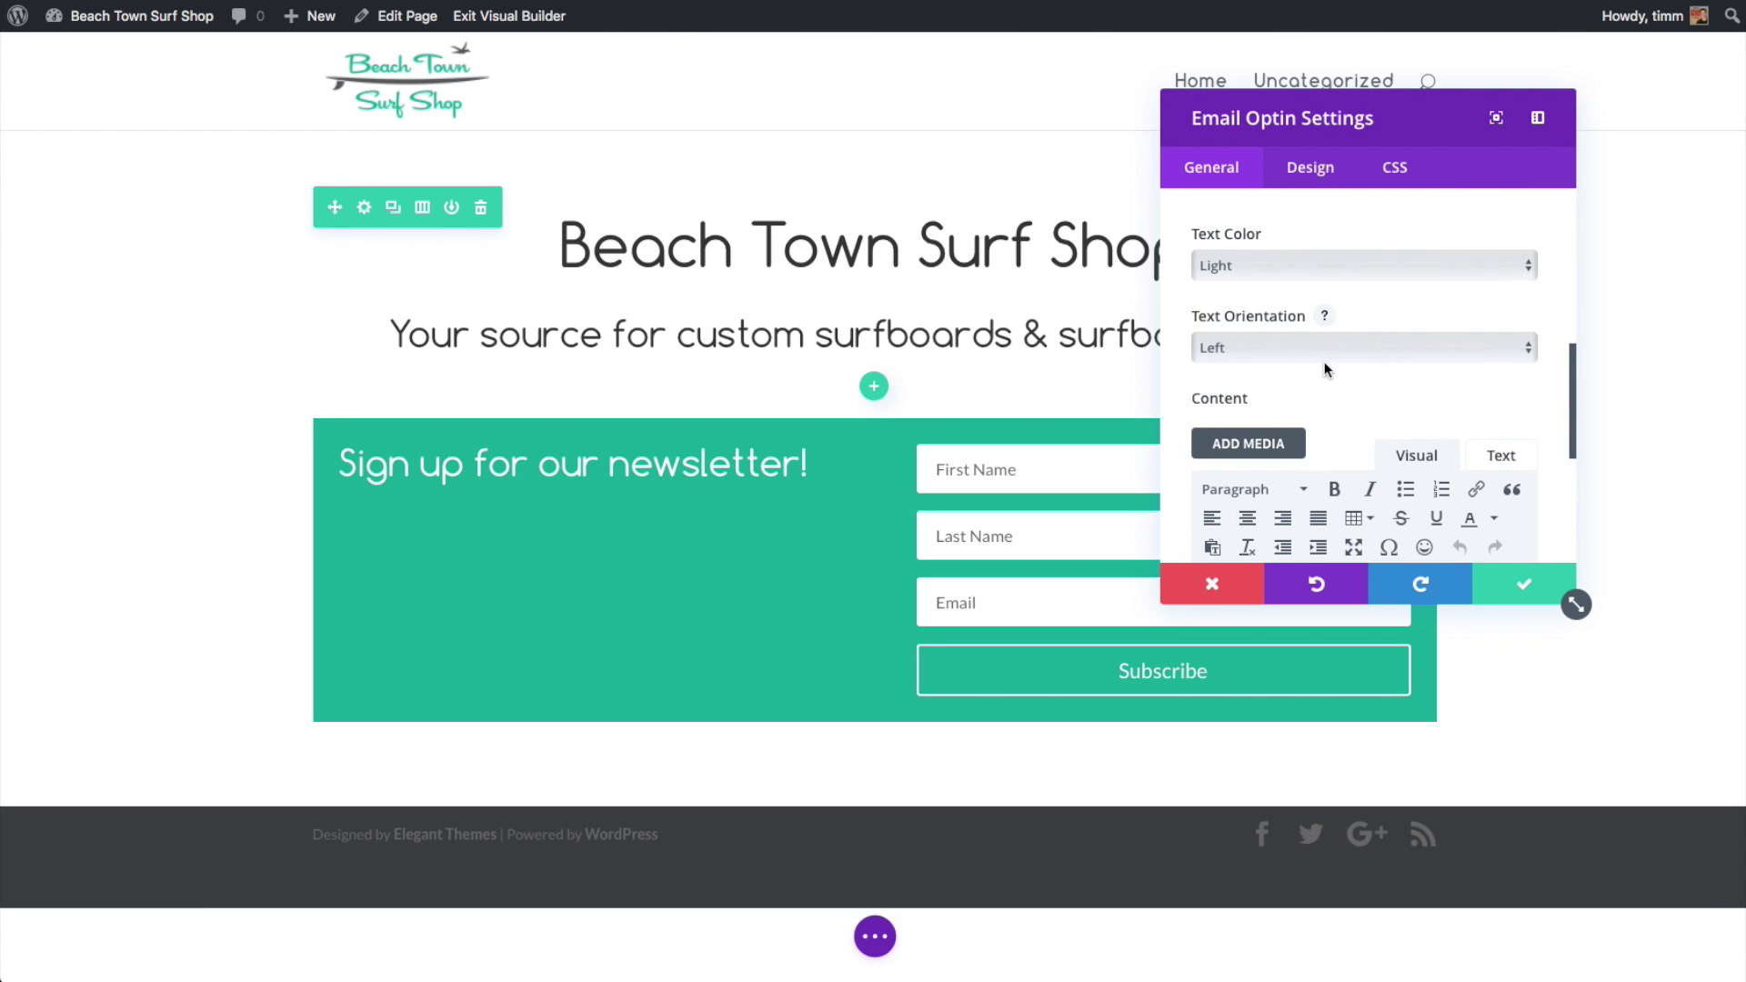
pyautogui.scroll(-4, 1332, 357)
pyautogui.click(1309, 408)
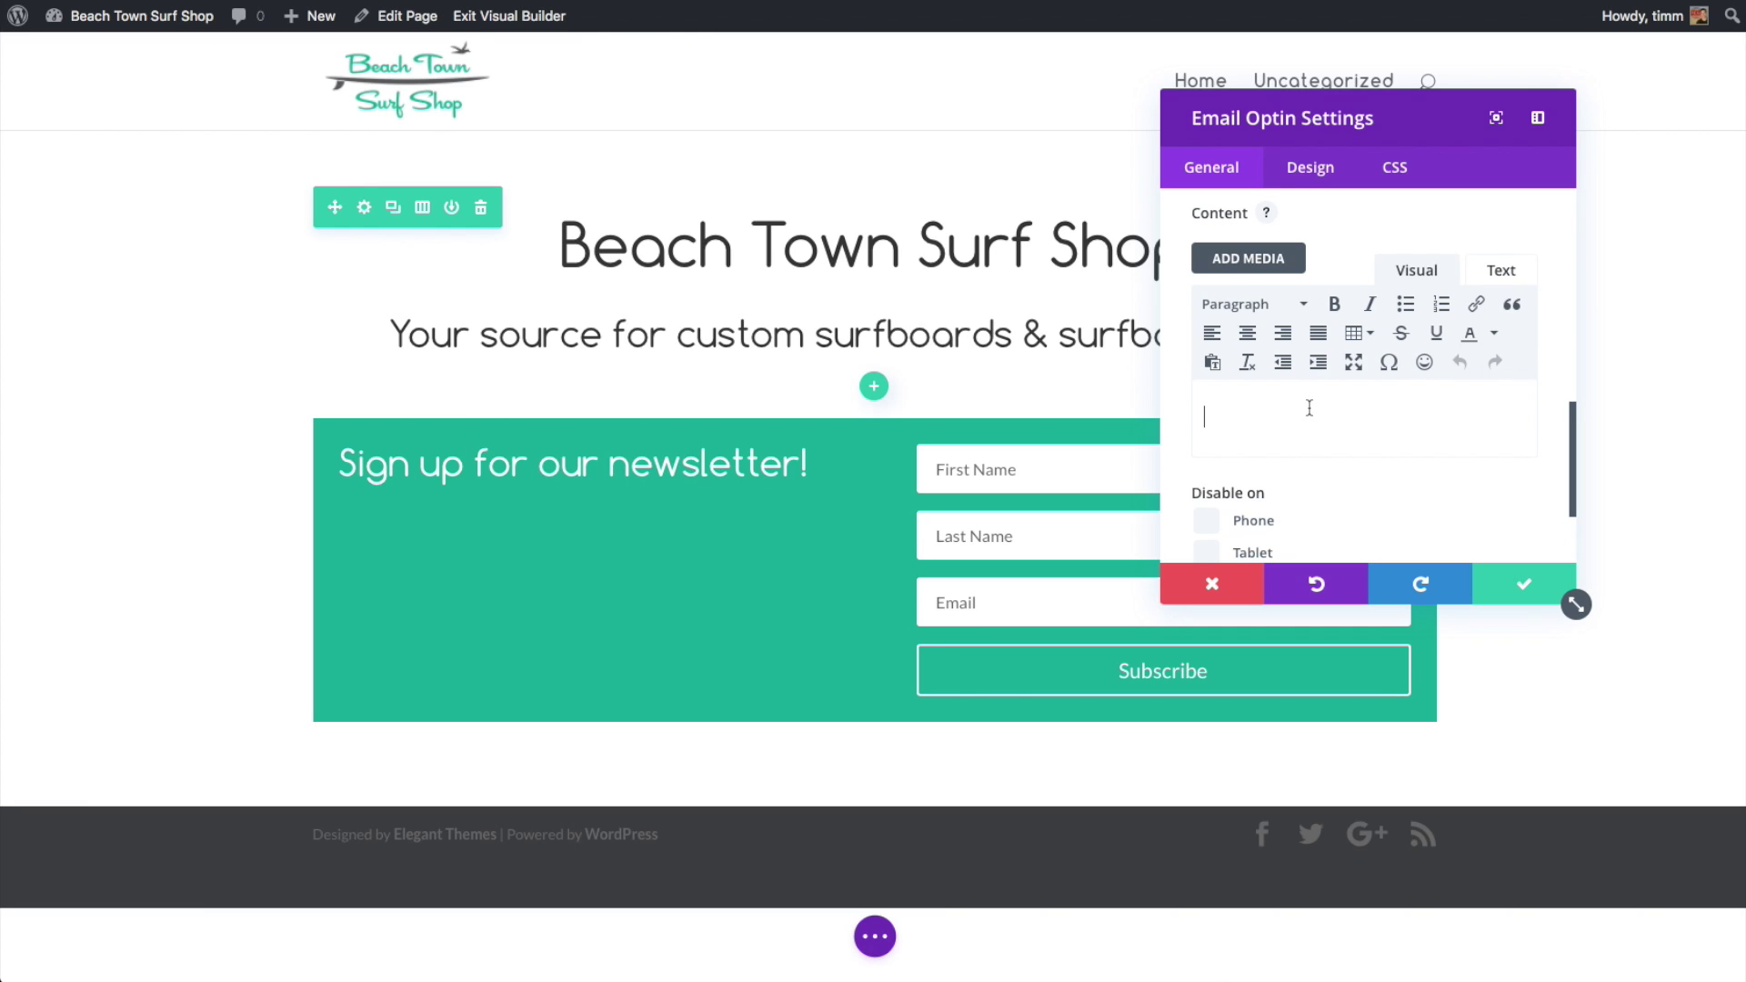
pyautogui.write('Find out about our latest dea')
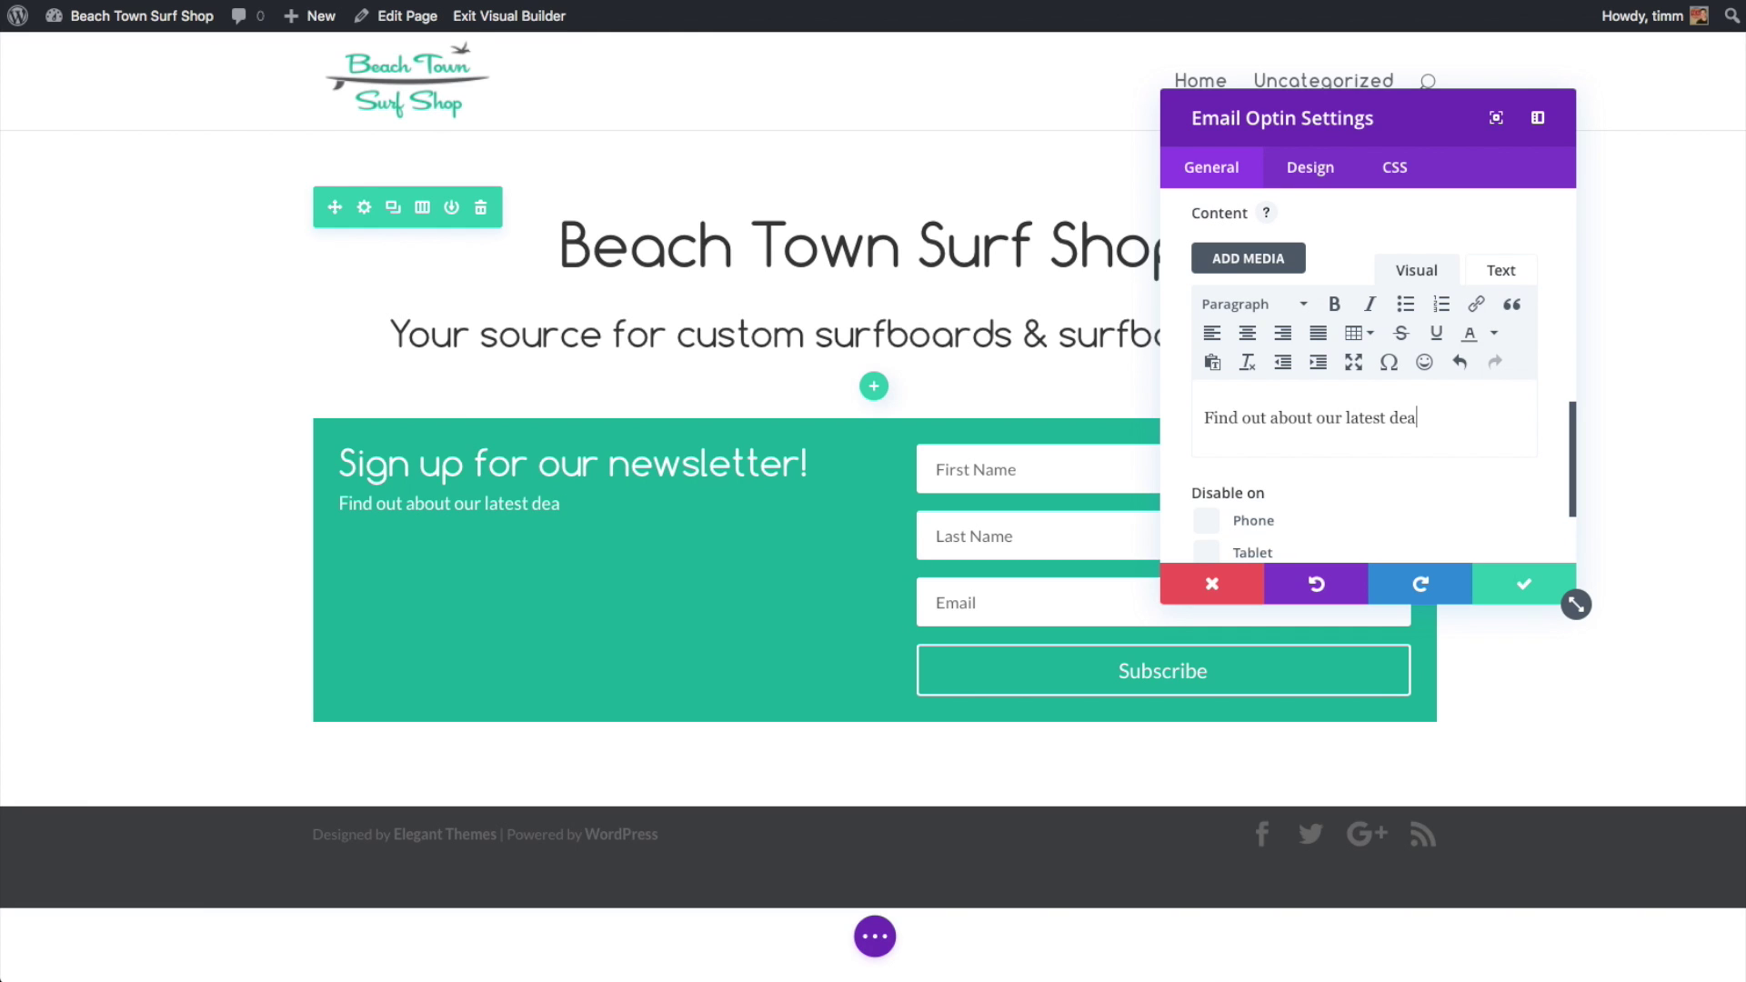
pyautogui.write('ls. surfboard maintainance tips and evne')
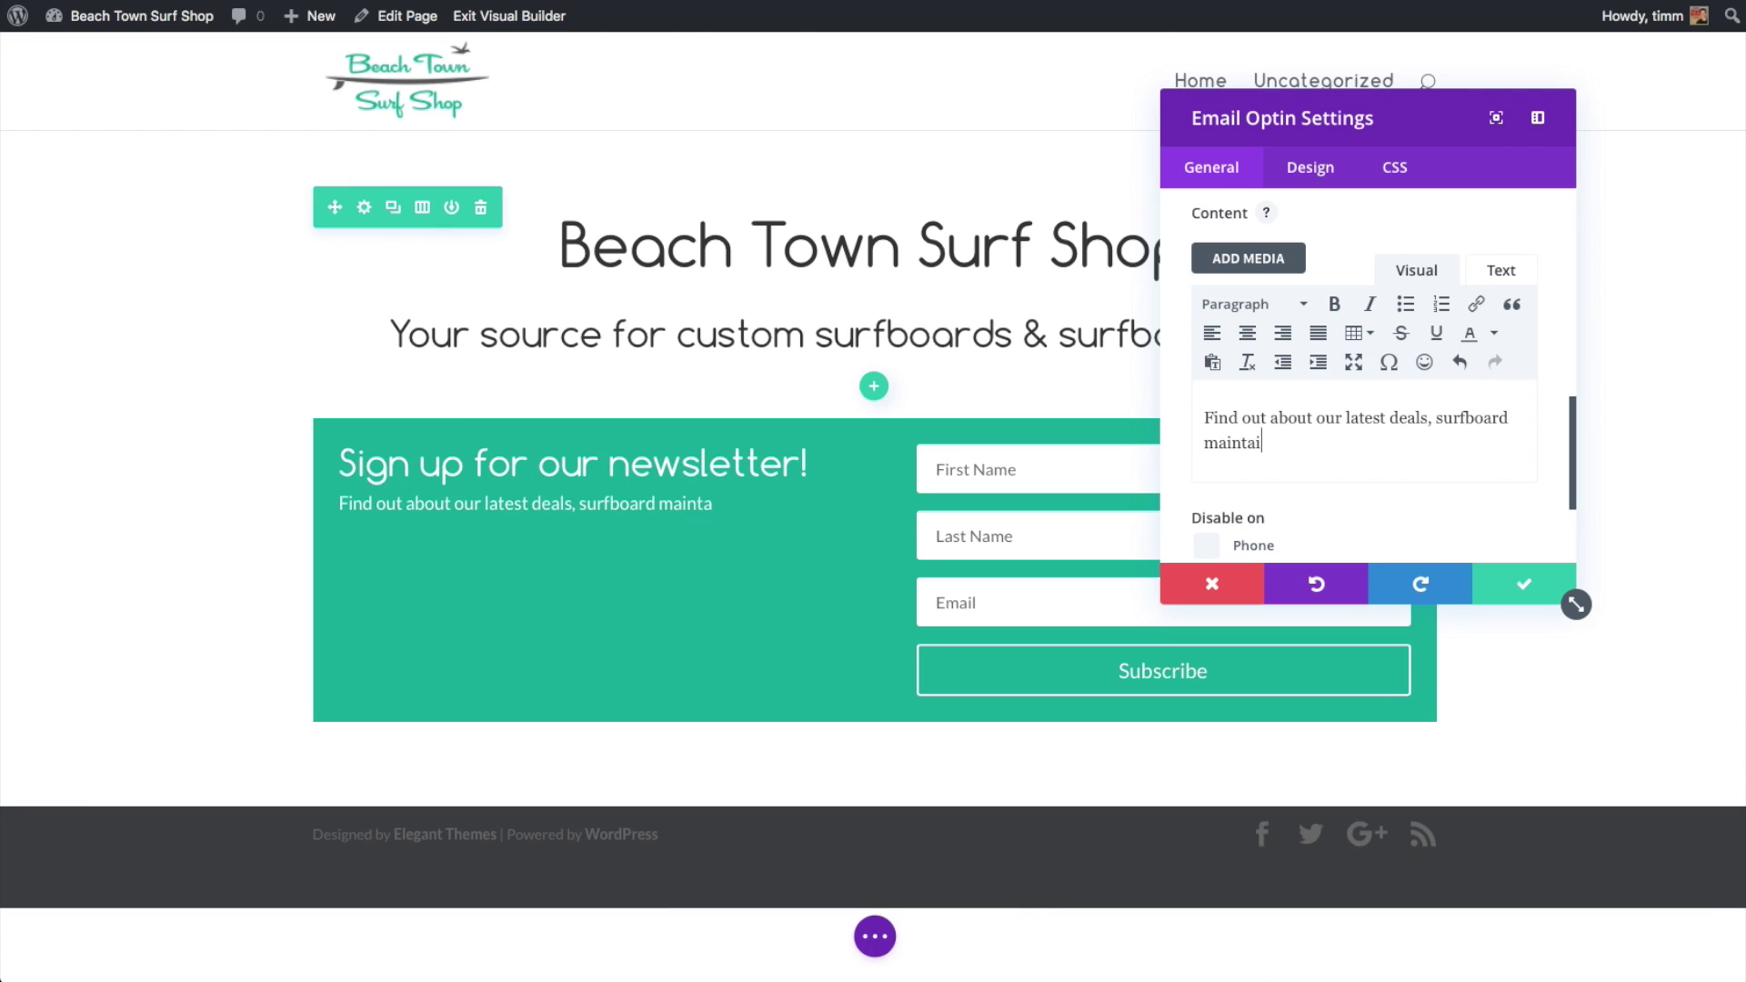
pyautogui.write('nts!')
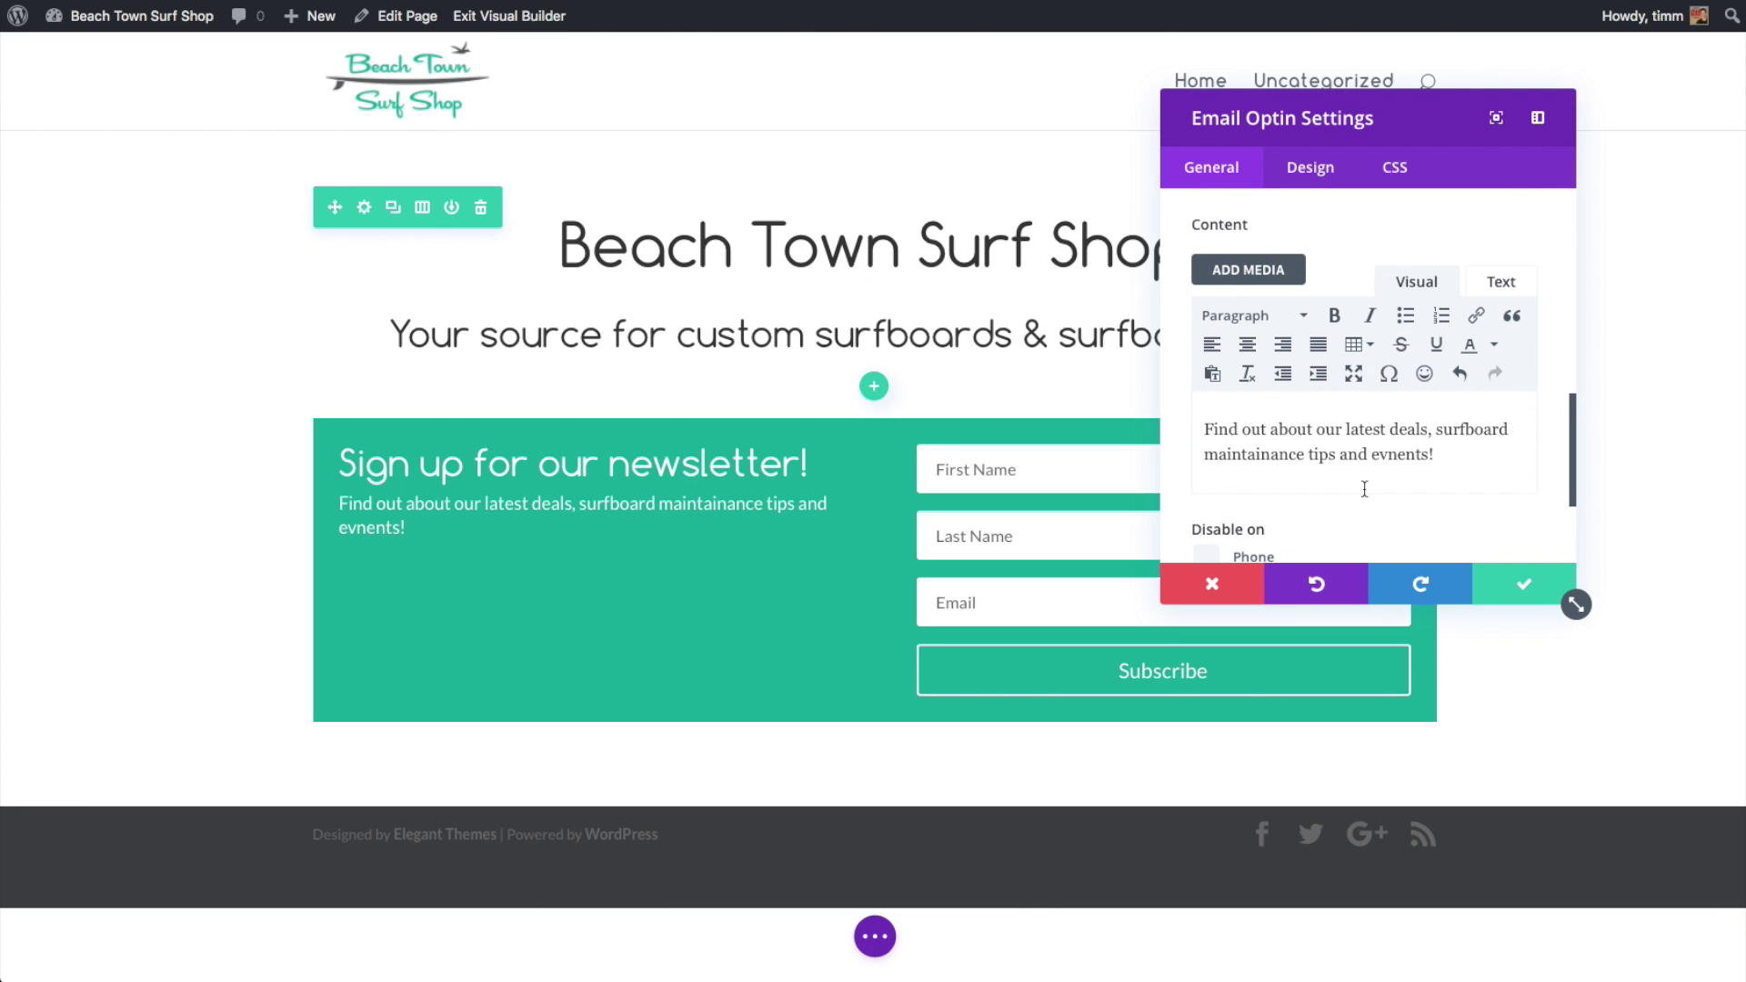
# Increase the header font size of the Email Optin module's title slightly in its design settings
pyautogui.scroll(3, 1437, 273)
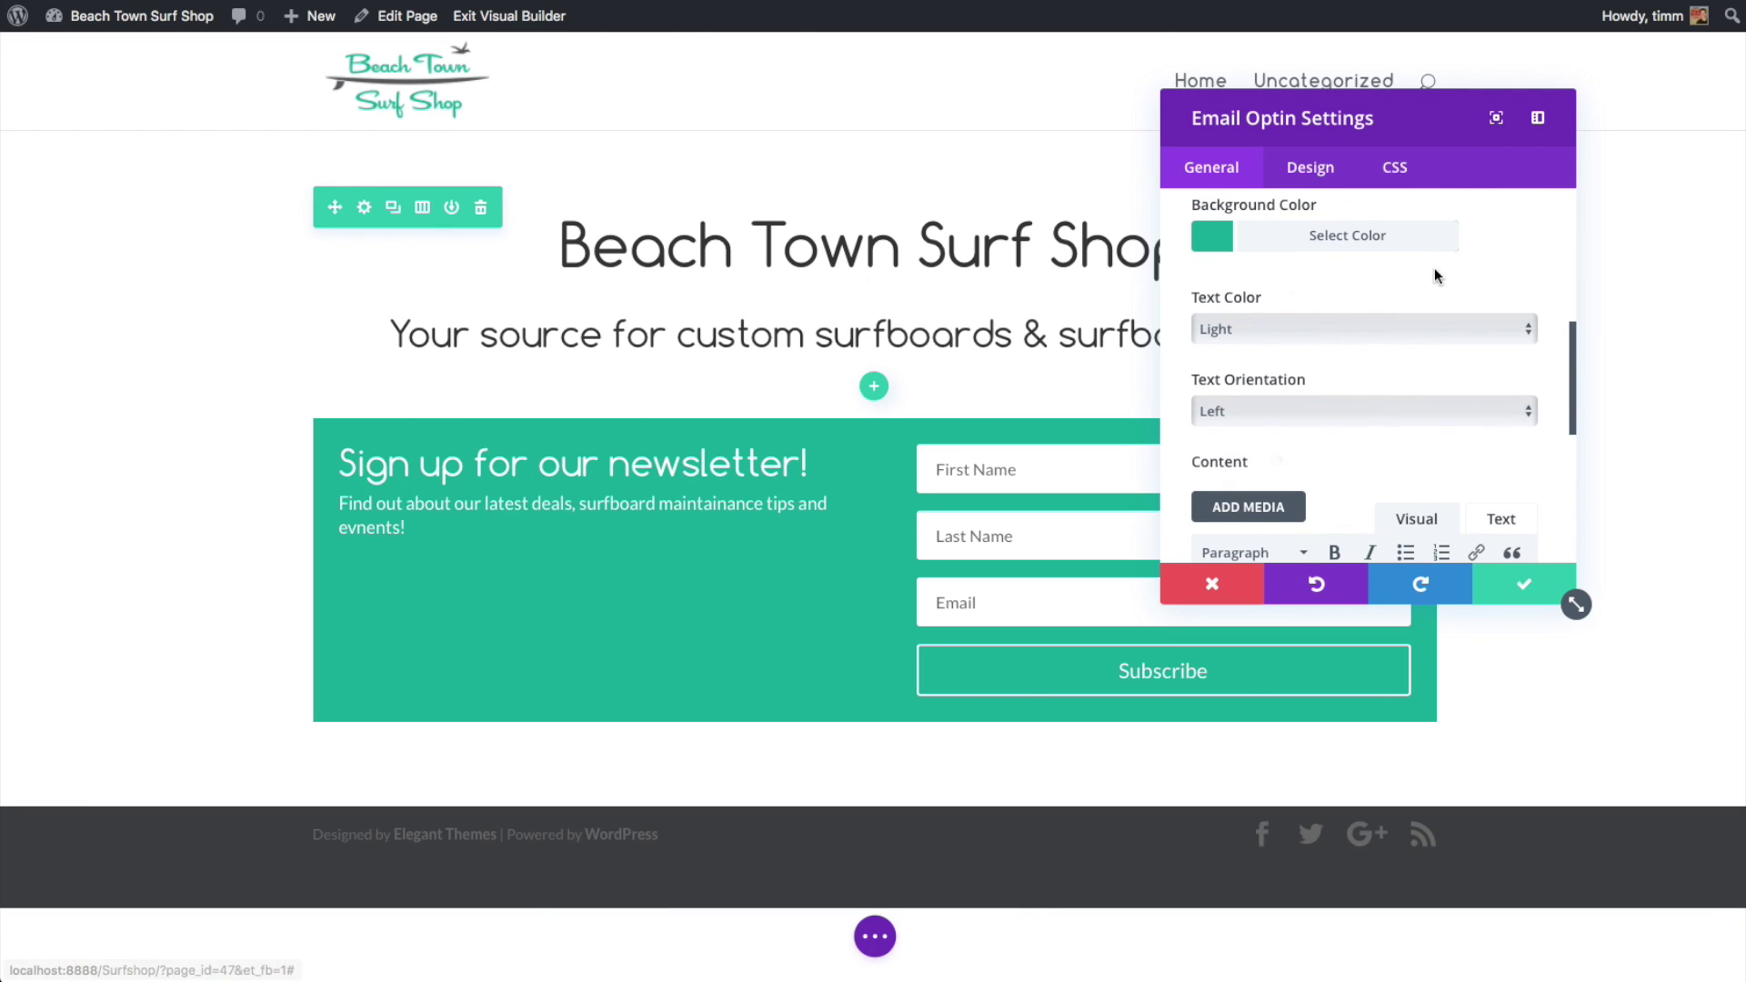
pyautogui.click(1309, 173)
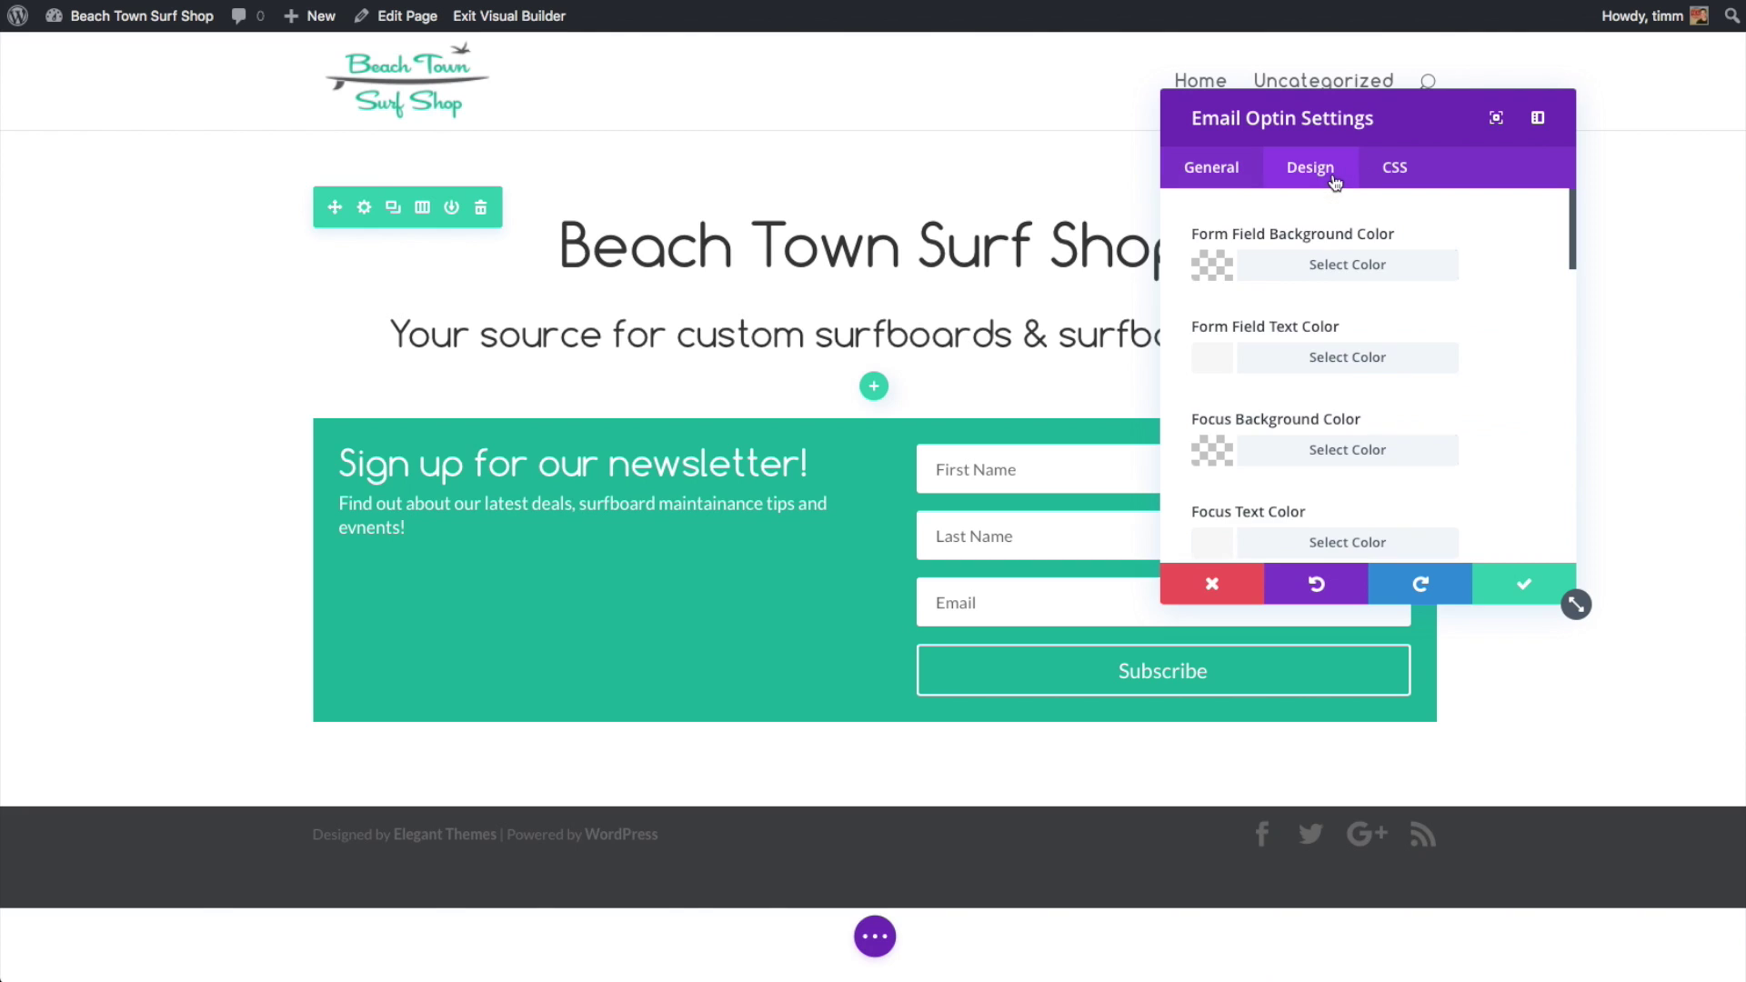
pyautogui.scroll(-2, 1509, 368)
pyautogui.scroll(-3, 1509, 363)
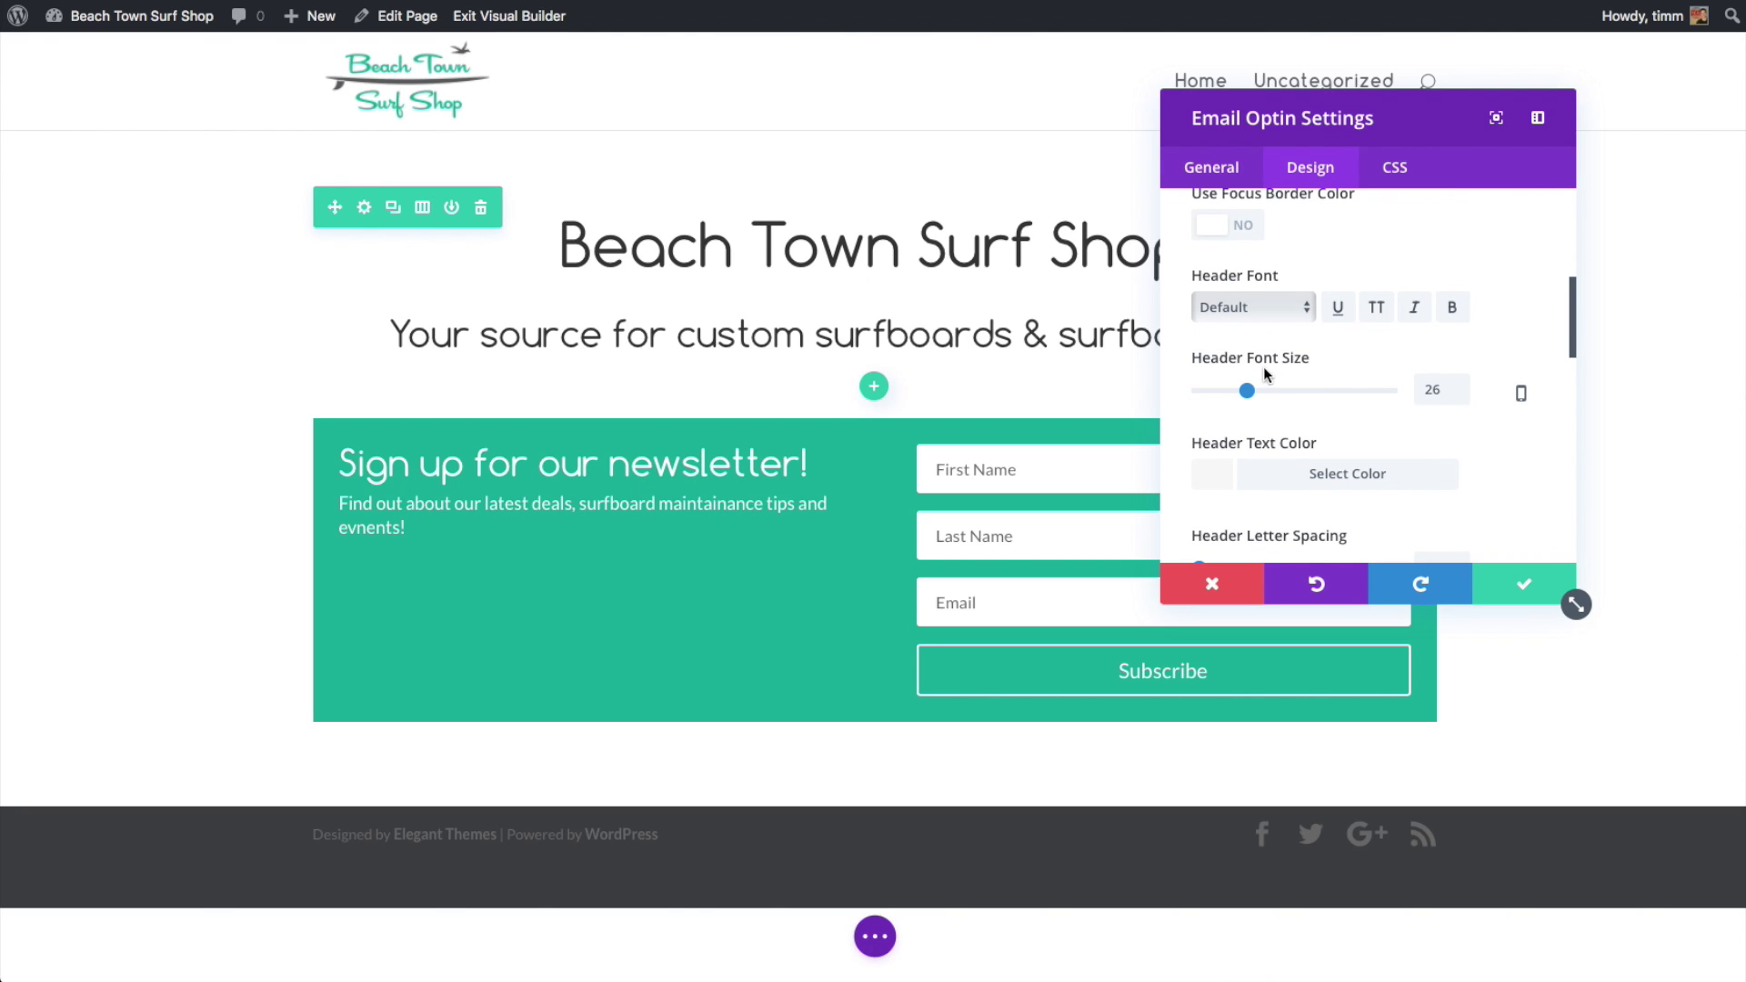
pyautogui.moveTo(1253, 391); pyautogui.dragTo(1271, 387)
pyautogui.scroll(-3, 1377, 436)
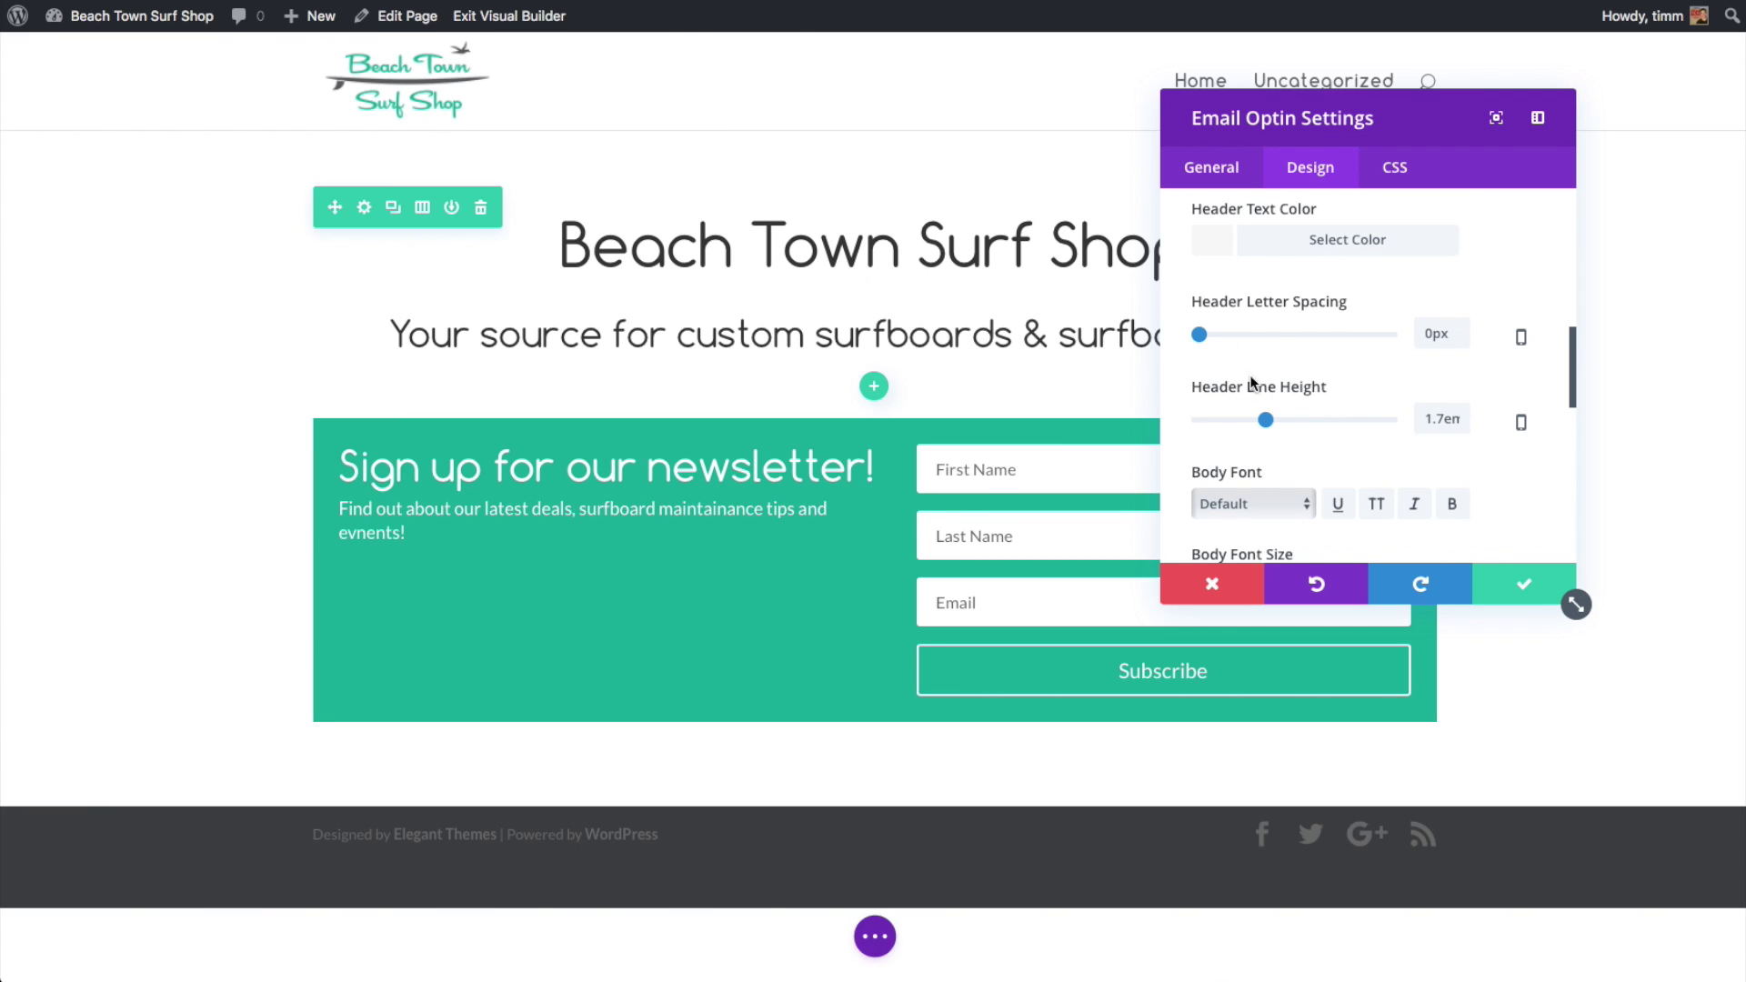
# Increase the body font size of the Email Optin module slightly and close its settings
pyautogui.scroll(-3, 1368, 406)
pyautogui.moveTo(1224, 397)
pyautogui.mouseDown()
pyautogui.moveTo(1259, 391)
pyautogui.moveTo(1244, 393)
pyautogui.mouseUp()
pyautogui.press('Escape')
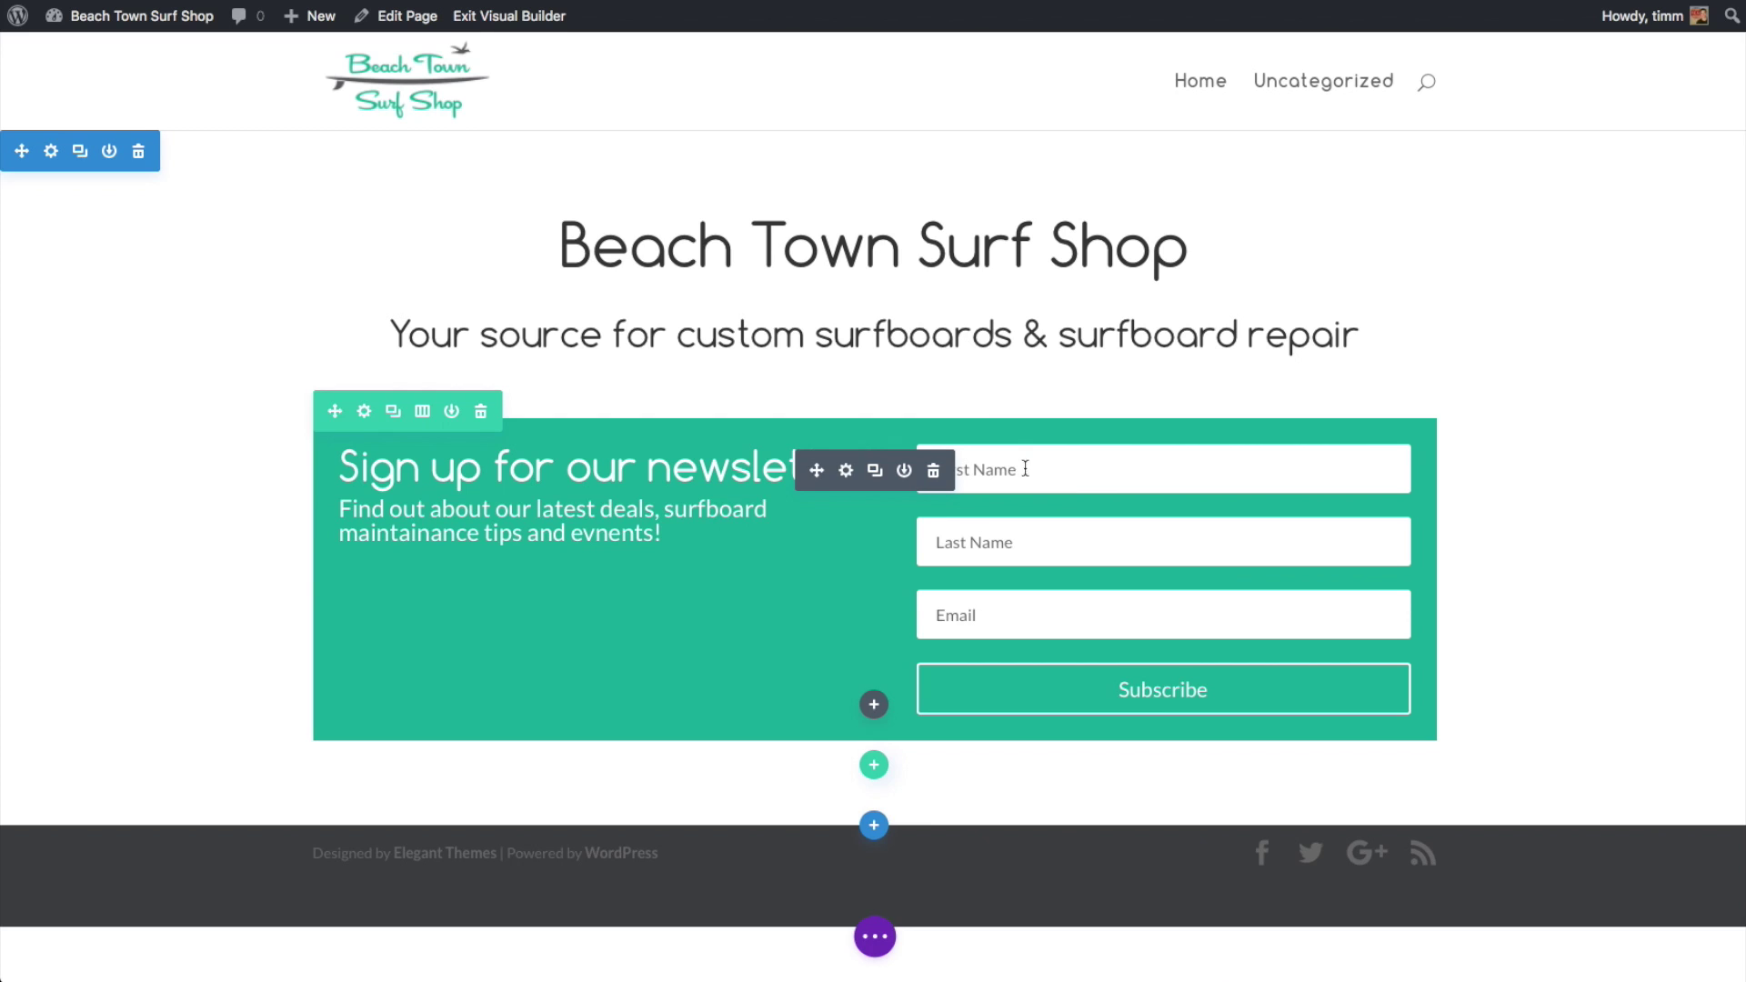
# Set the section's background image to Surfboard-in-truck-unsplash.jpg from the media library
pyautogui.click(52, 152)
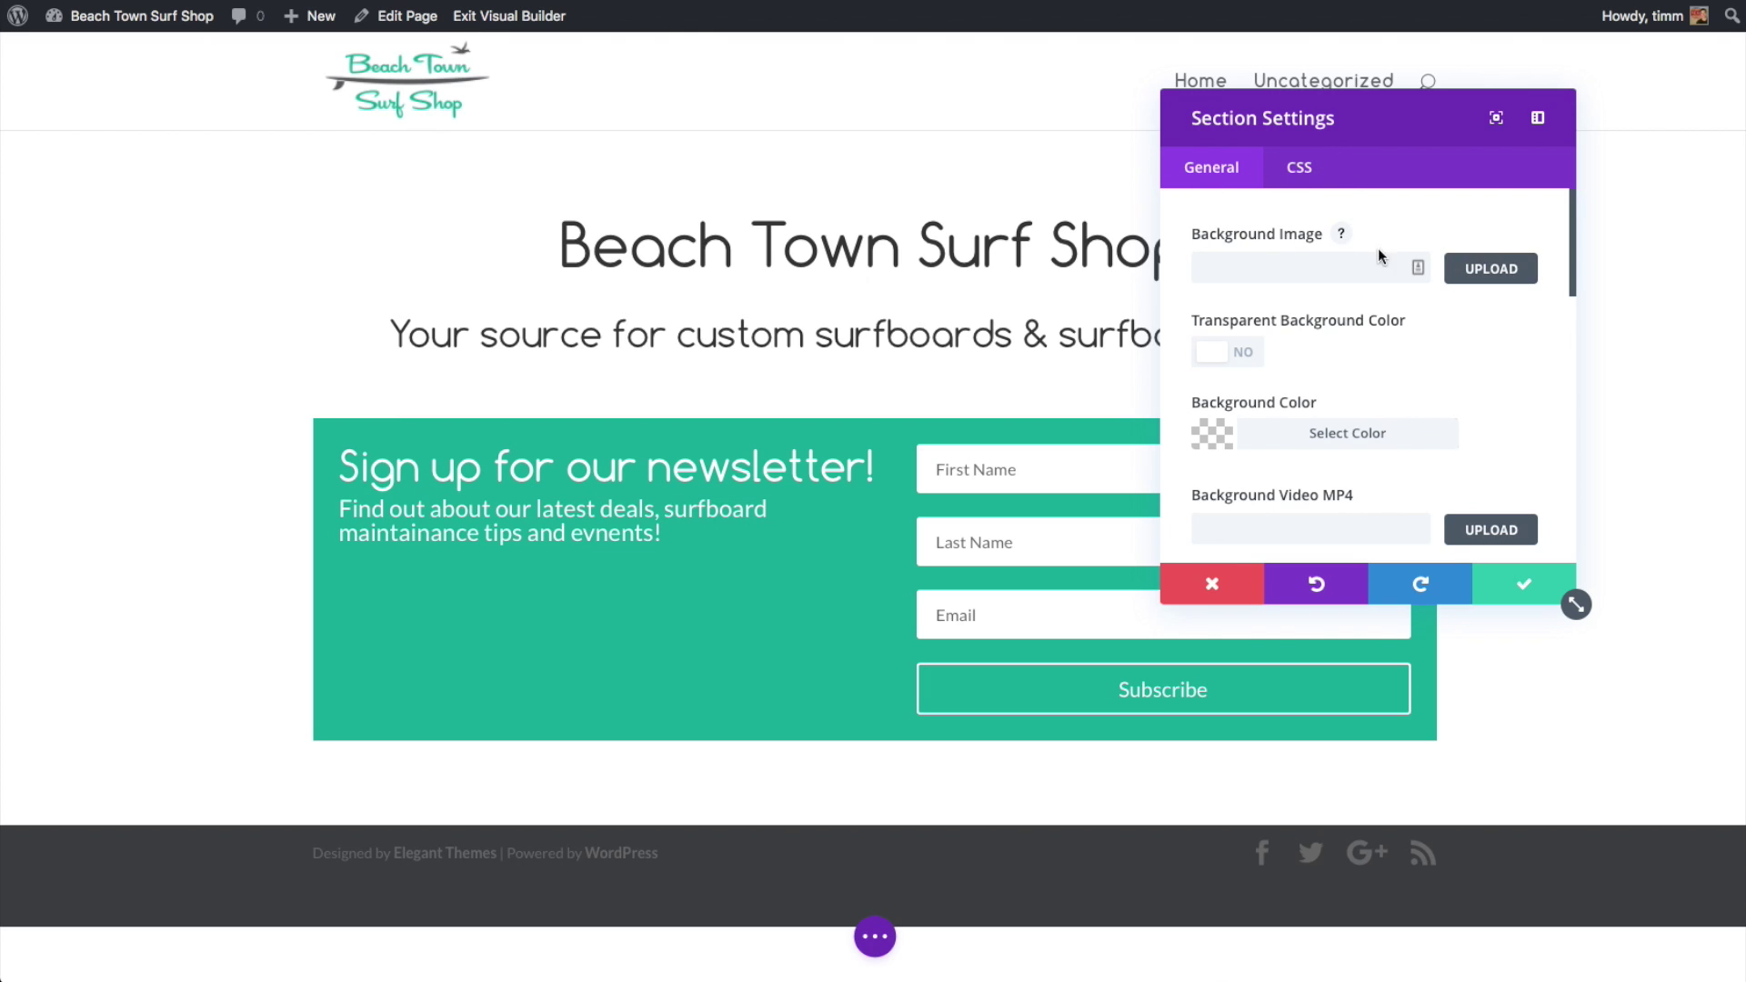
pyautogui.click(1496, 269)
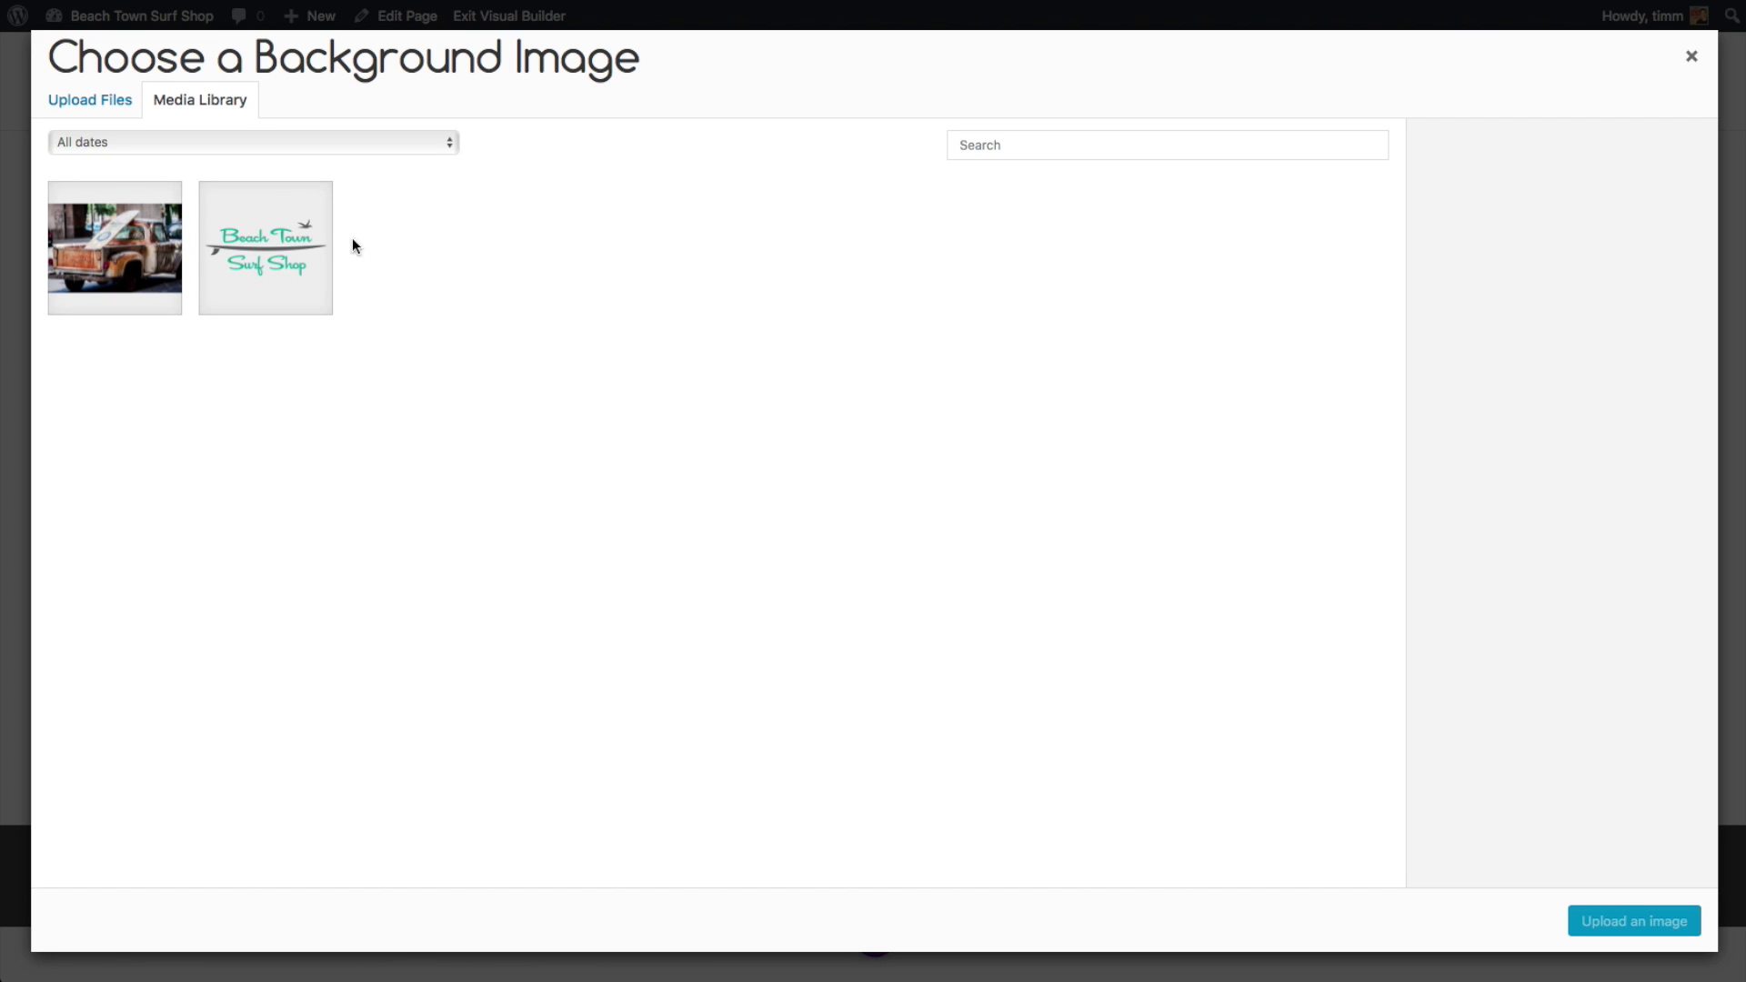
pyautogui.click(88, 103)
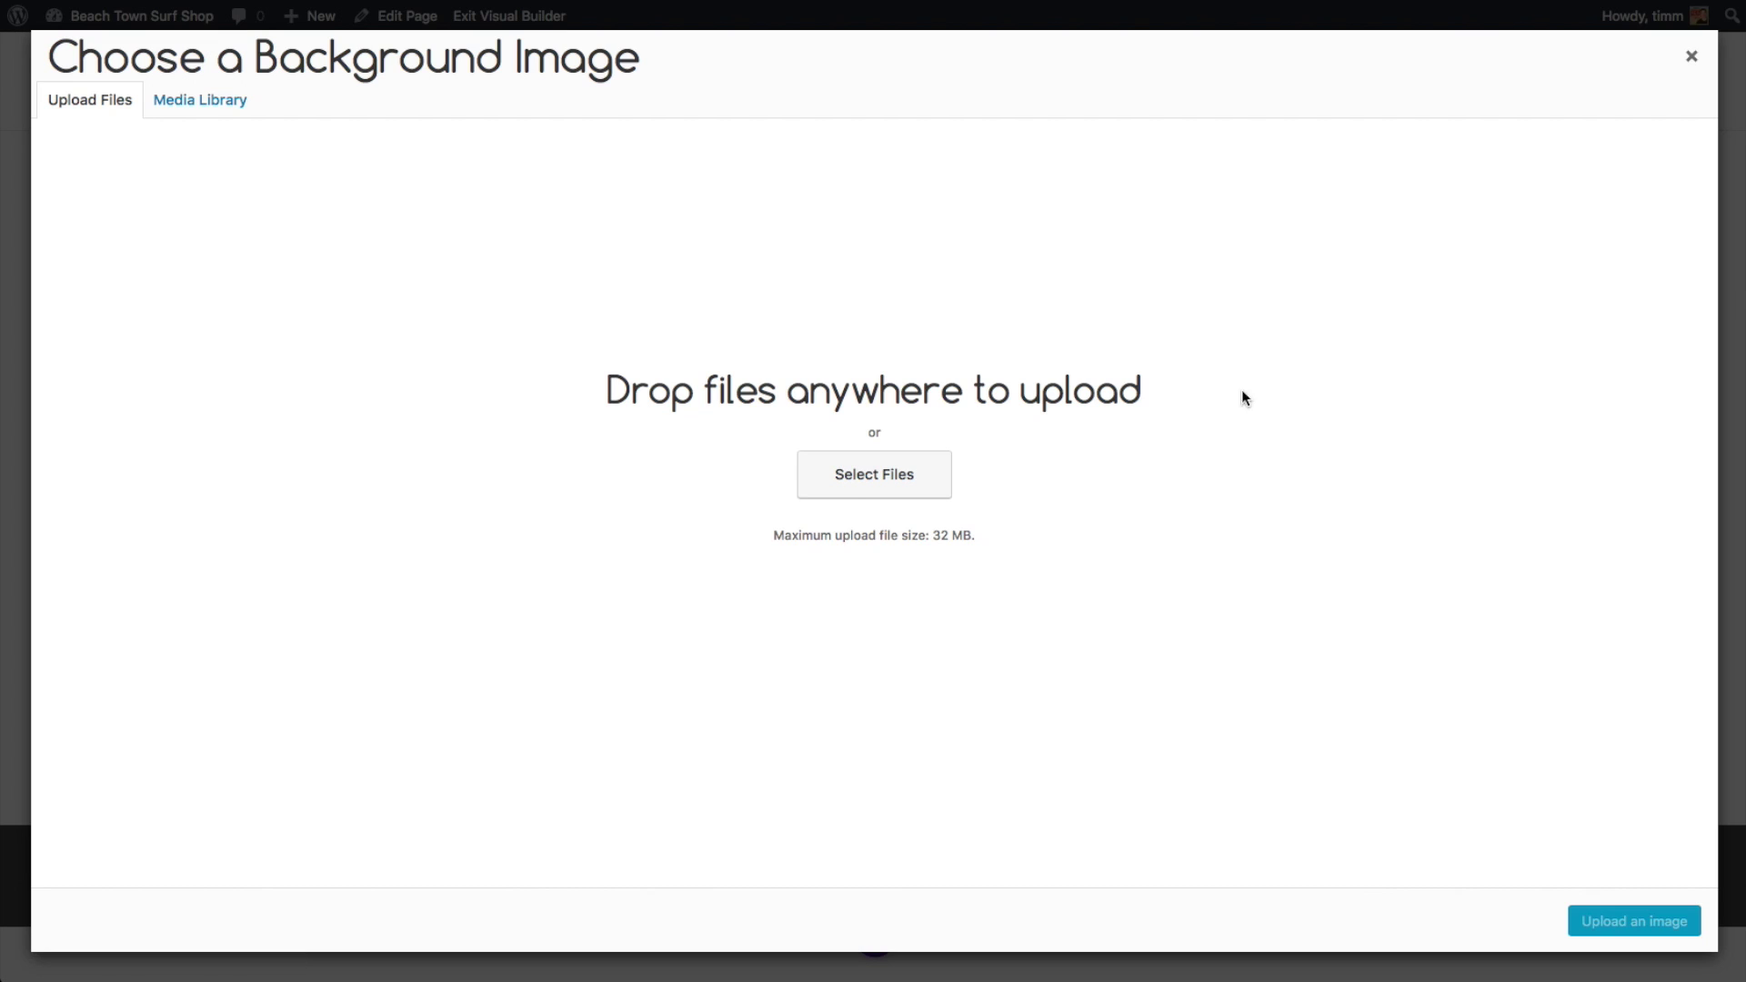
pyautogui.click(886, 472)
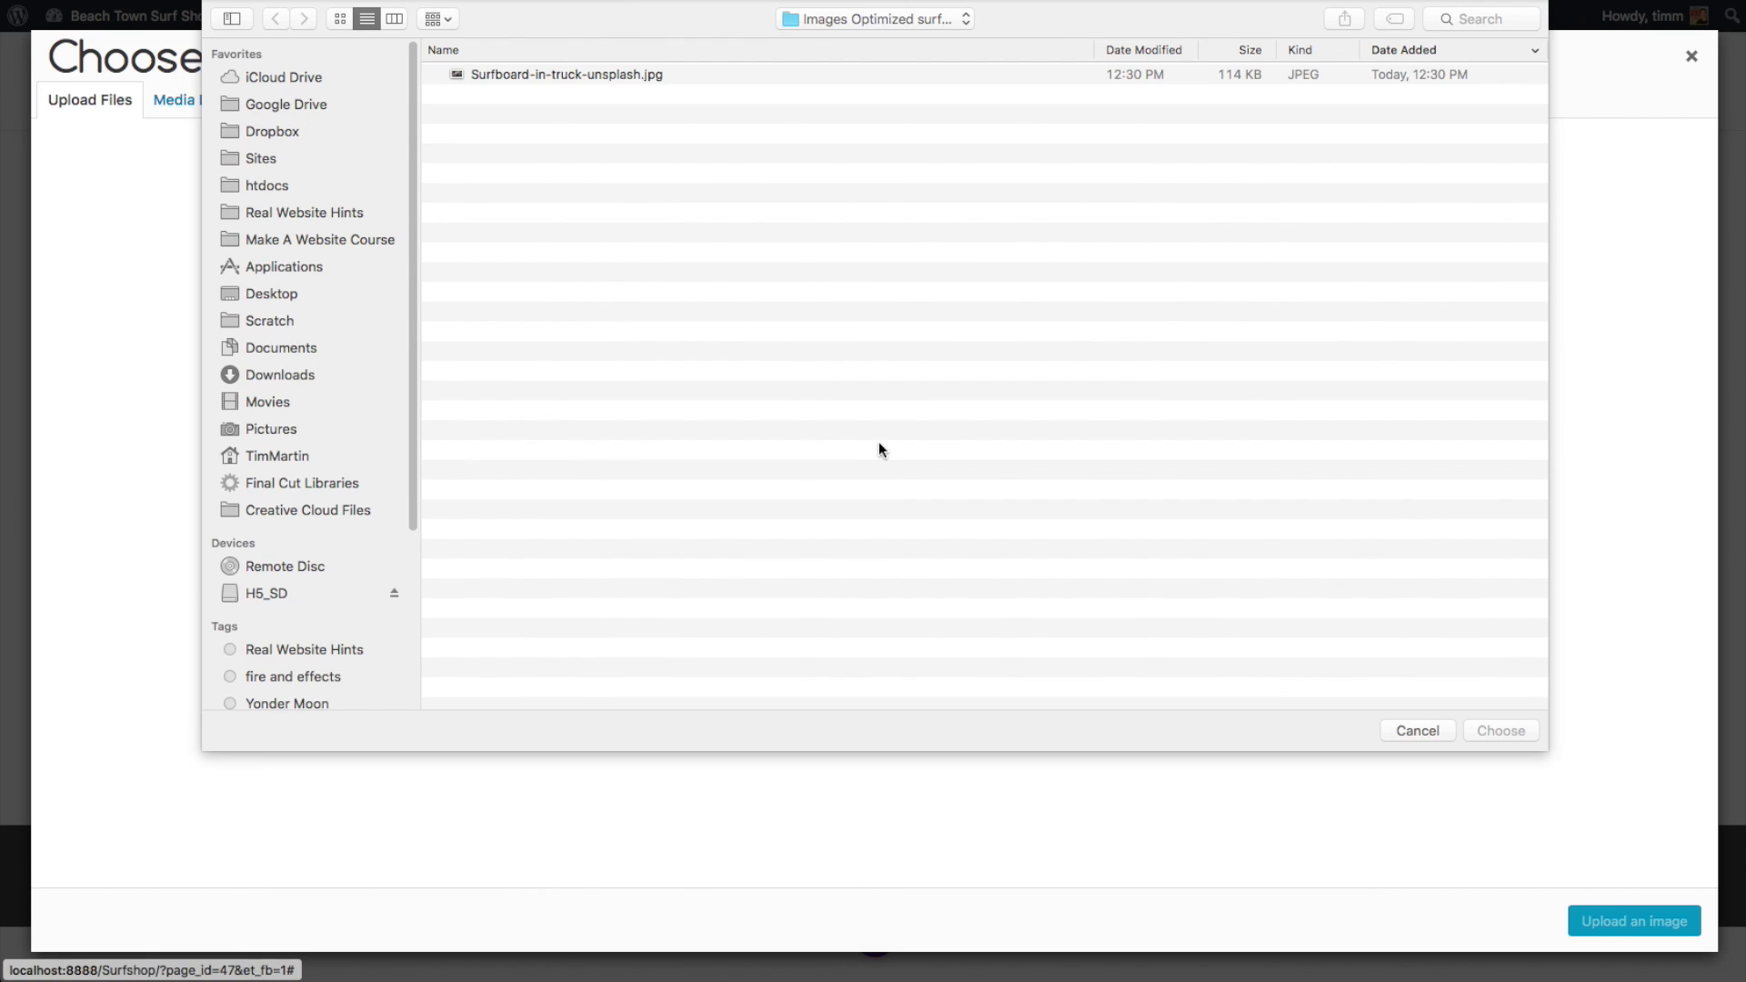
pyautogui.click(1444, 731)
pyautogui.click(190, 102)
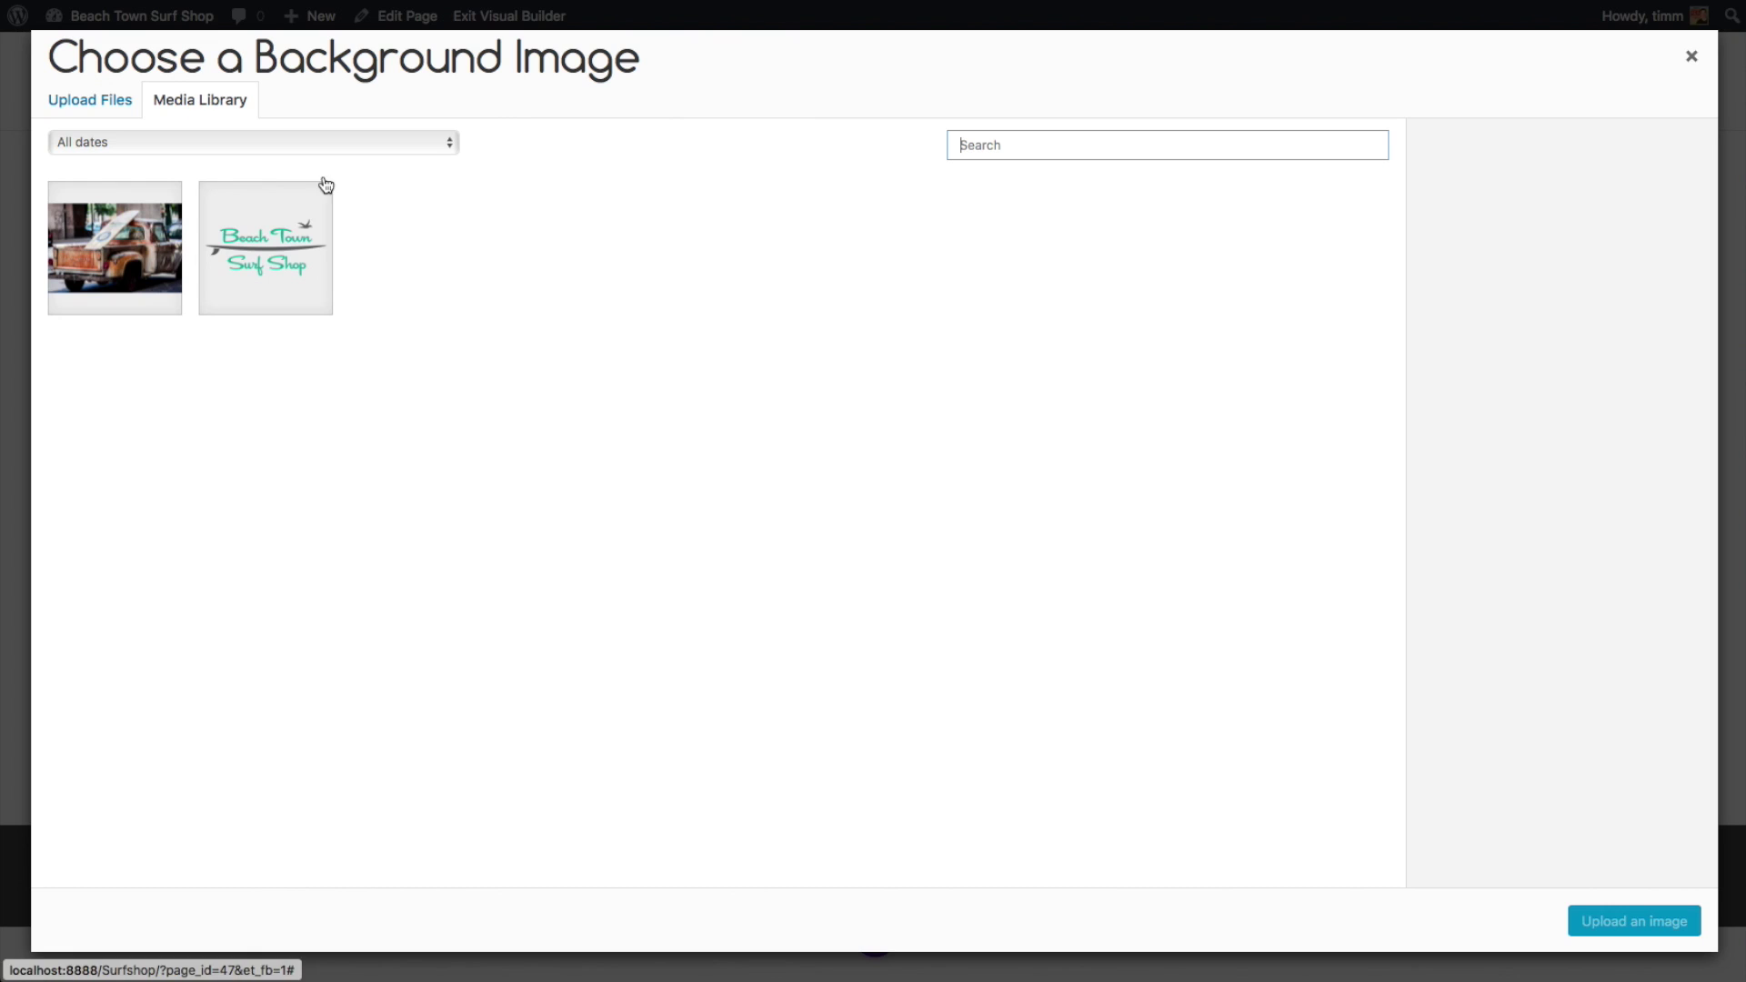
pyautogui.click(113, 252)
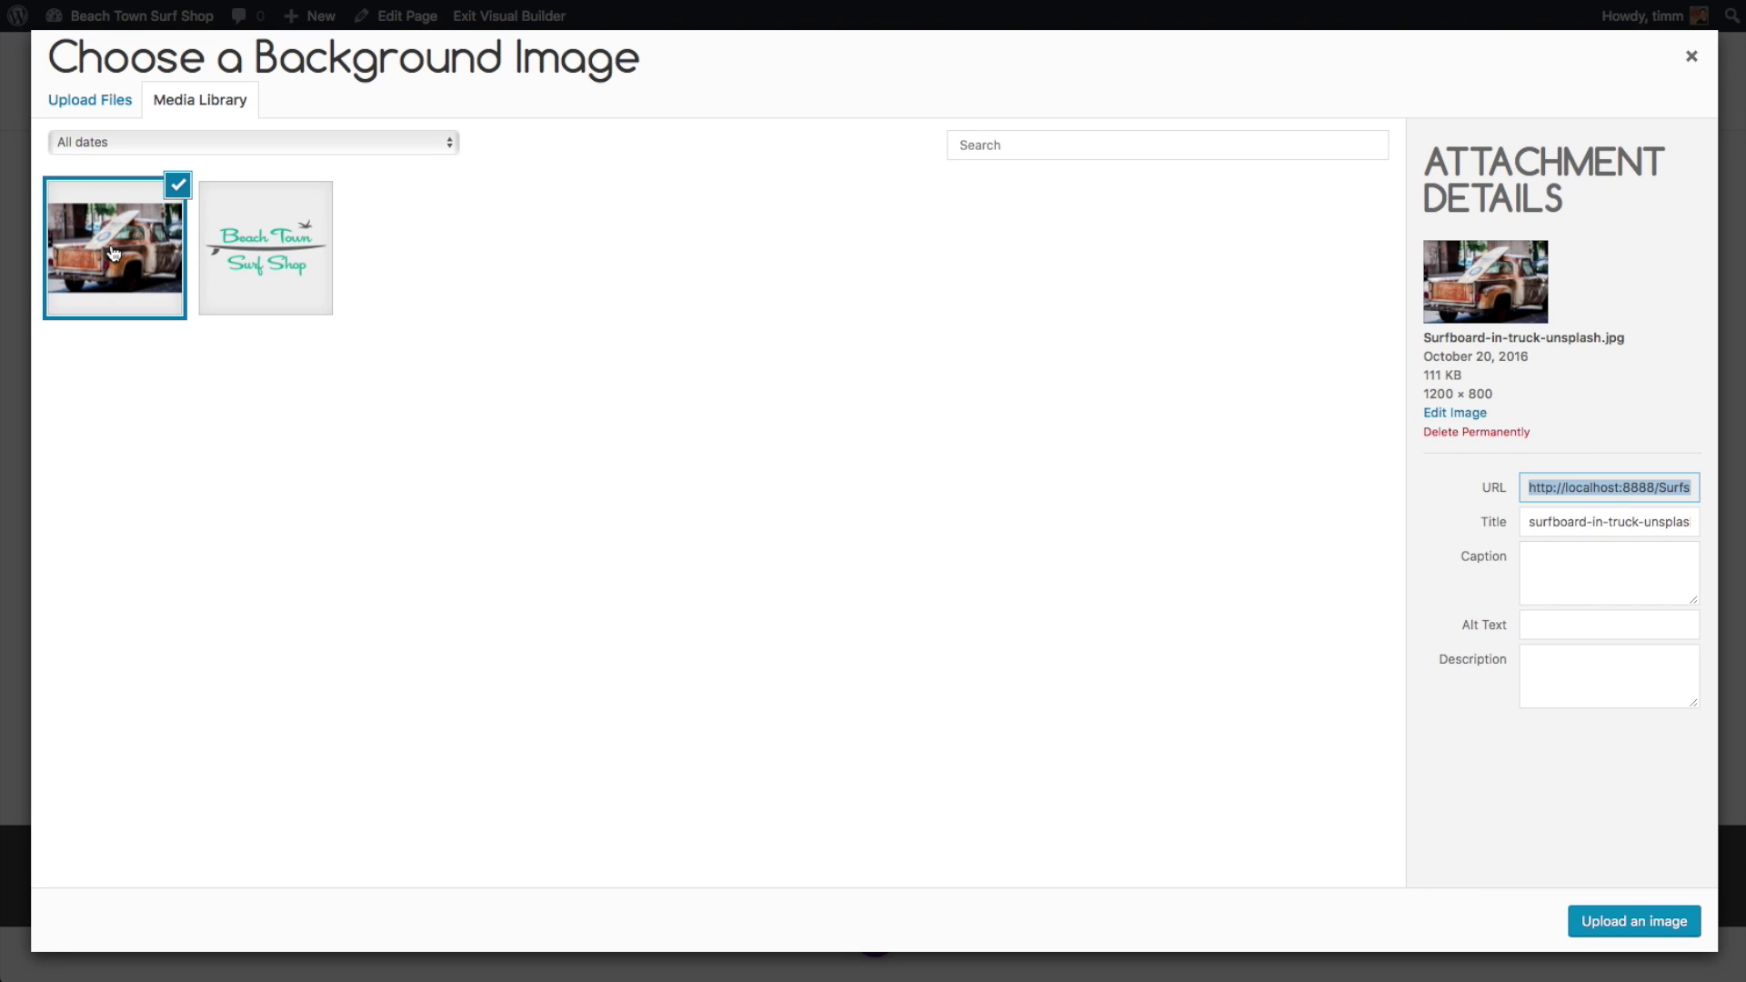
pyautogui.click(1668, 921)
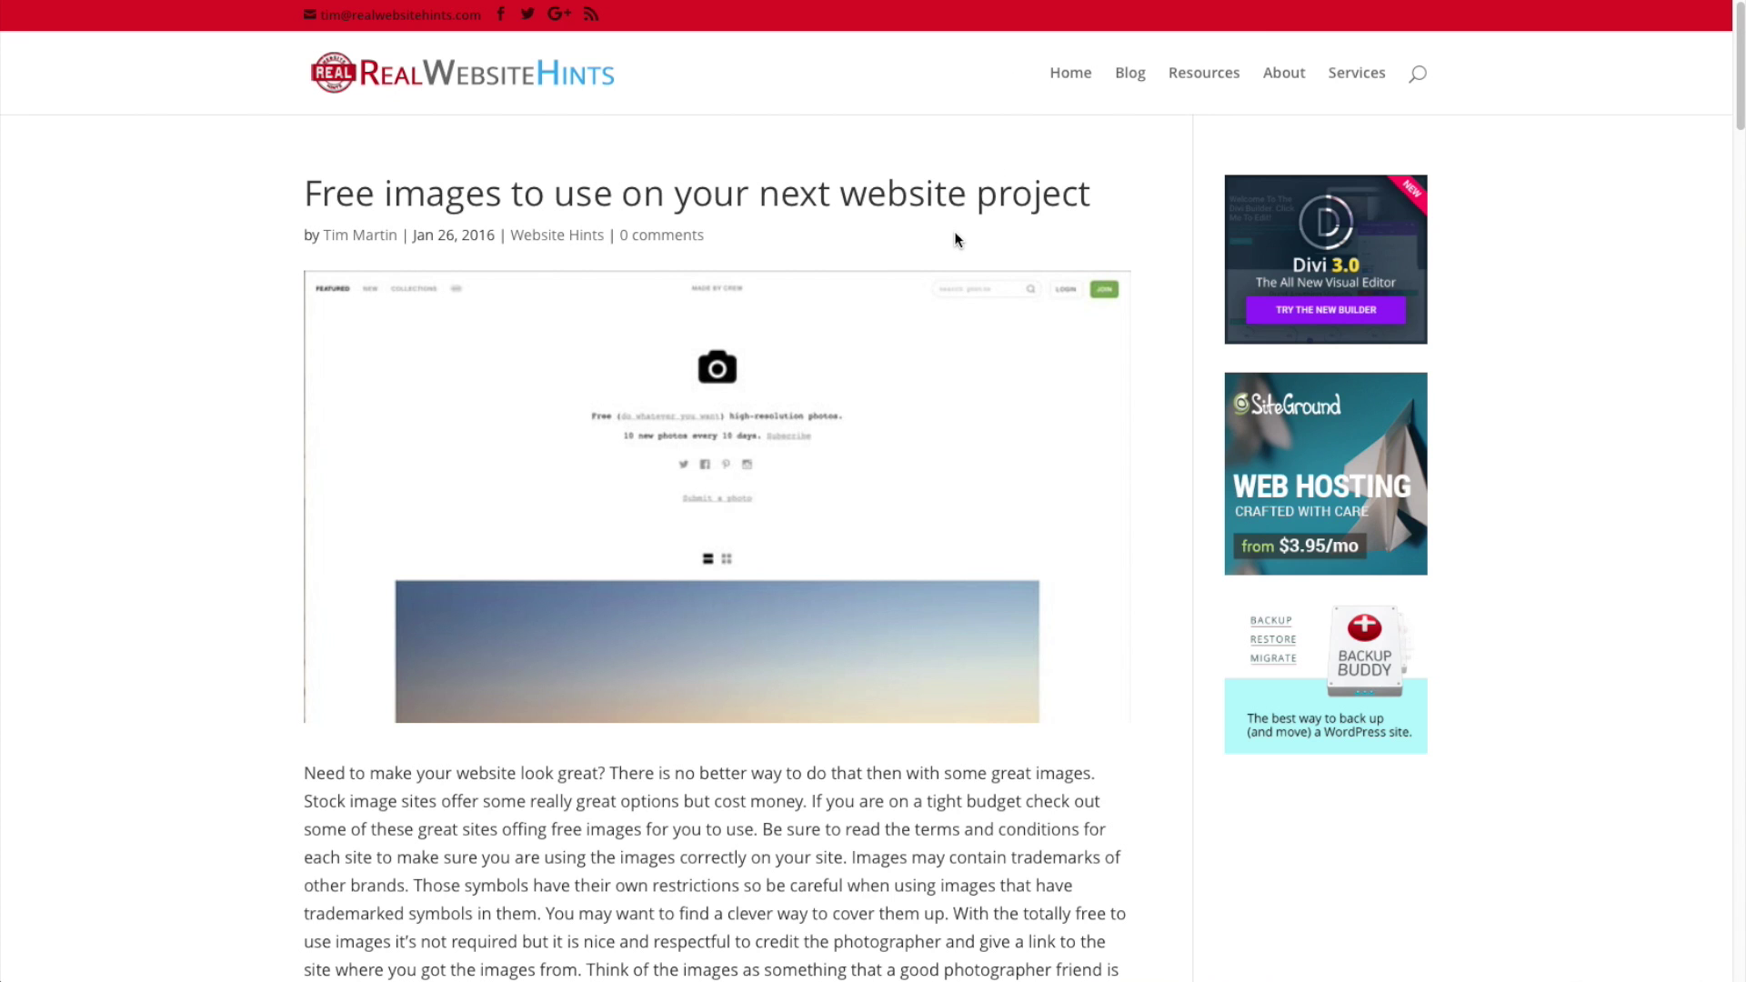
# Look through the Real Website Hints article on free image sources for website projects
pyautogui.scroll(-1, 925, 222)
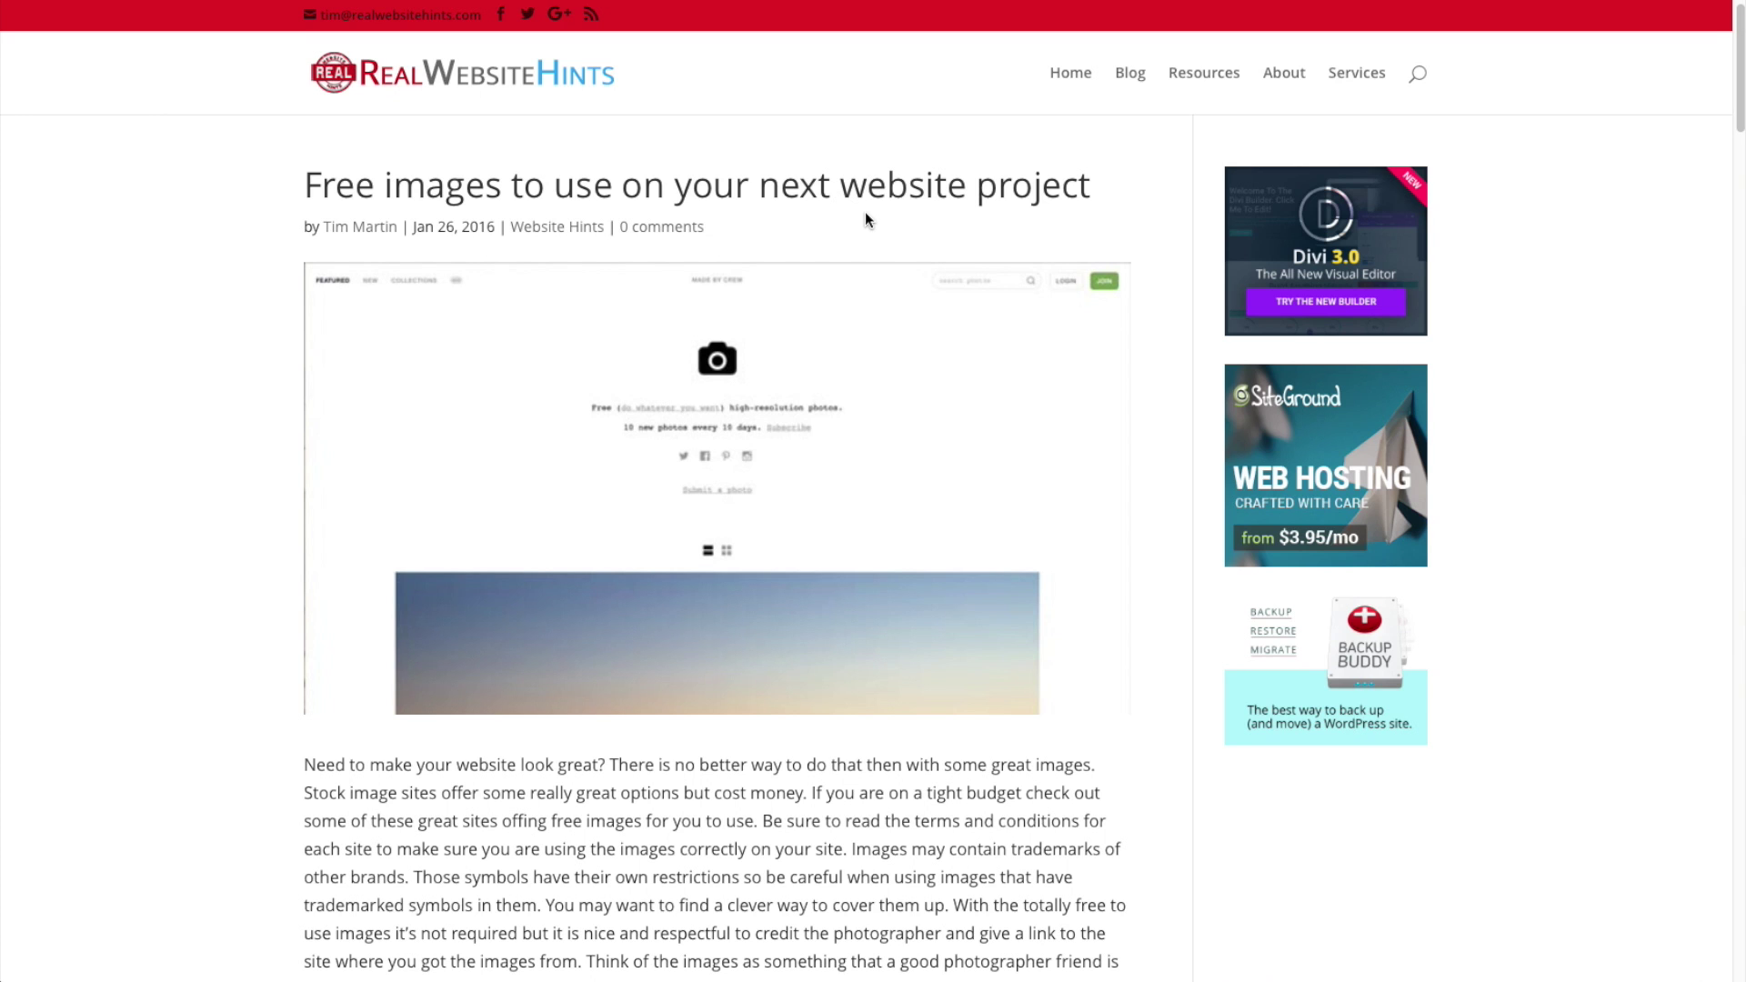
pyautogui.scroll(-12, 868, 220)
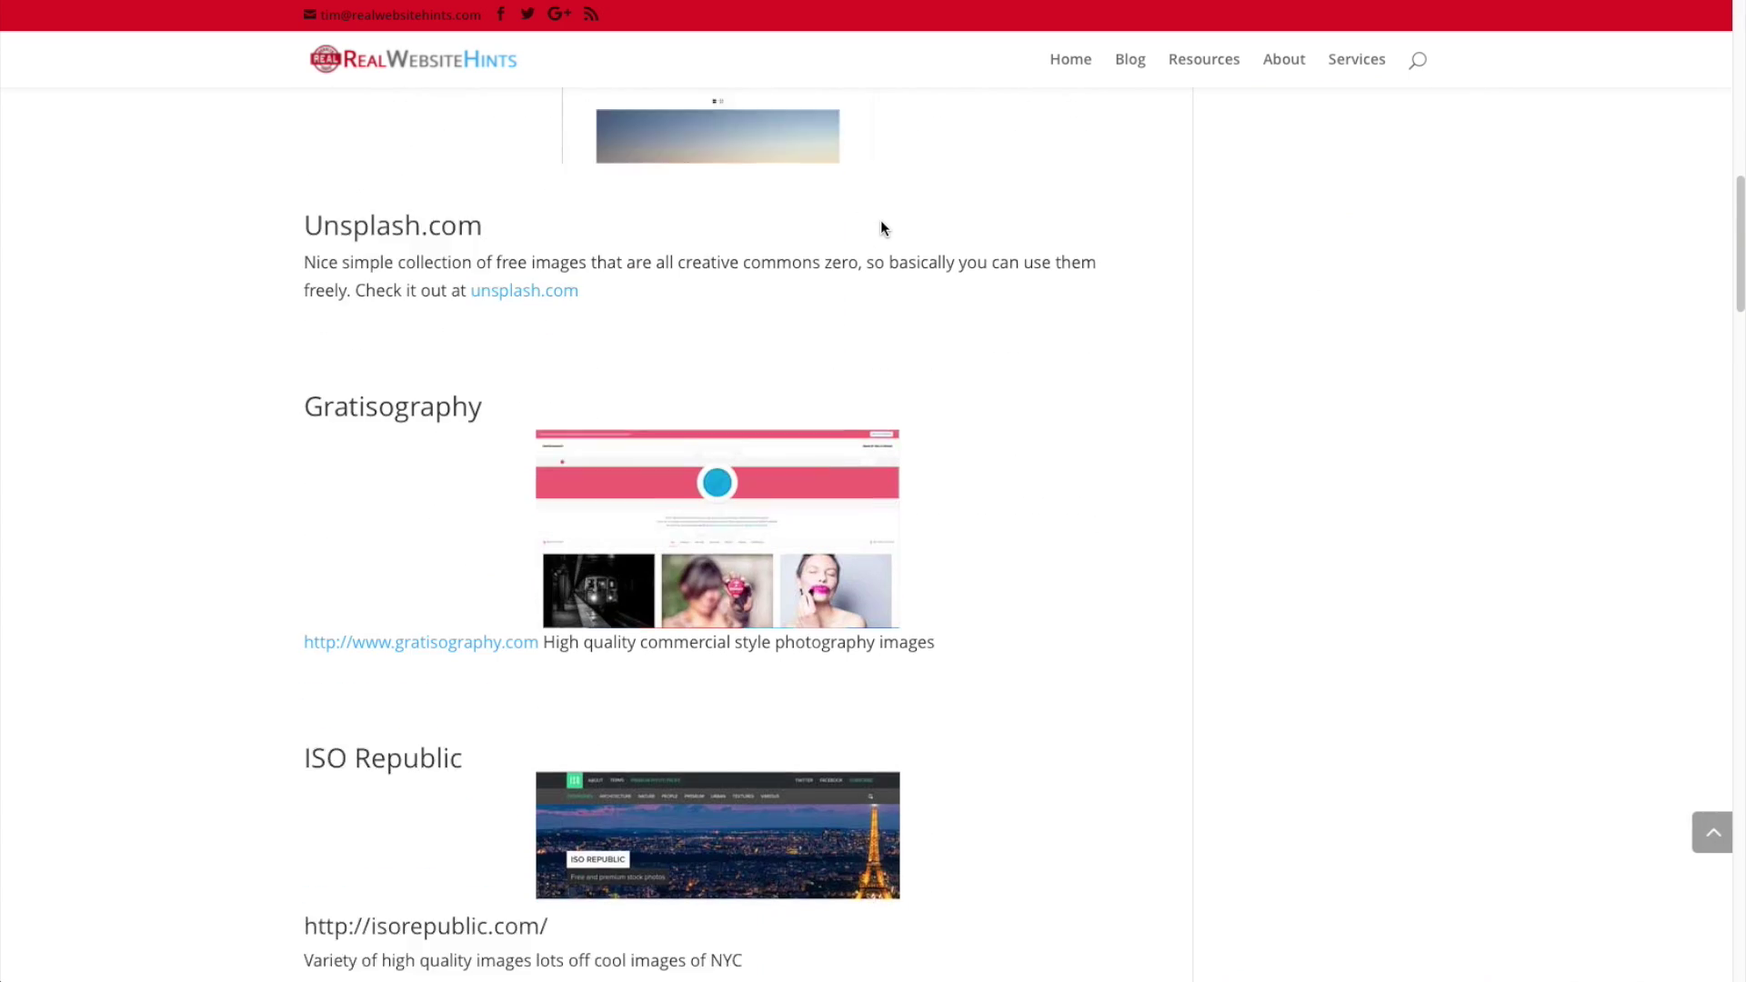
pyautogui.scroll(-10, 881, 223)
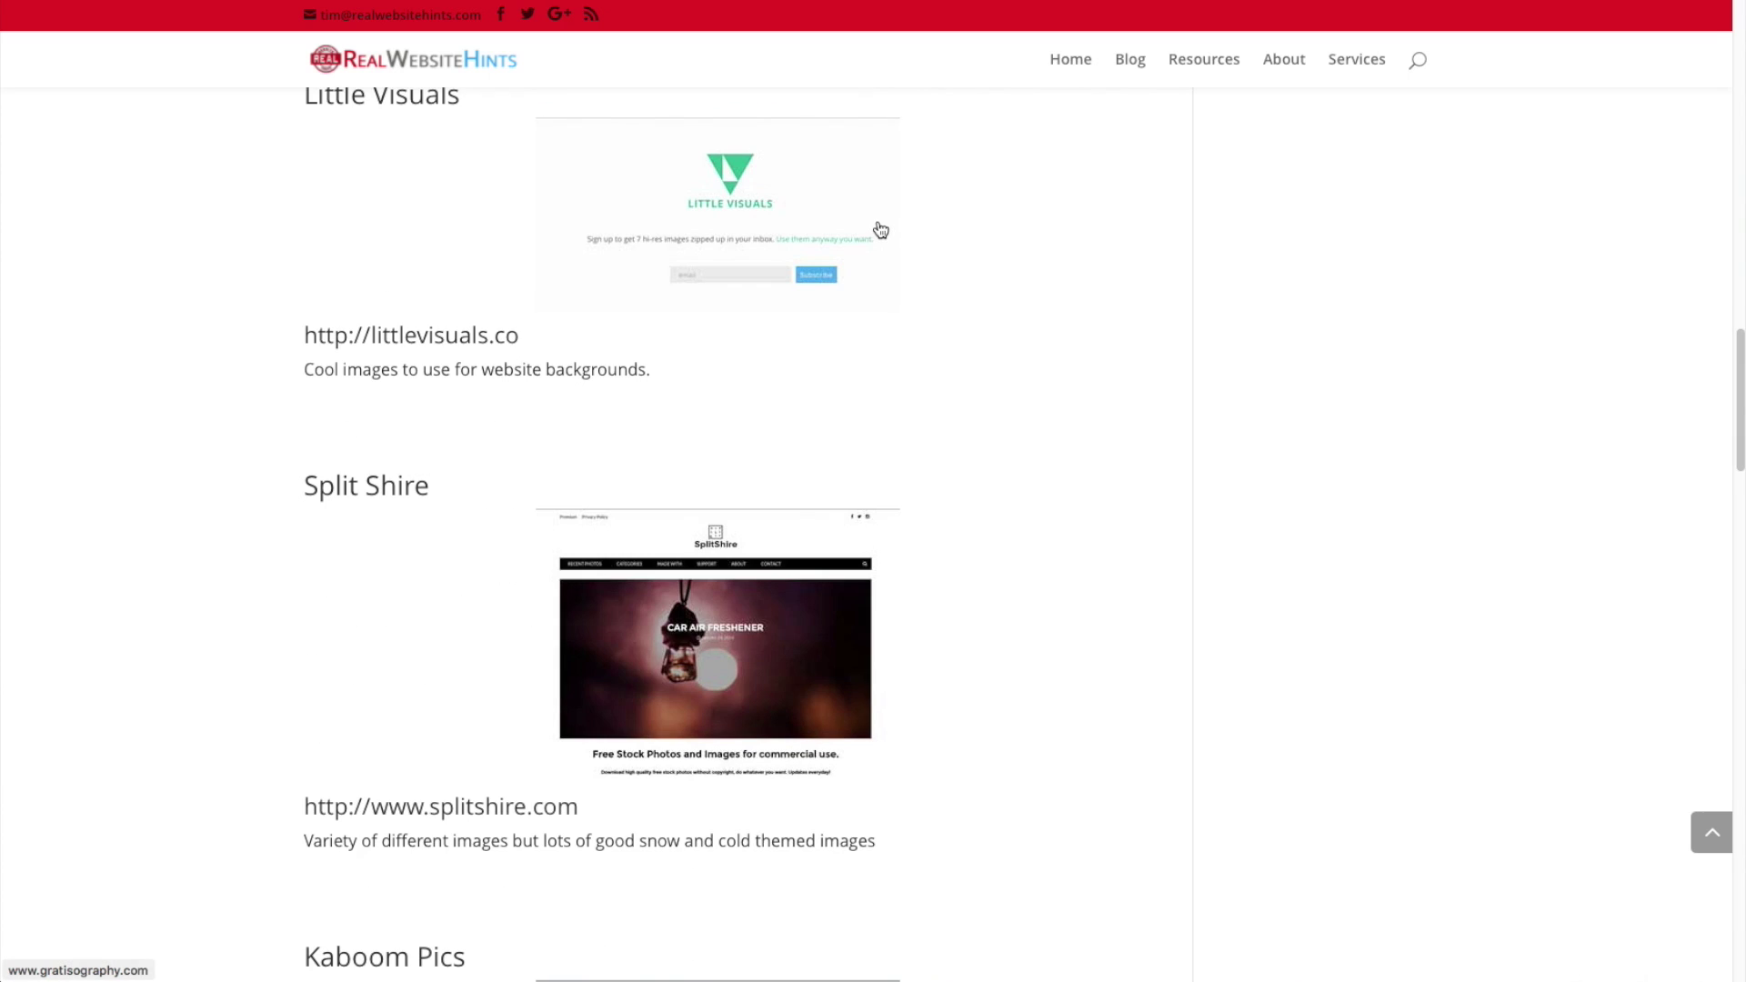
pyautogui.scroll(-7, 876, 223)
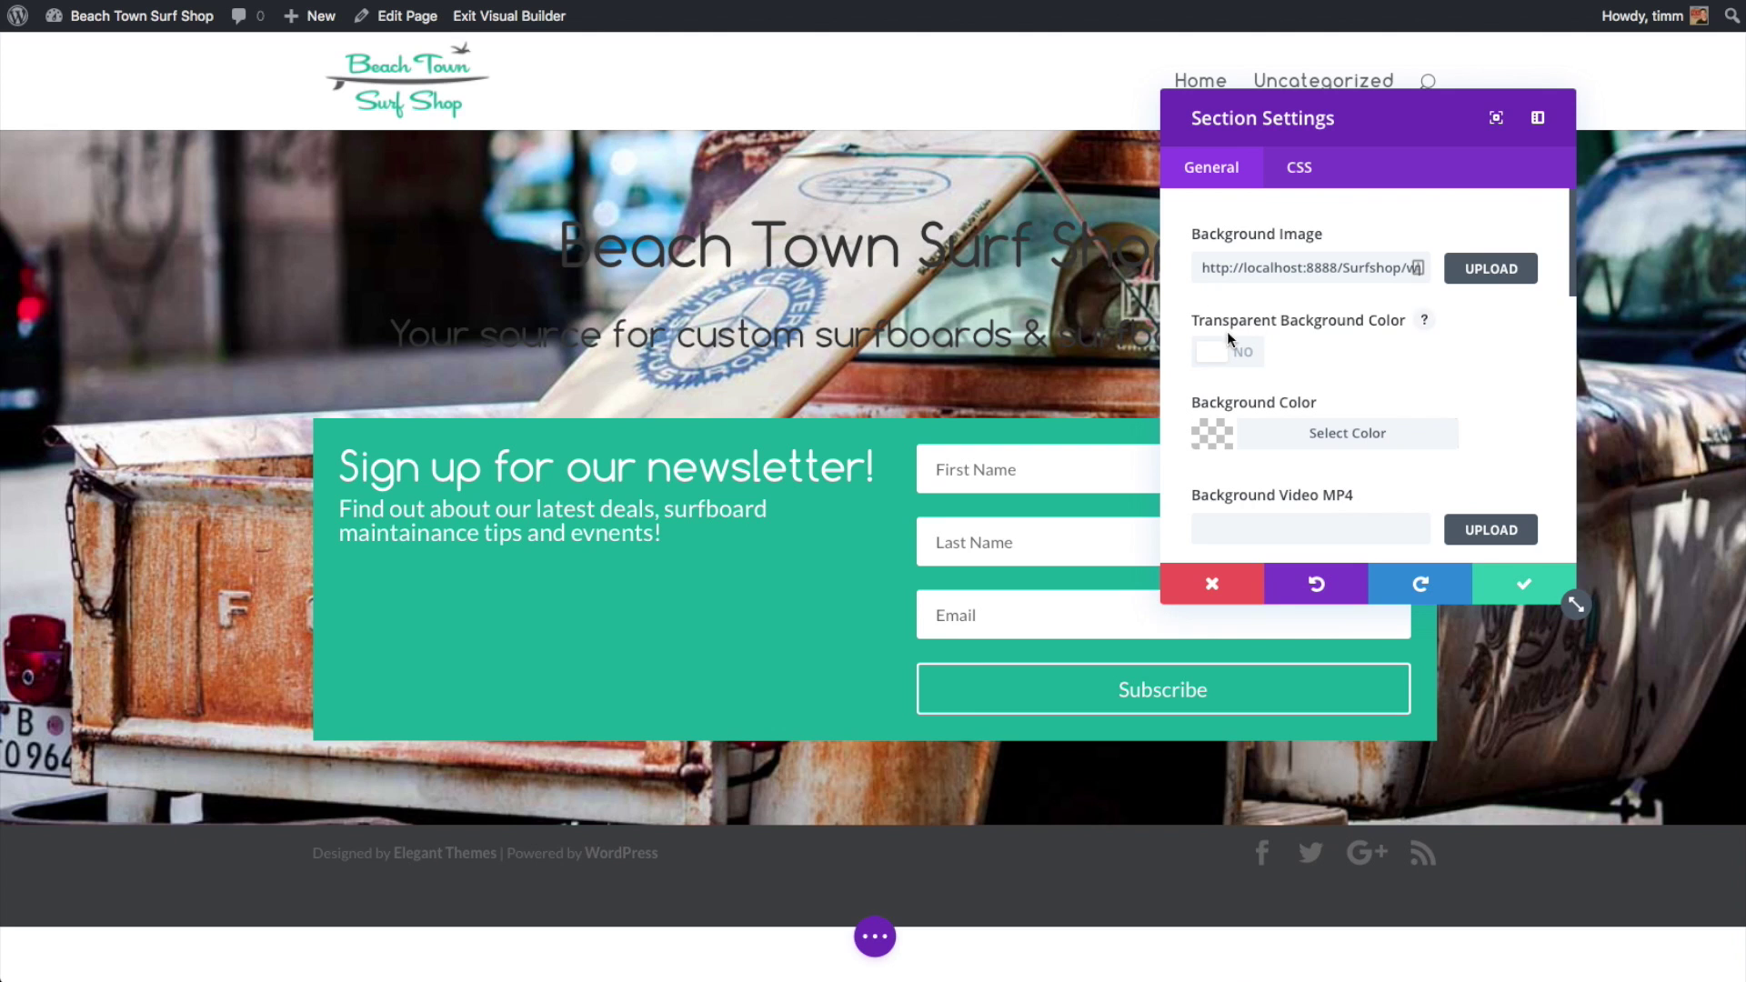
# Save the section settings and add a Divider module with height 100 beneath the Beach Town Surf Shop heading
pyautogui.click(1523, 584)
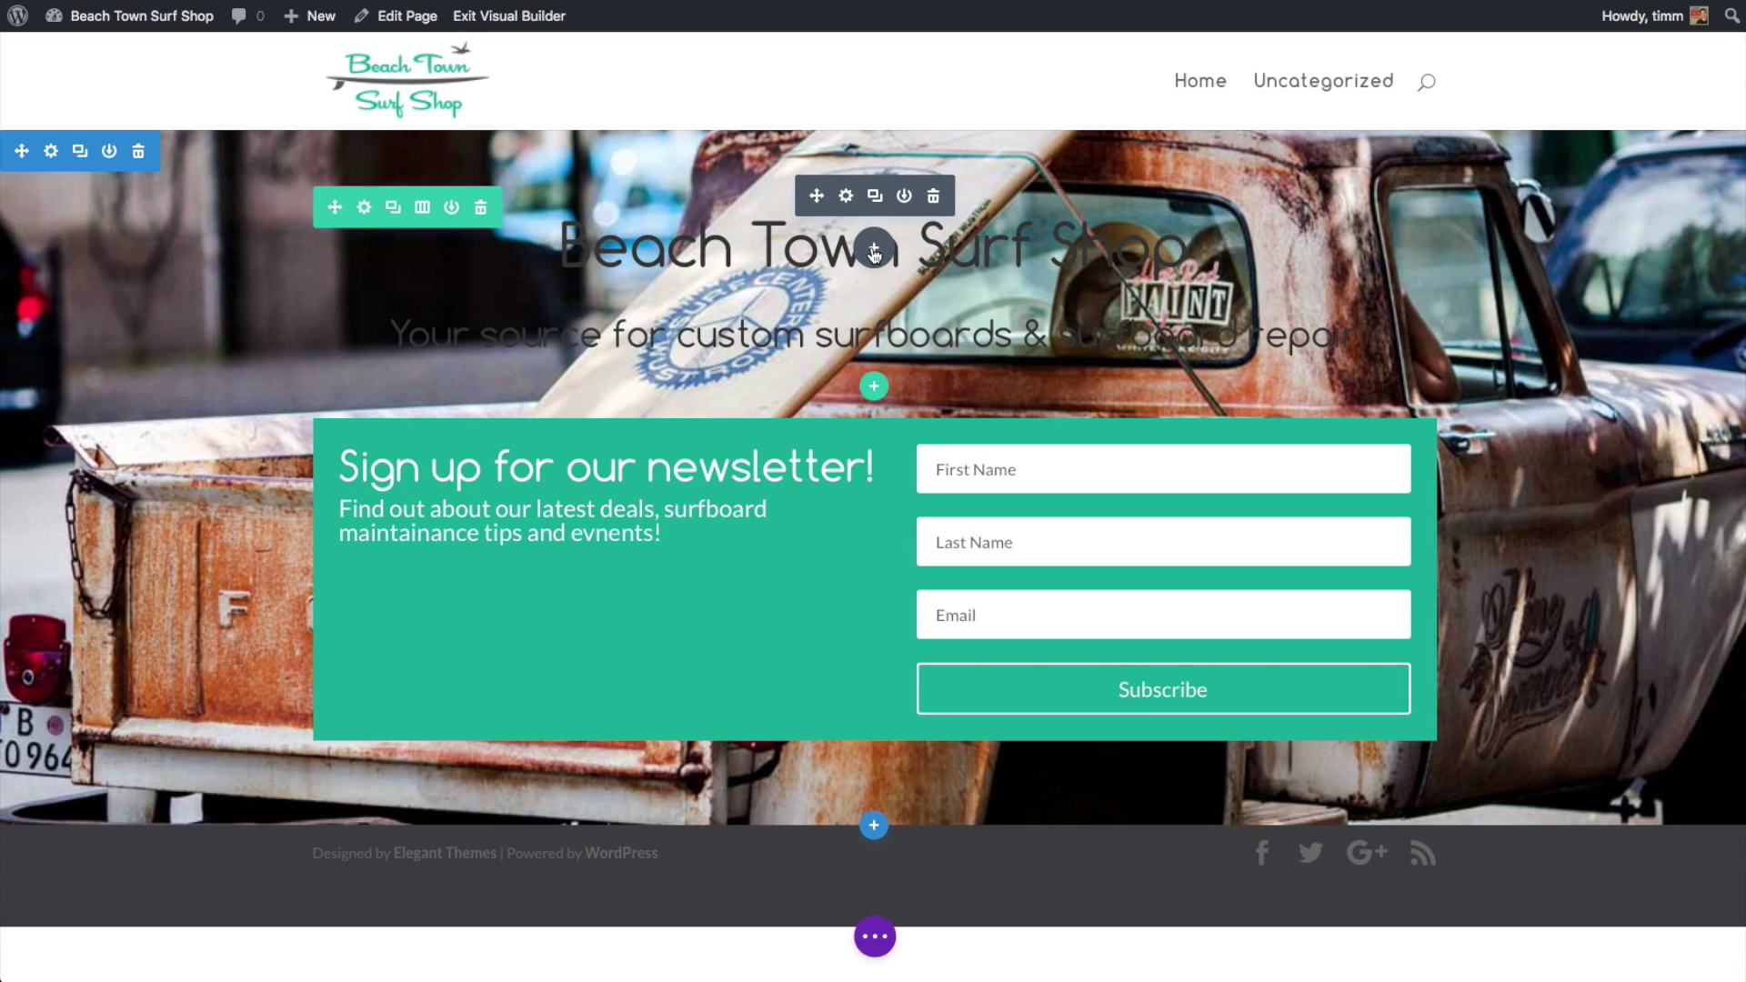
pyautogui.click(874, 251)
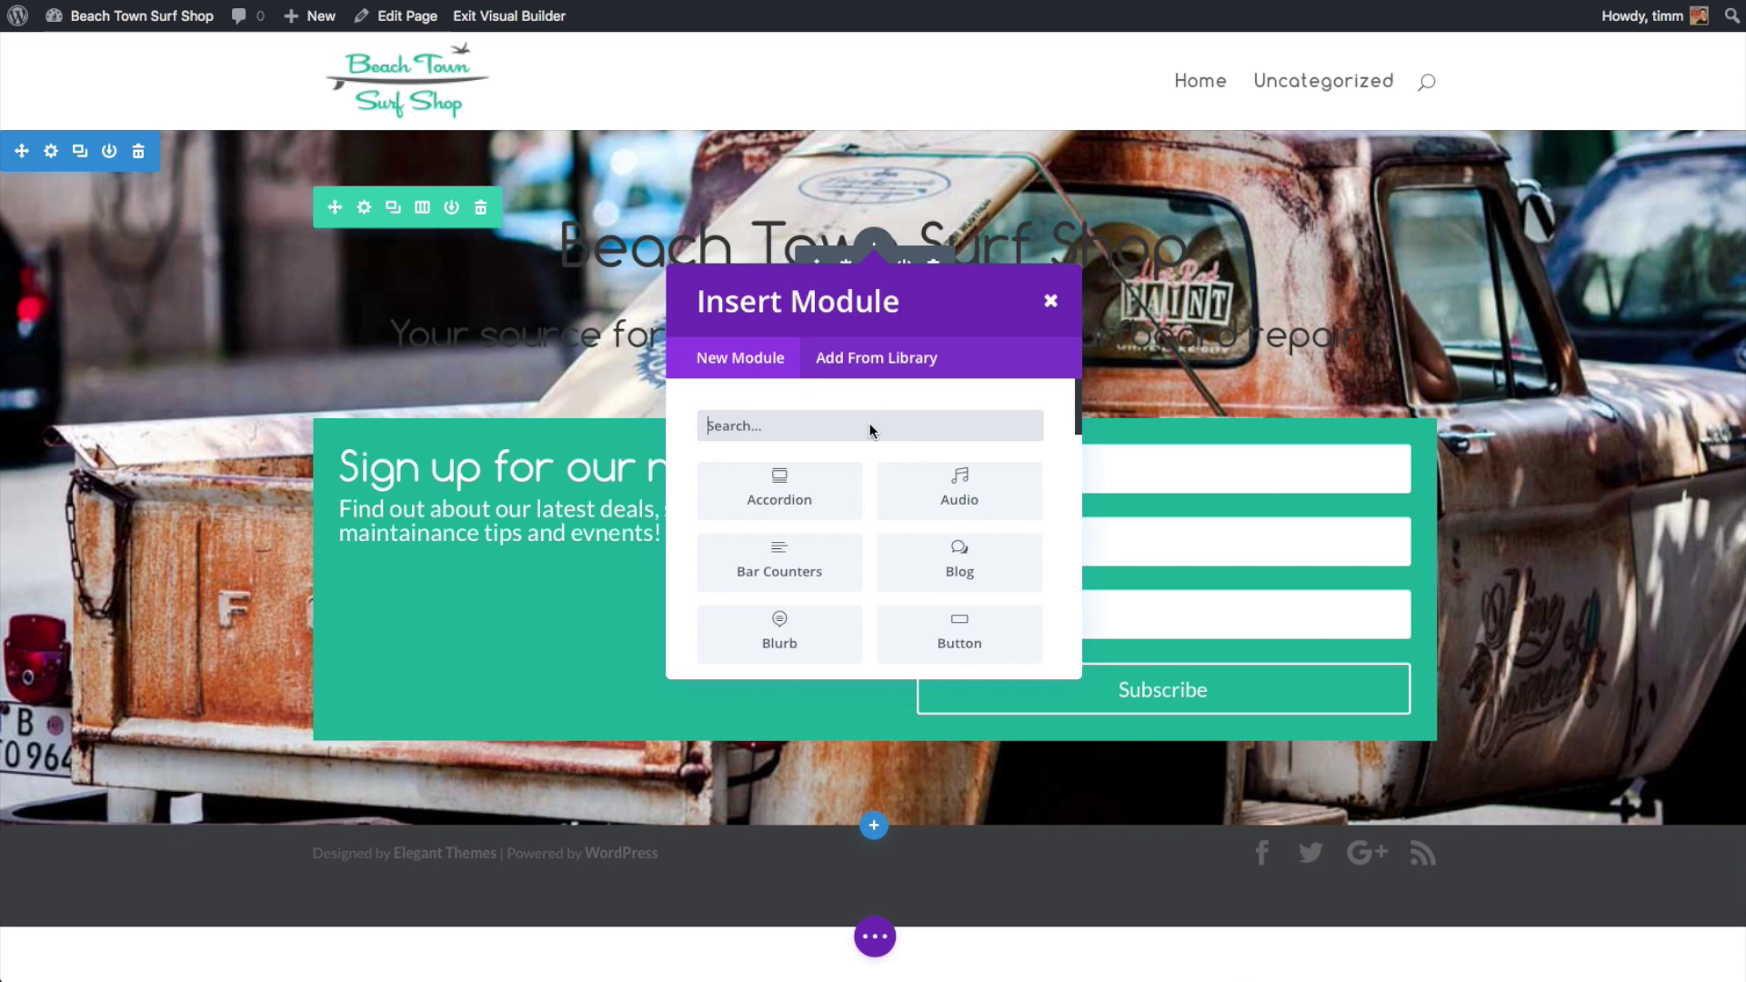
pyautogui.write('di')
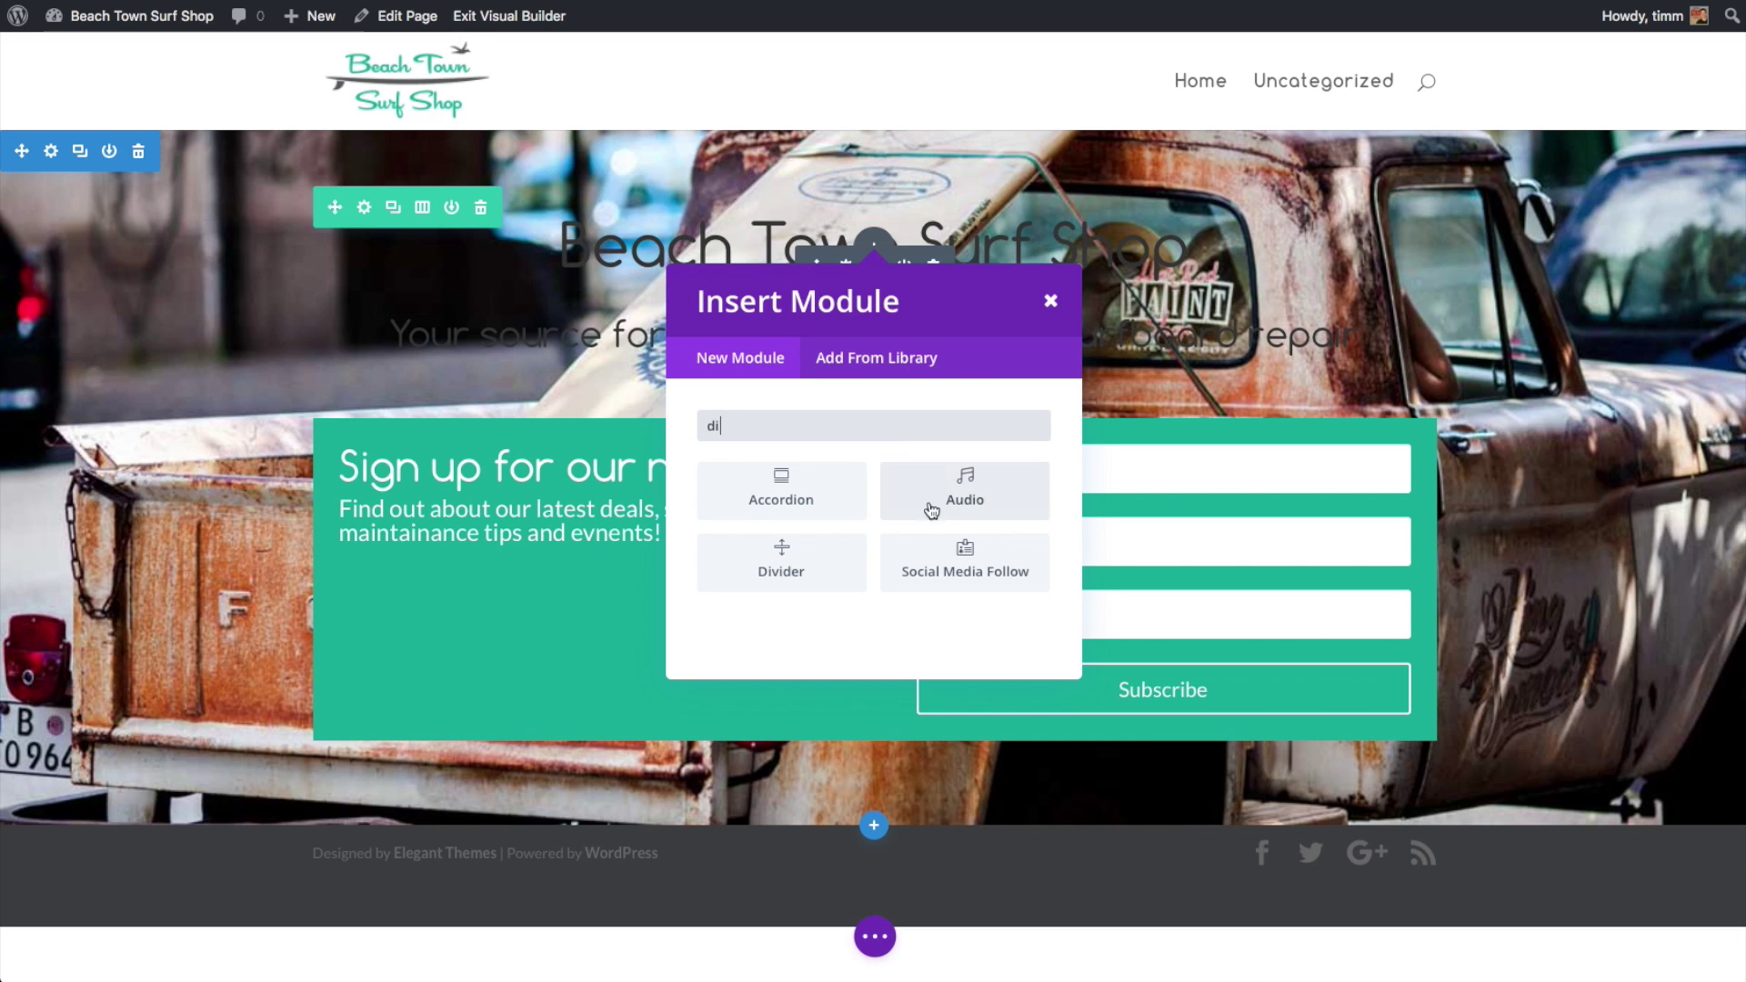
pyautogui.click(838, 553)
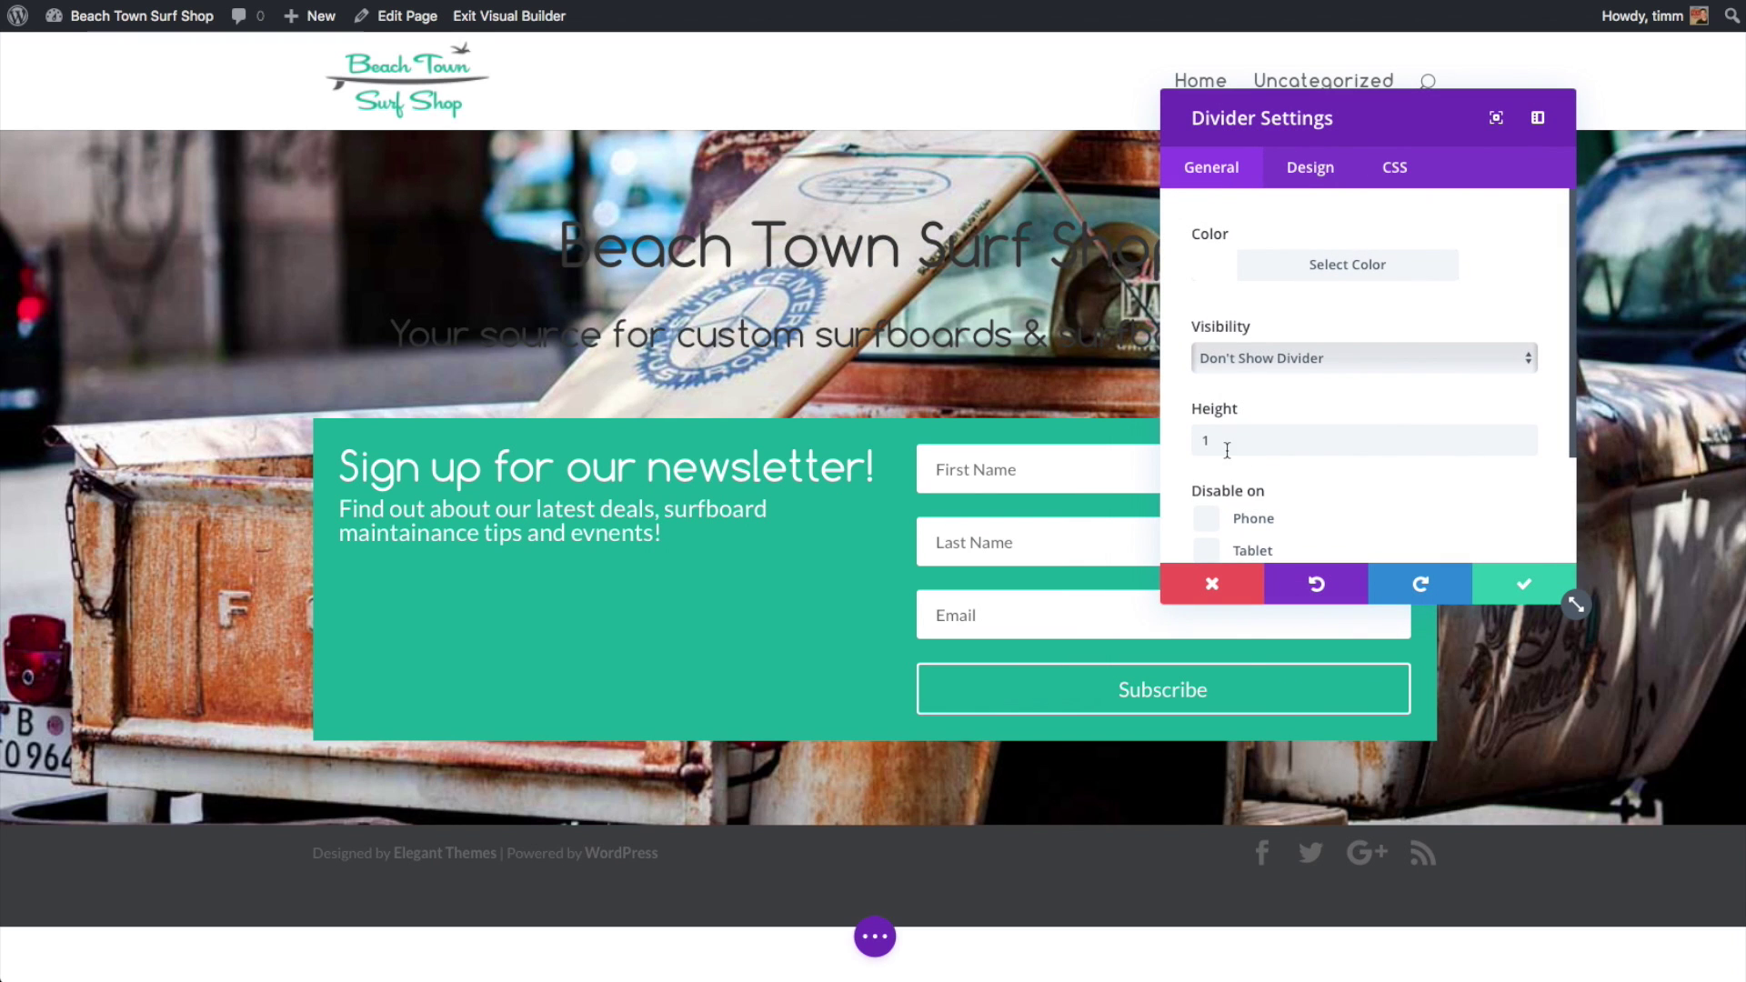
pyautogui.click(1261, 440)
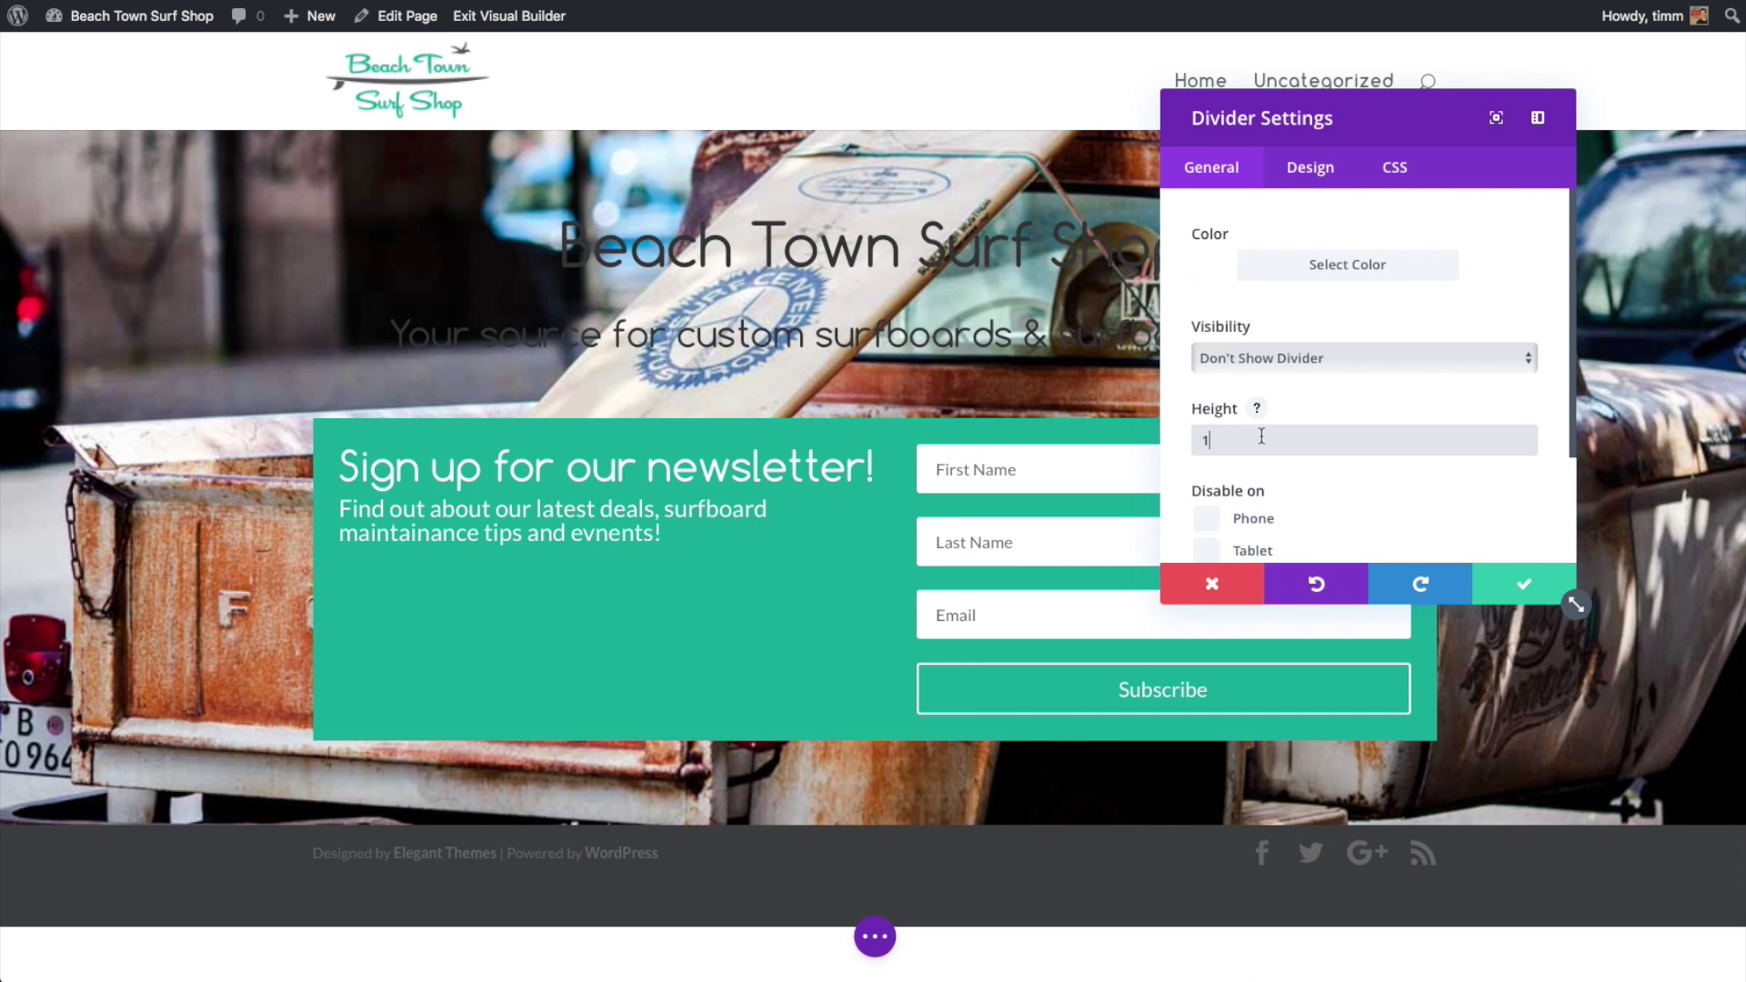
pyautogui.write('00')
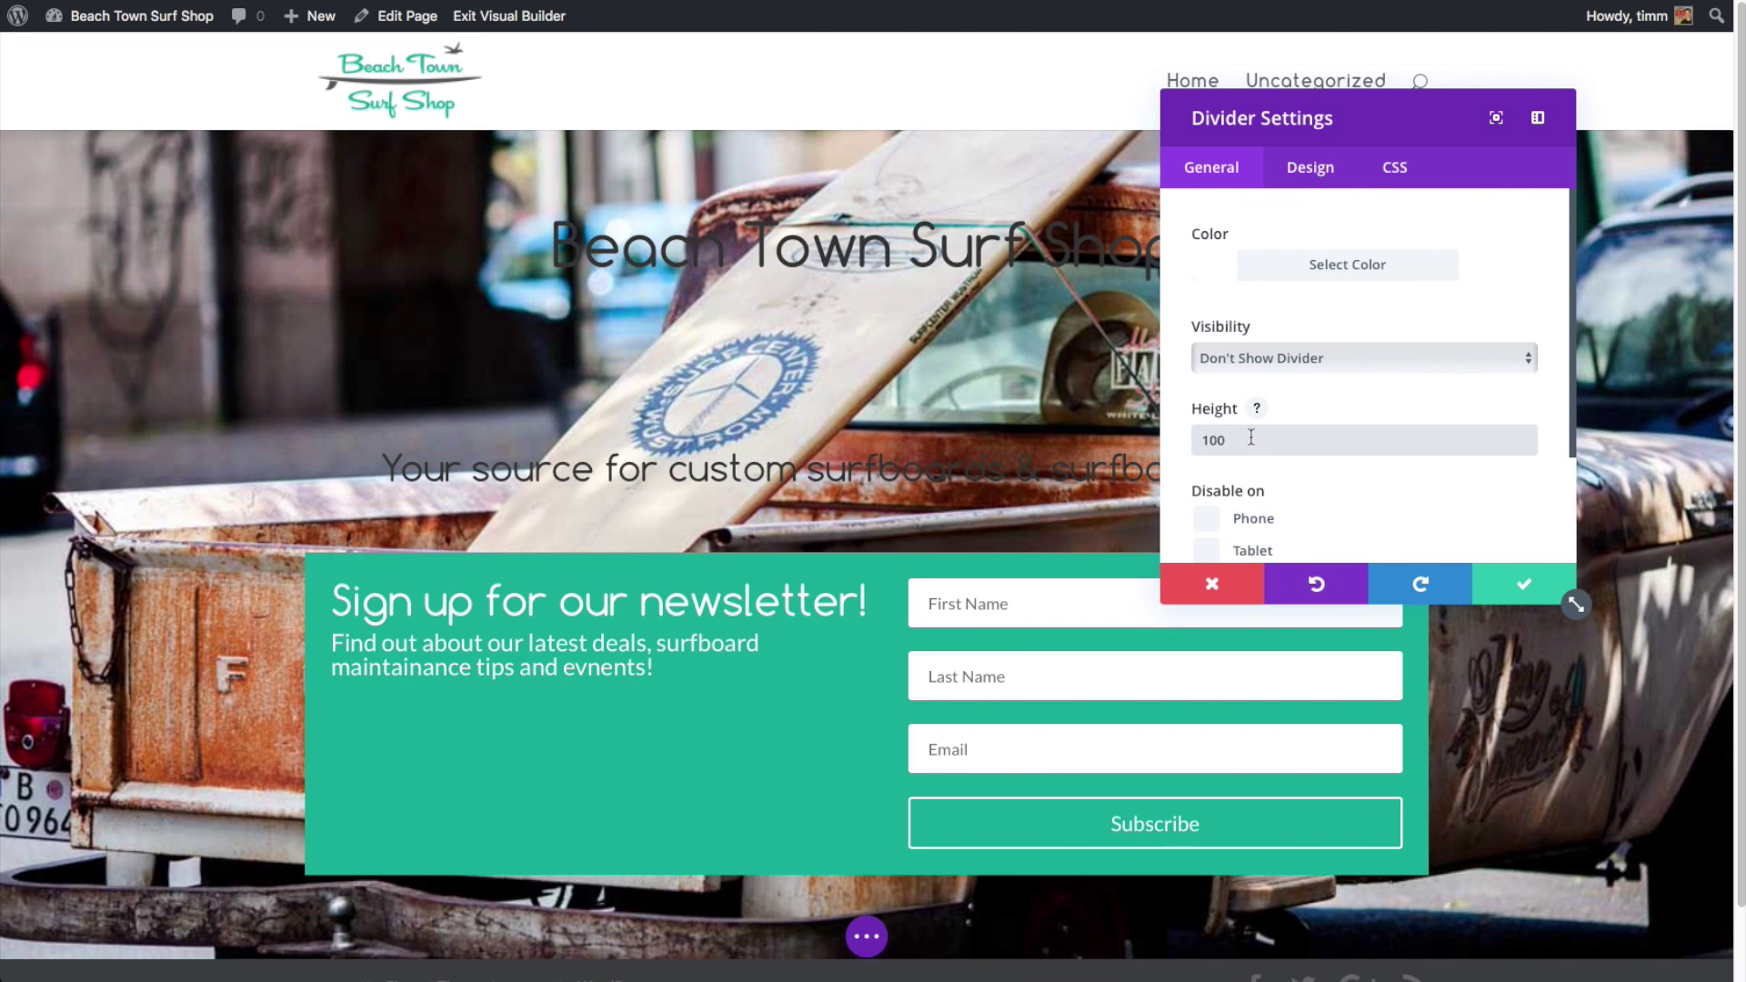
pyautogui.click(1514, 582)
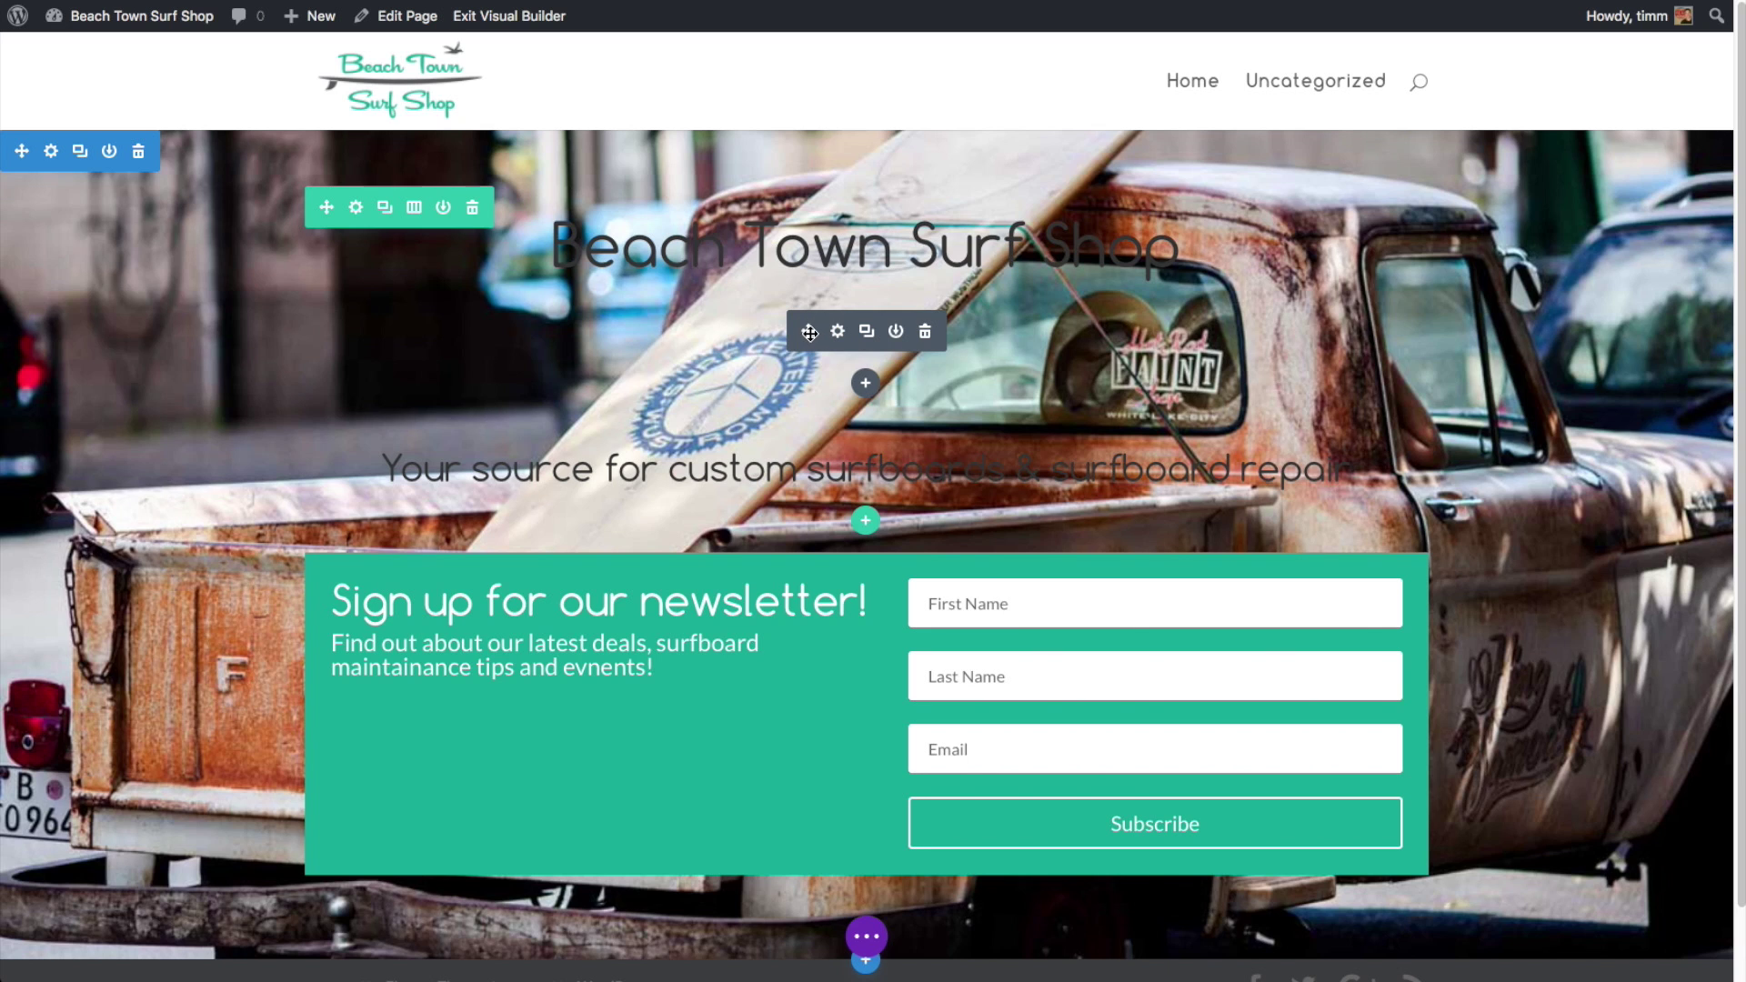
# Move the divider above the Beach Town Surf Shop heading and place a duplicate of it below the newsletter form
pyautogui.moveTo(811, 323); pyautogui.dragTo(850, 211)
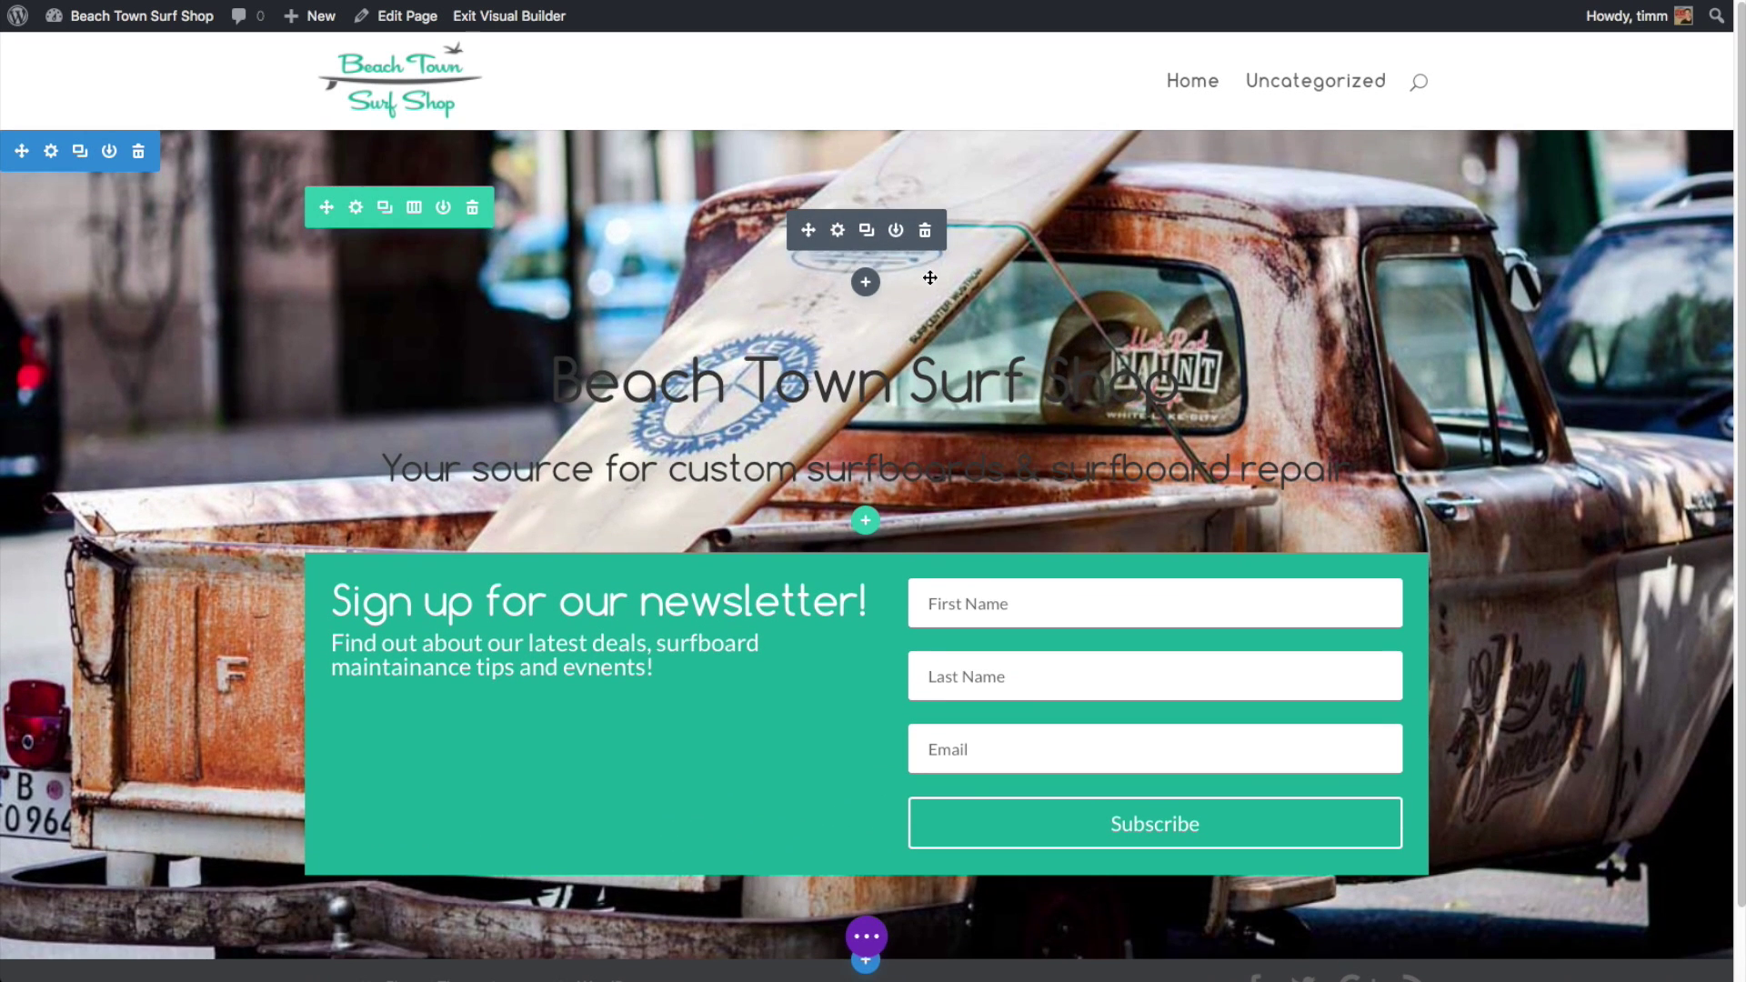
pyautogui.click(870, 236)
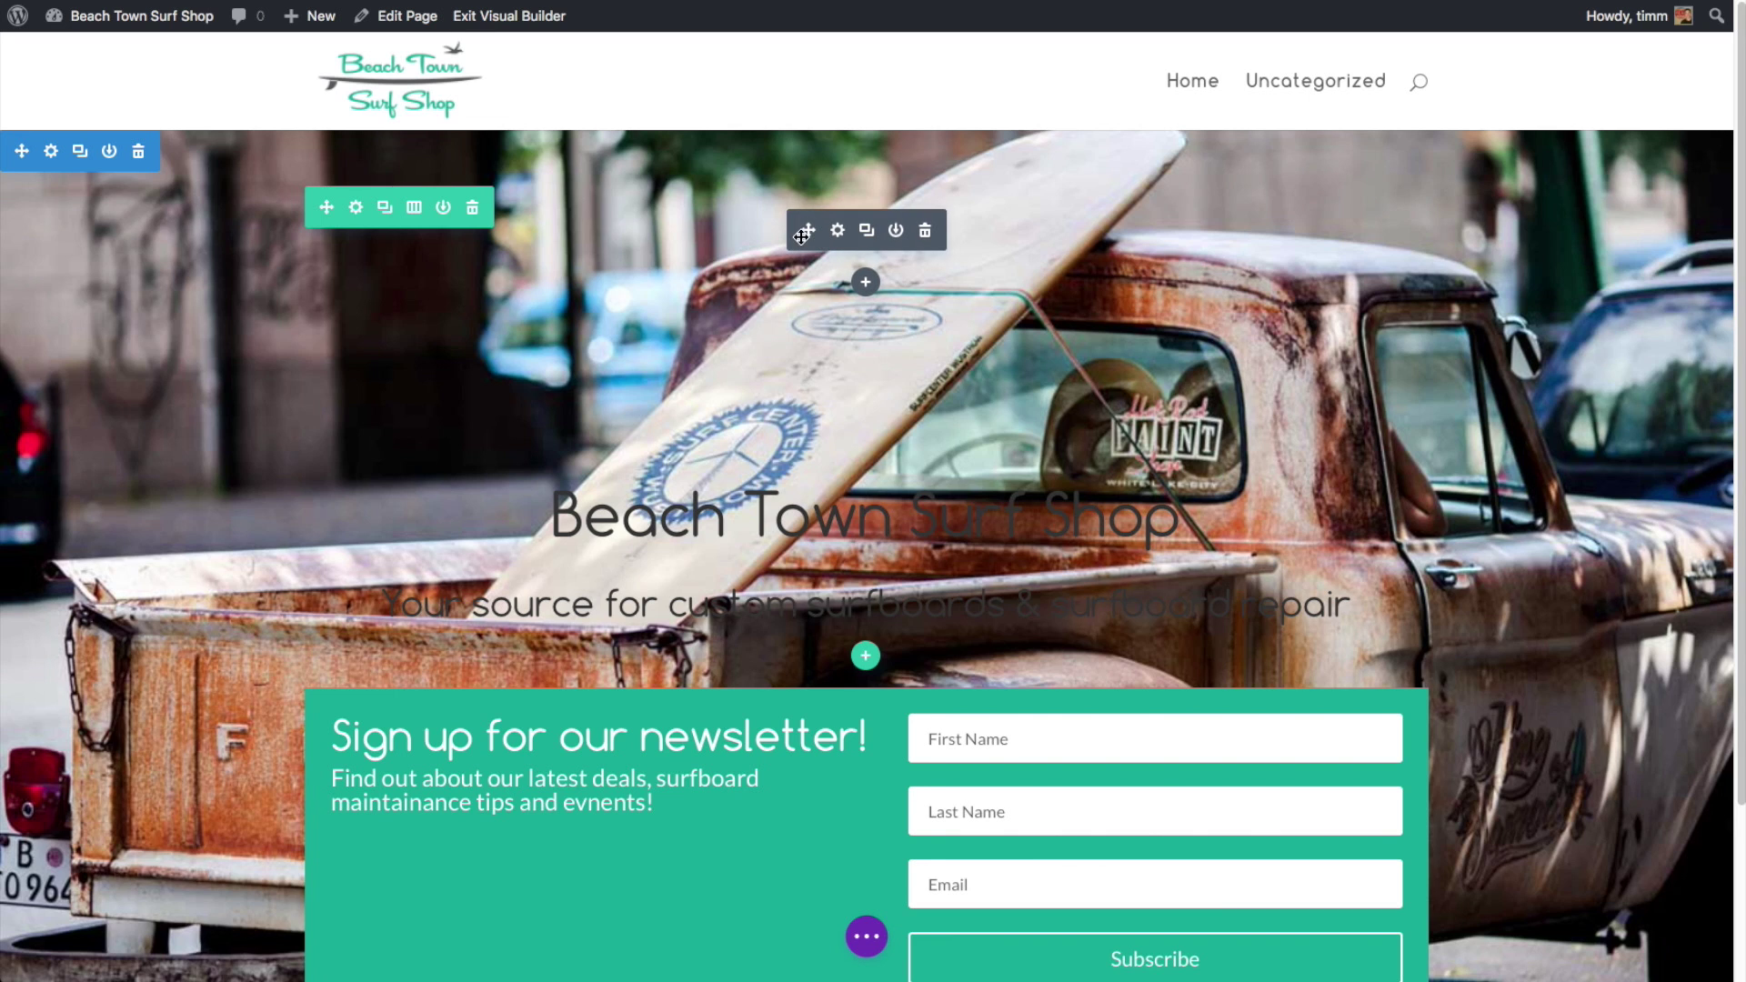
pyautogui.moveTo(801, 237); pyautogui.dragTo(733, 937)
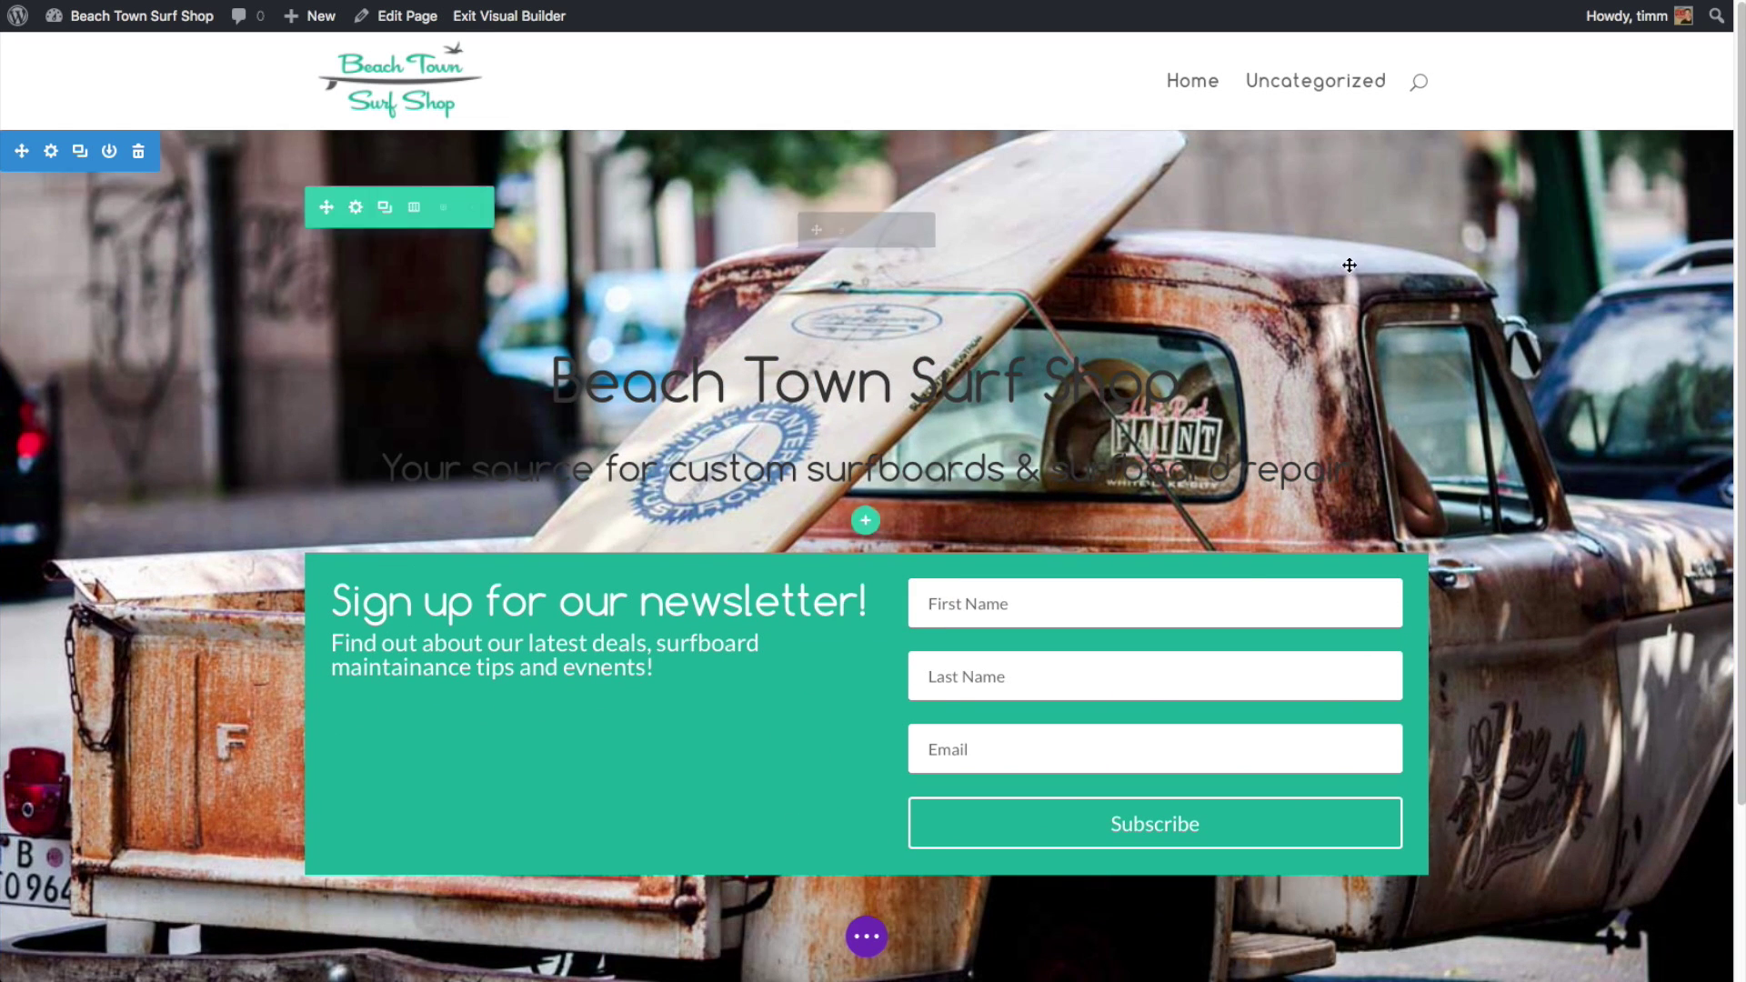
pyautogui.scroll(-2, 1473, 578)
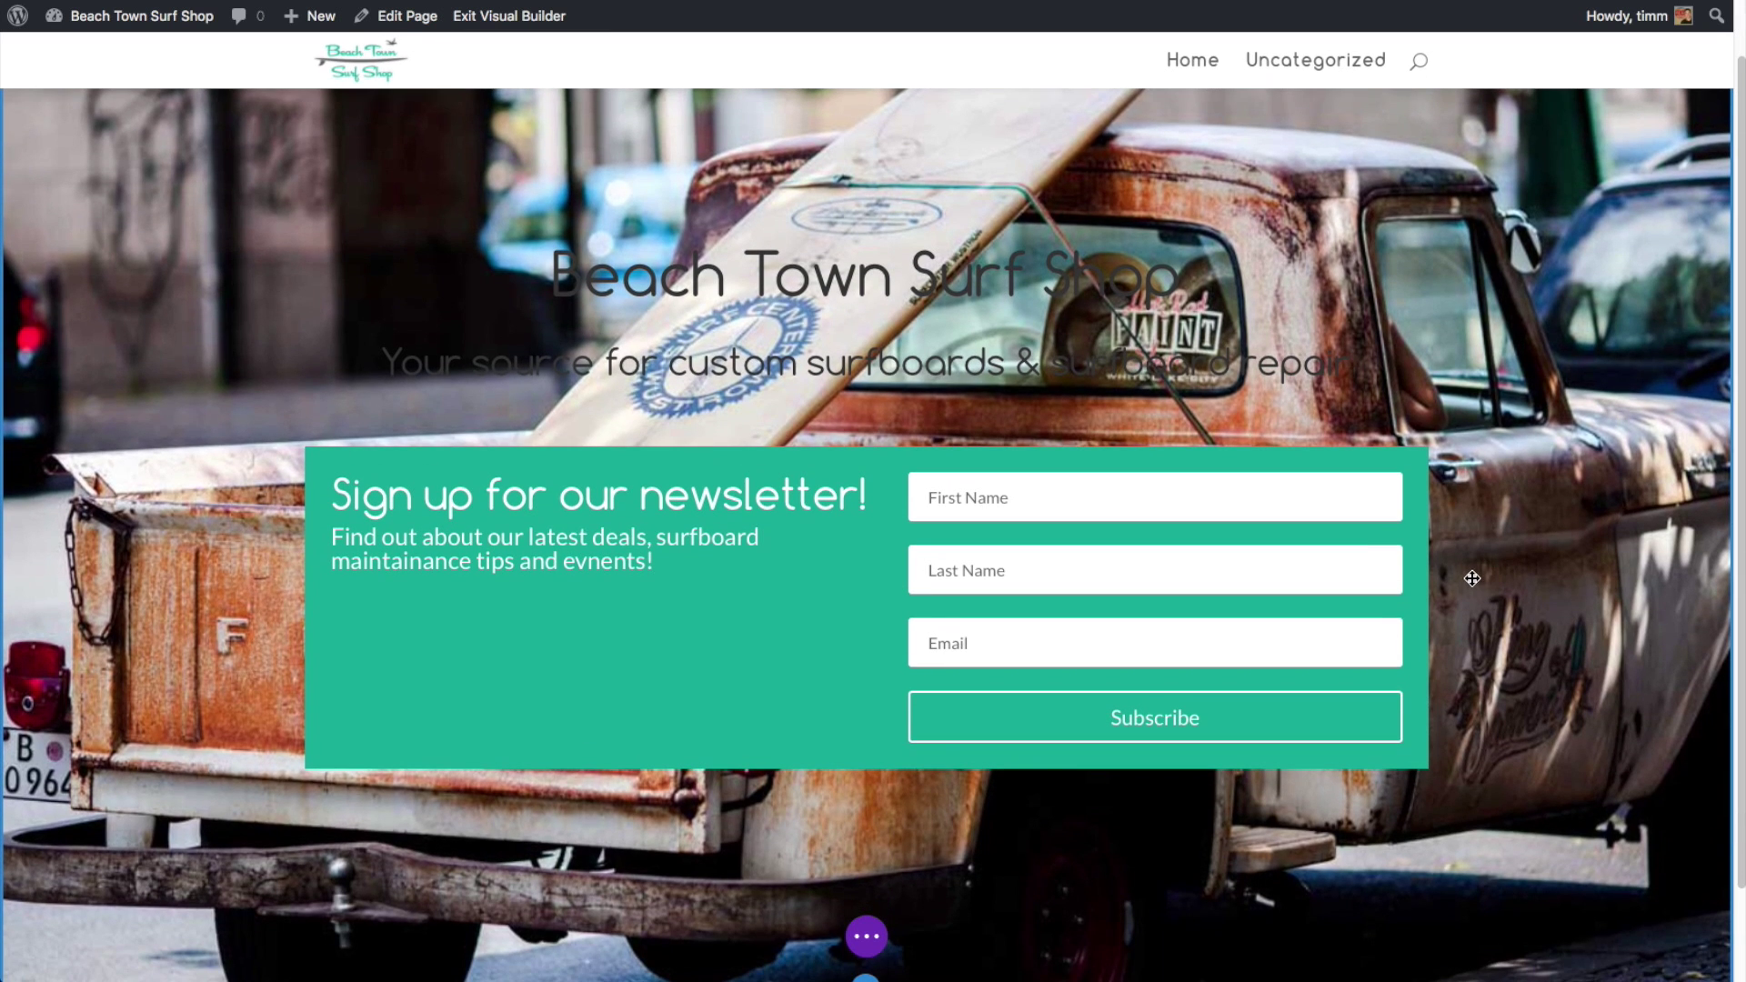
pyautogui.scroll(2, 1472, 579)
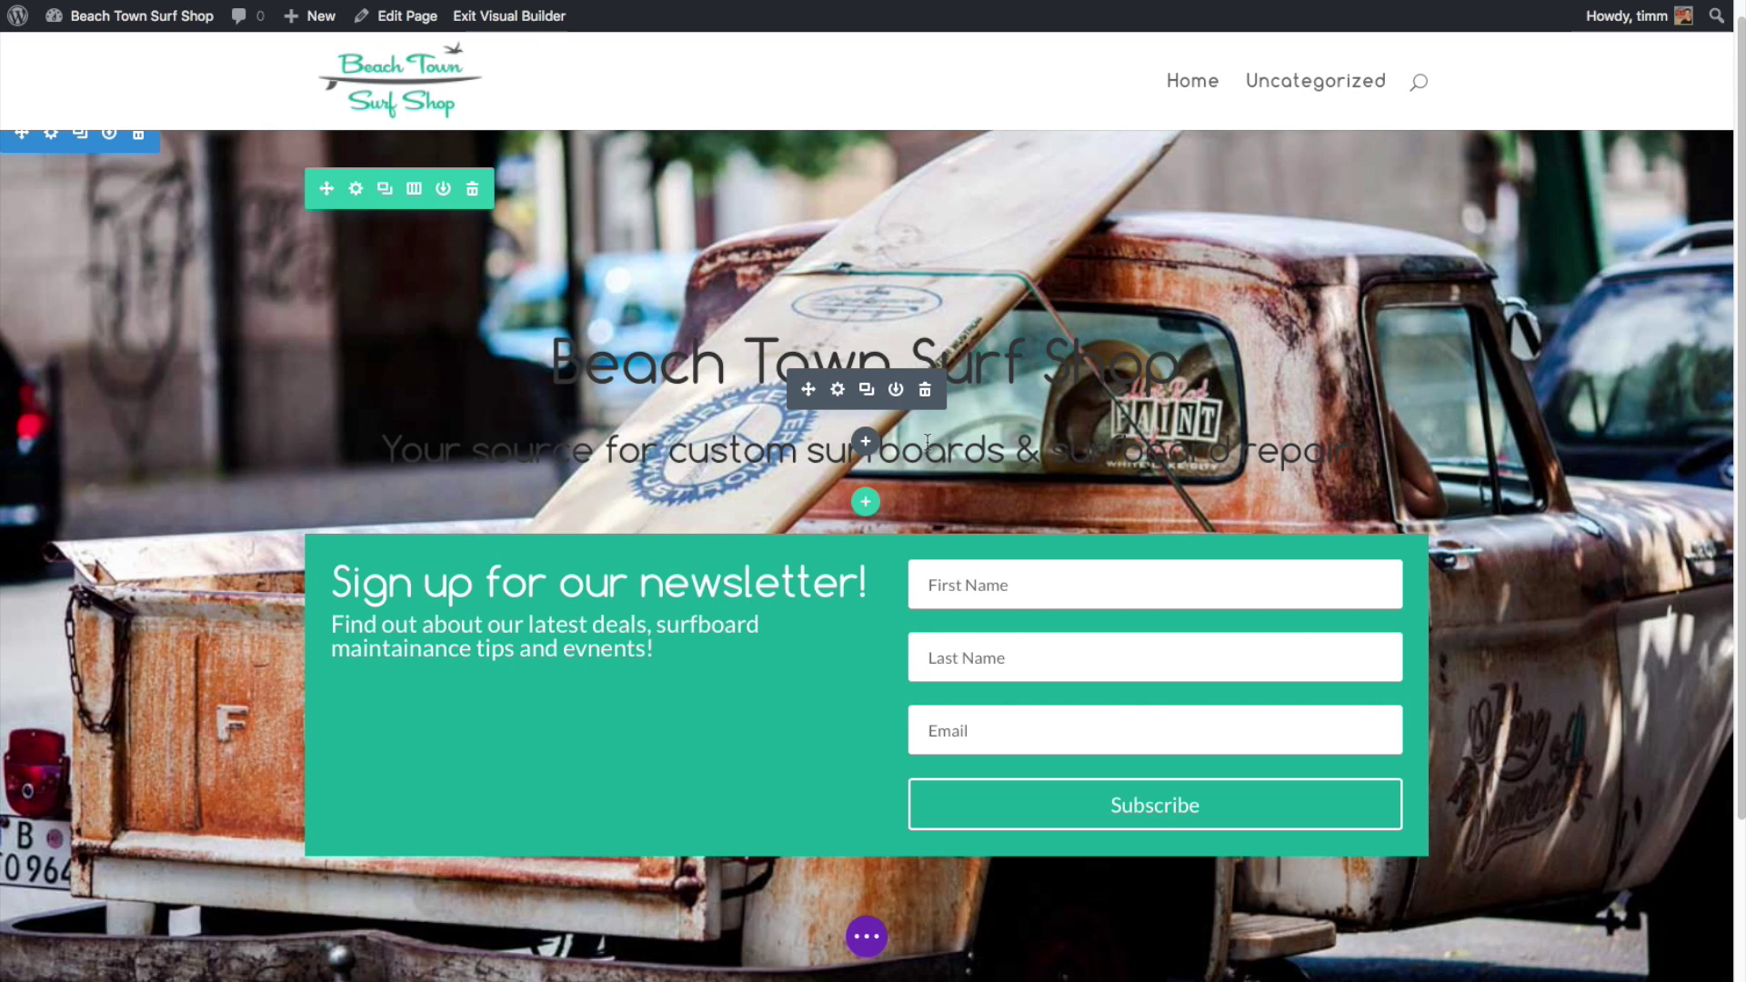
# Preview the page layout at tablet and phone sizes, ending on the desktop view
pyautogui.click(866, 936)
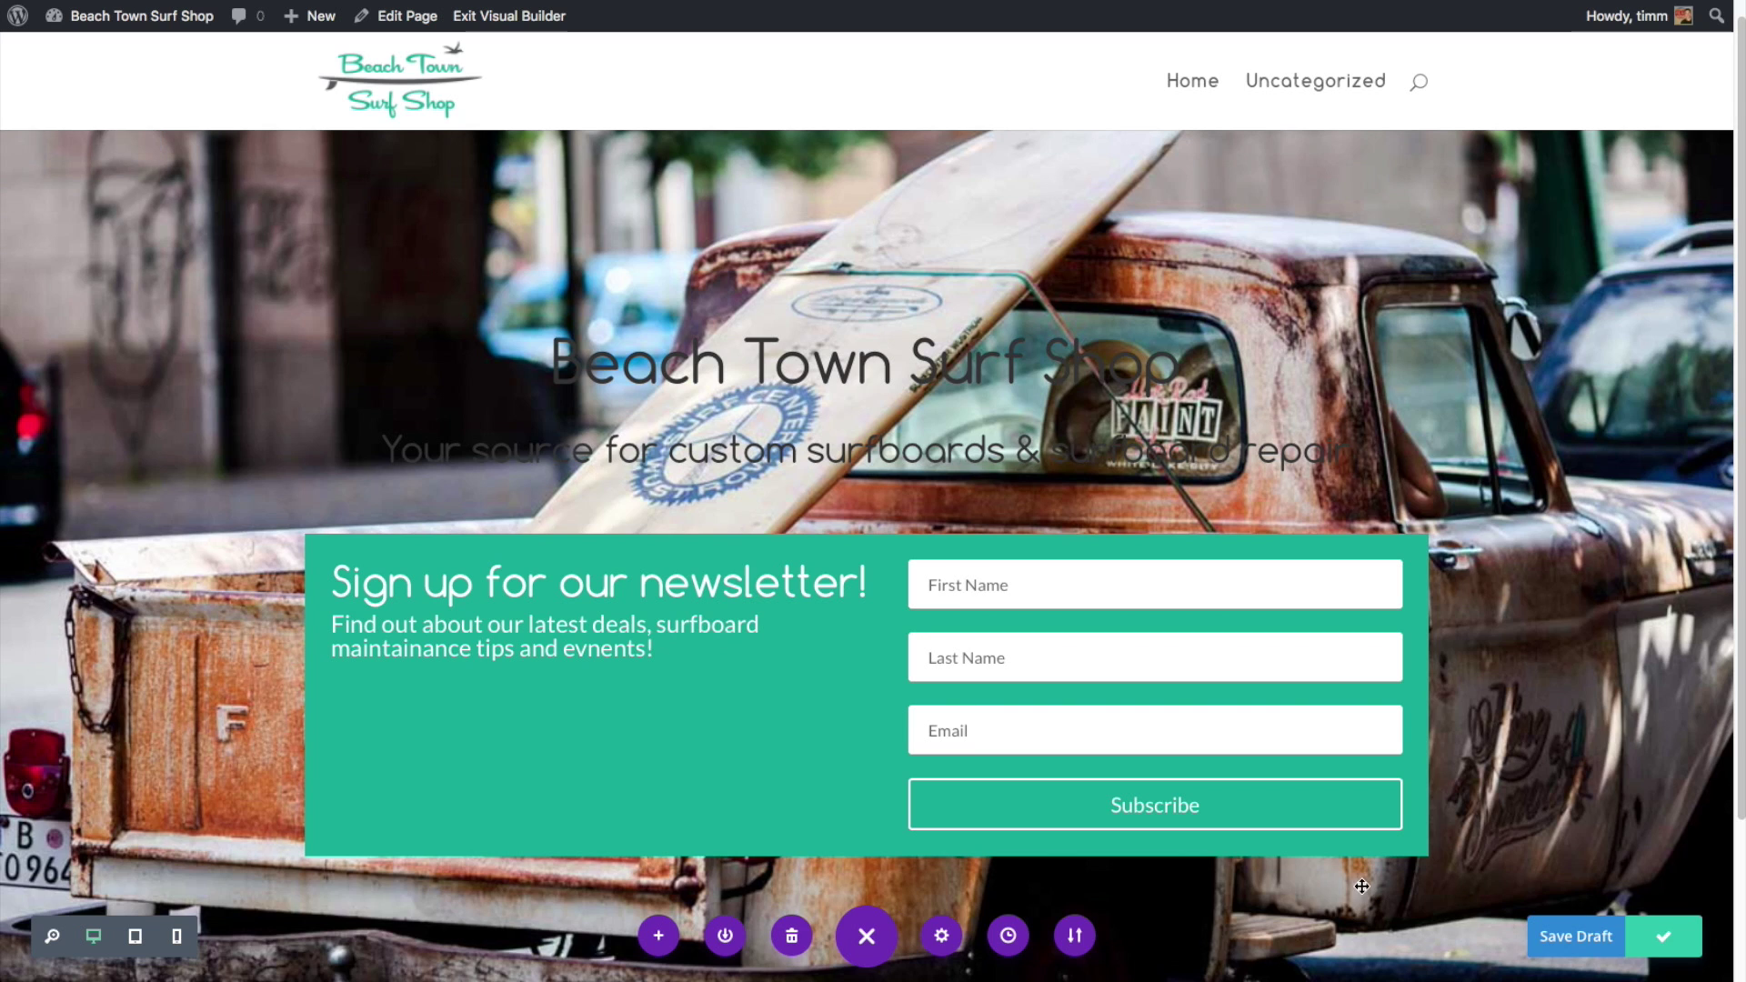
pyautogui.click(866, 937)
pyautogui.click(879, 943)
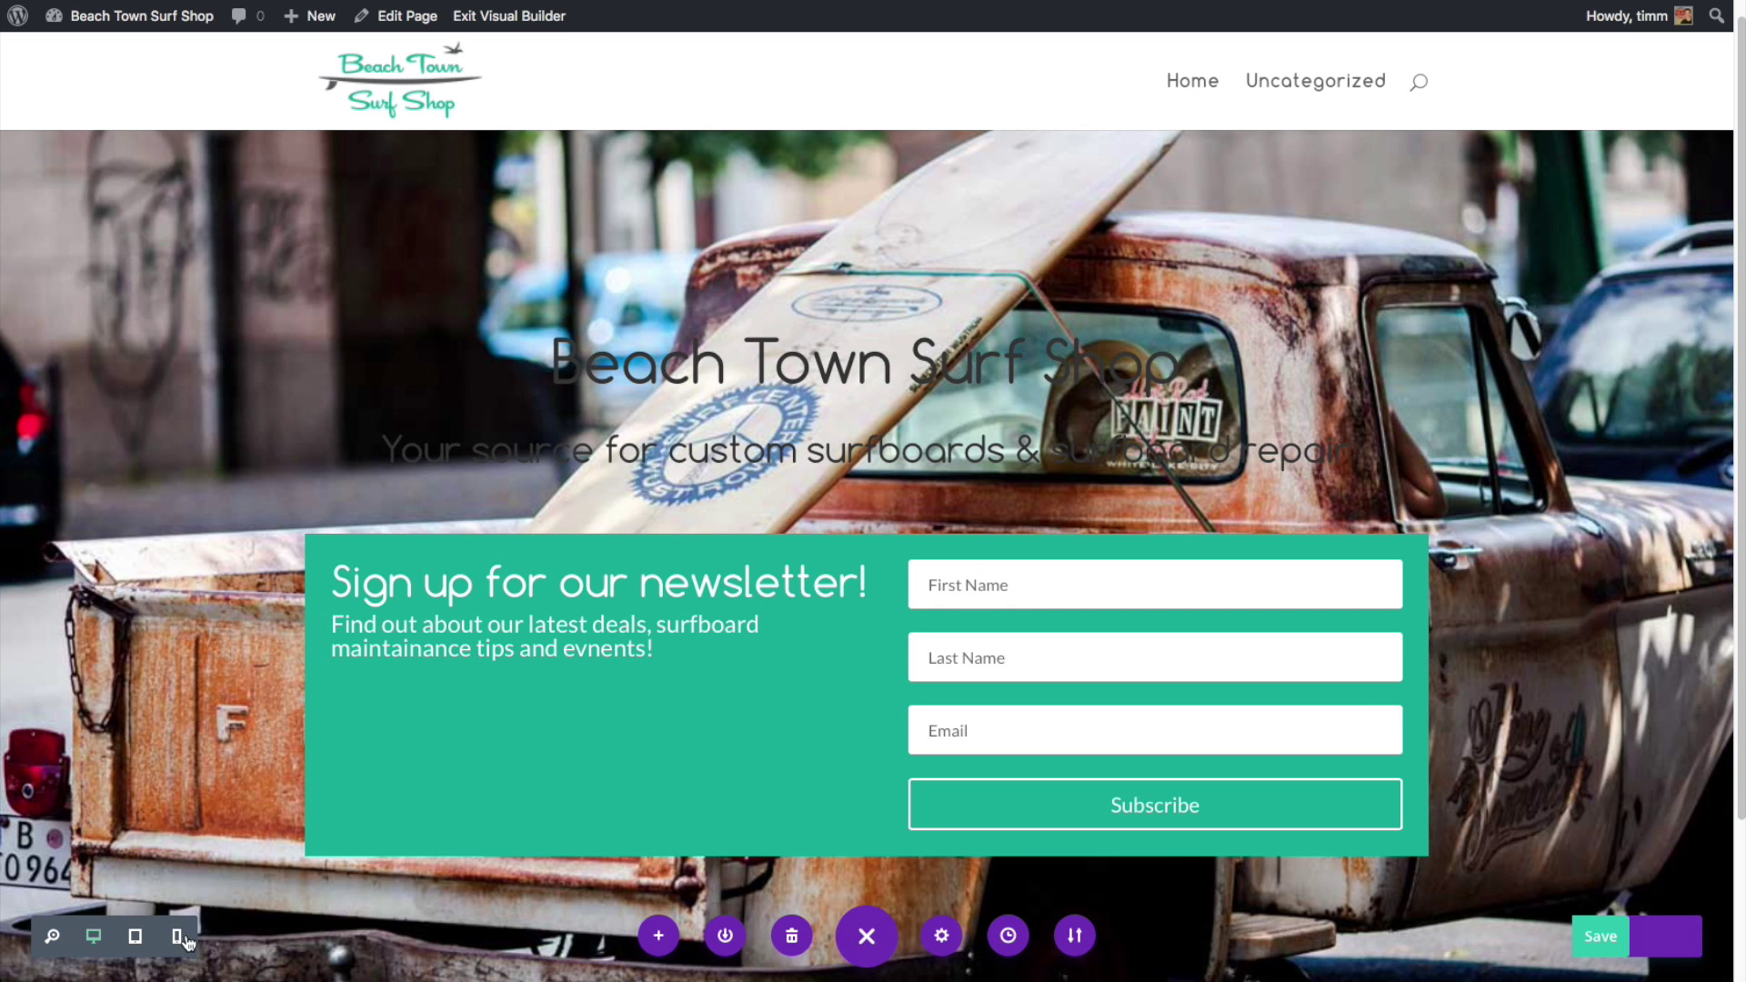
pyautogui.click(134, 937)
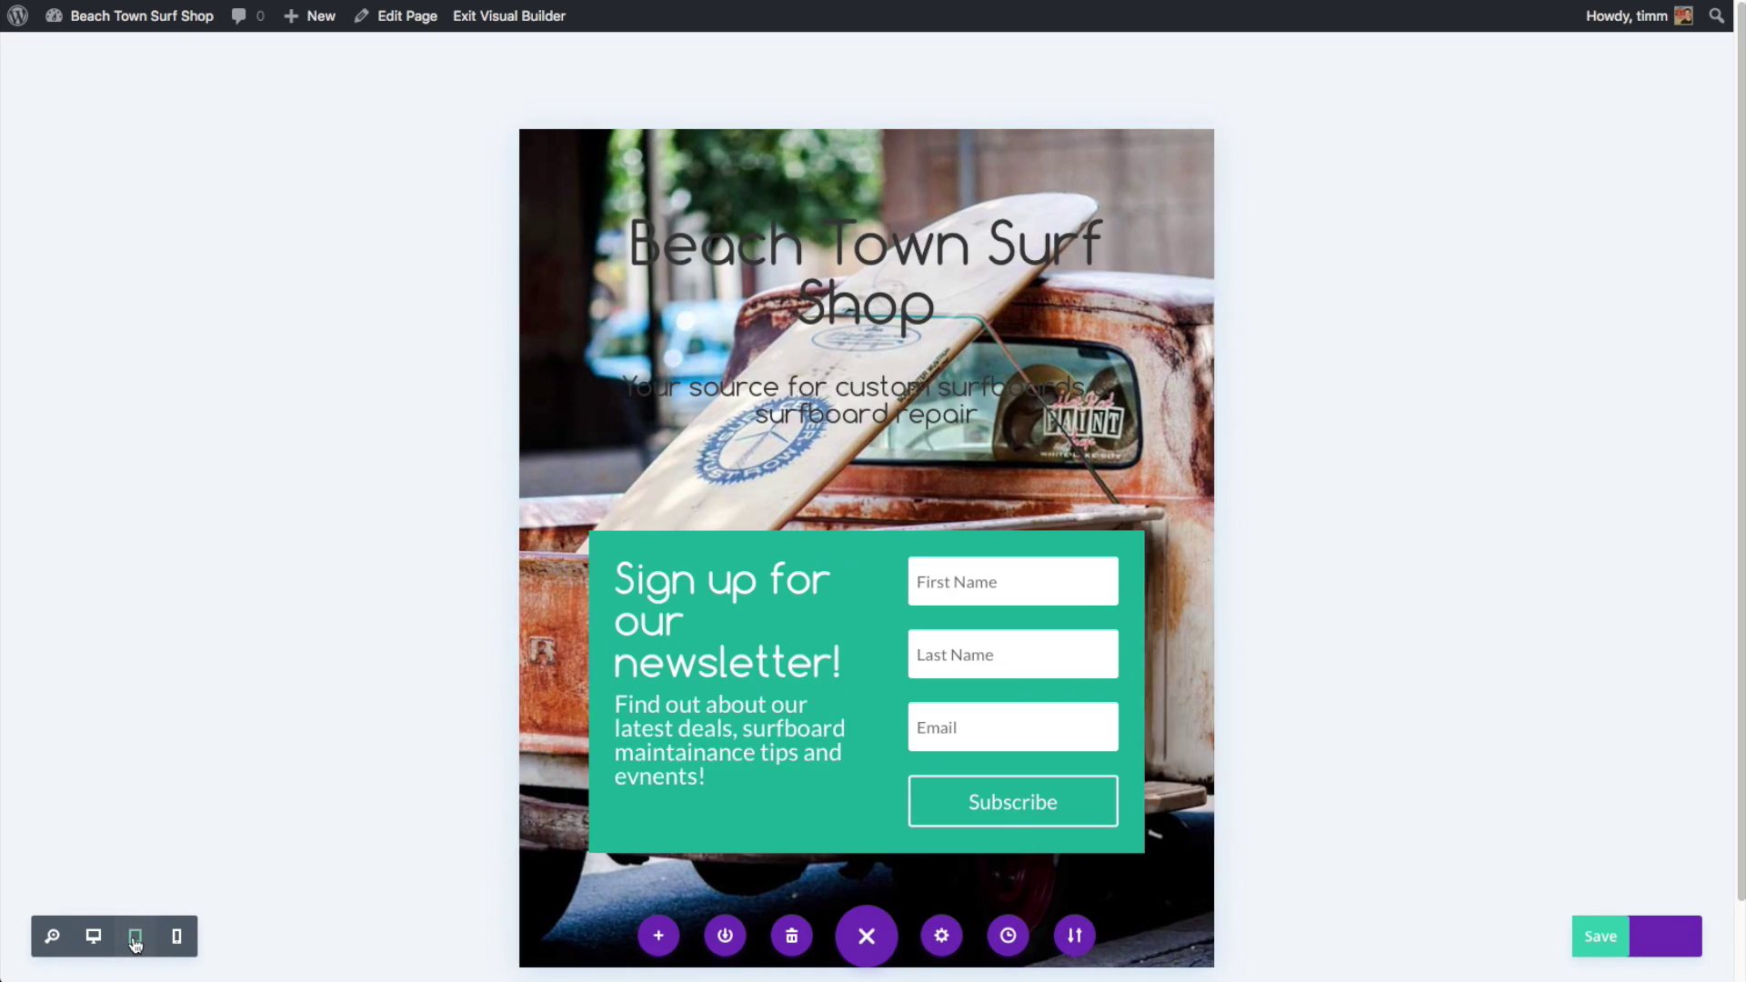
pyautogui.click(176, 946)
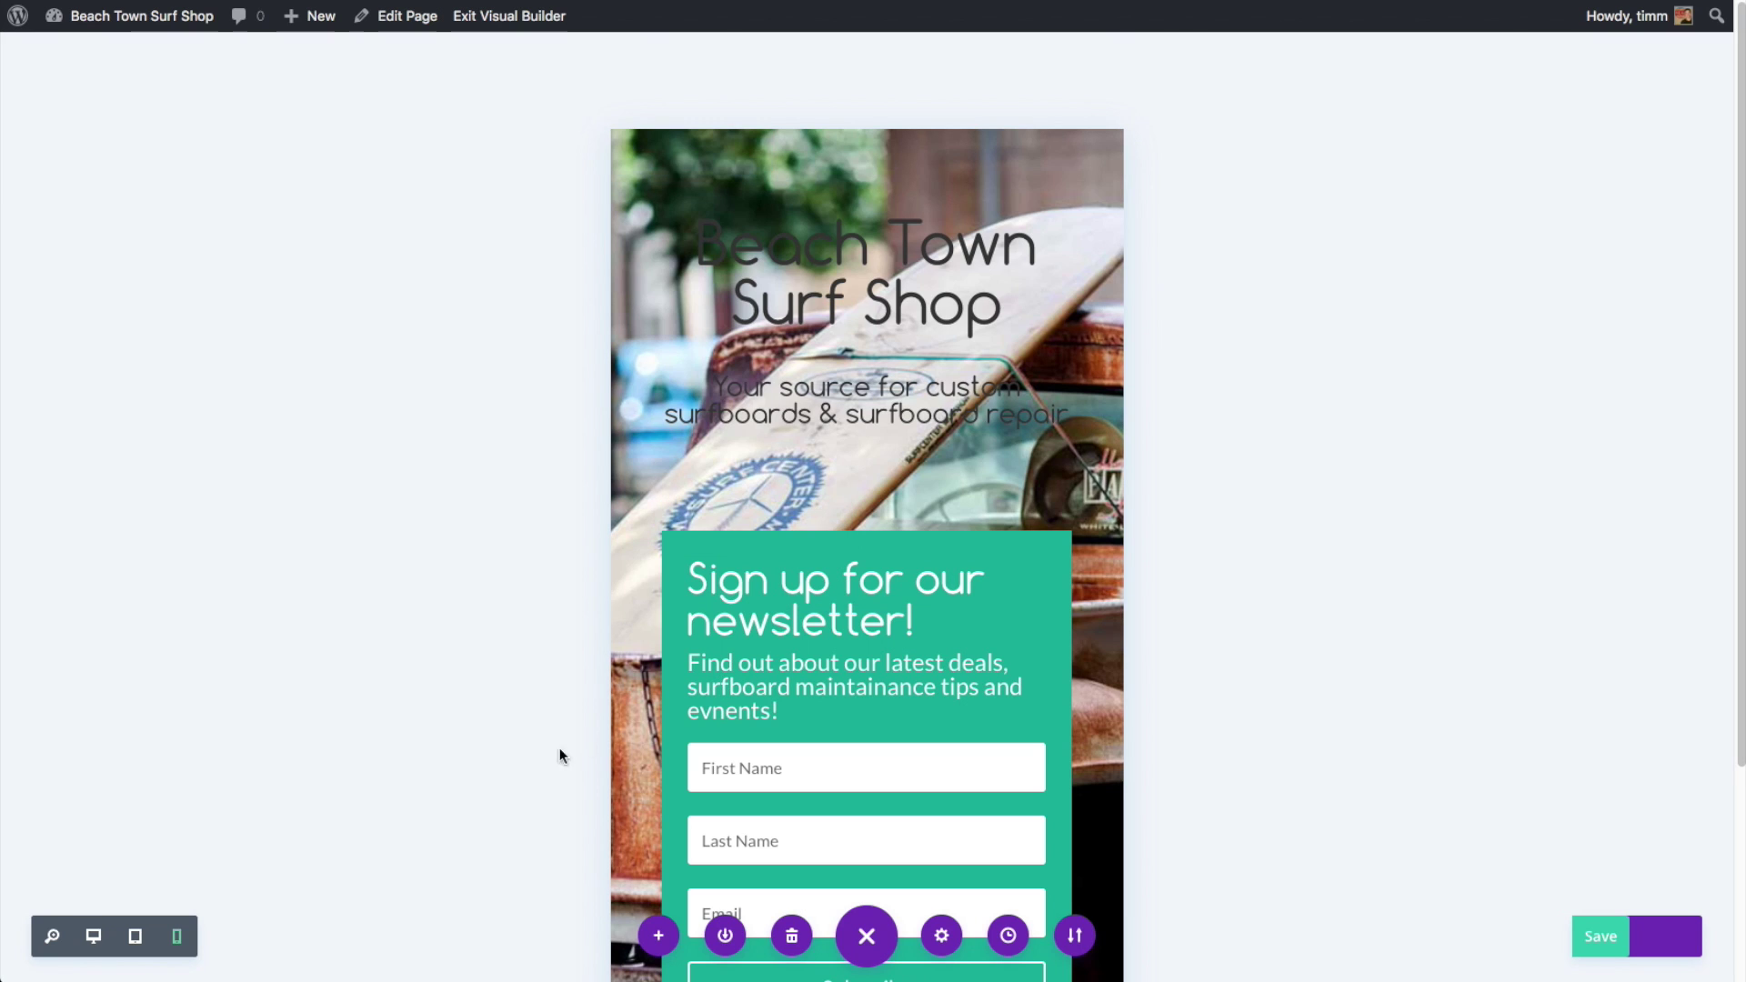
pyautogui.click(91, 936)
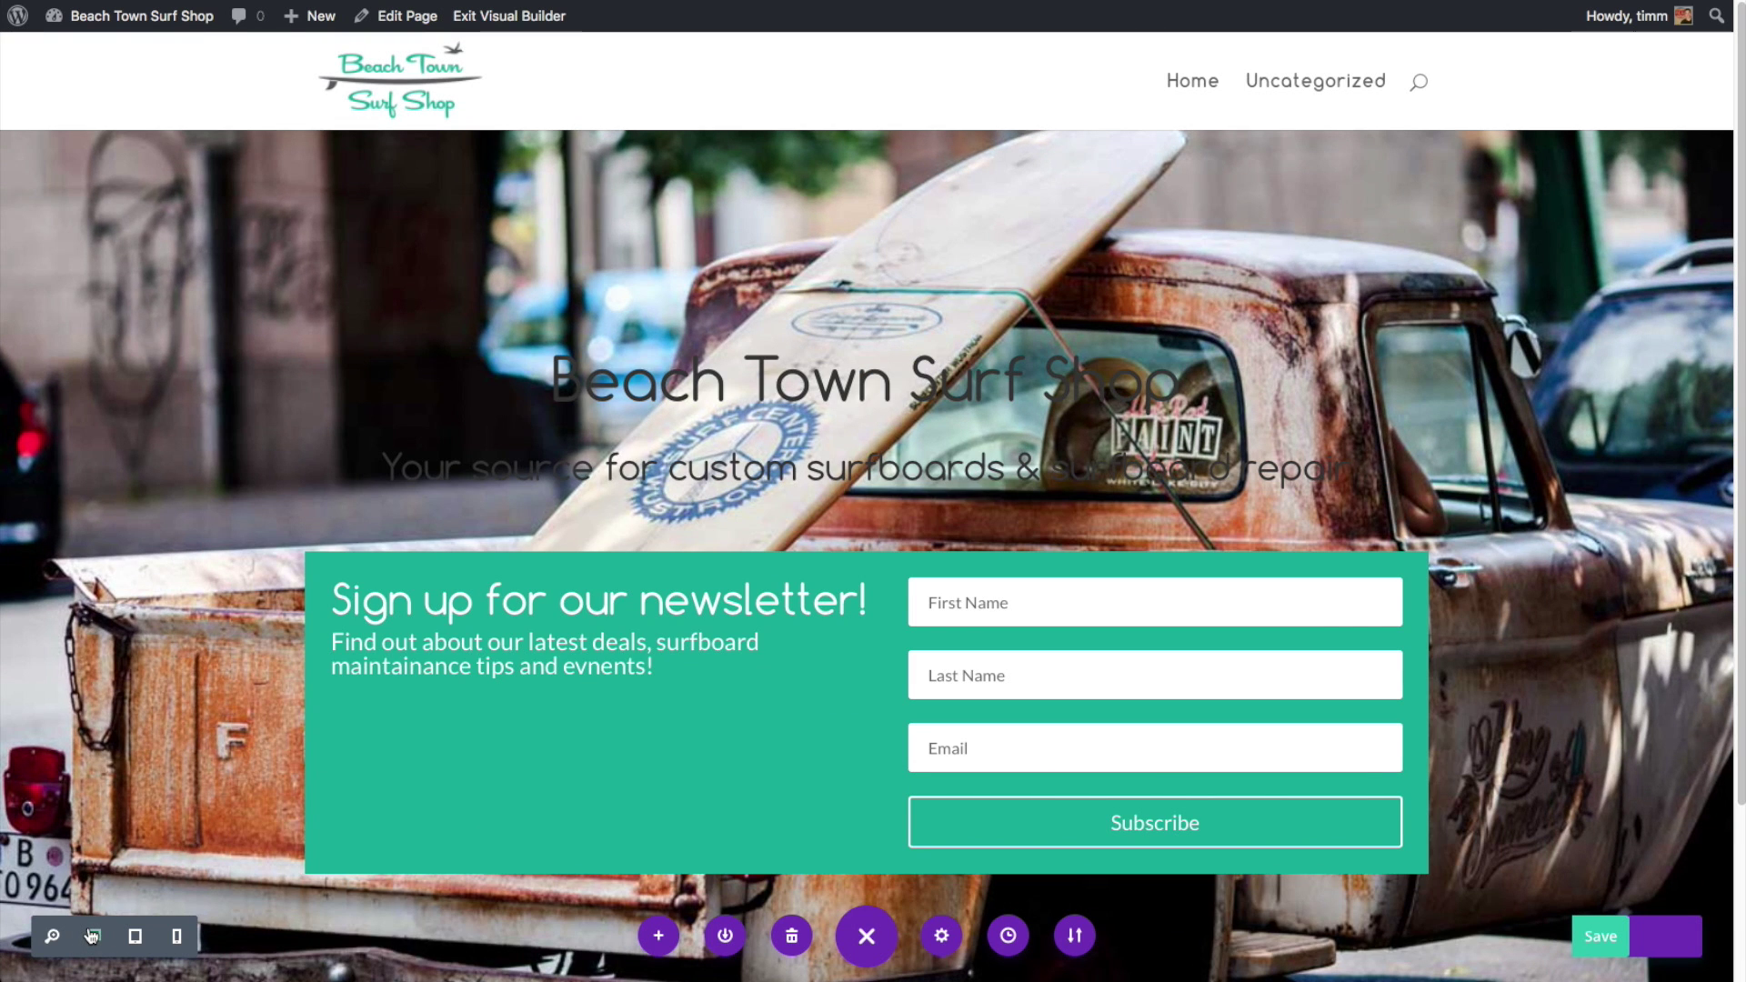
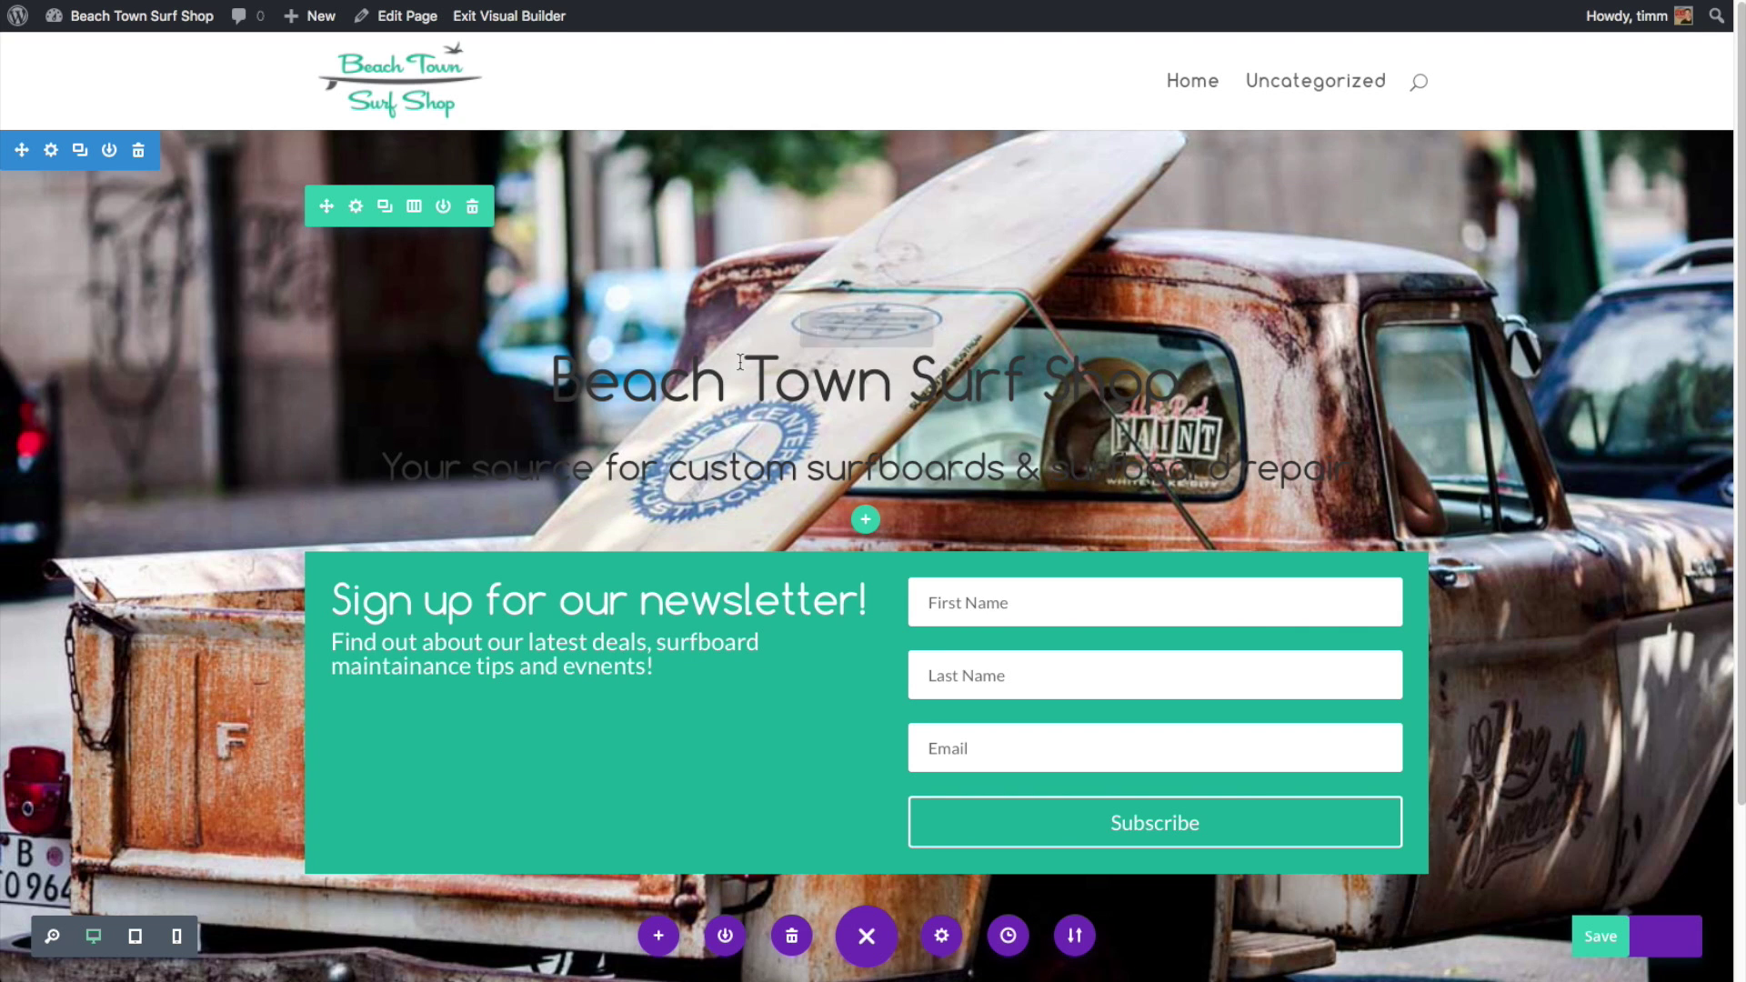
# Give the heading row a semi-transparent near-black background of rgba(12,12,12,0.66) and save the row settings
pyautogui.click(356, 208)
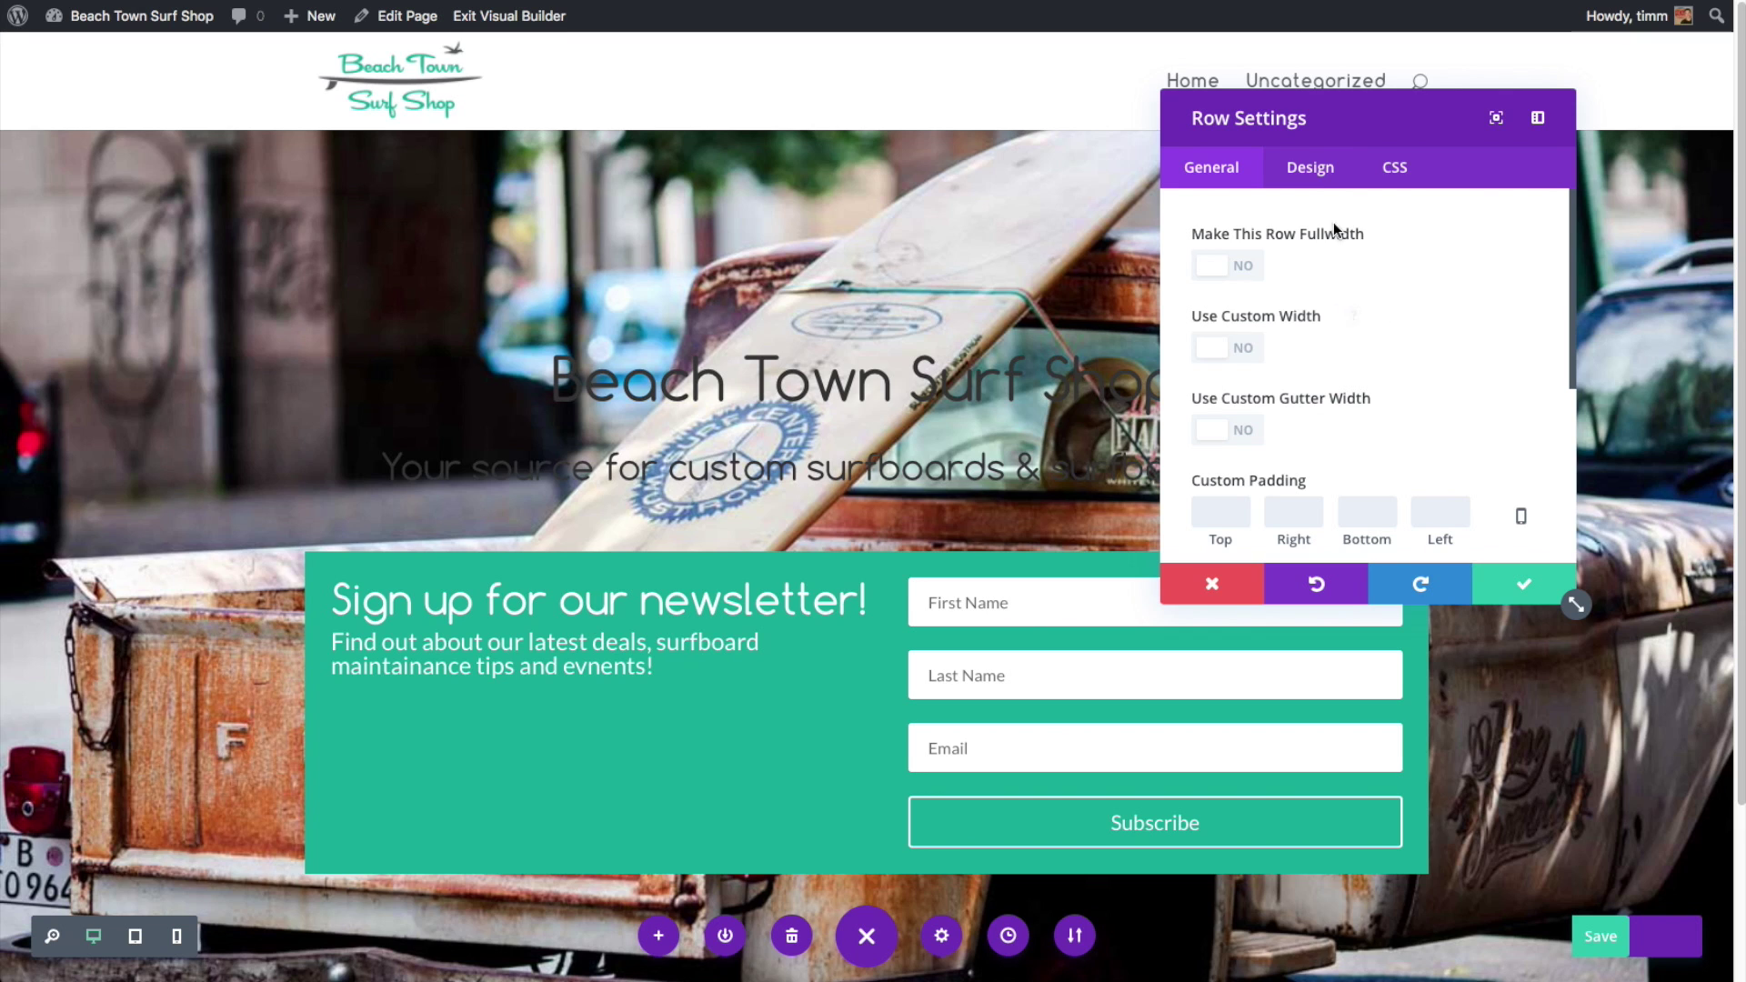
pyautogui.click(1310, 167)
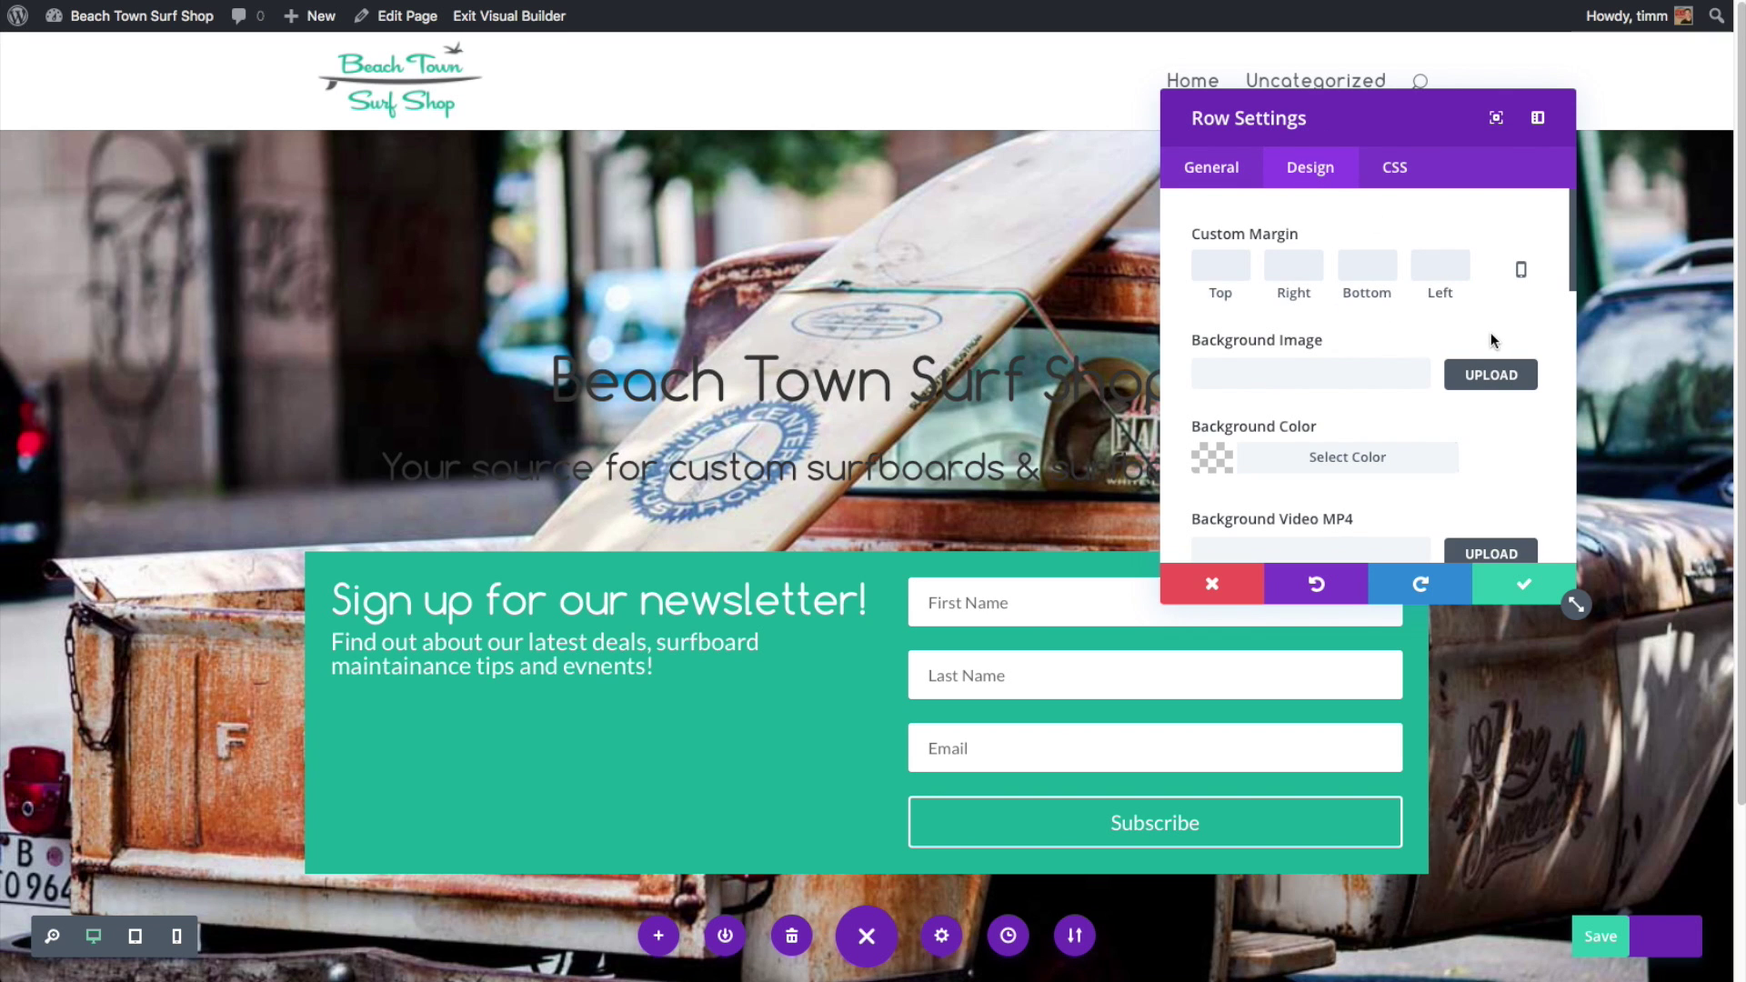
pyautogui.scroll(-1, 1445, 352)
pyautogui.click(1350, 431)
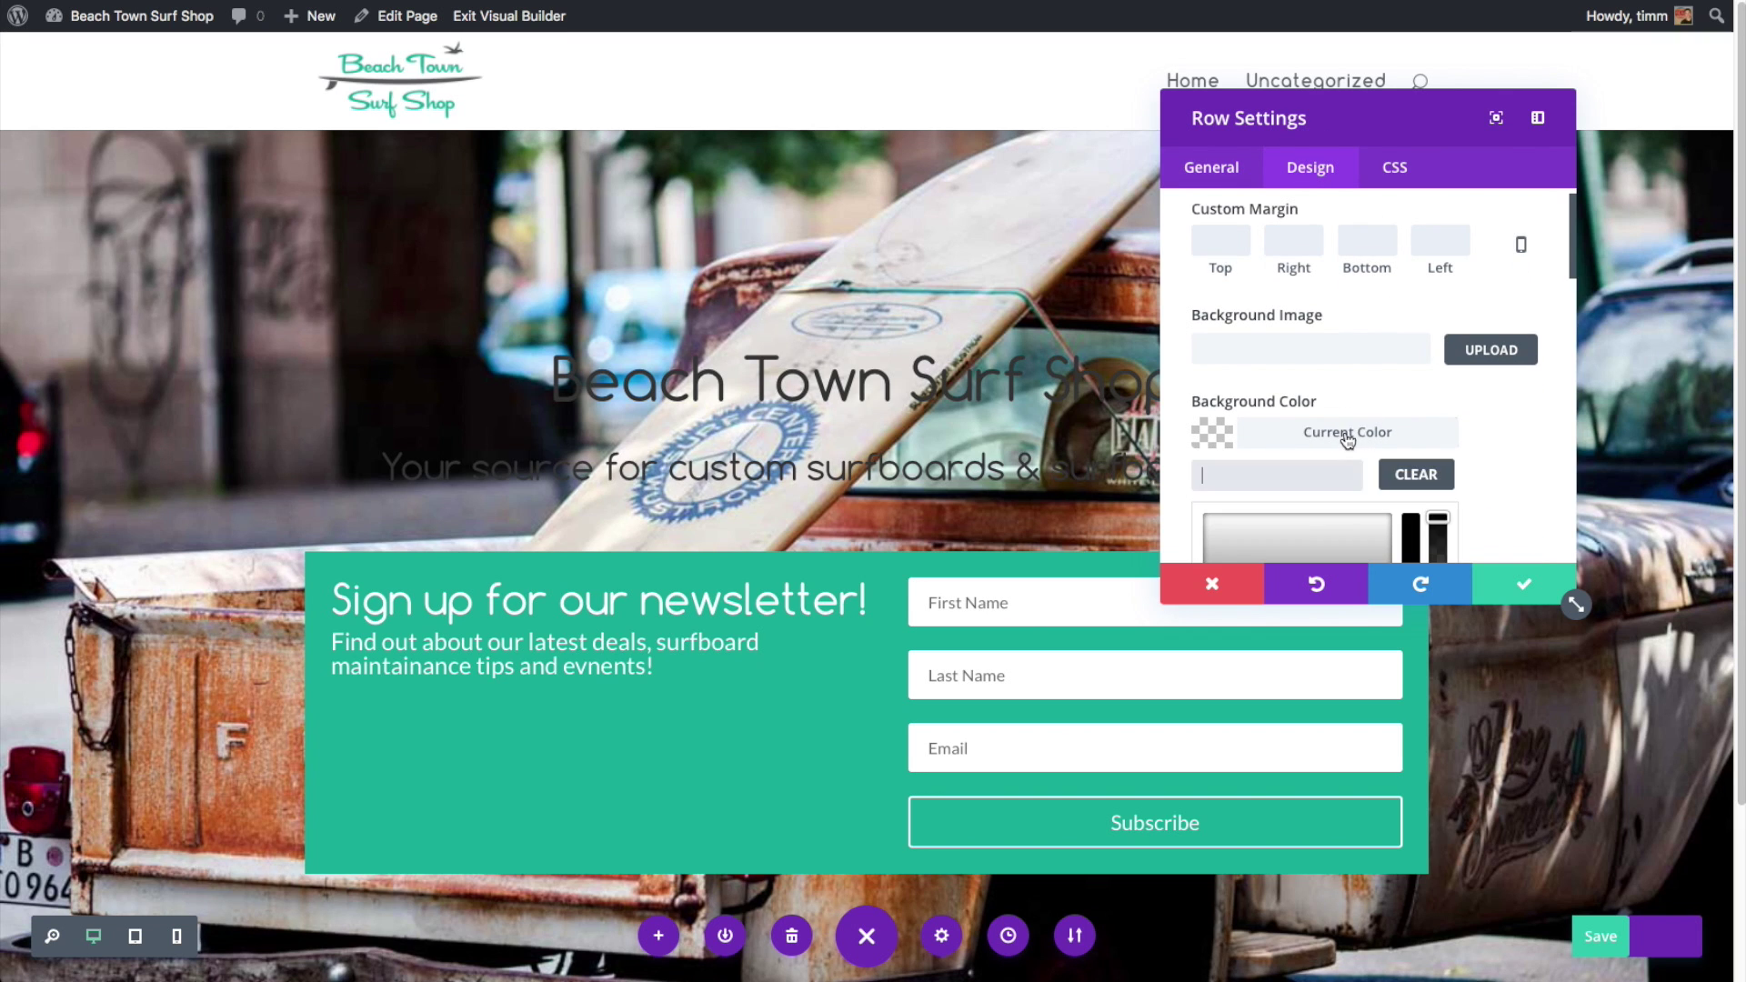
pyautogui.scroll(-5, 1518, 491)
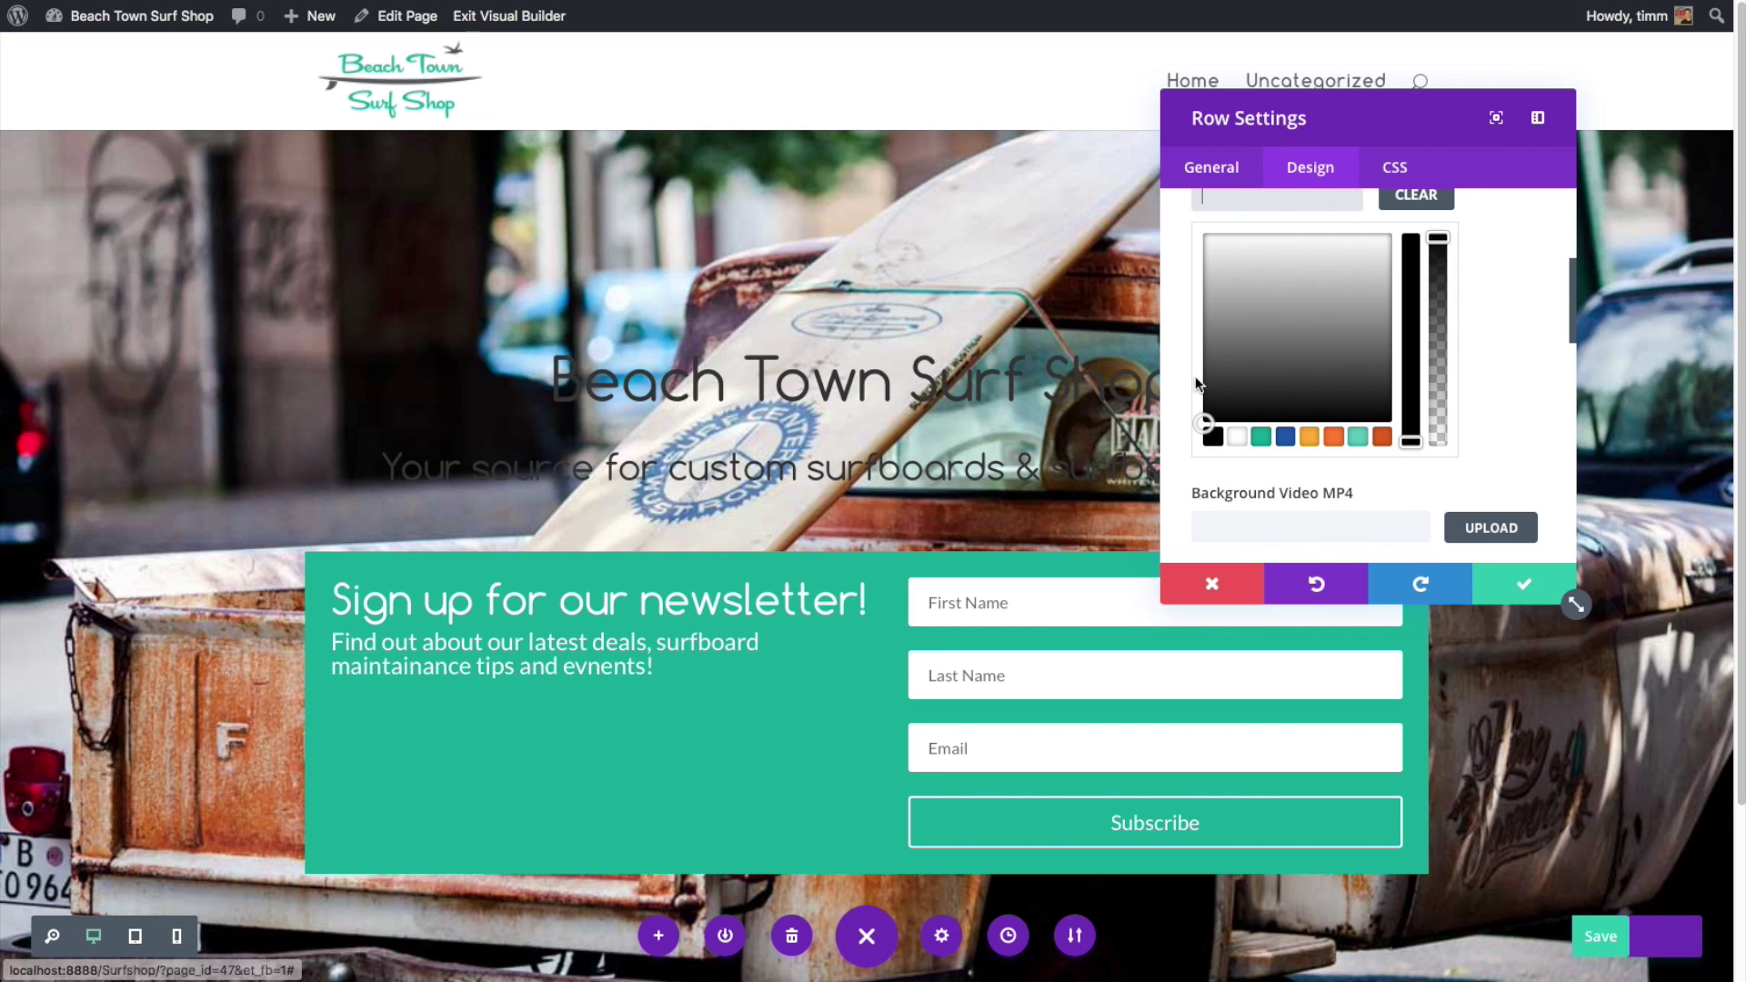
pyautogui.moveTo(1208, 403); pyautogui.dragTo(1202, 425)
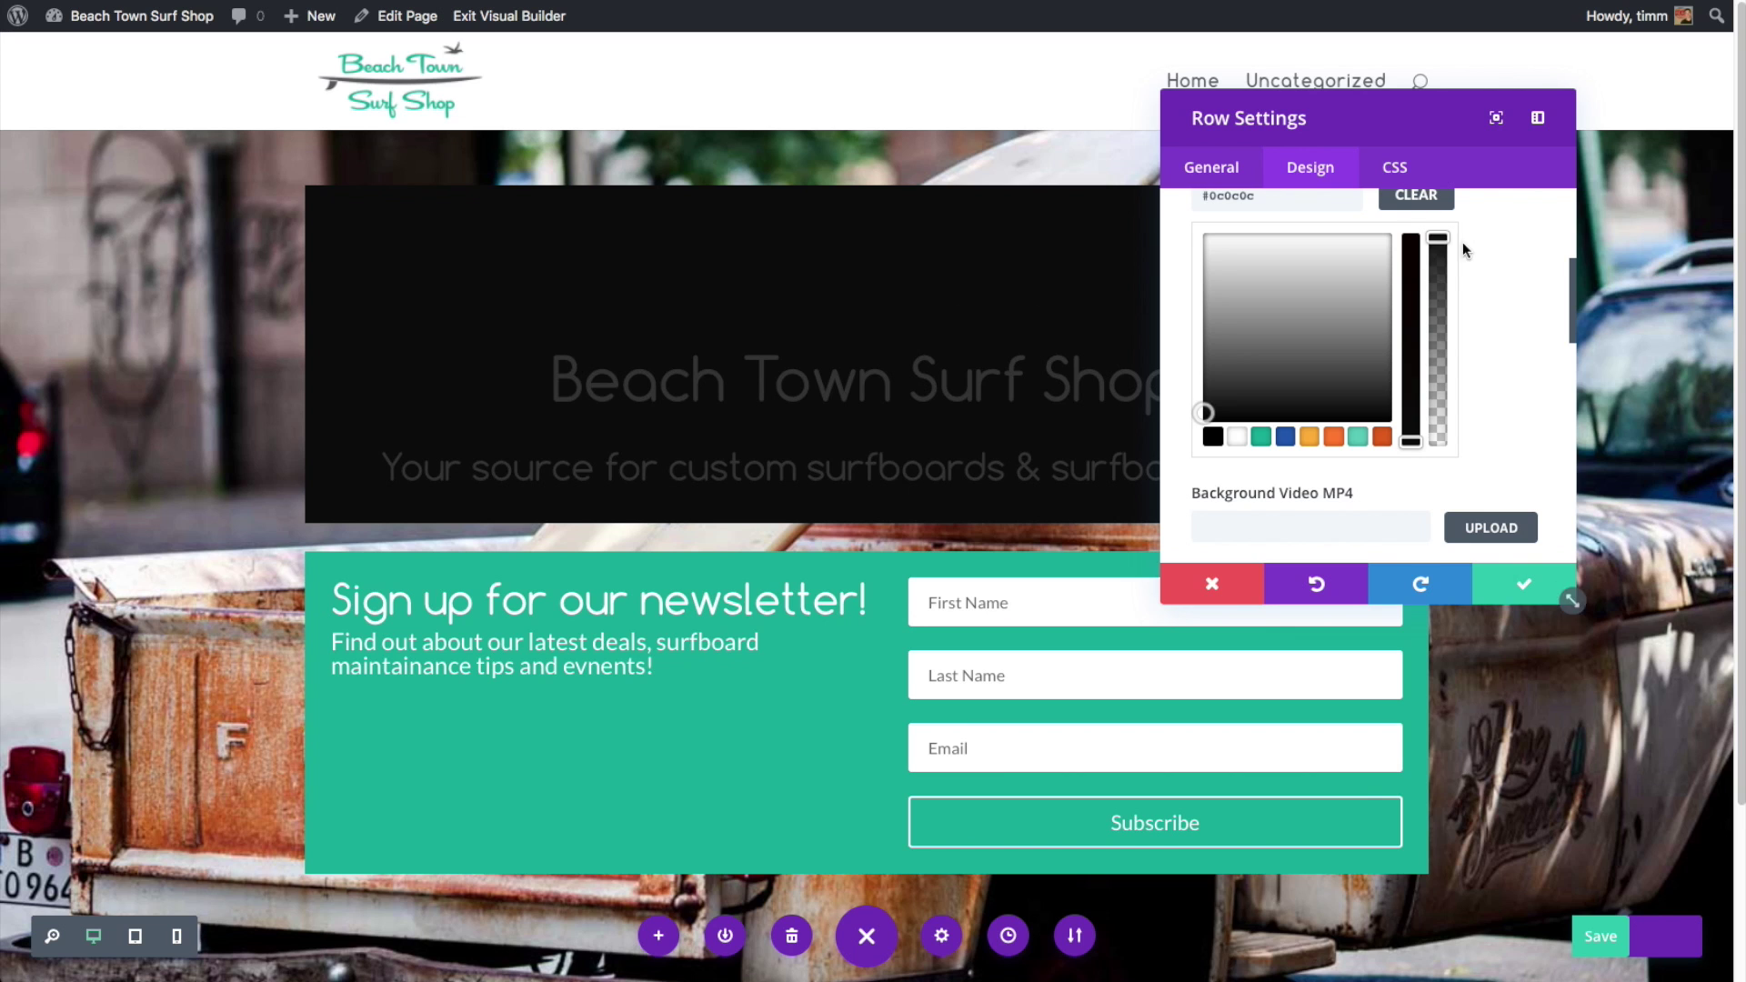
pyautogui.moveTo(1443, 244); pyautogui.dragTo(1439, 314)
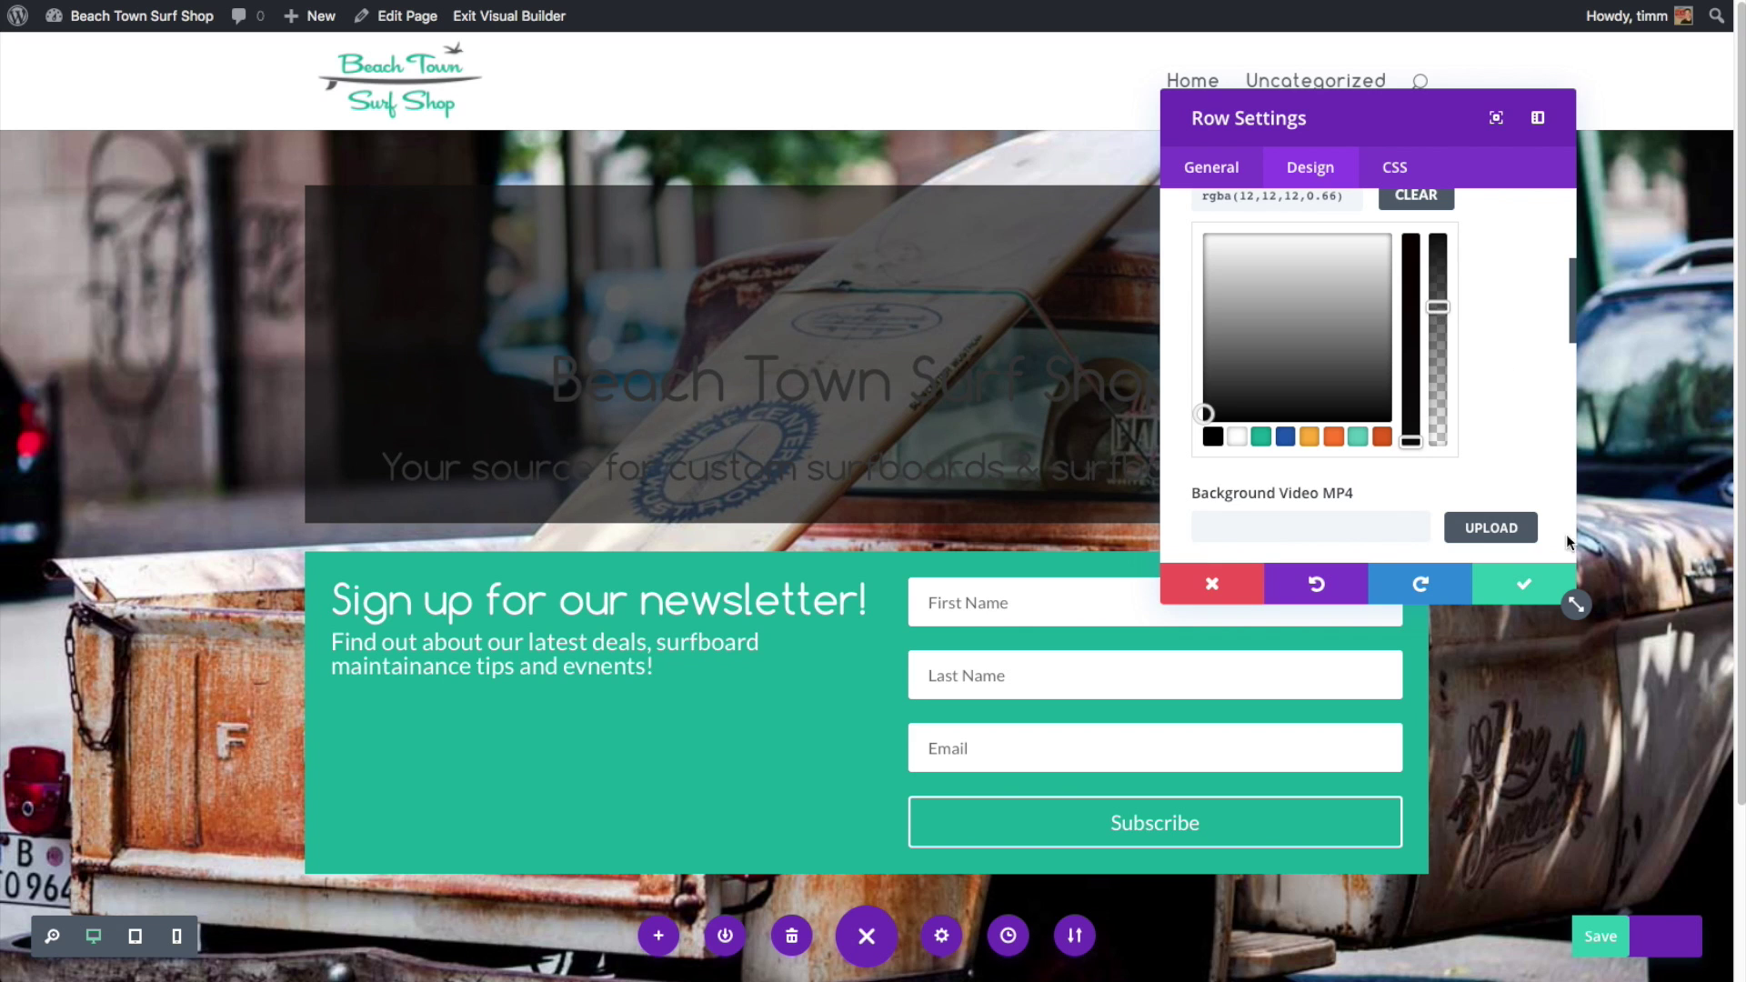
pyautogui.click(1522, 591)
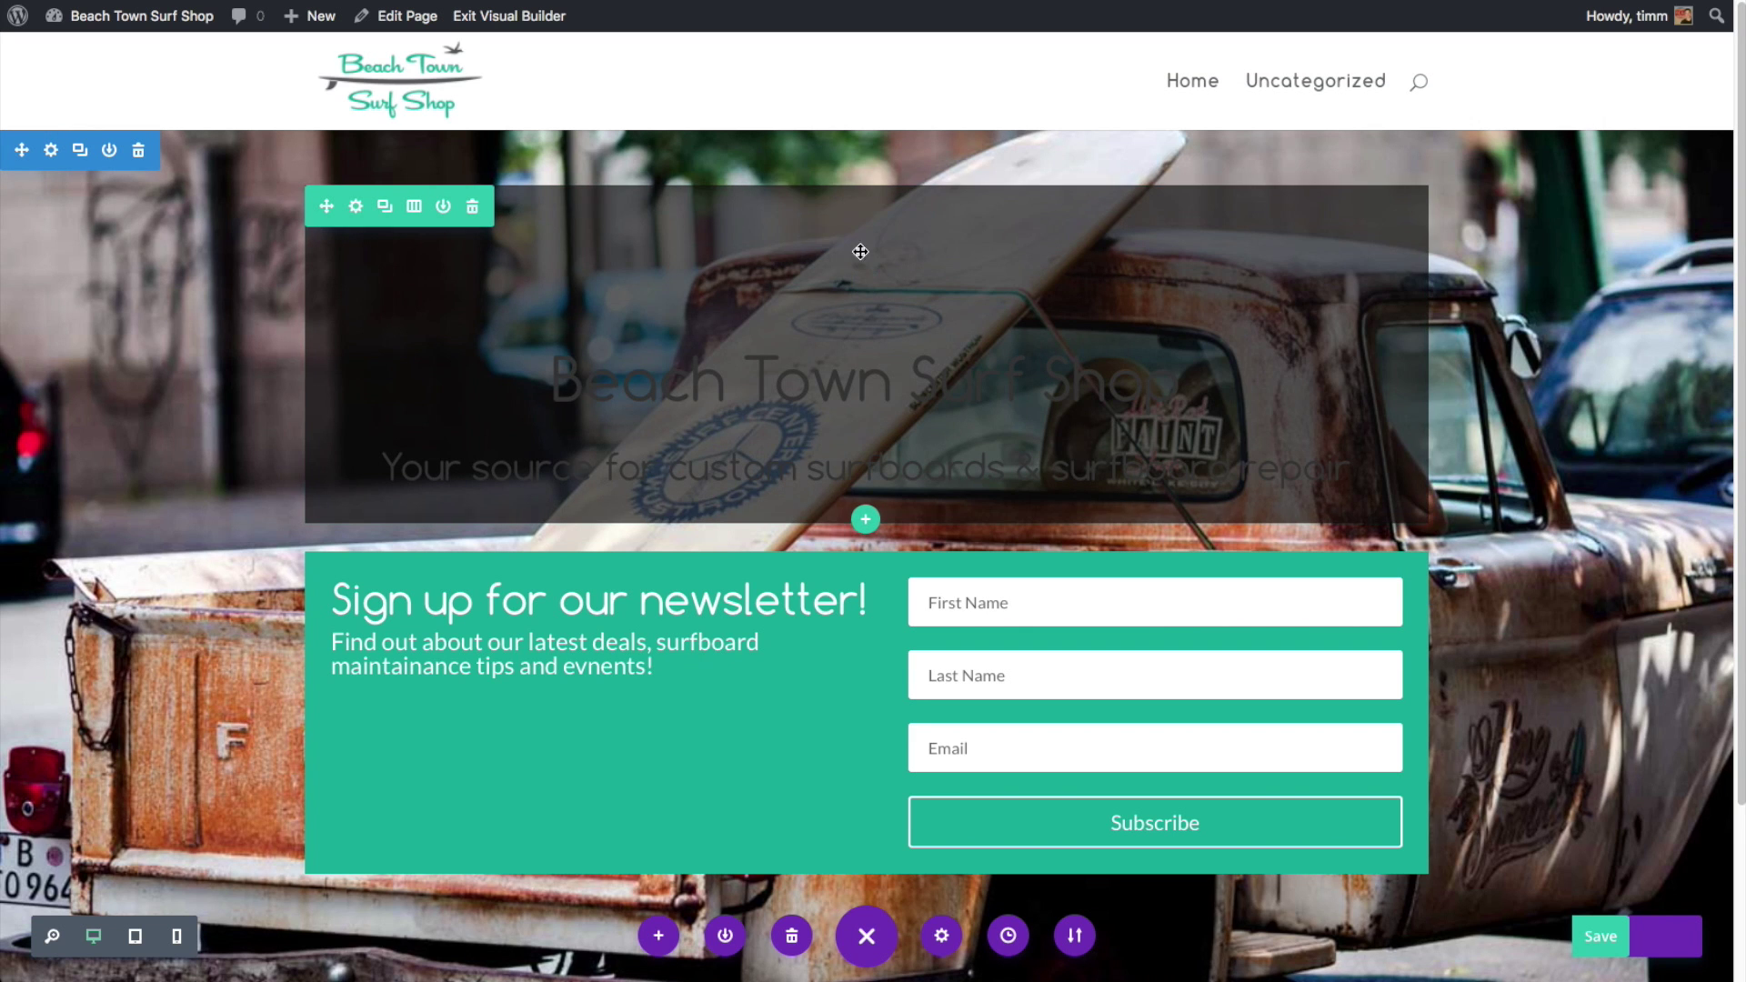
# Add a single-column row, move it above the heading row, and move the upper divider into it
pyautogui.click(864, 520)
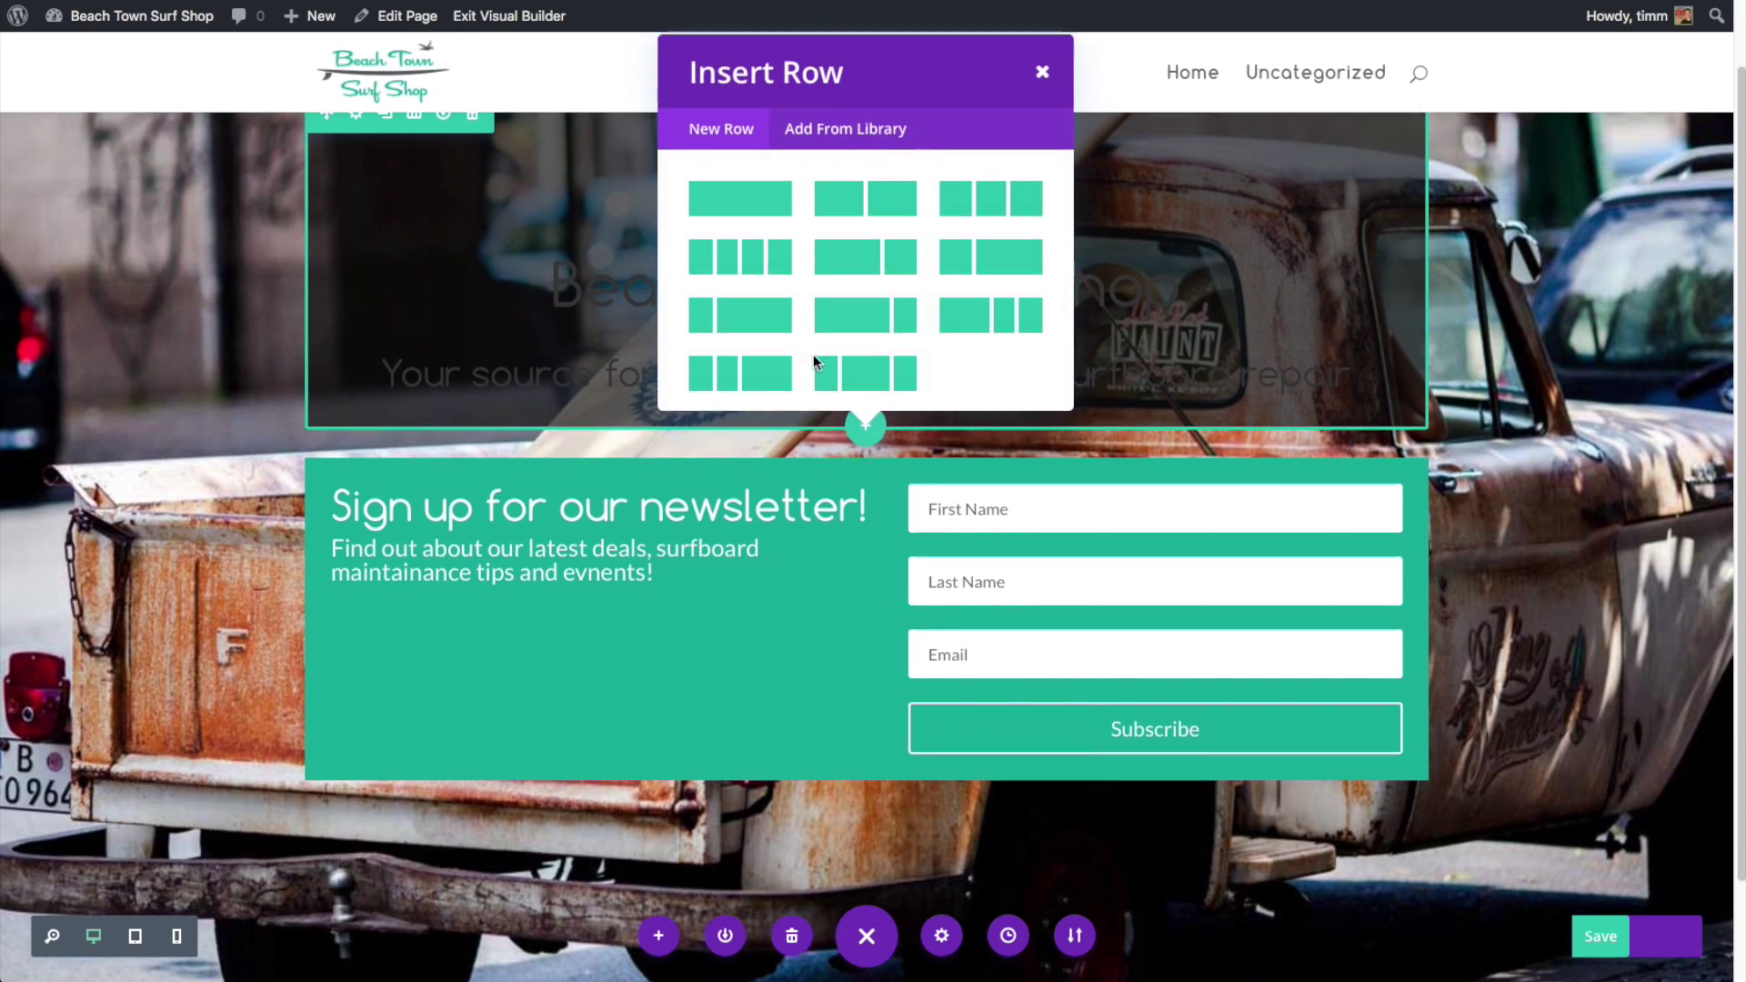
pyautogui.click(760, 188)
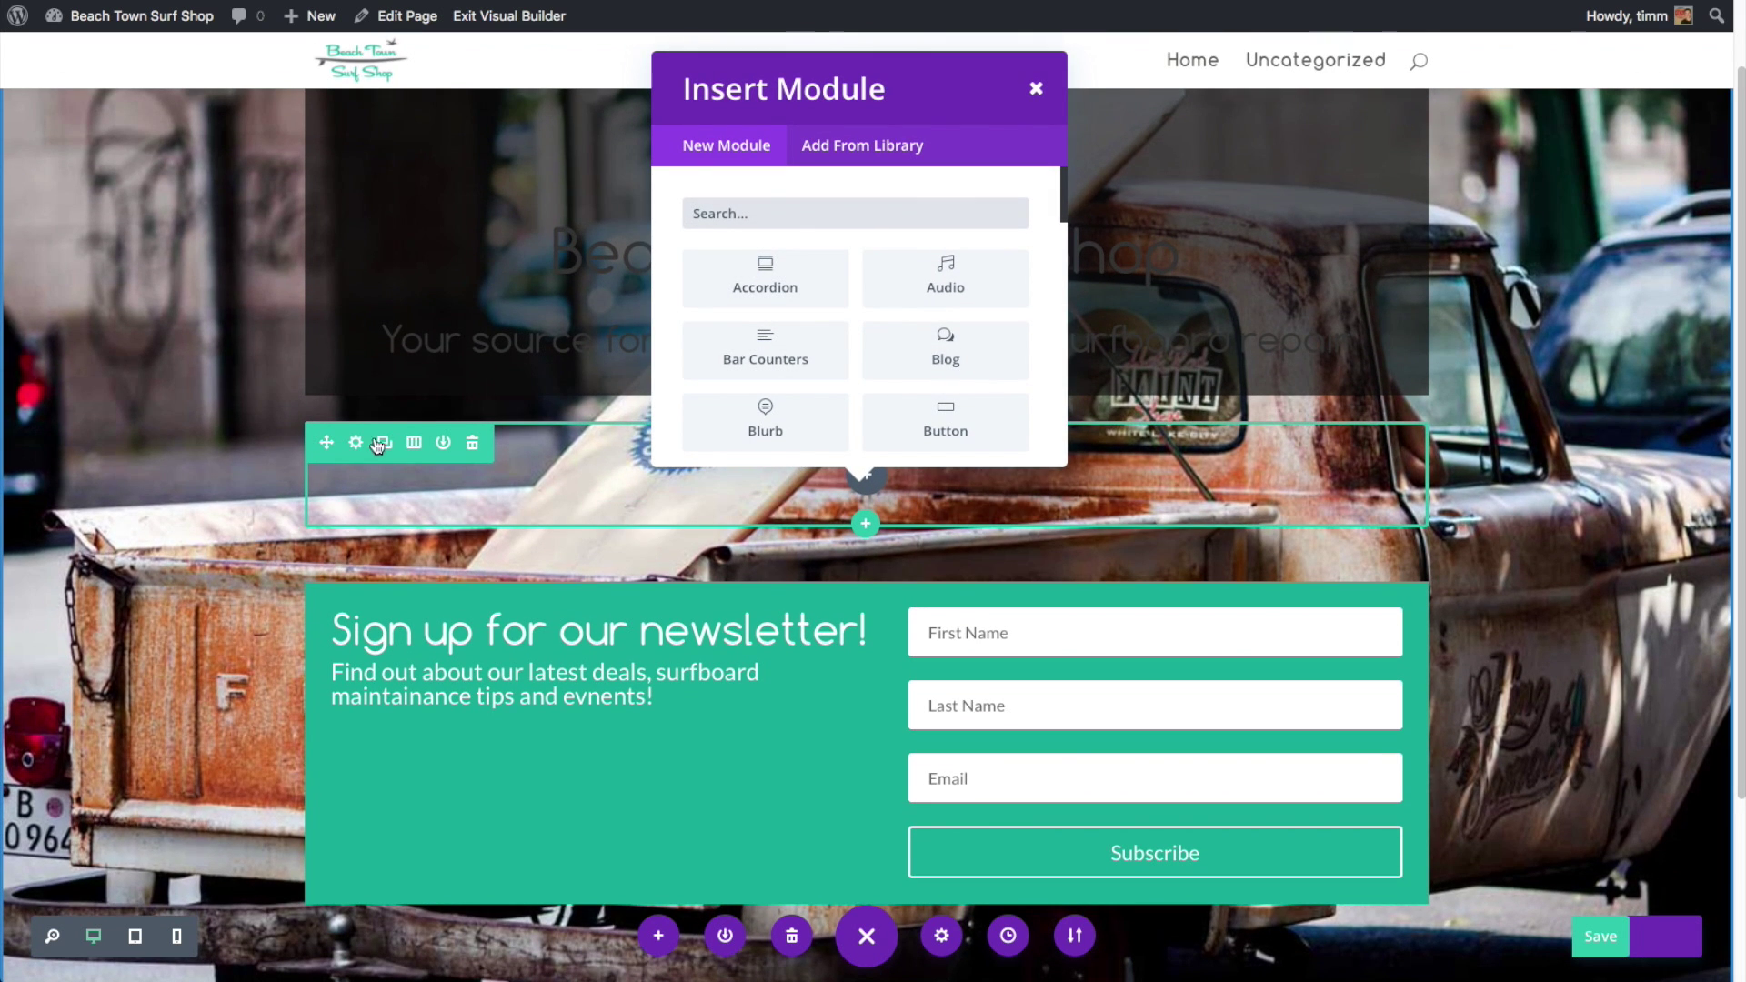
pyautogui.click(575, 477)
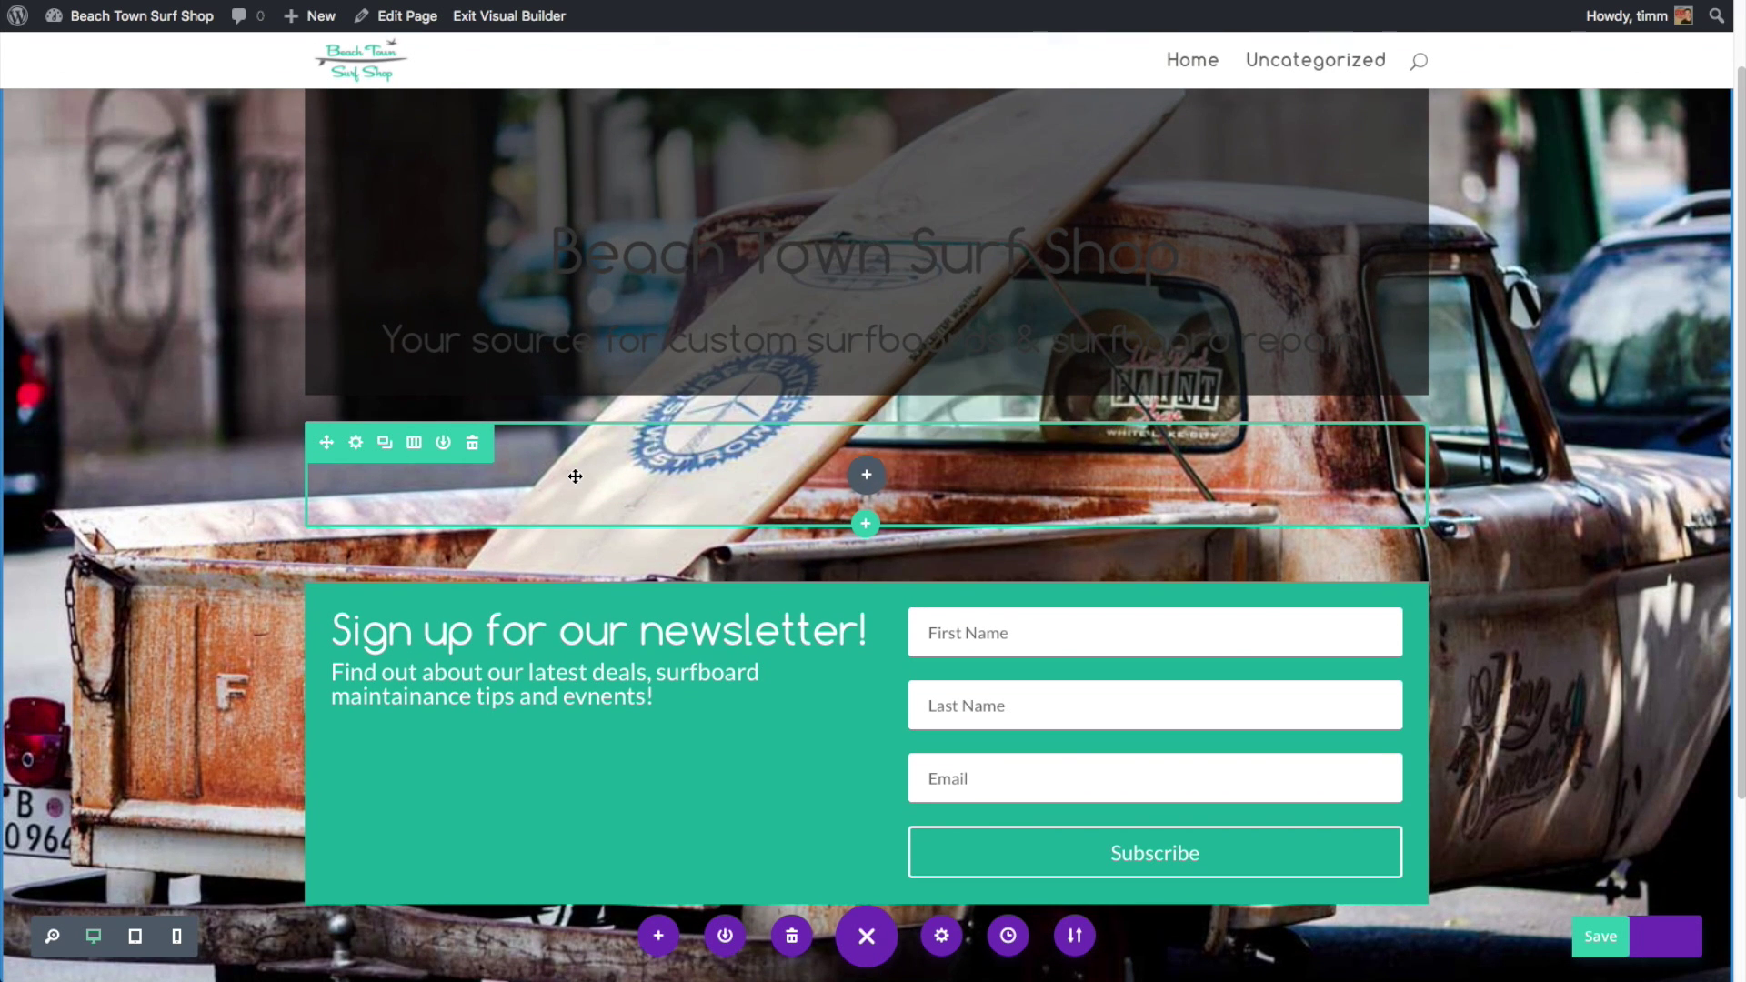
pyautogui.moveTo(327, 442); pyautogui.dragTo(525, 185)
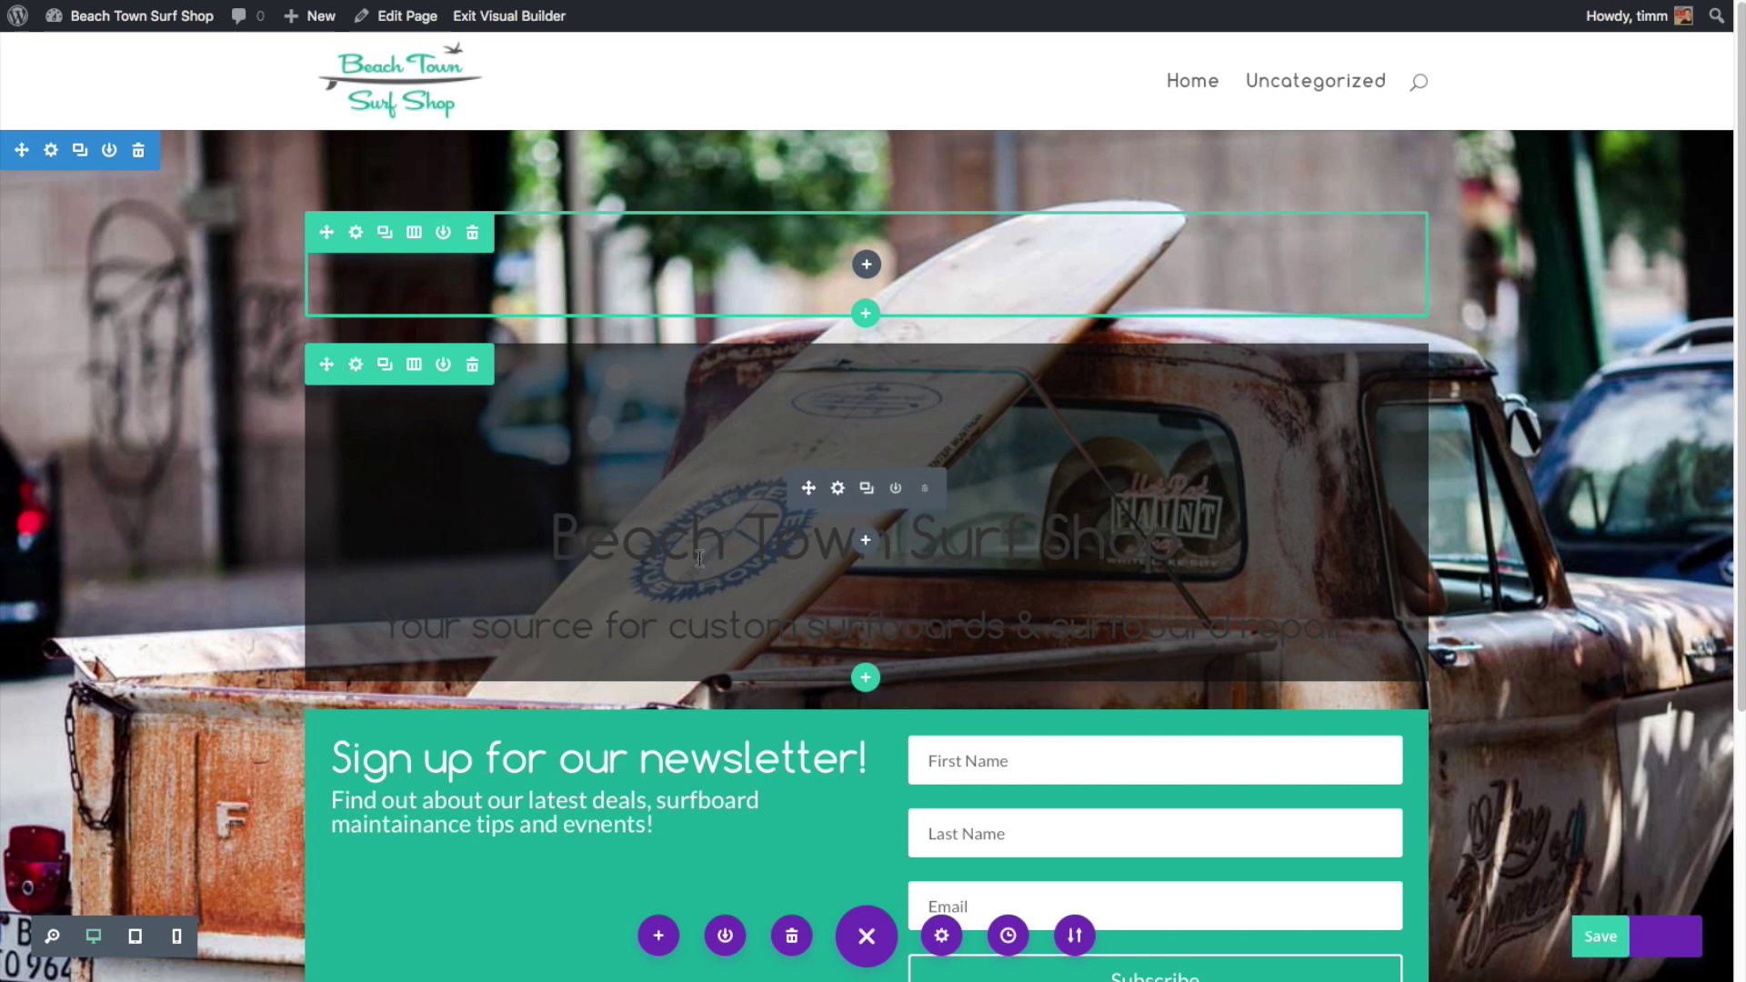
pyautogui.moveTo(805, 387); pyautogui.dragTo(777, 238)
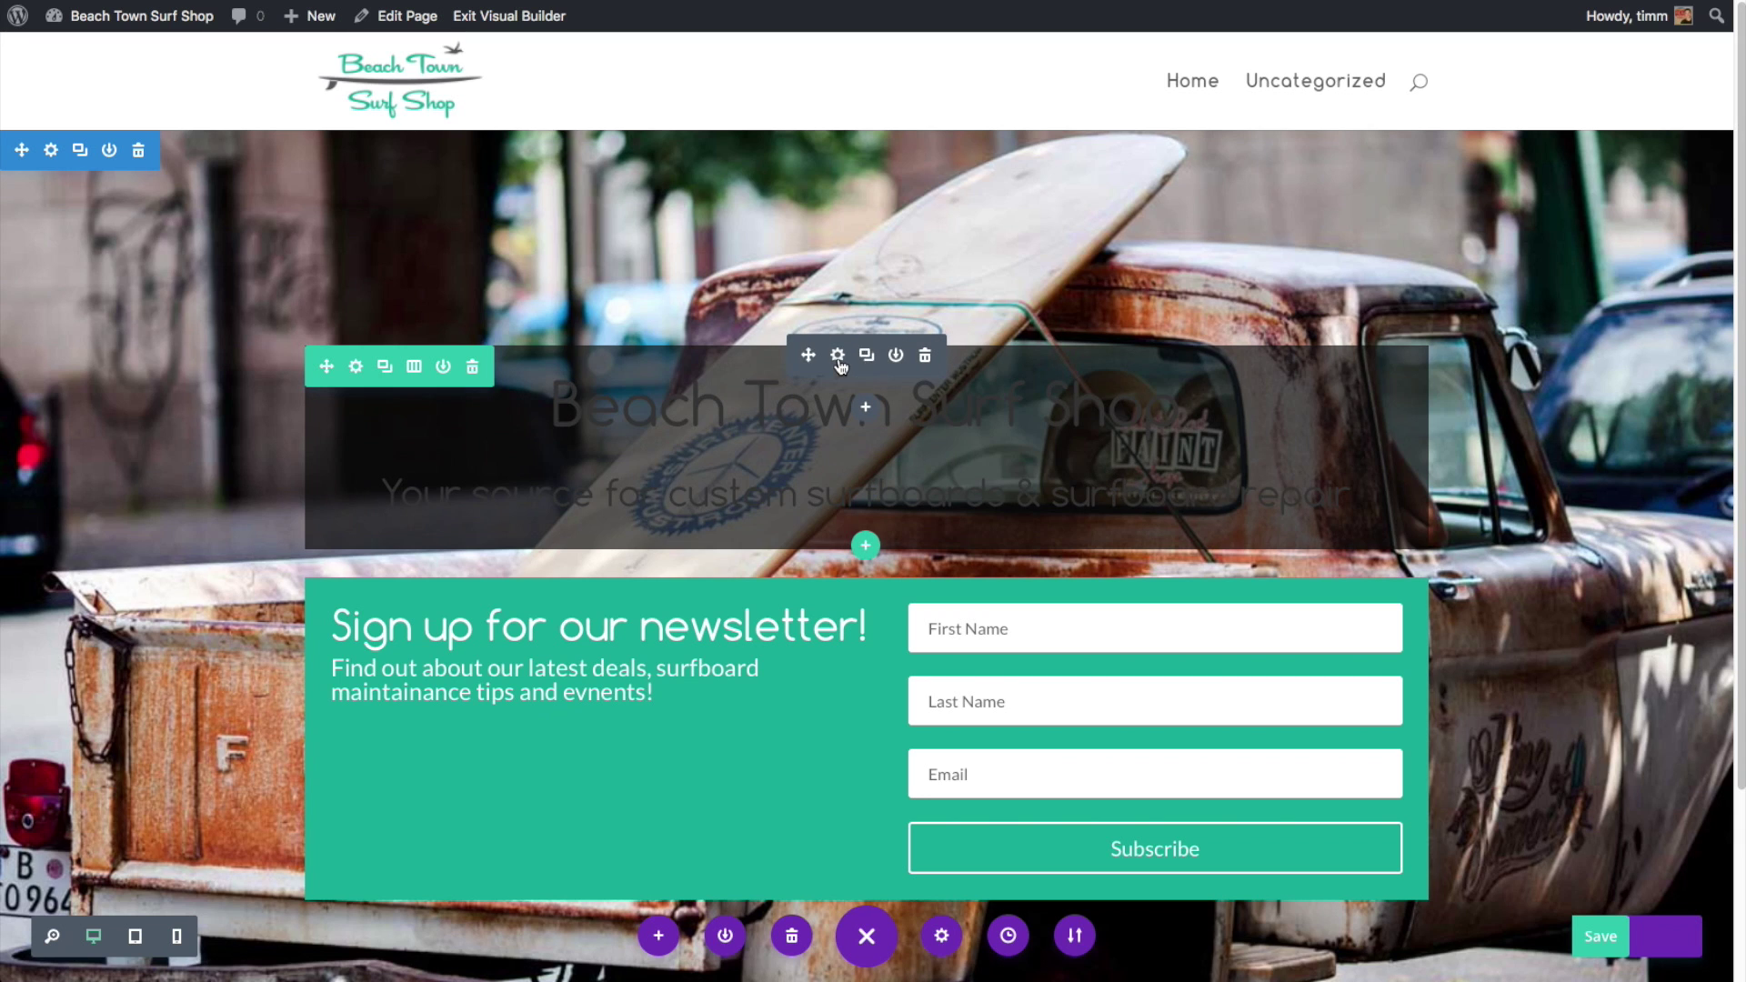
# Set the text color of the Beach Town Surf Shop heading and of its tagline to Light
pyautogui.click(838, 357)
pyautogui.click(1526, 264)
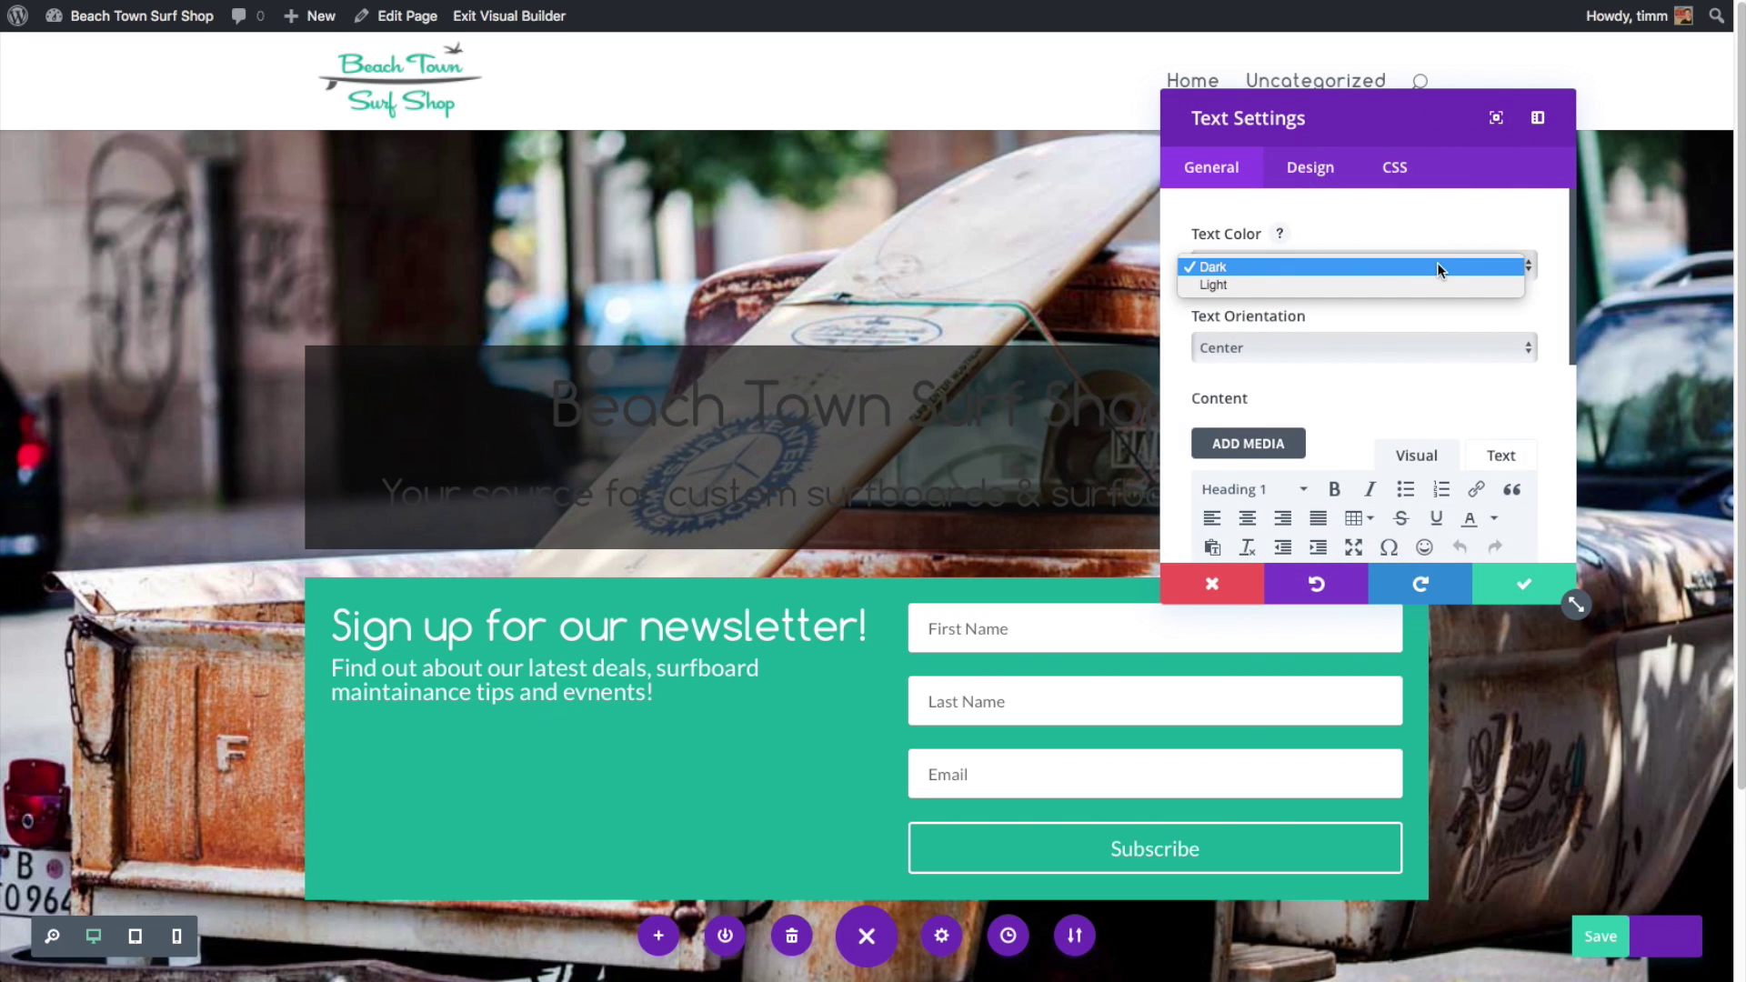
pyautogui.click(1422, 280)
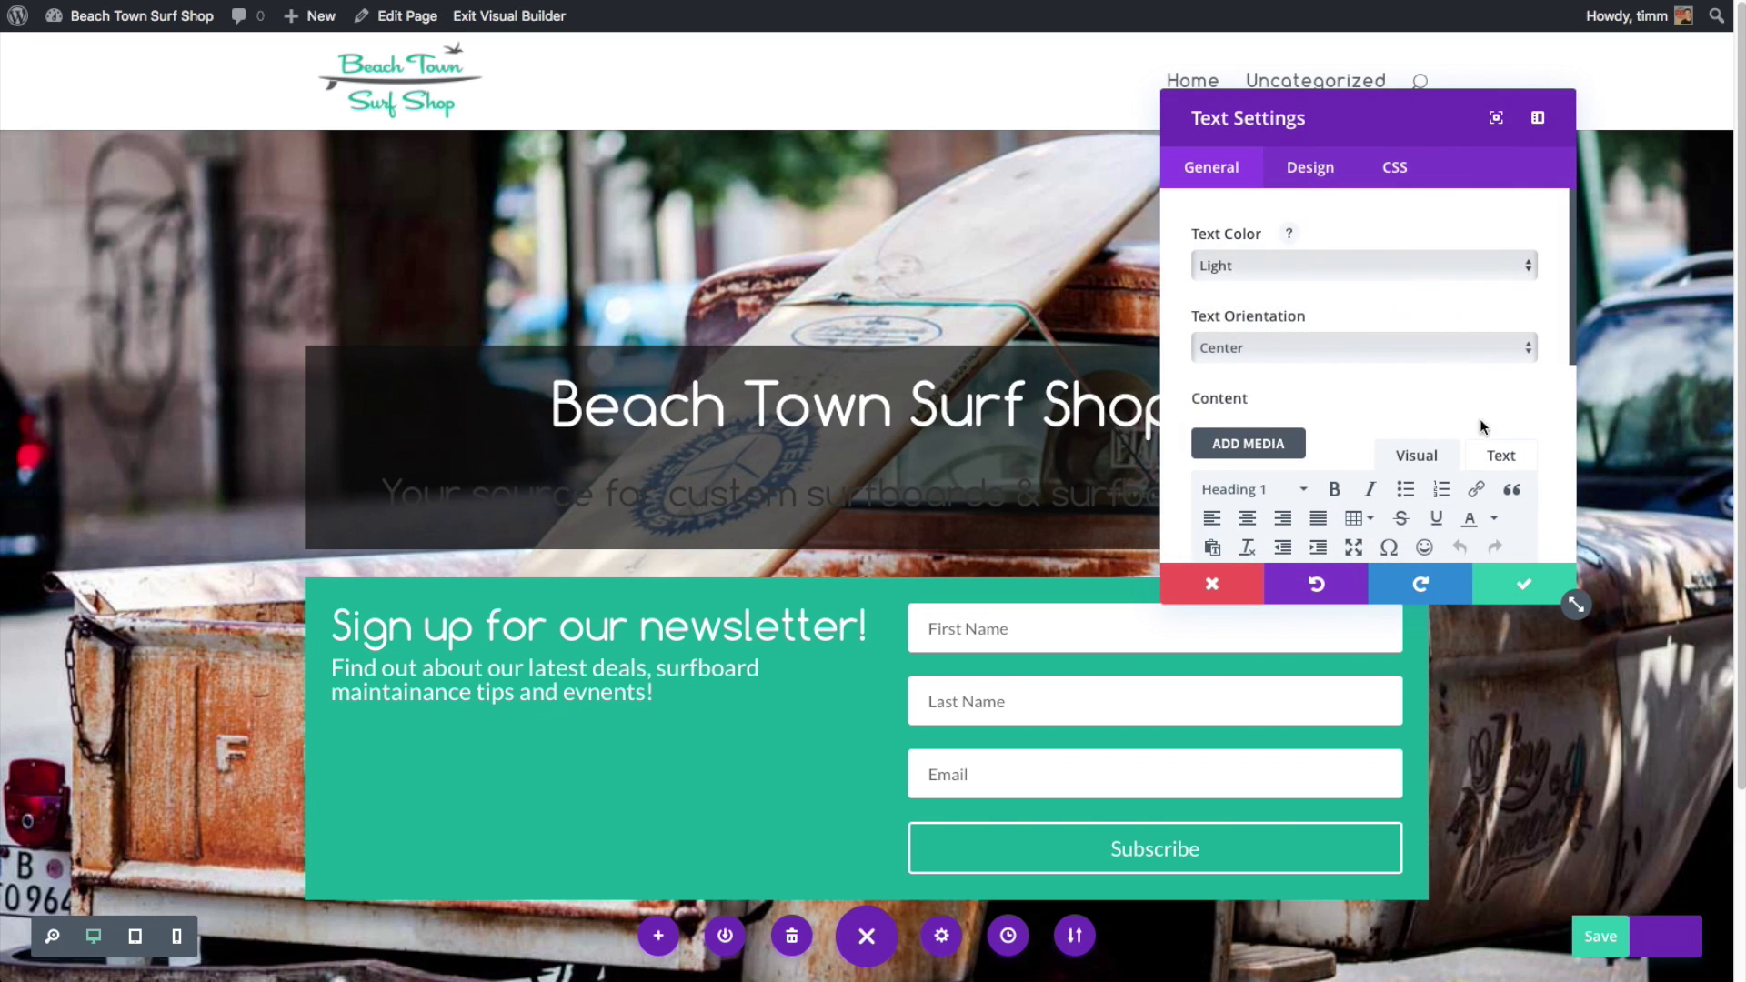
pyautogui.click(1524, 584)
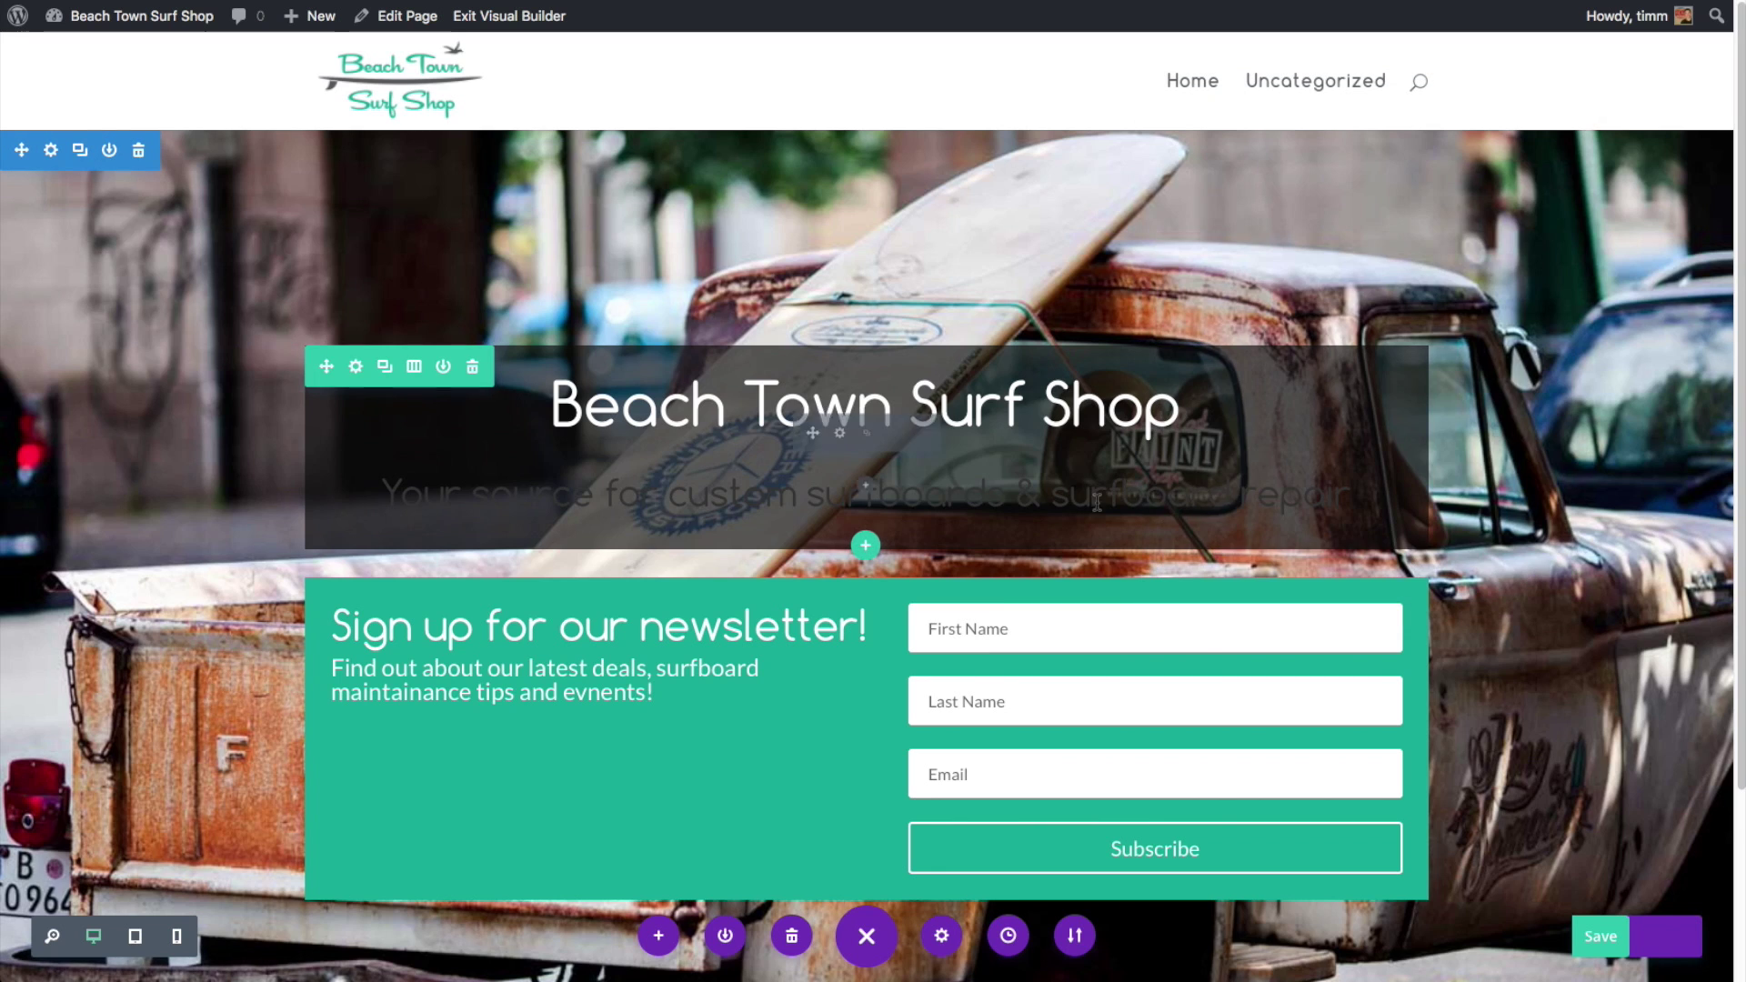
pyautogui.click(838, 436)
pyautogui.click(1515, 260)
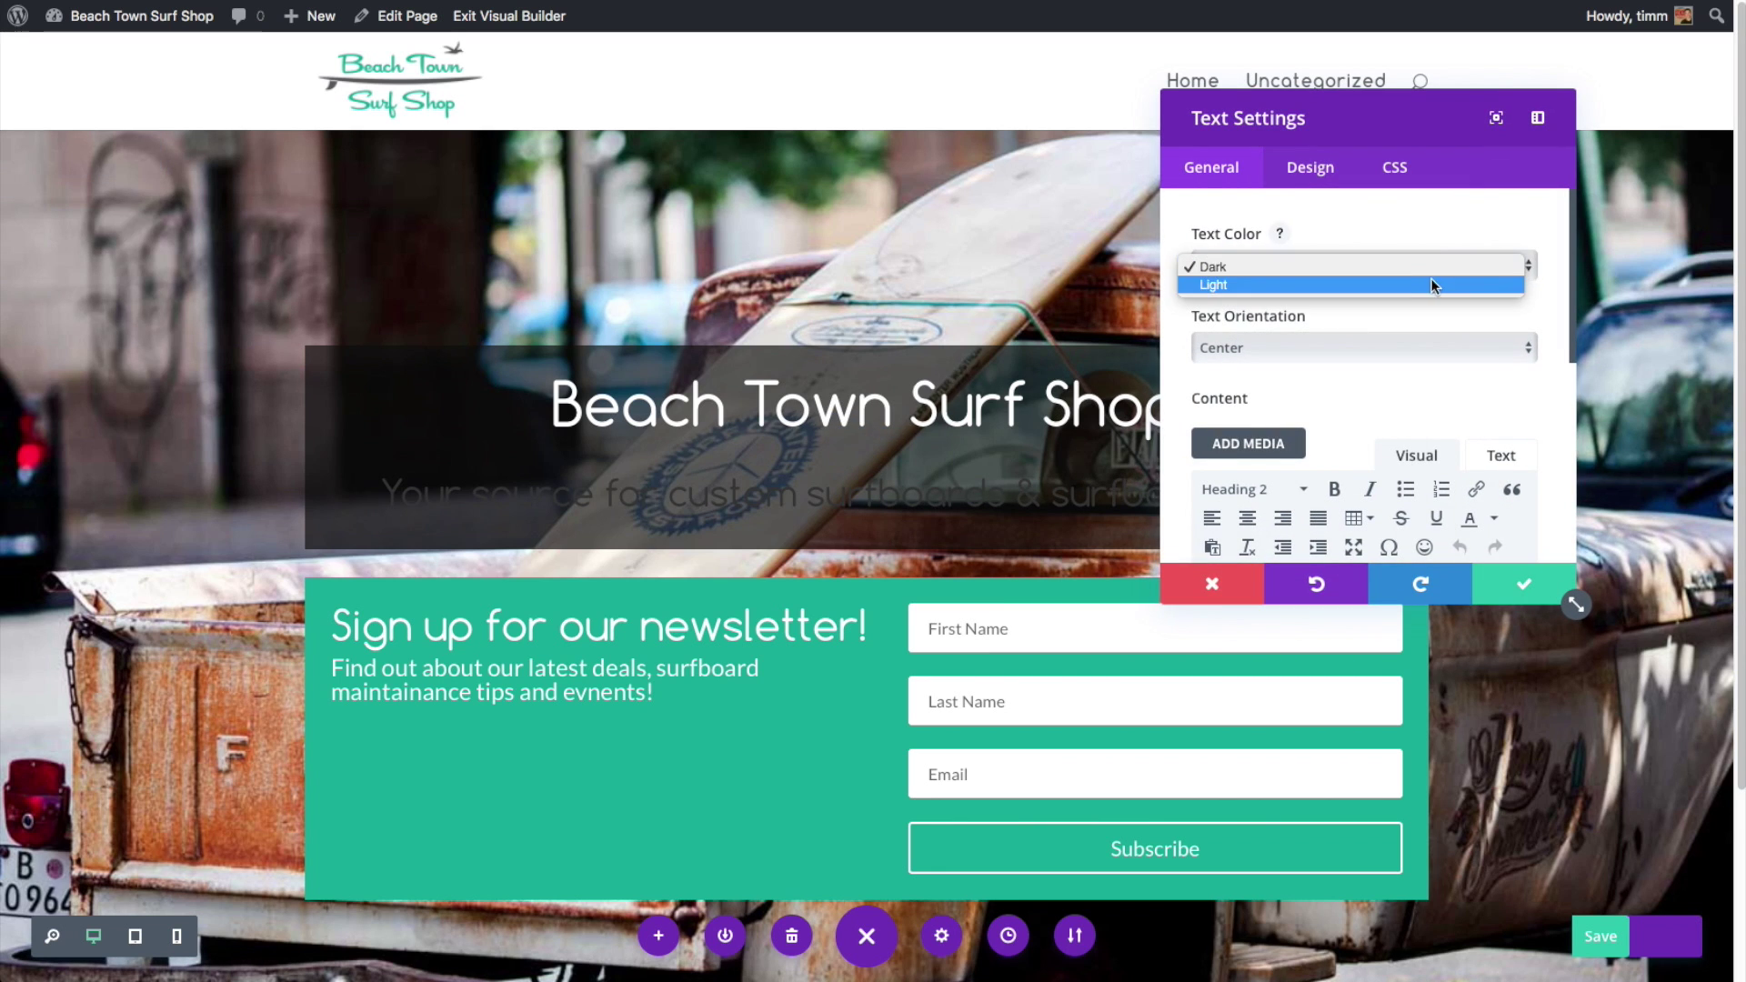
pyautogui.click(1427, 285)
pyautogui.click(1514, 584)
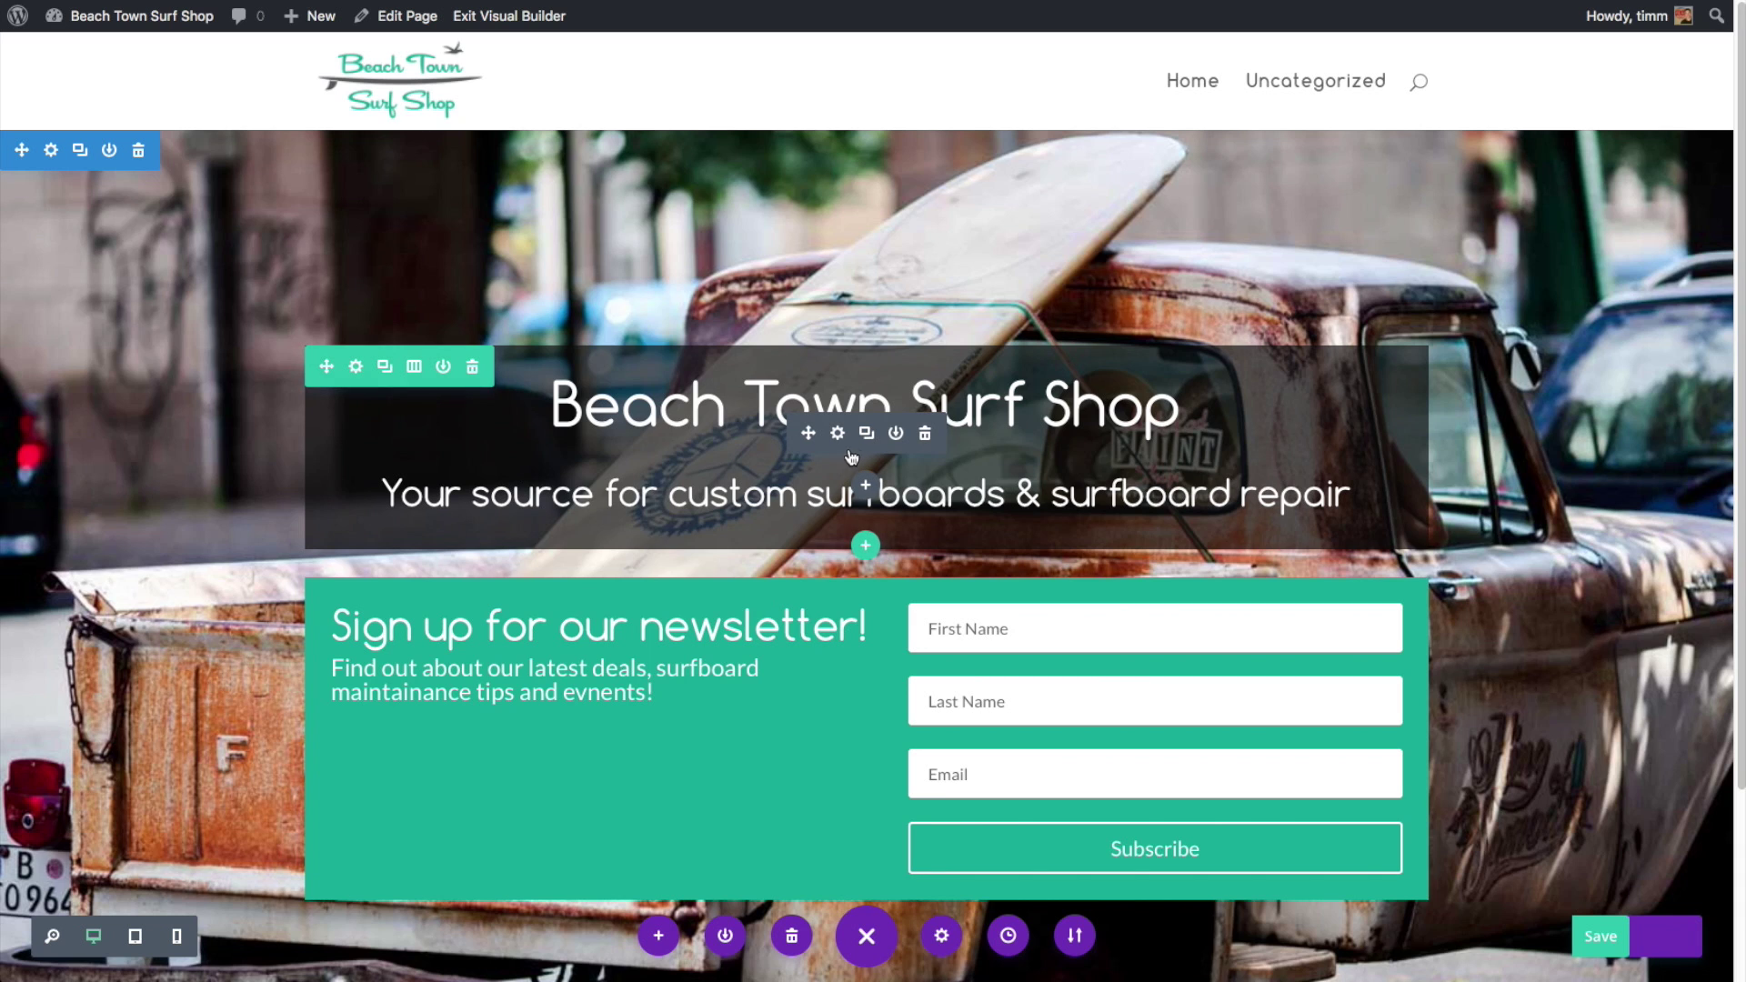
# Duplicate the heading row and look through the shortcut list in the Divi Builder Helper
pyautogui.click(385, 367)
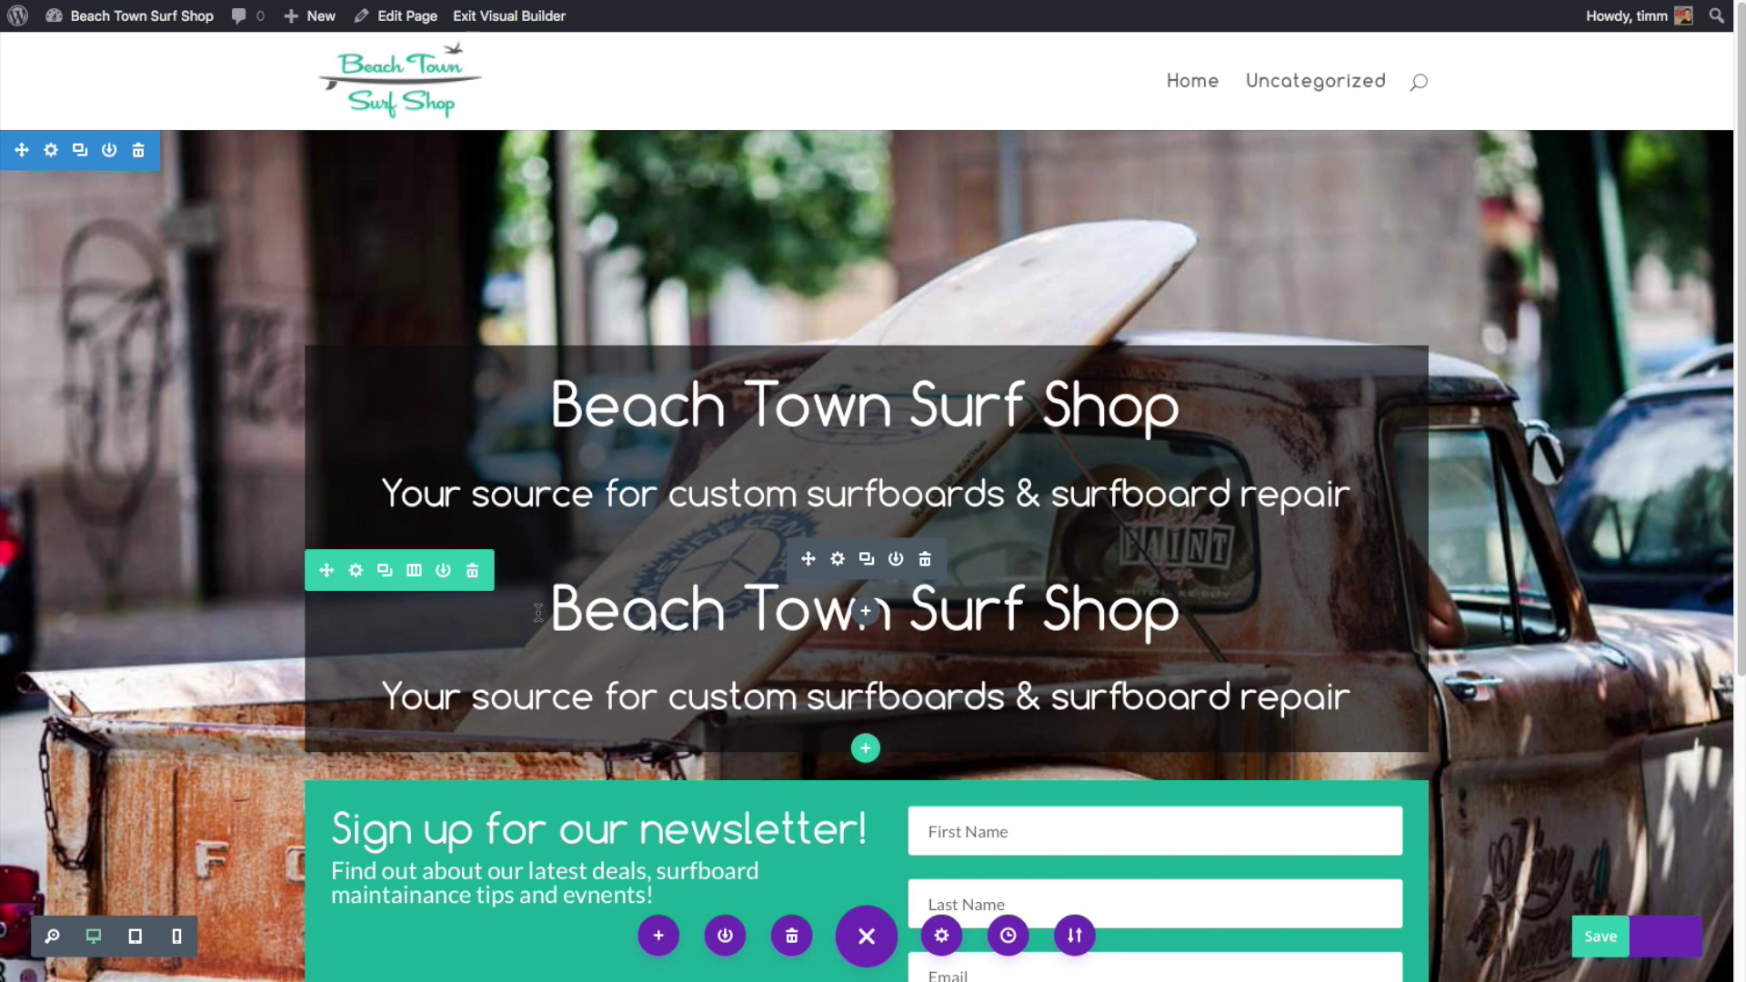
pyautogui.hotkey('shift', '/')
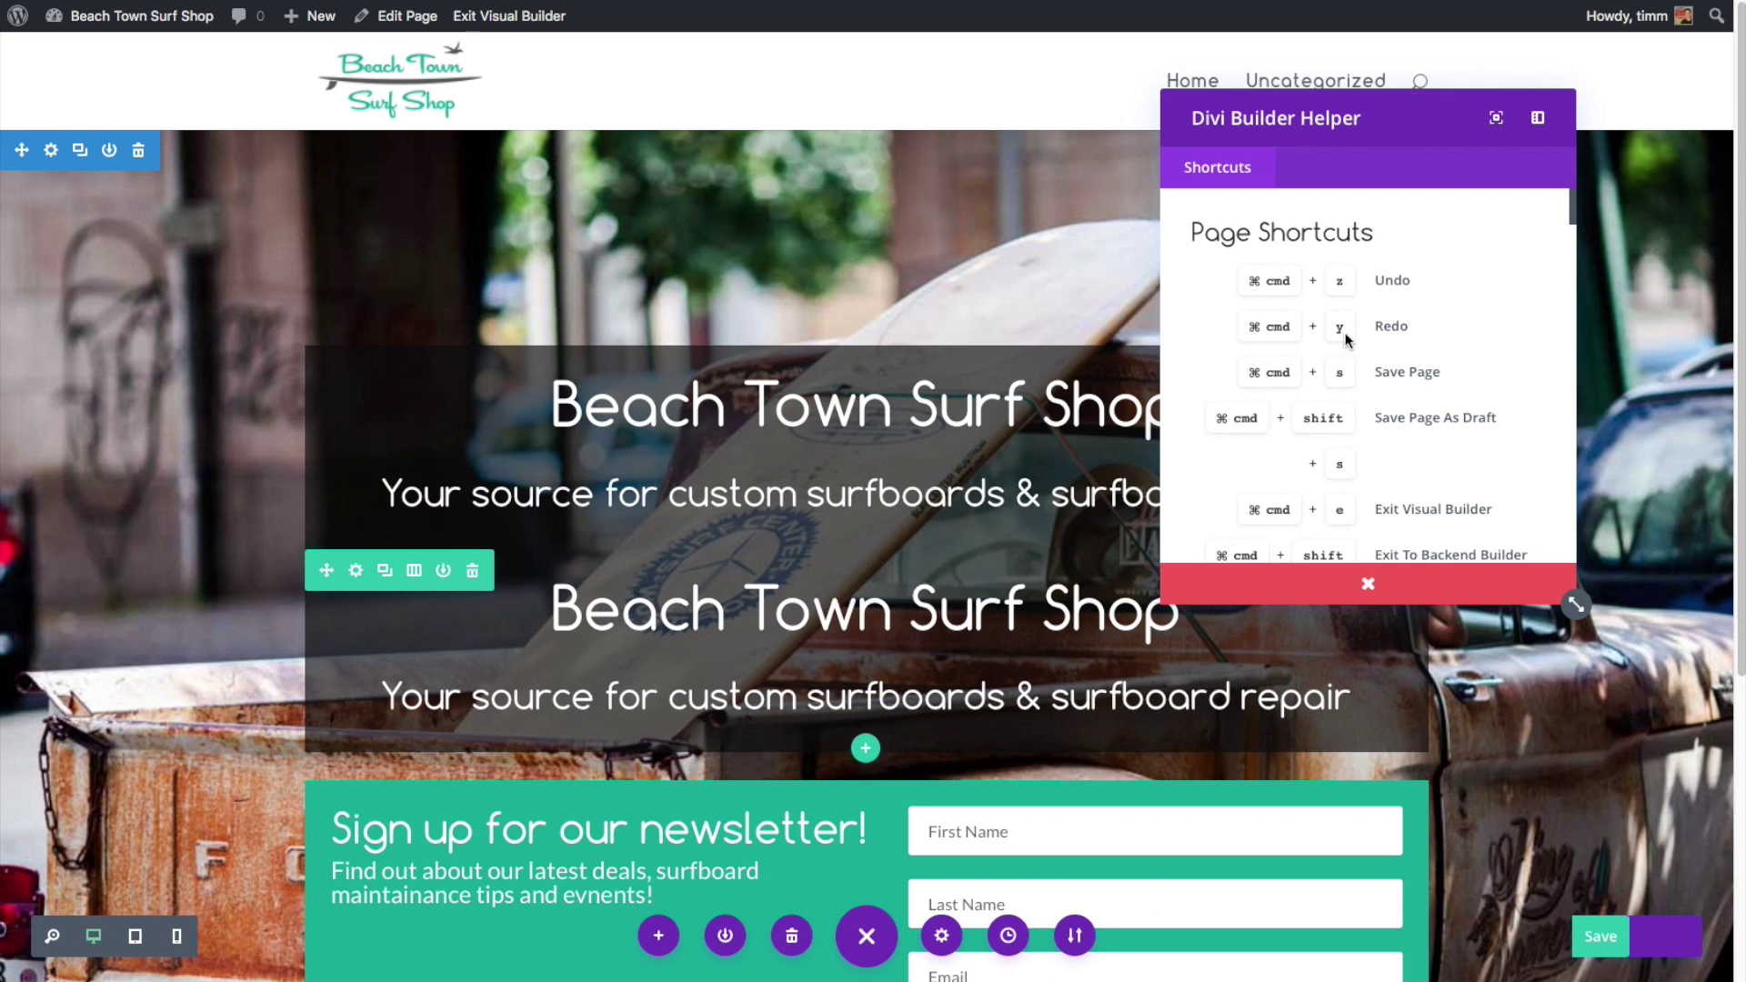
pyautogui.scroll(-8, 1424, 353)
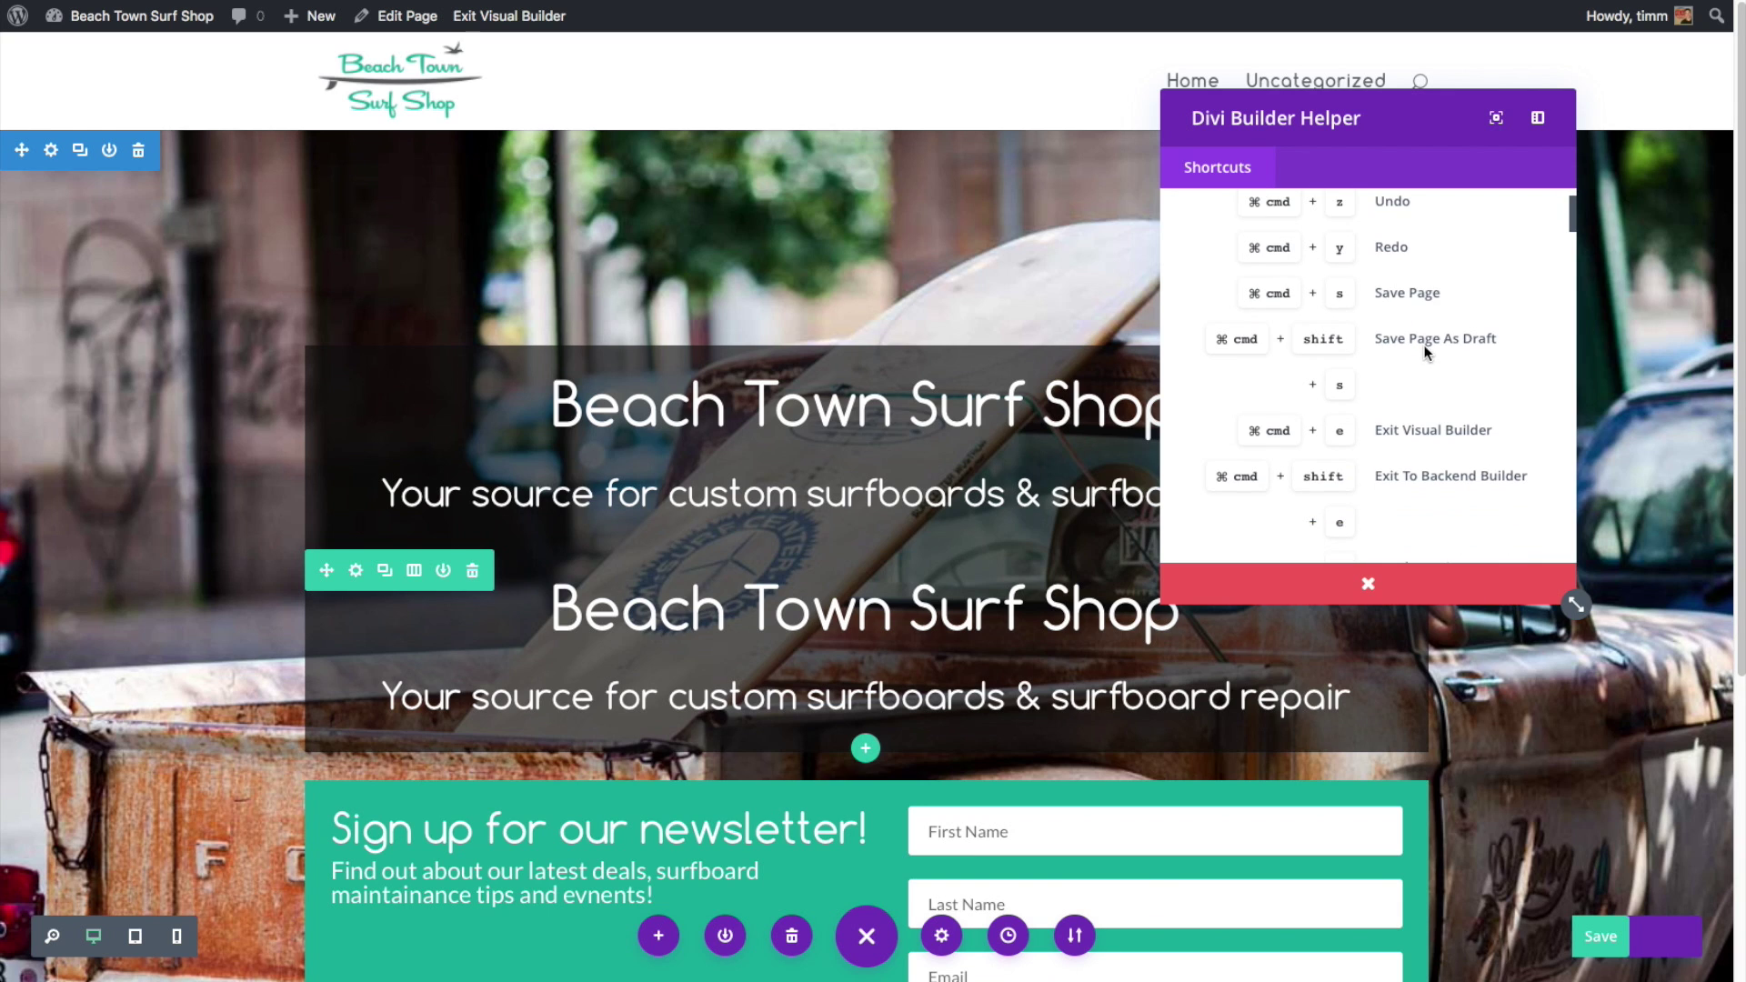
pyautogui.scroll(-5, 1422, 365)
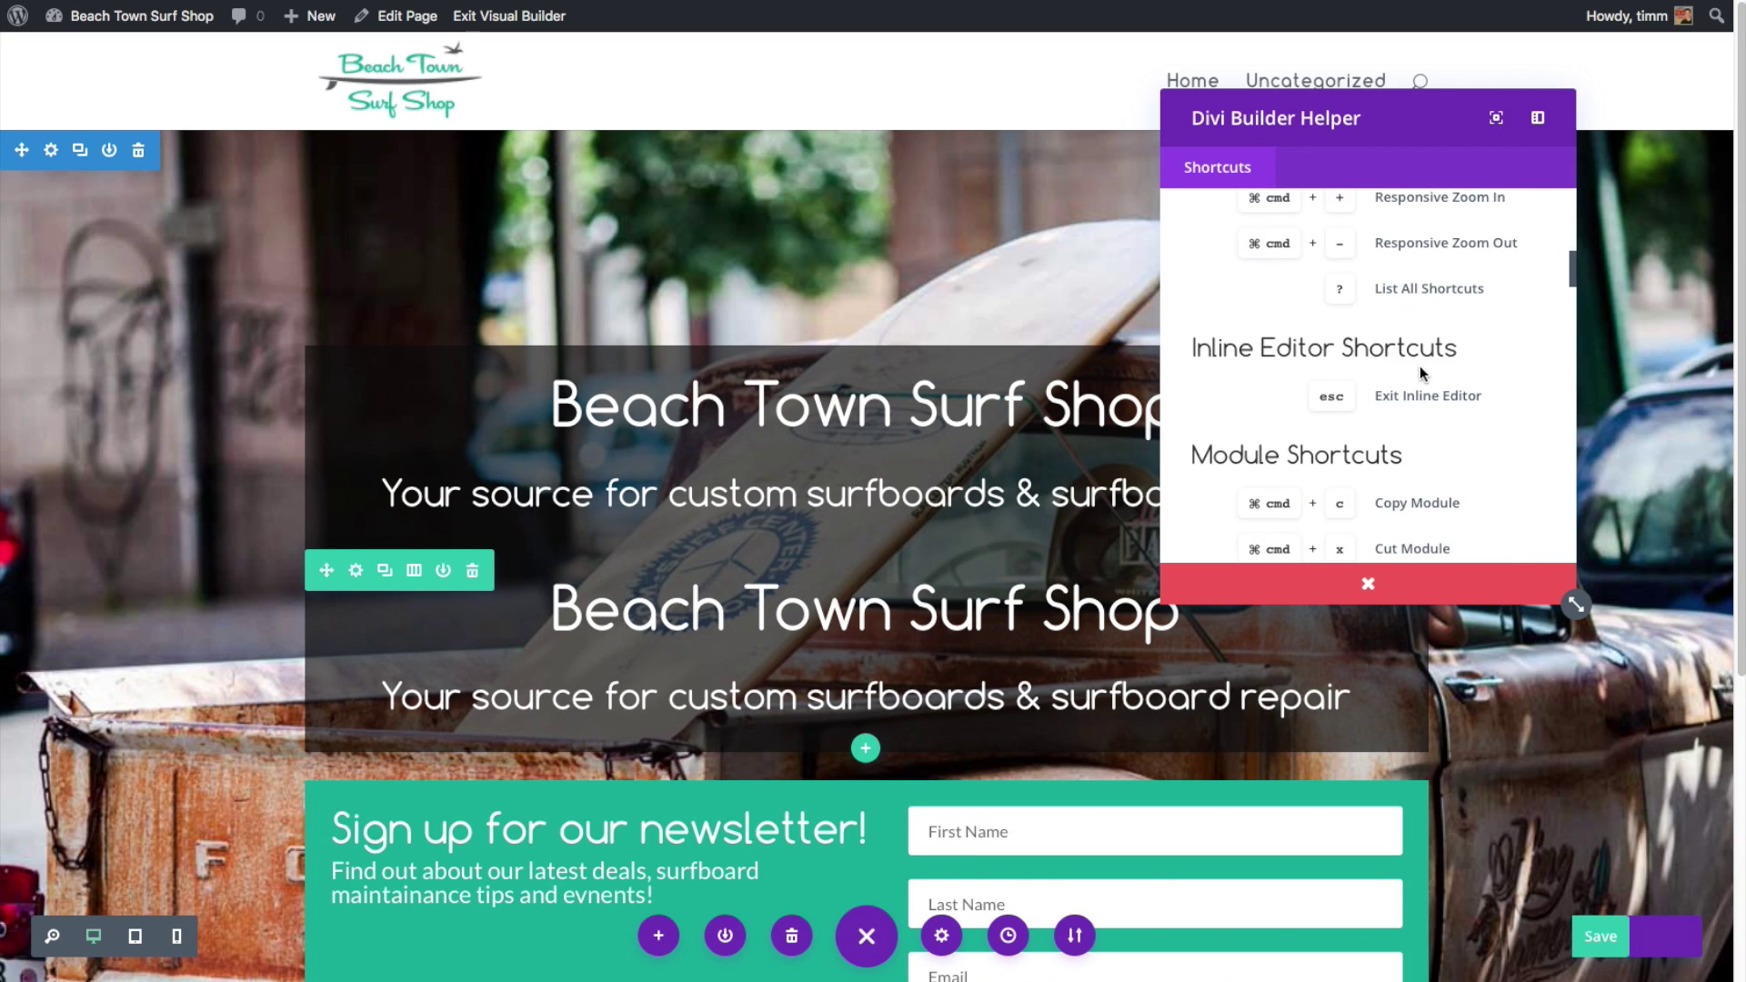
pyautogui.scroll(10, 1409, 413)
pyautogui.scroll(1, 1408, 413)
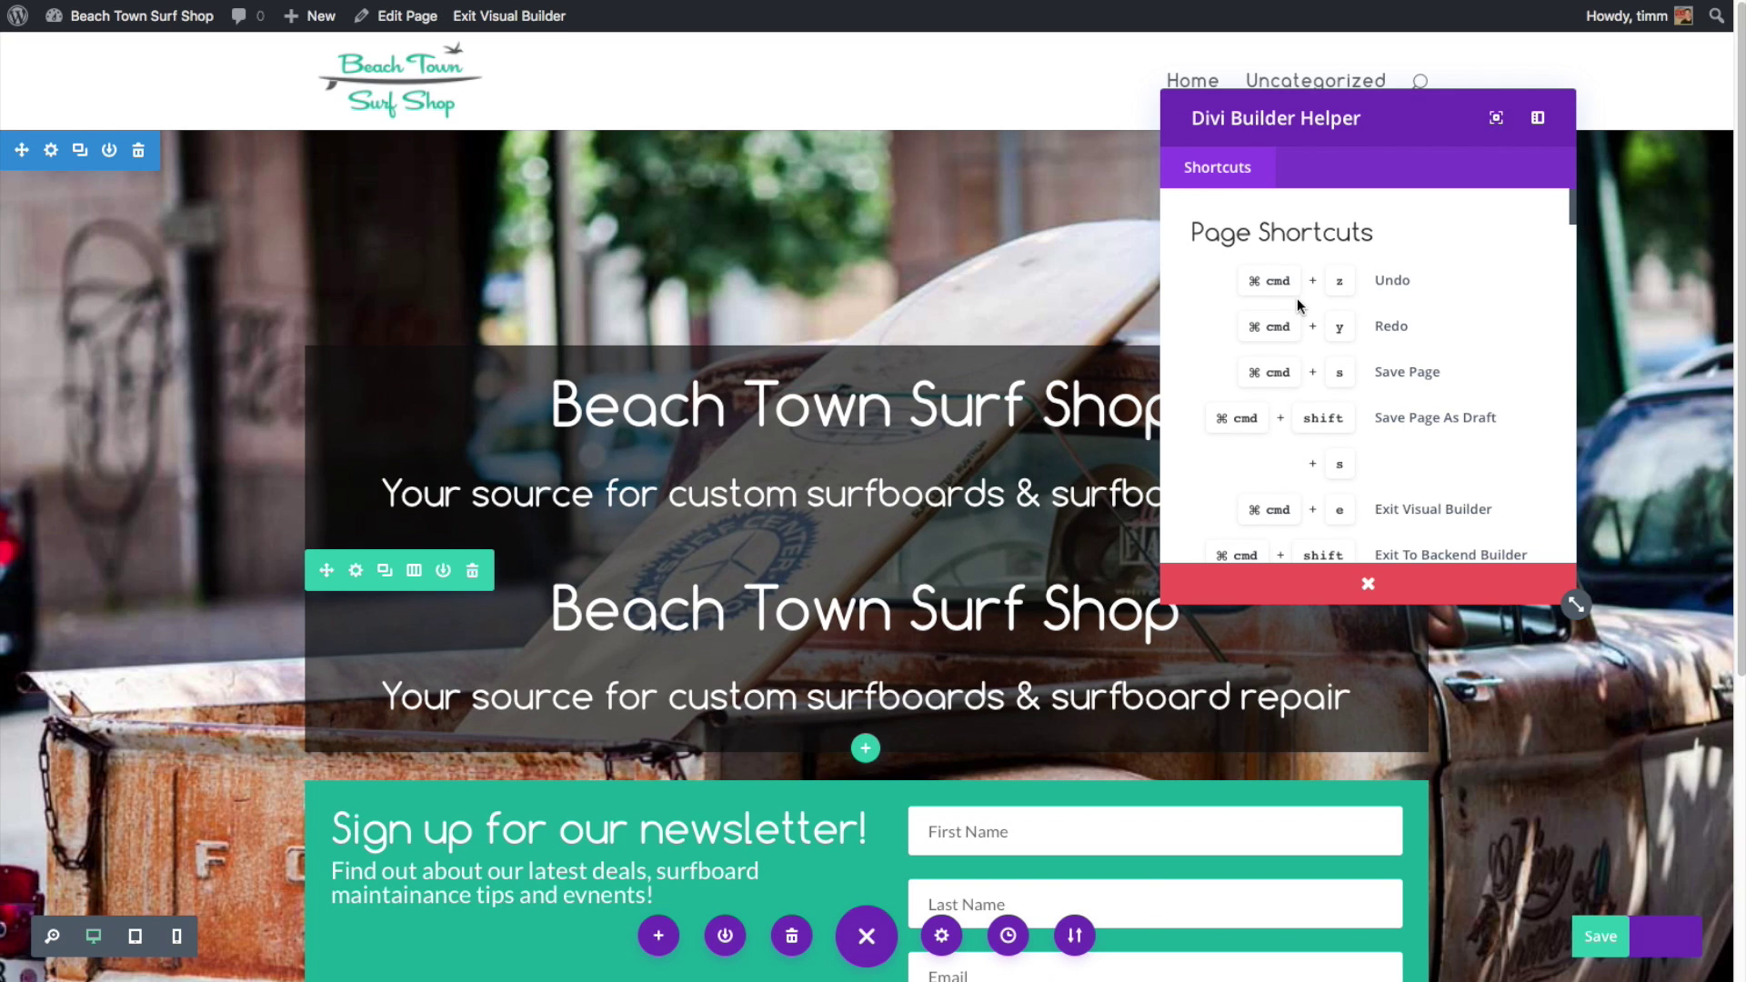
pyautogui.click(1367, 583)
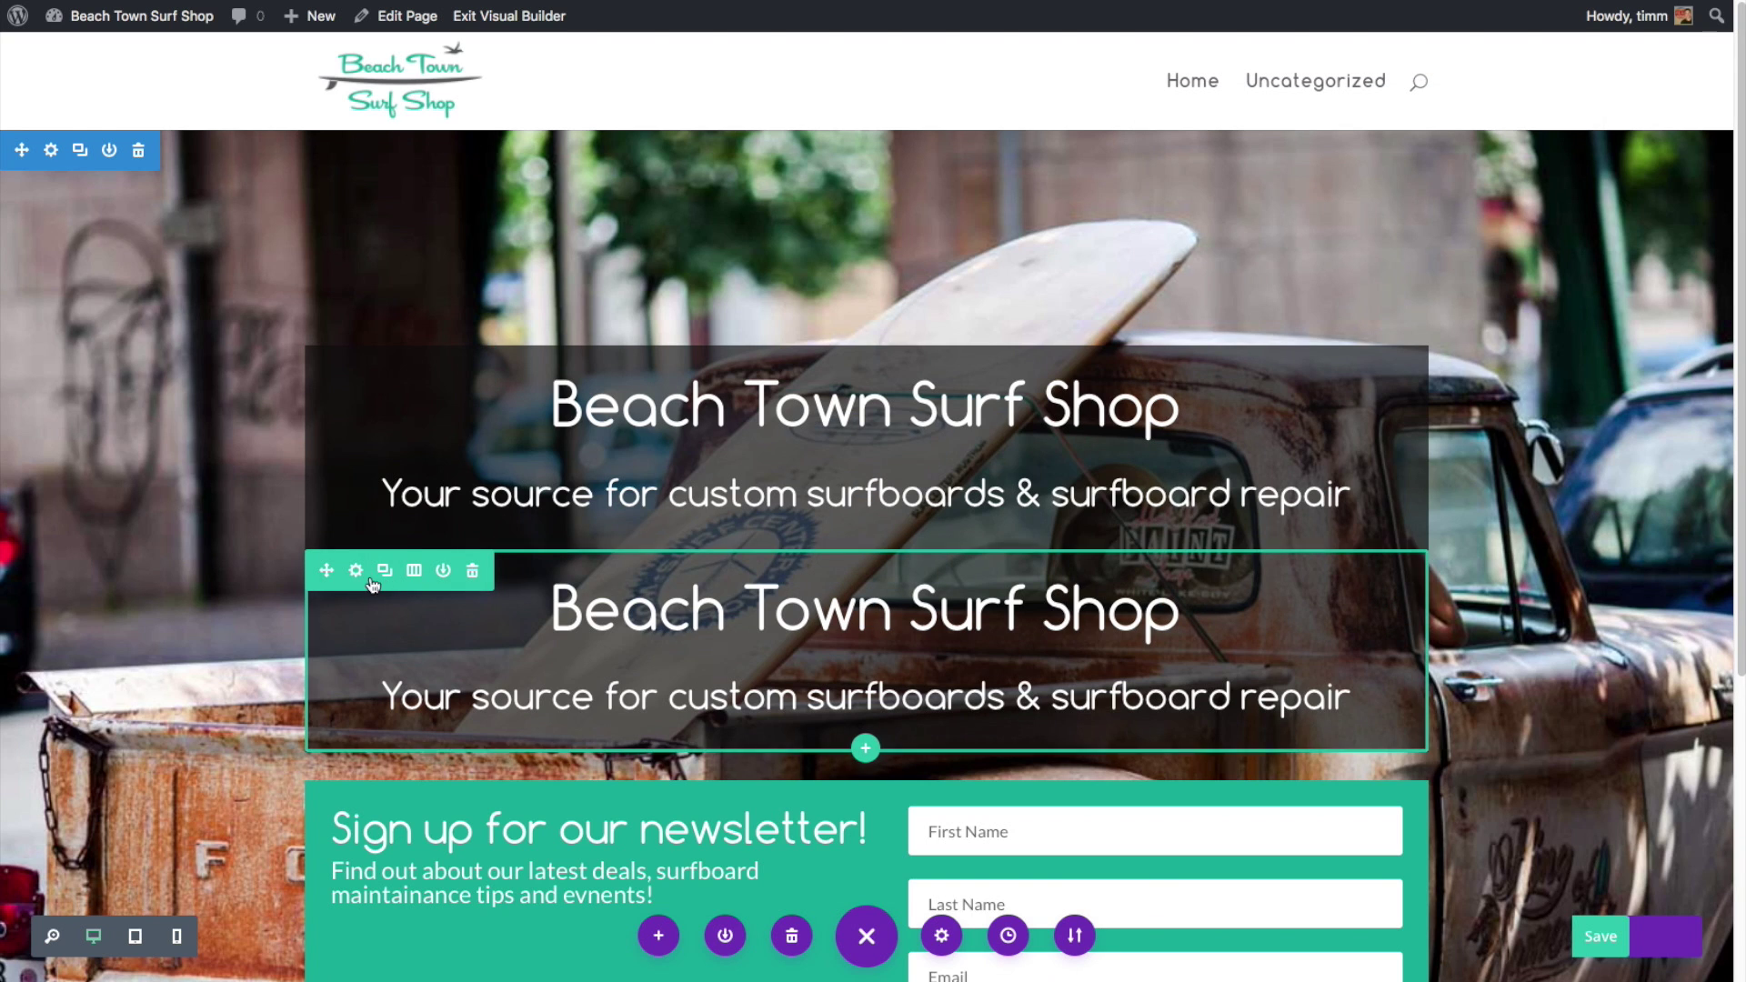
# Move the duplicated heading row below the newsletter signup row
pyautogui.moveTo(364, 571); pyautogui.dragTo(525, 932)
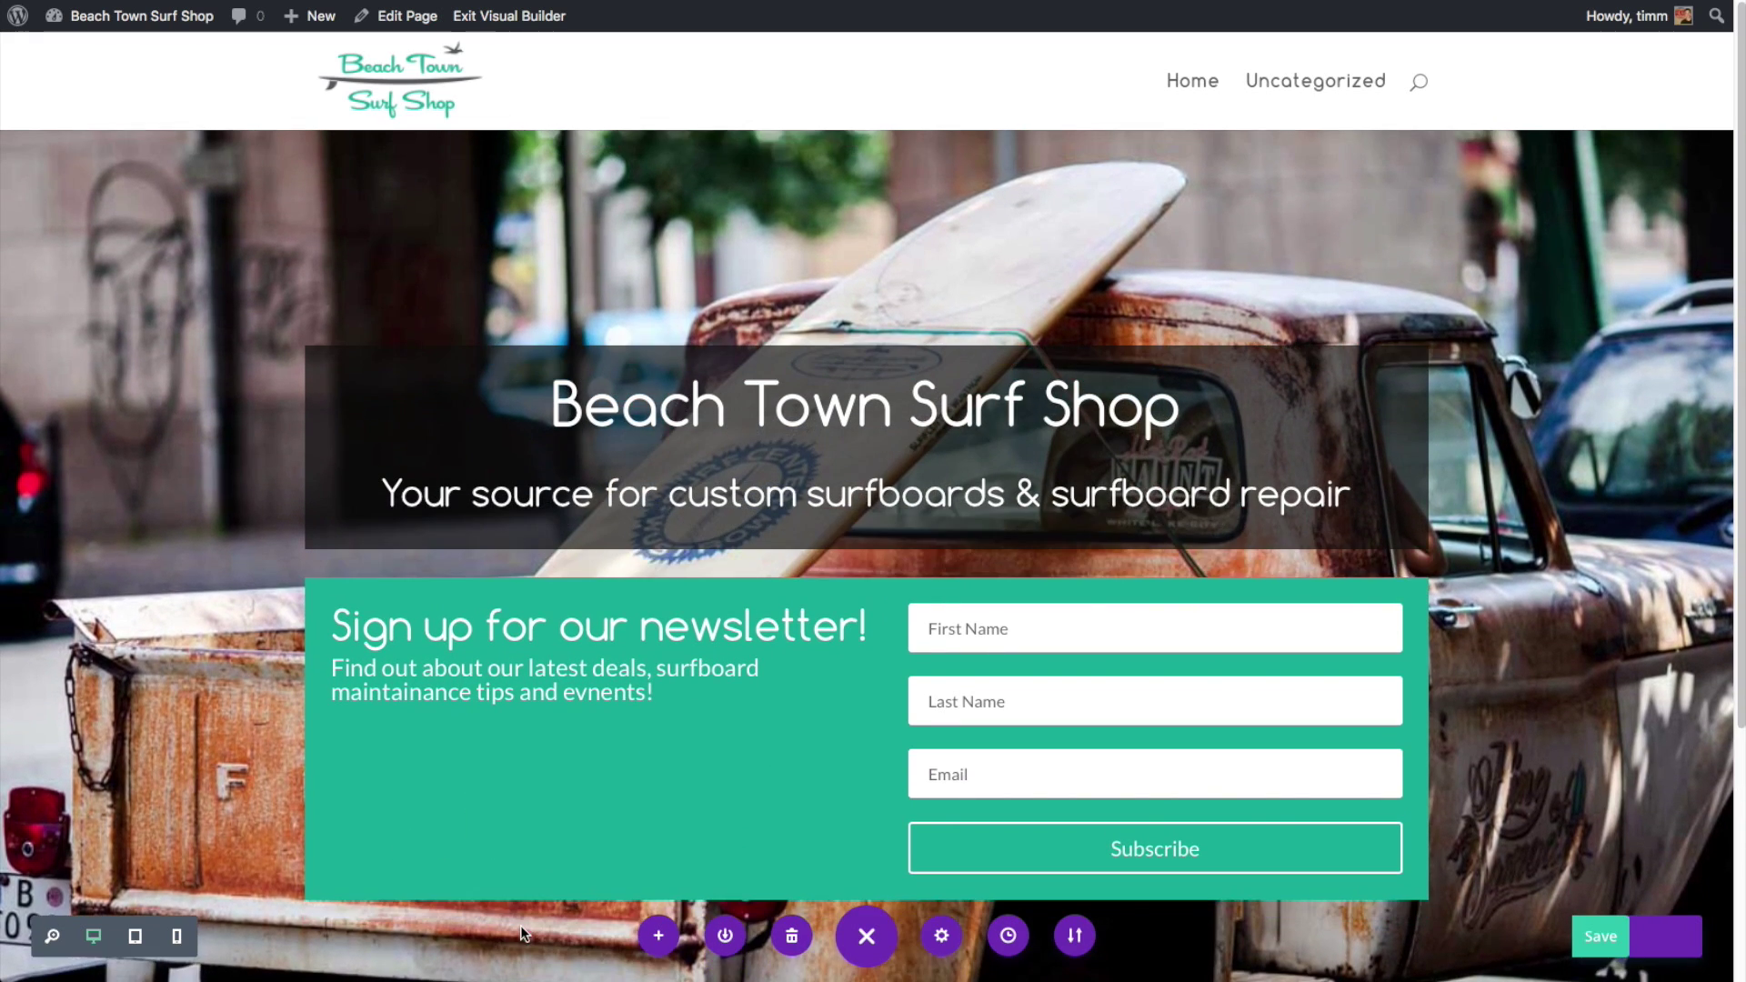
pyautogui.scroll(-5, 725, 652)
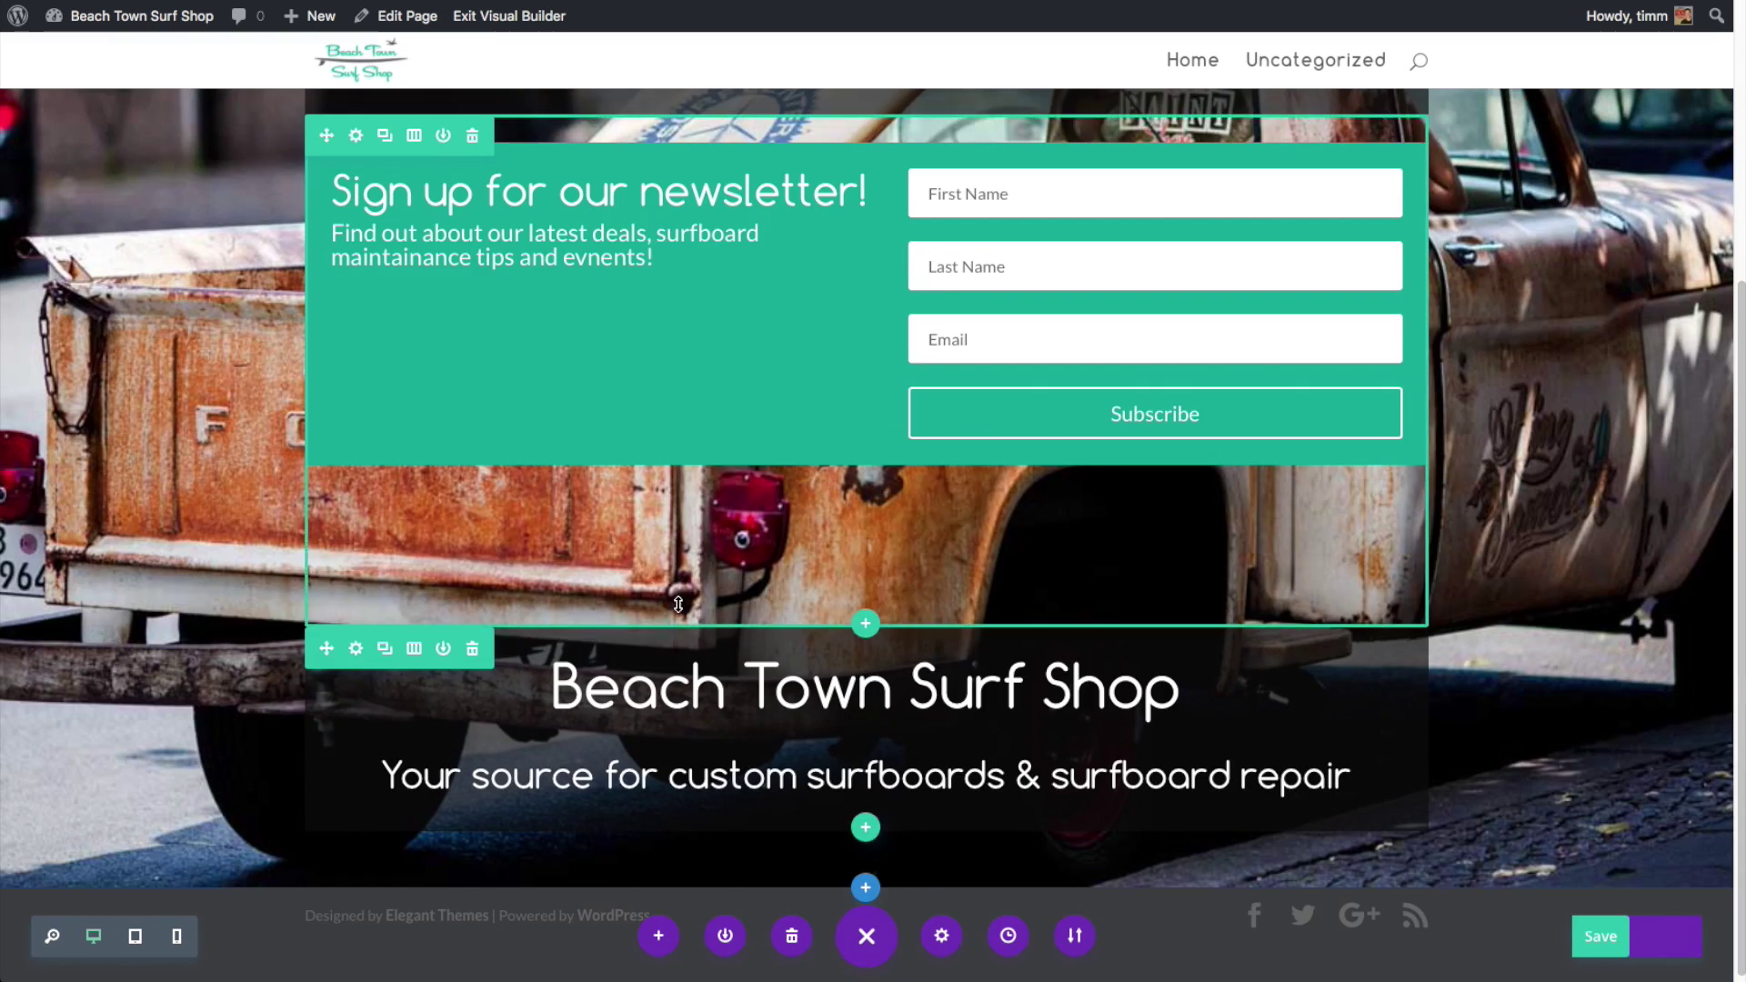
# Put the lower divider in a new single-column row beneath the newsletter form and move that row below the duplicated heading row
pyautogui.click(865, 623)
pyautogui.click(755, 407)
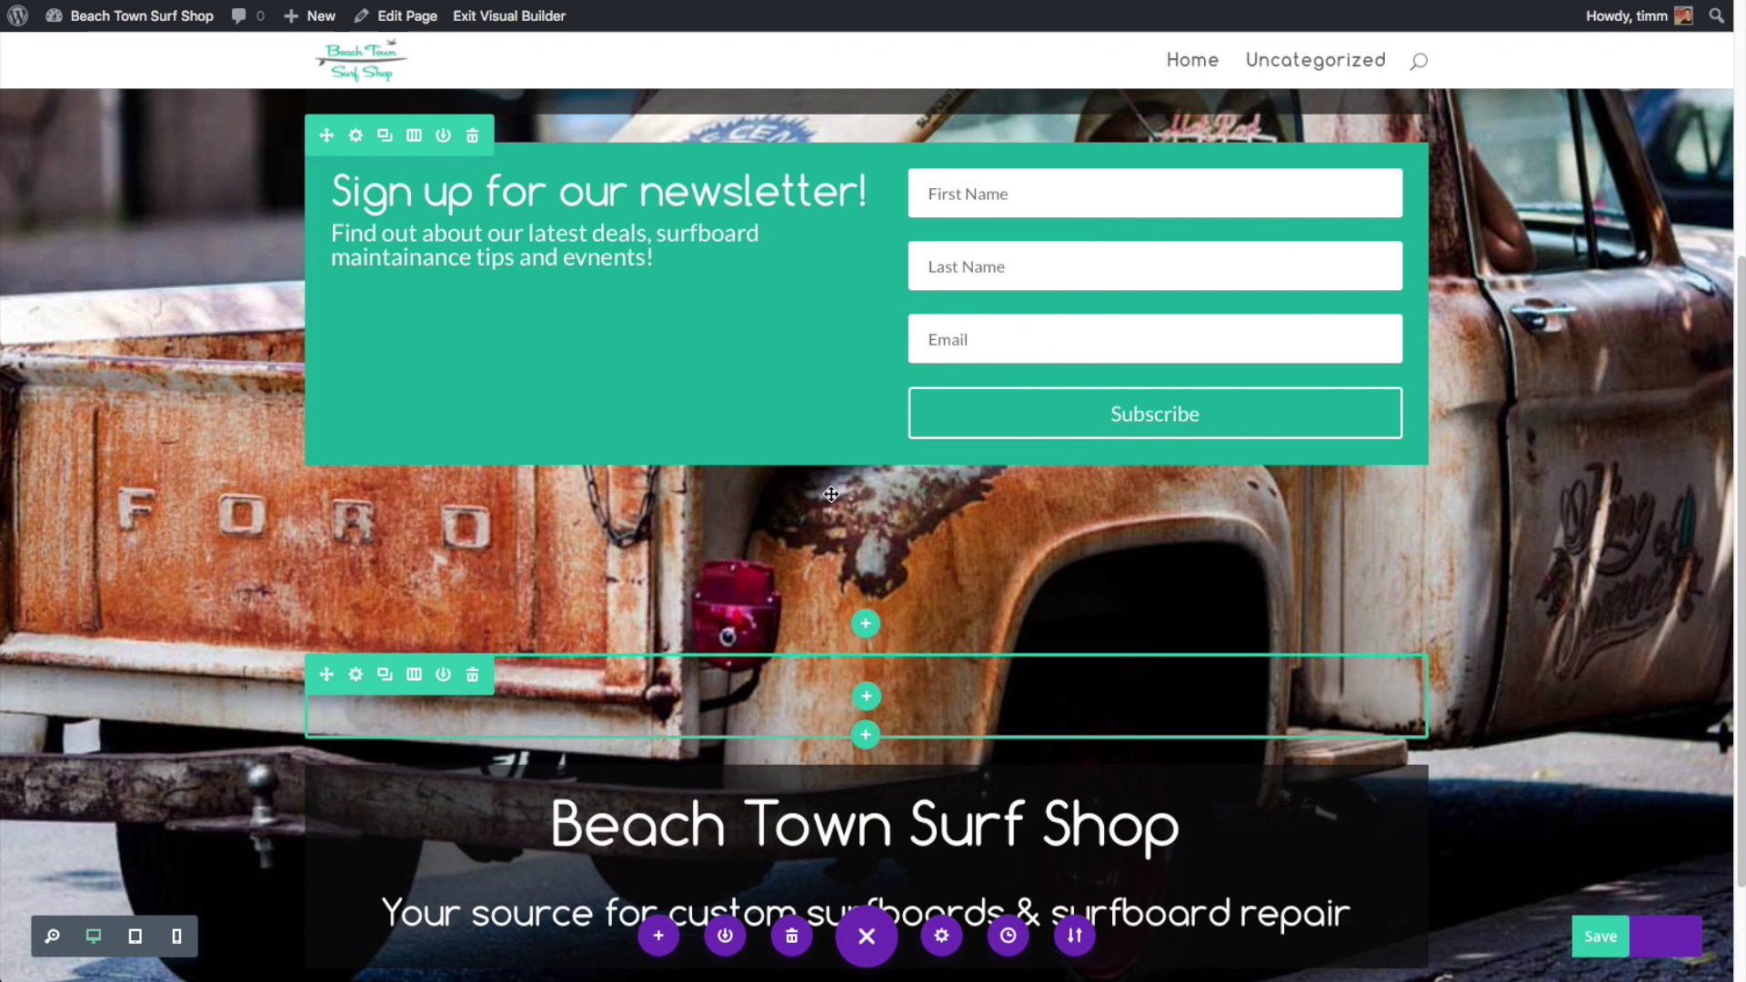
pyautogui.click(866, 696)
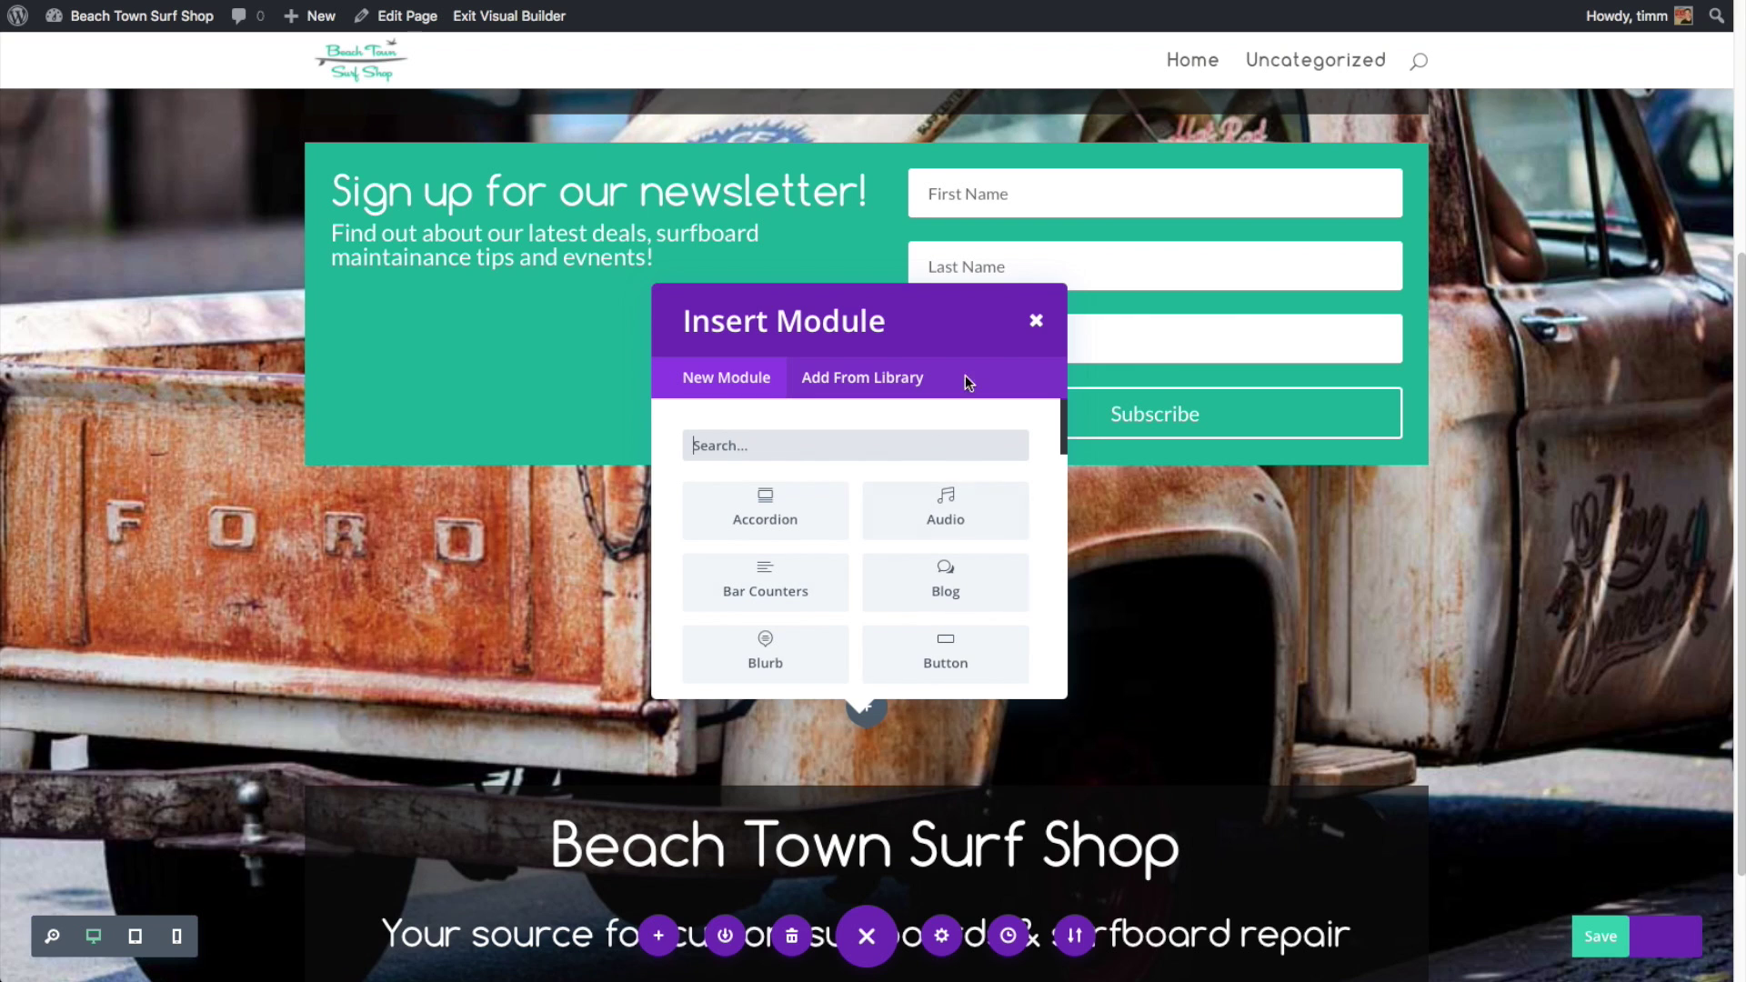
pyautogui.click(1037, 318)
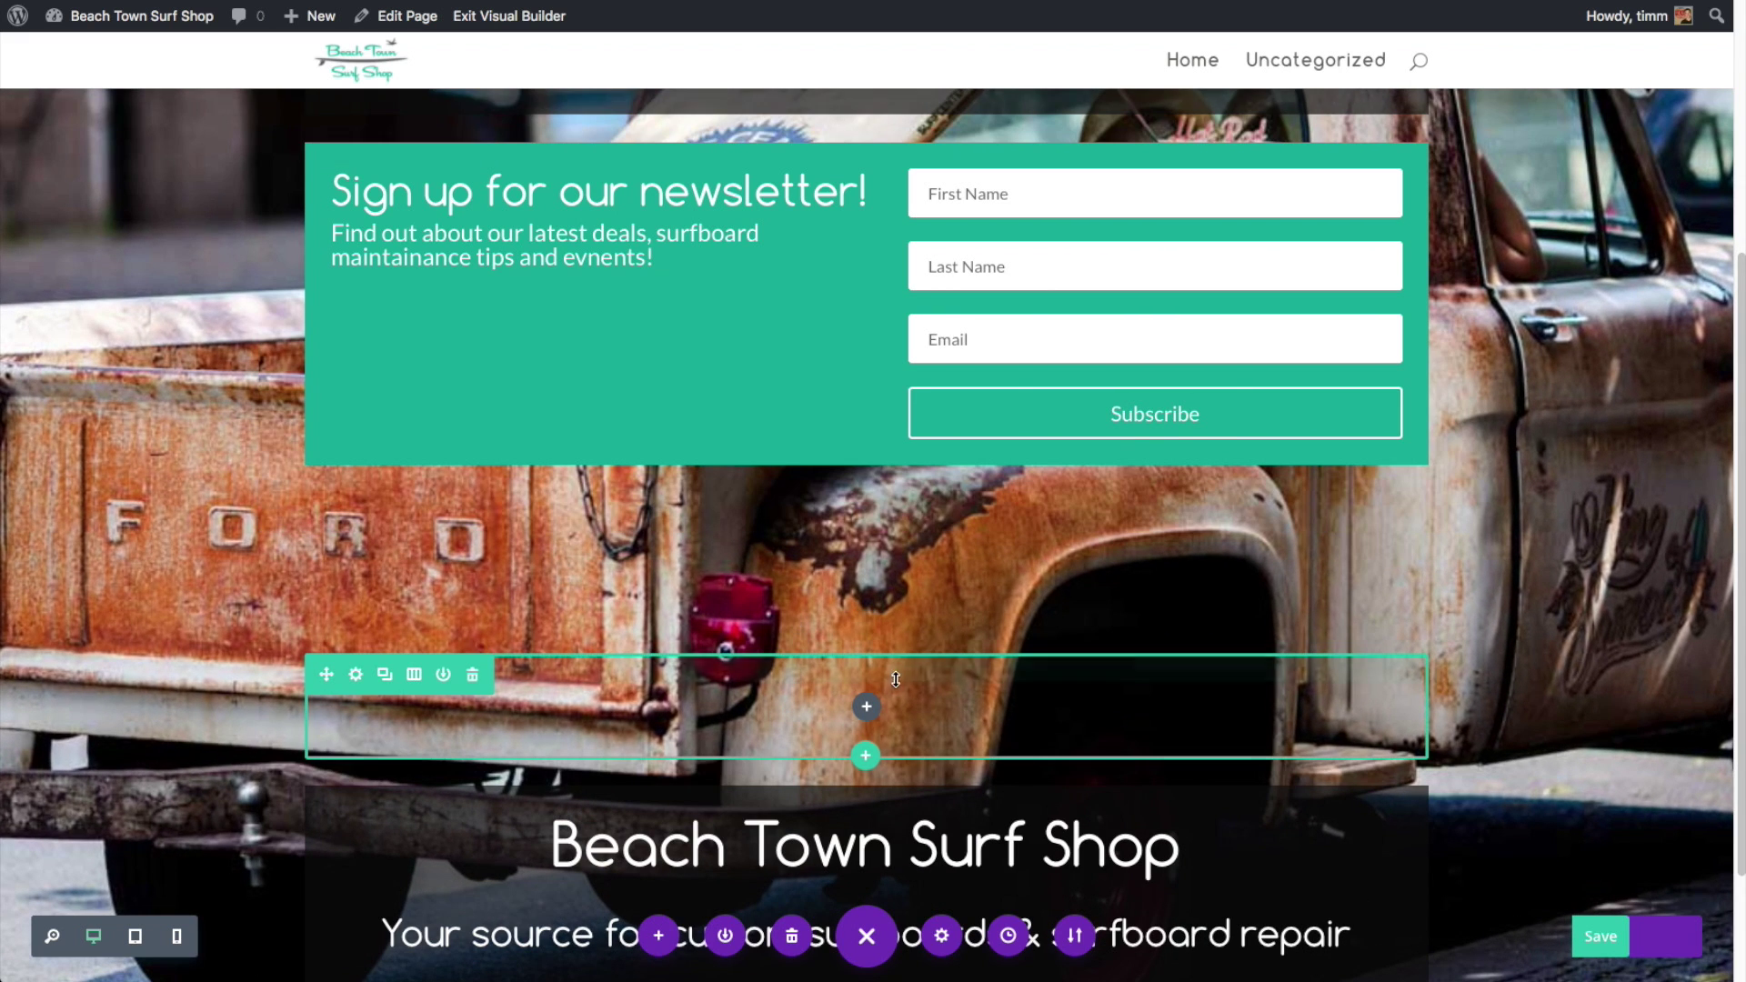
pyautogui.moveTo(800, 503); pyautogui.dragTo(897, 643)
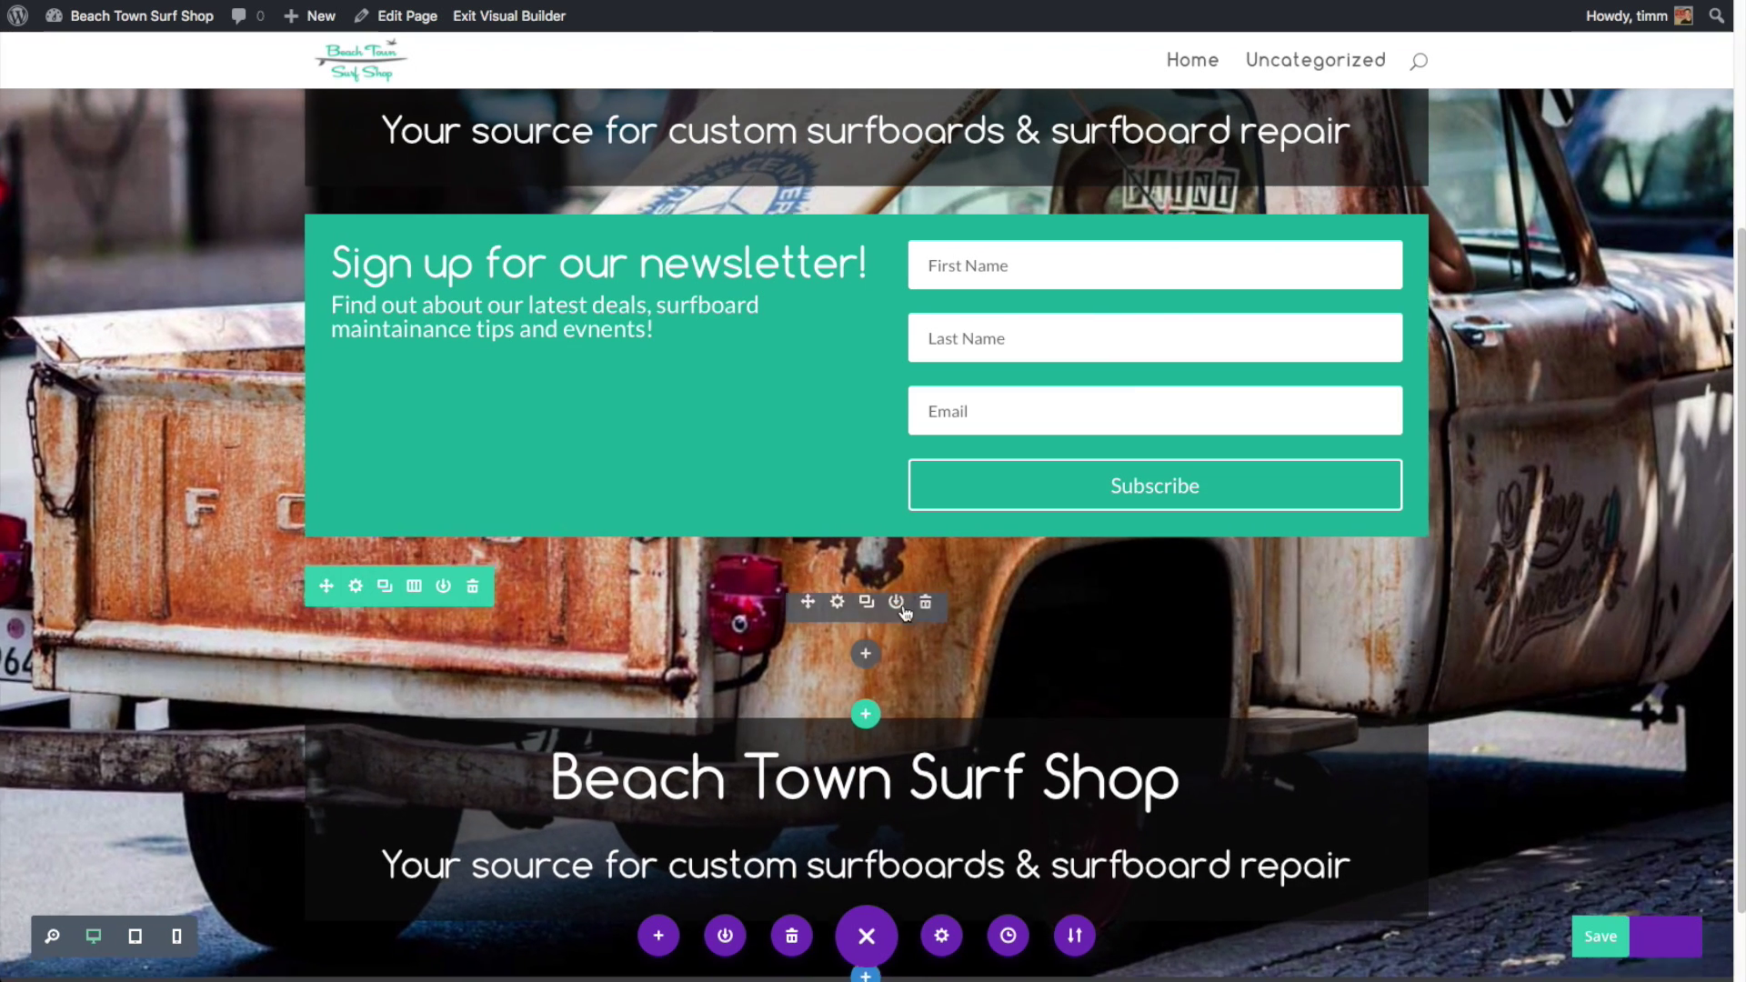
pyautogui.moveTo(326, 586); pyautogui.dragTo(382, 869)
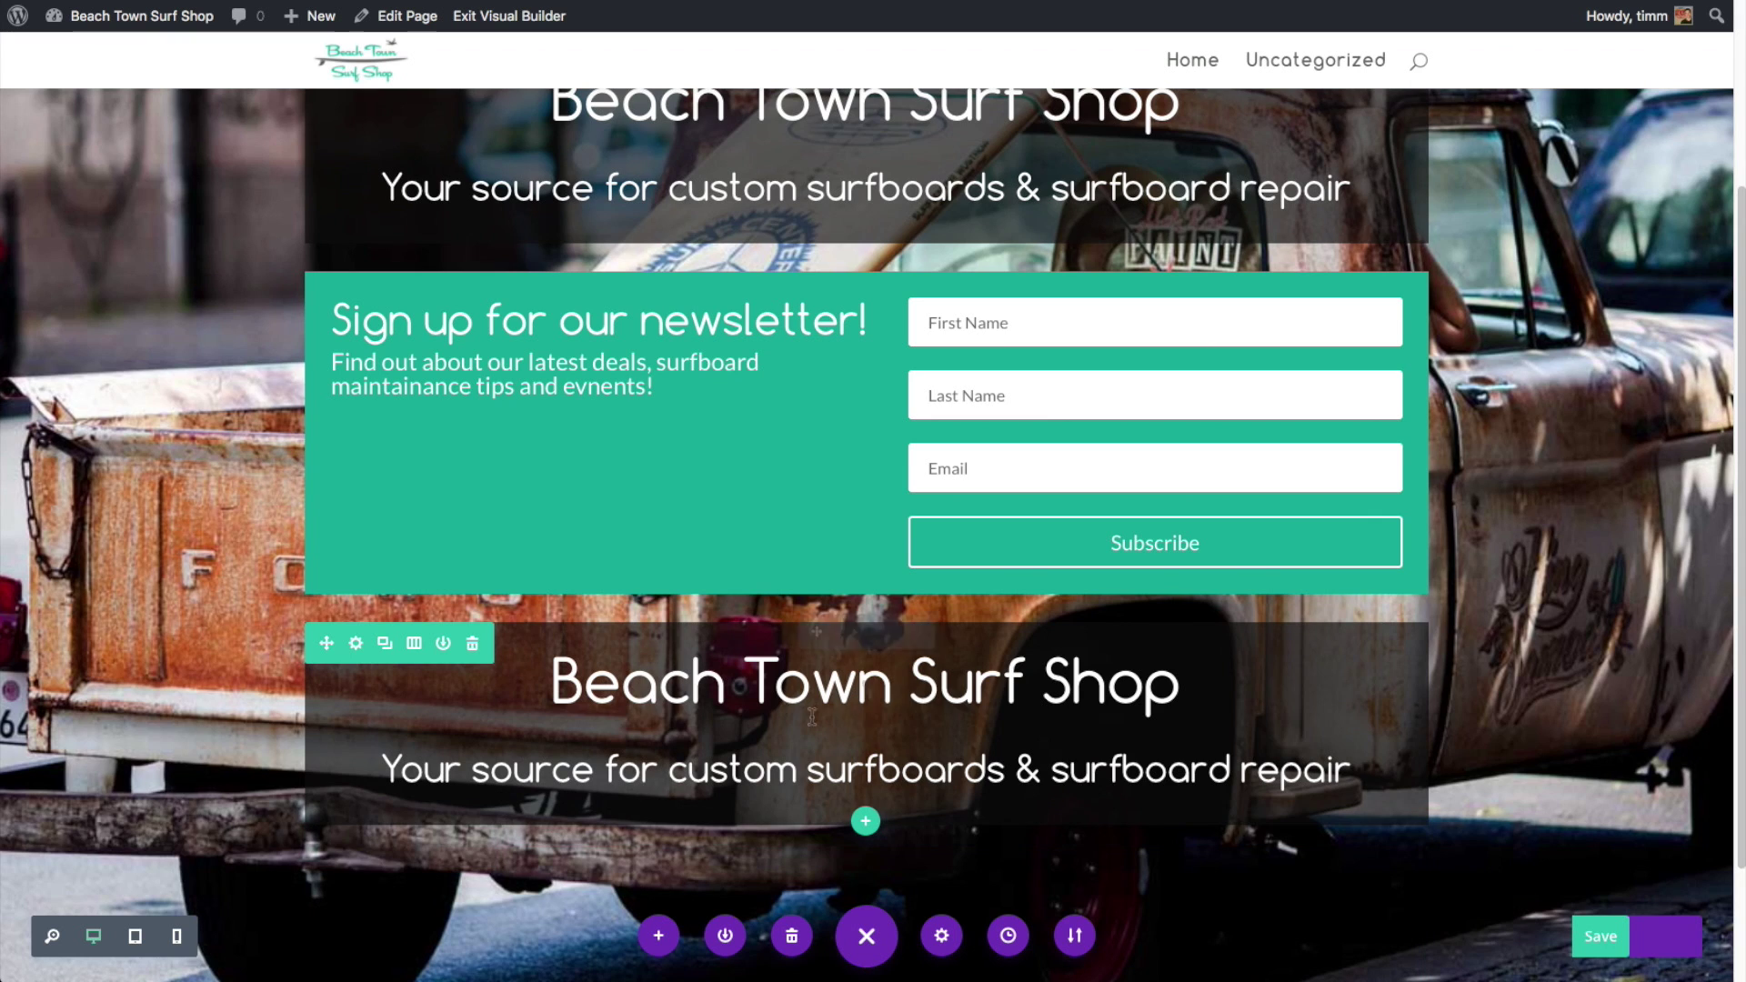
# Replace the Beach Town Surf Shop heading in the lower row with the shop's street address and add a line break after it
pyautogui.click(871, 767)
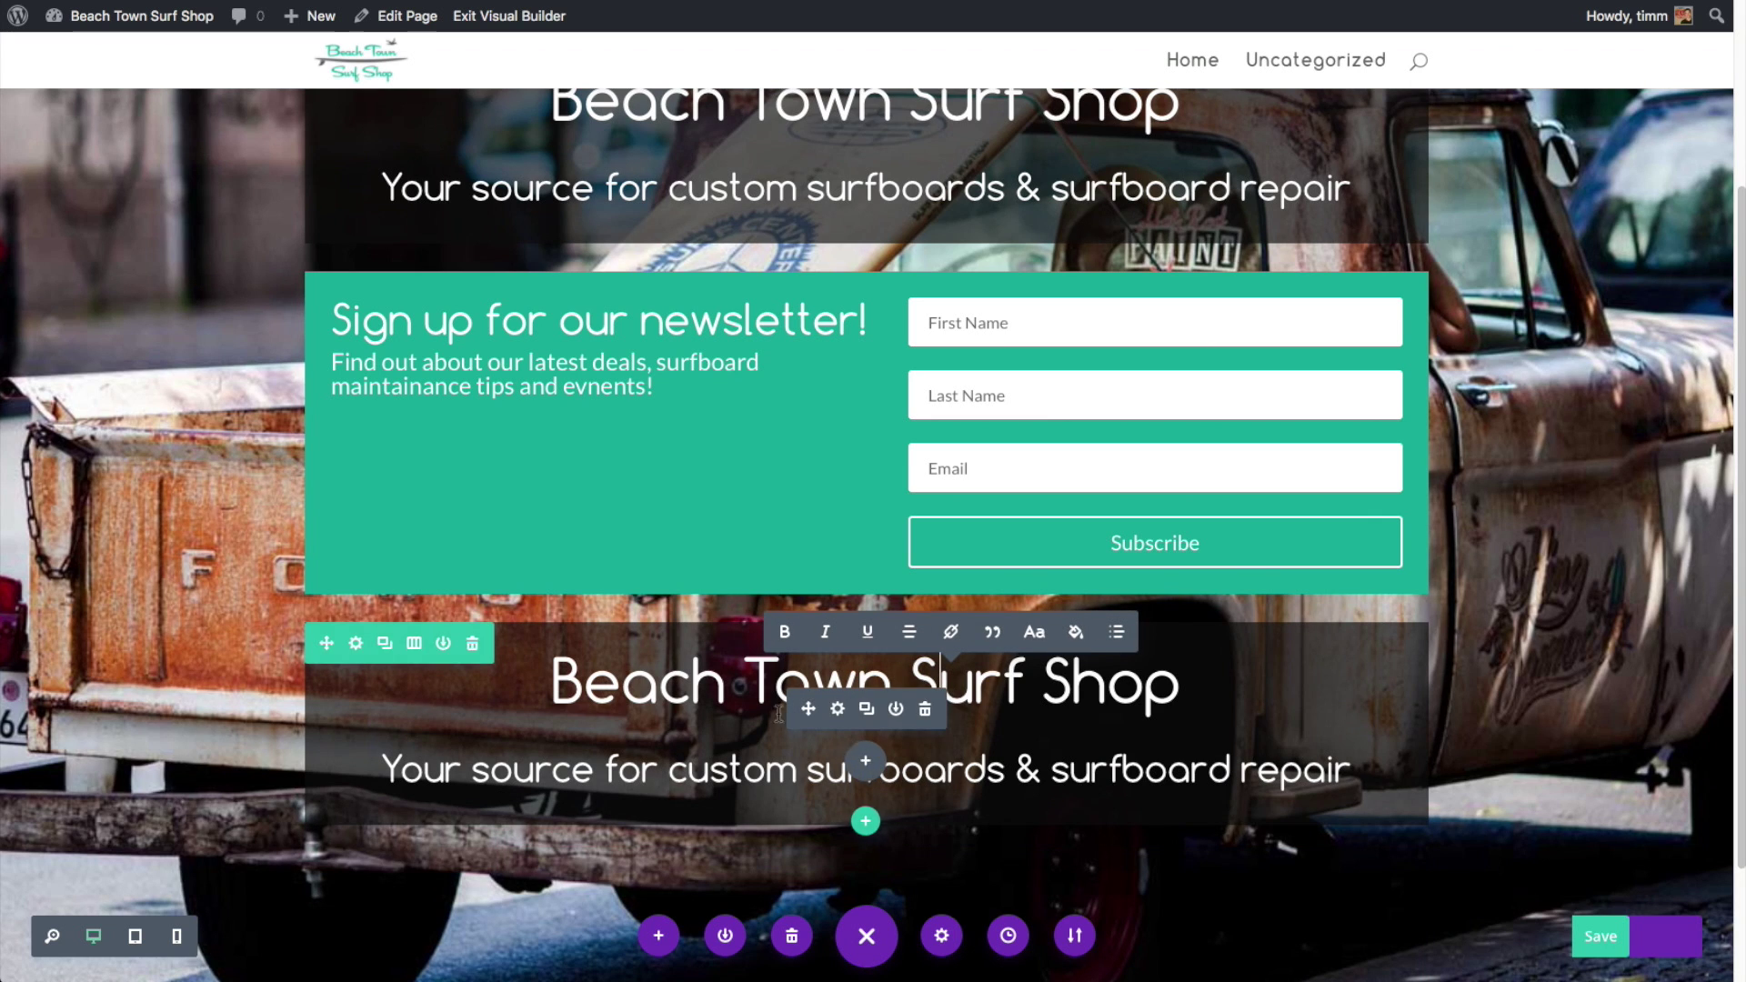
pyautogui.click(868, 700)
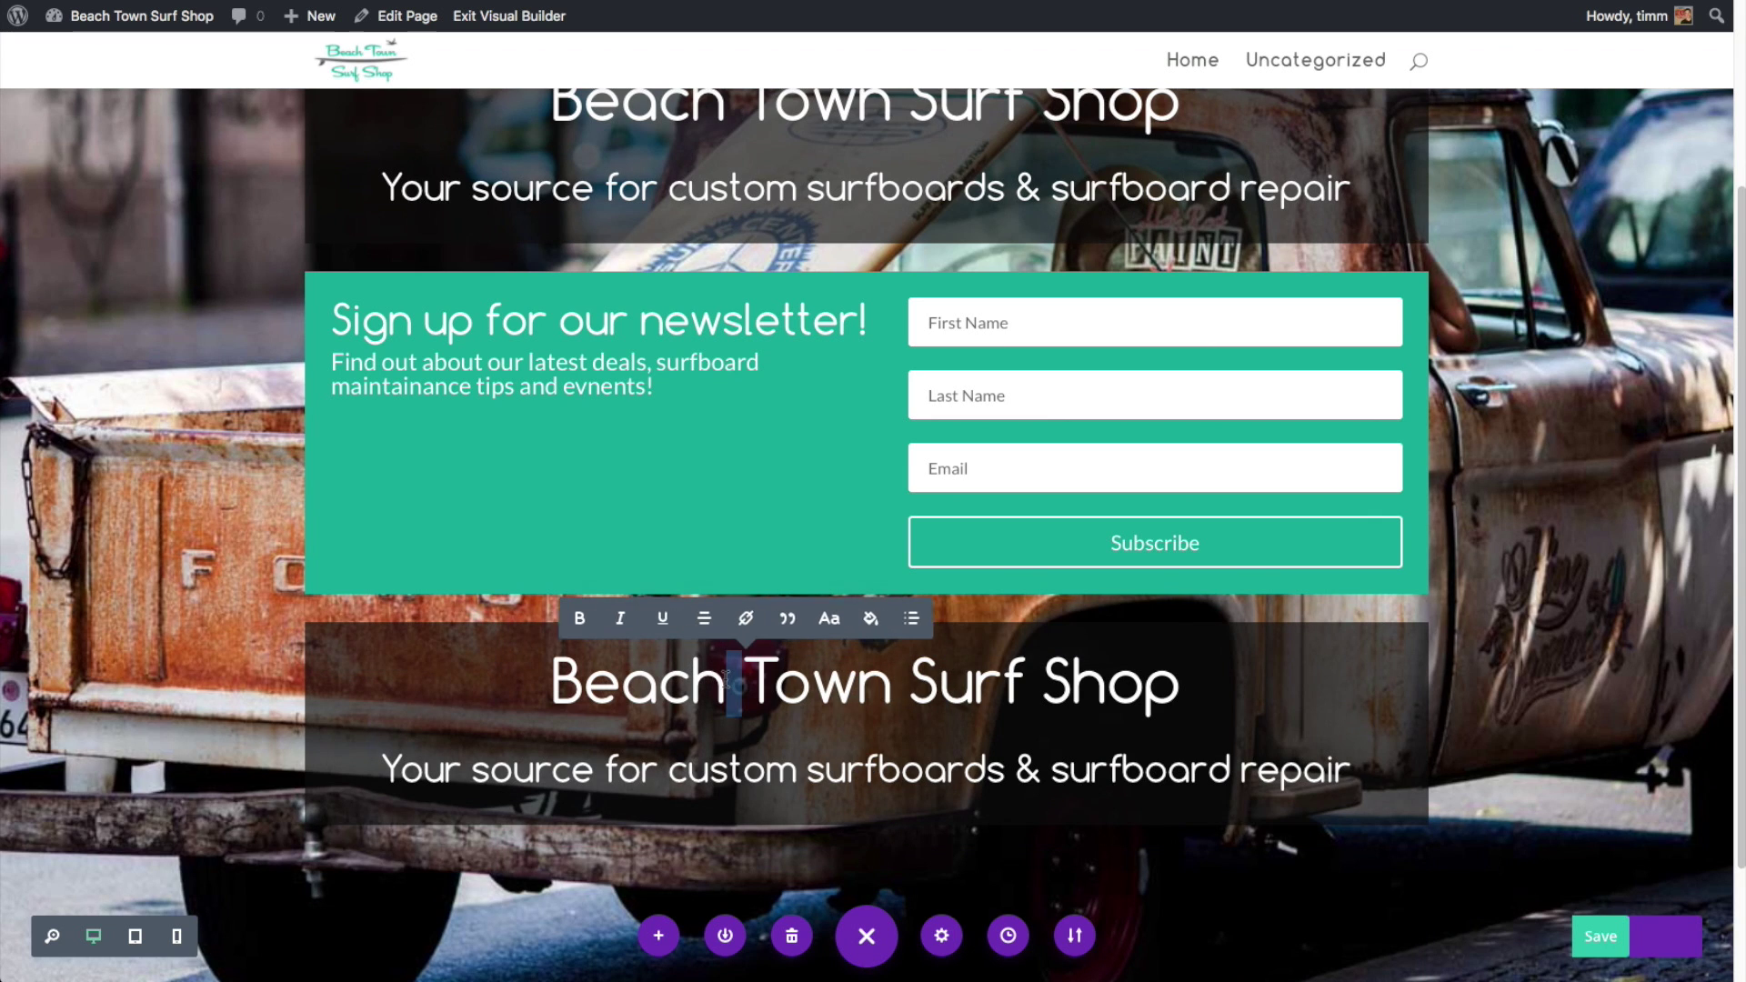
pyautogui.tripleClick(871, 700)
pyautogui.click(883, 700)
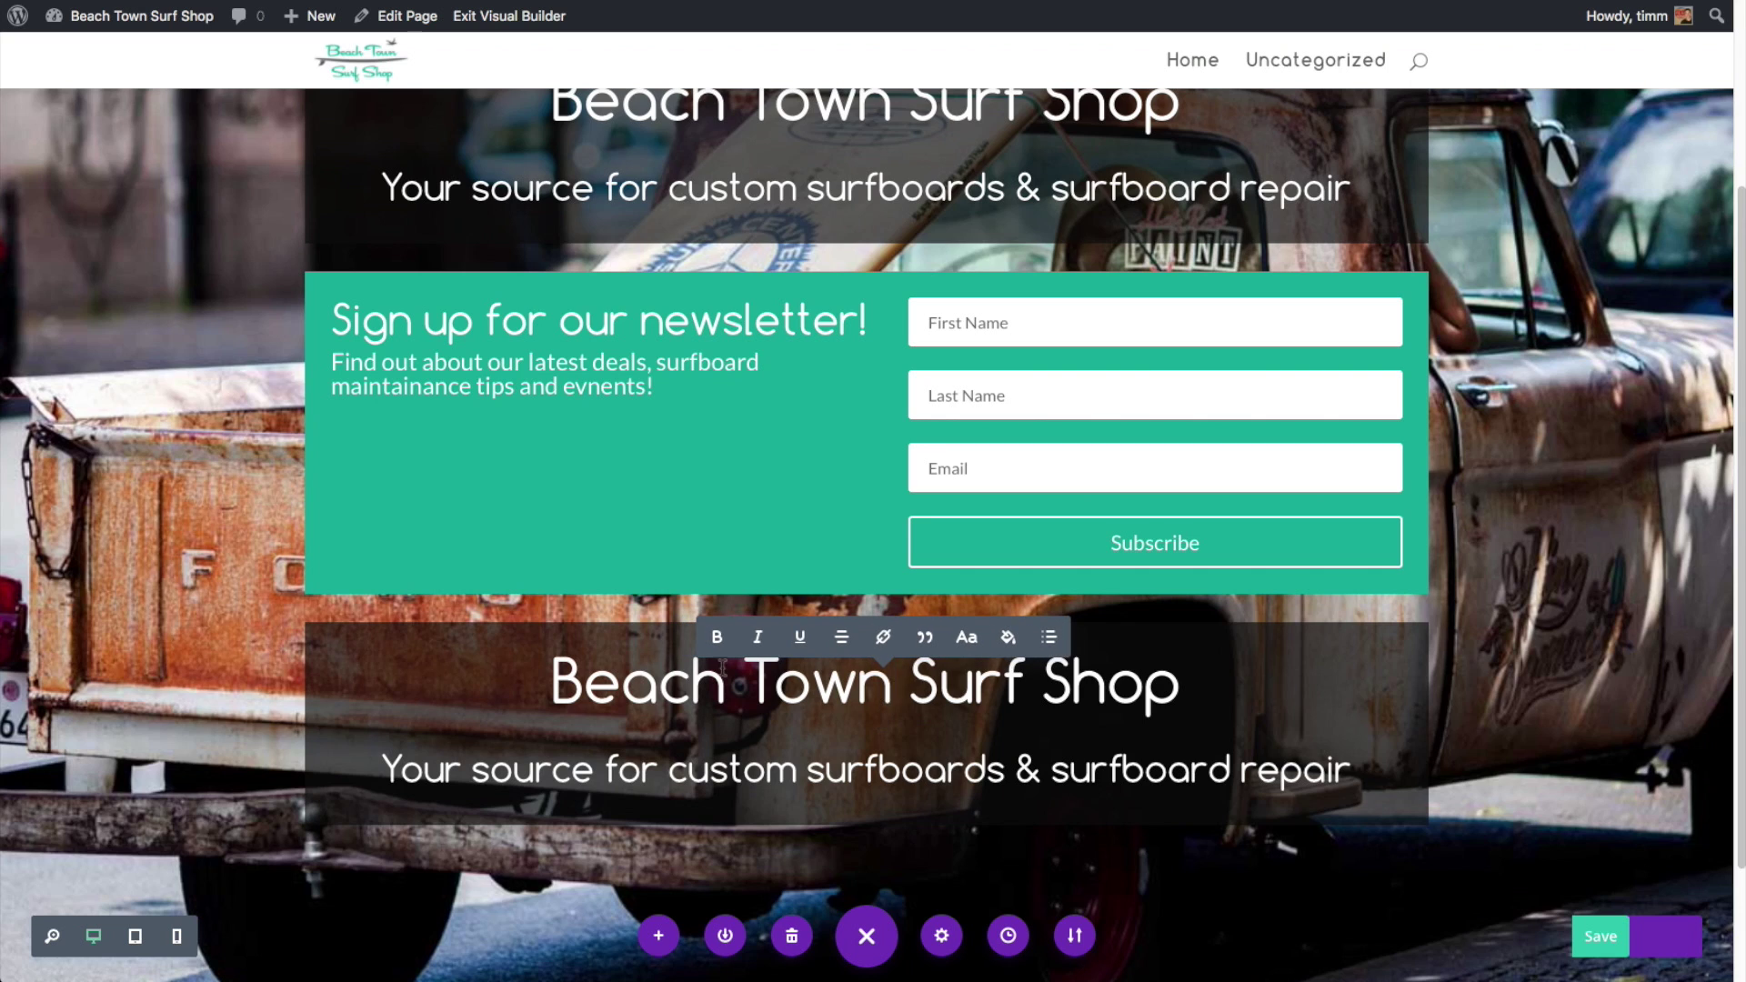
pyautogui.click(811, 682)
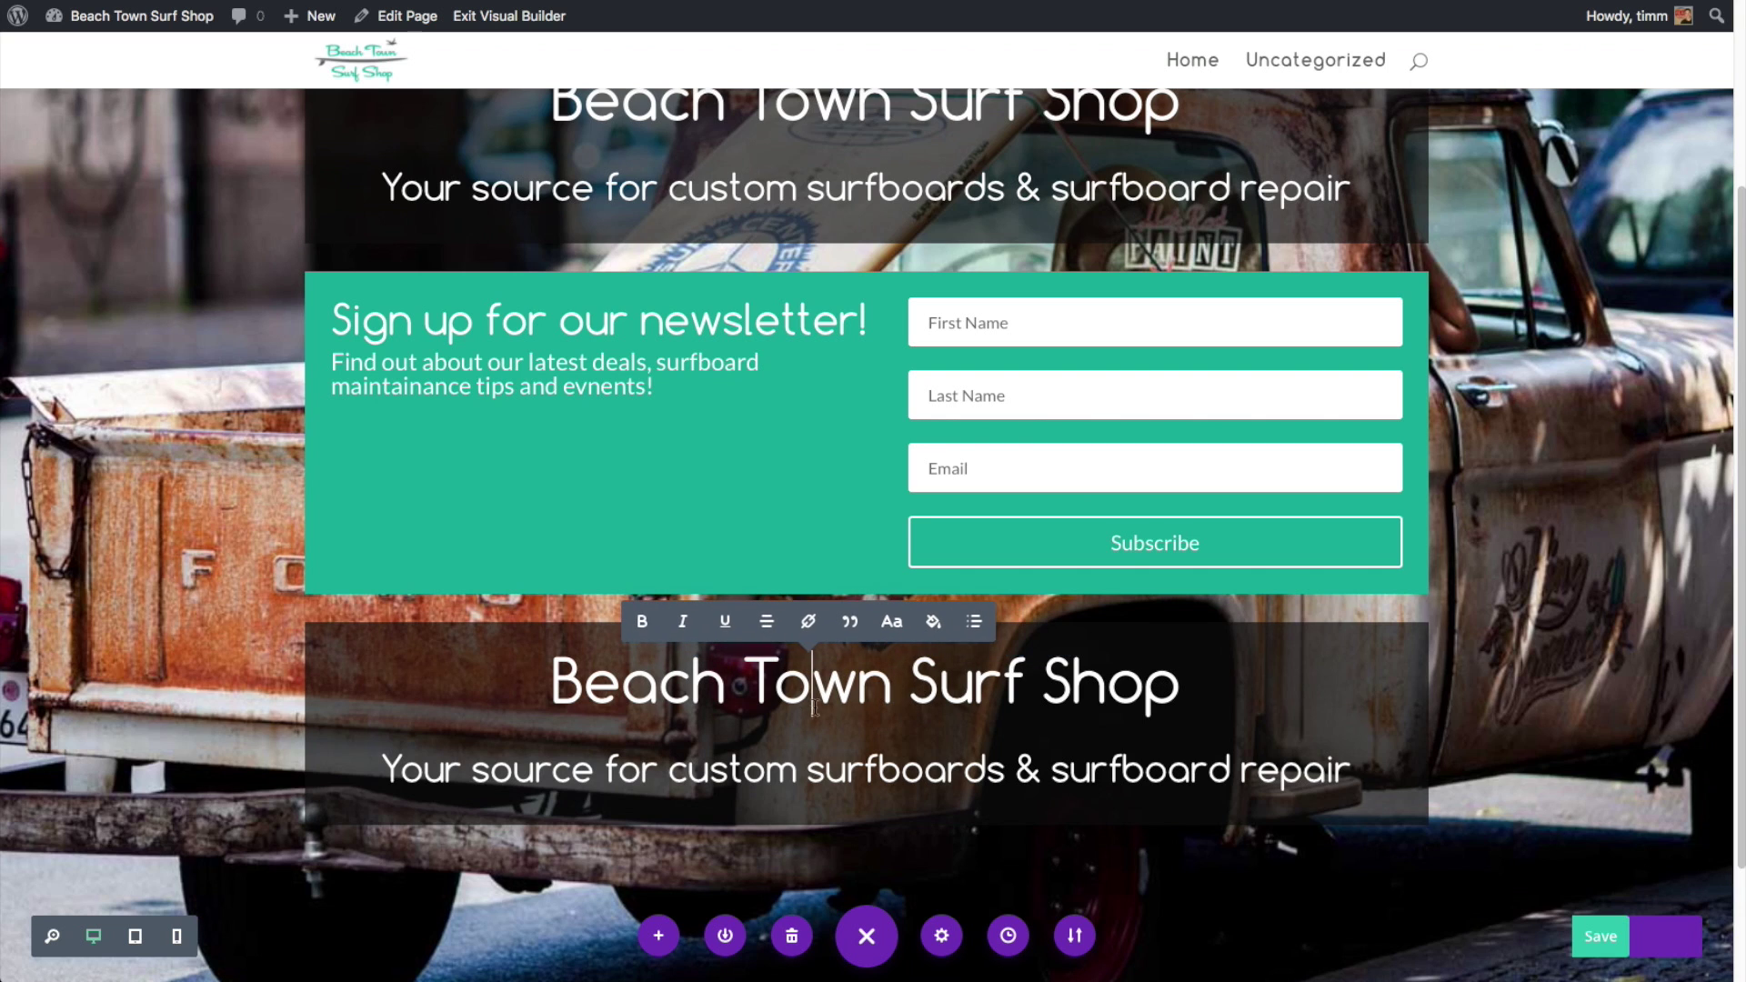
pyautogui.moveTo(1180, 684); pyautogui.dragTo(561, 650)
pyautogui.write('123')
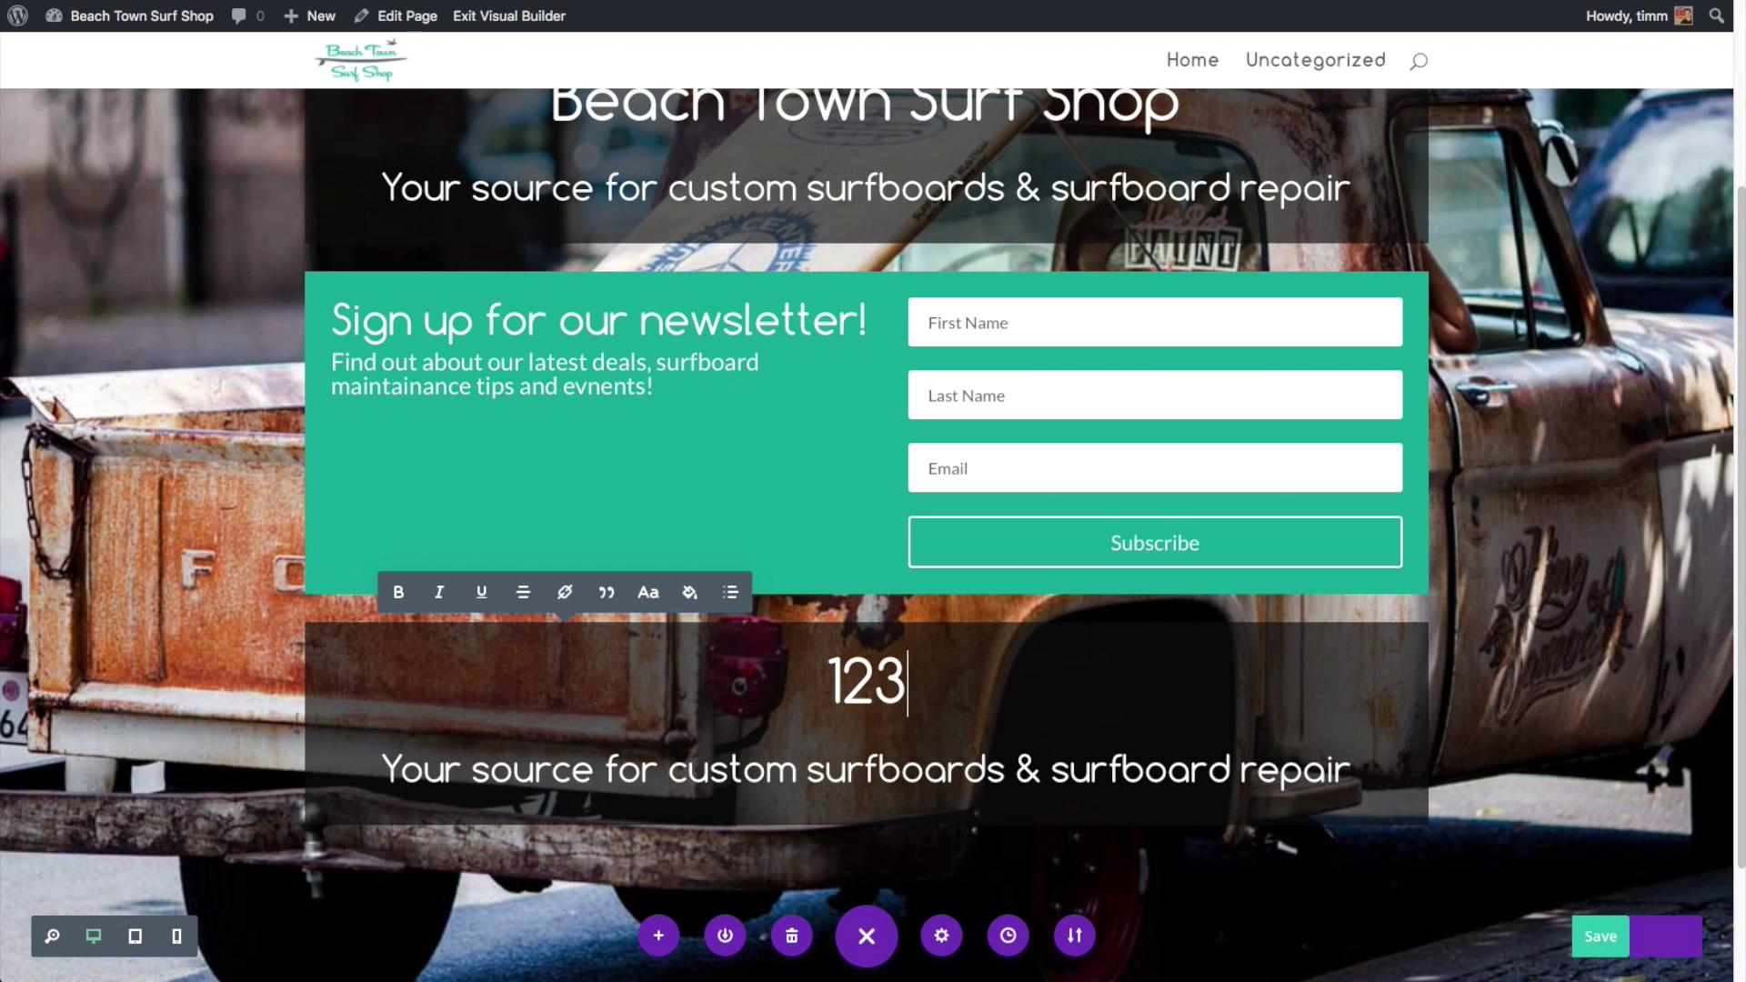
pyautogui.write(' Ocean Front Drive')
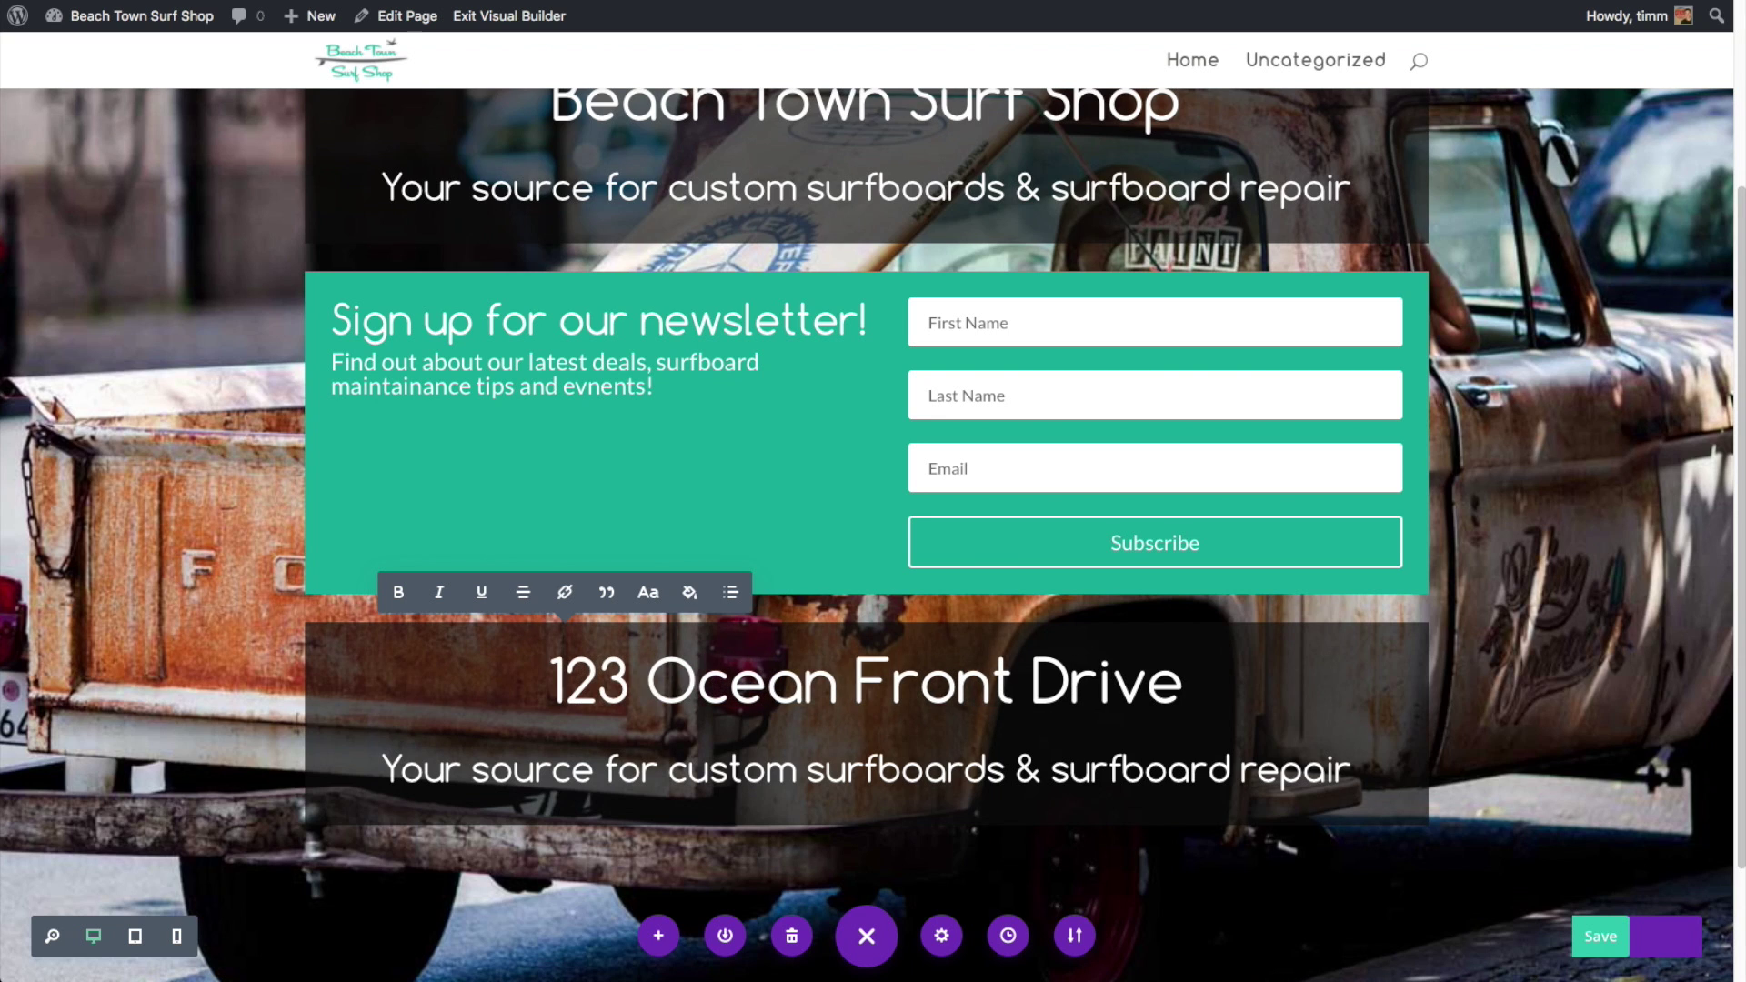
pyautogui.press('Return')
pyautogui.press('BackSpace')
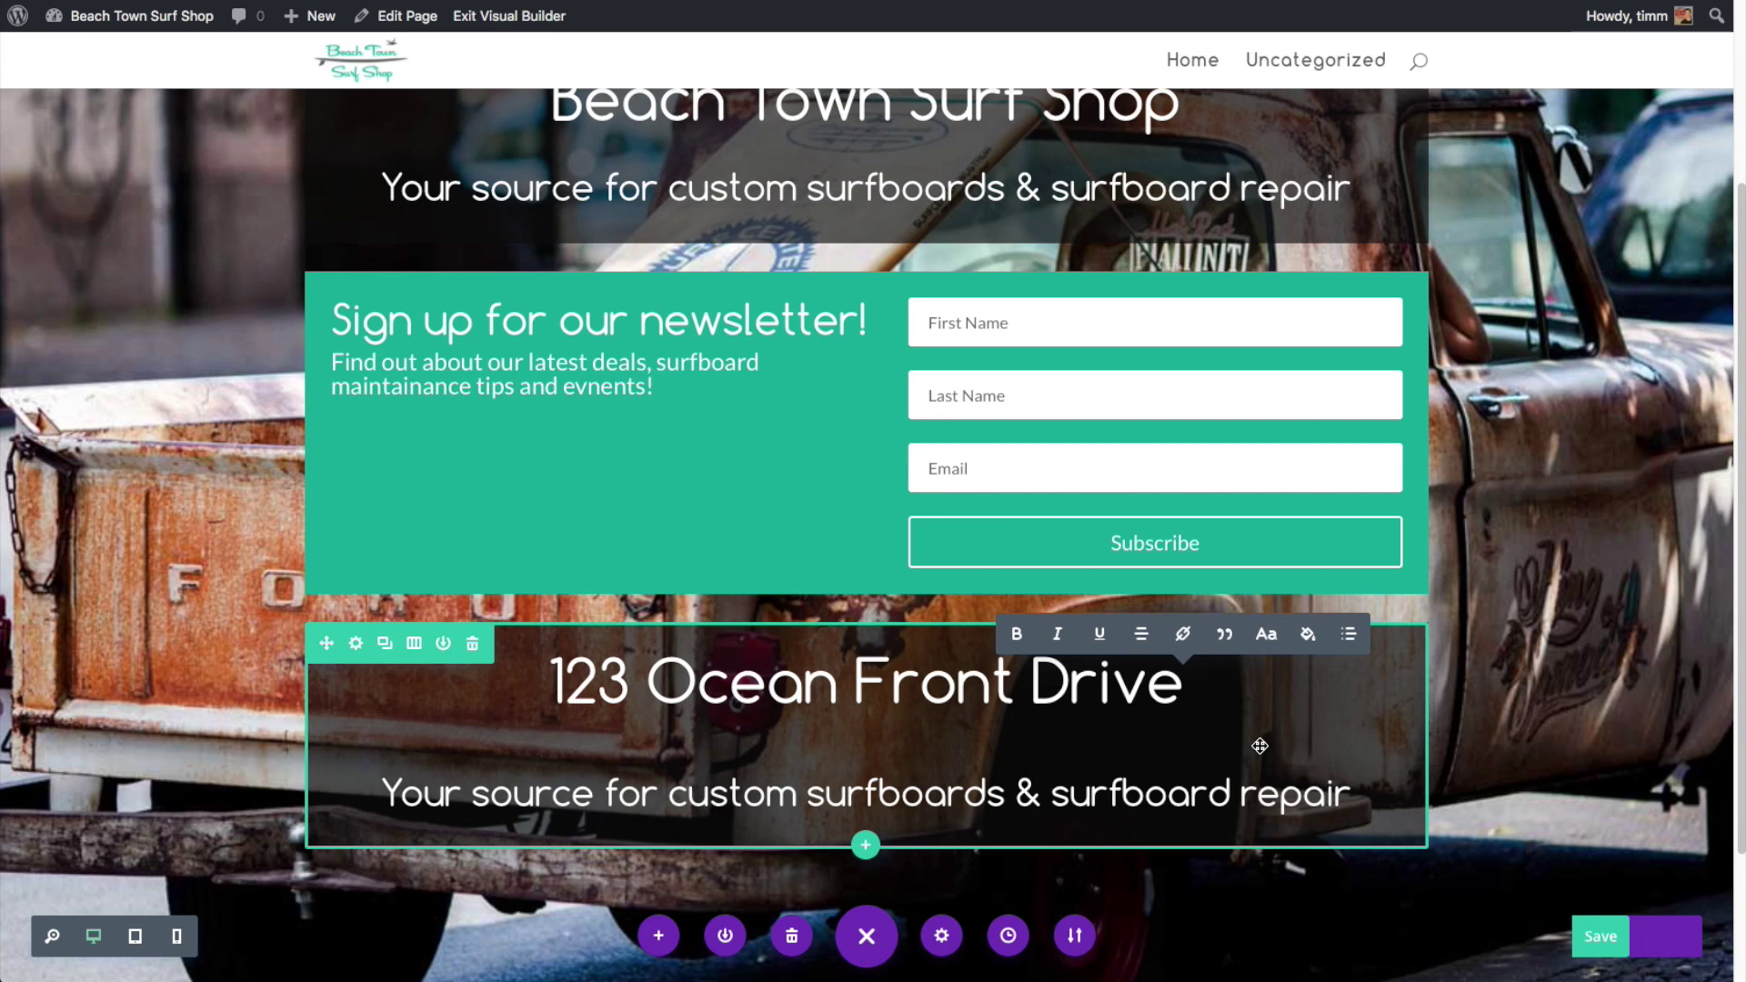
pyautogui.press('Return')
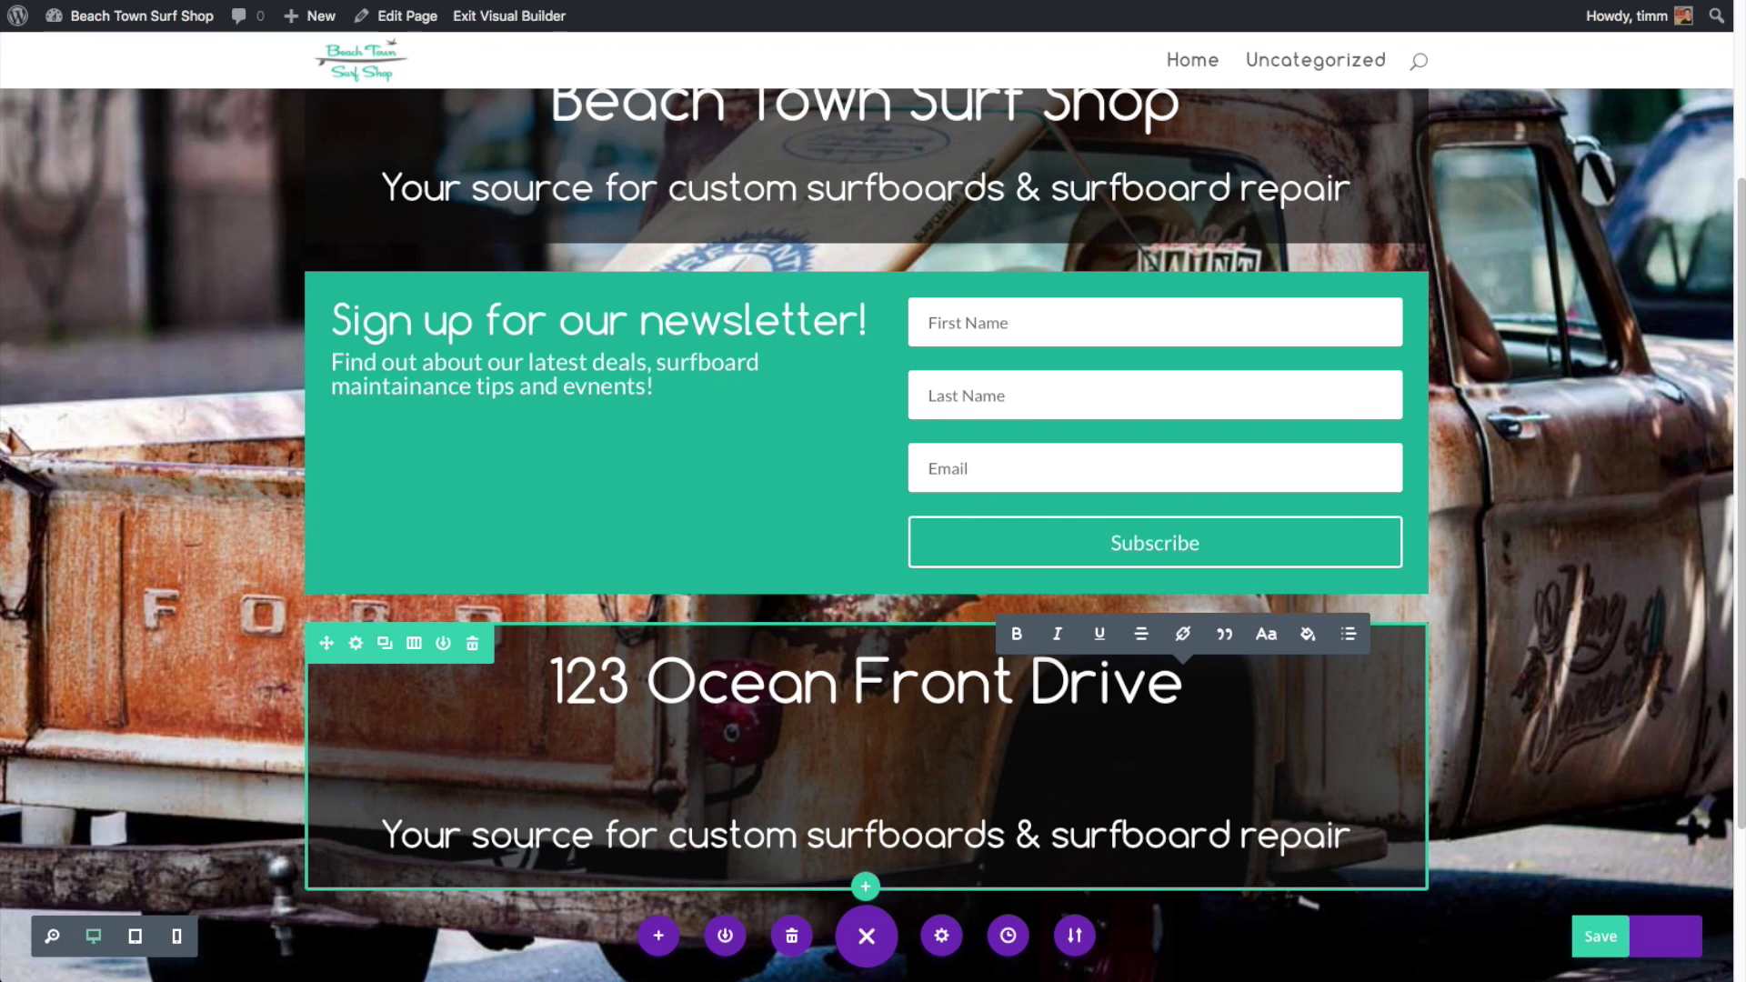
pyautogui.press('Escape')
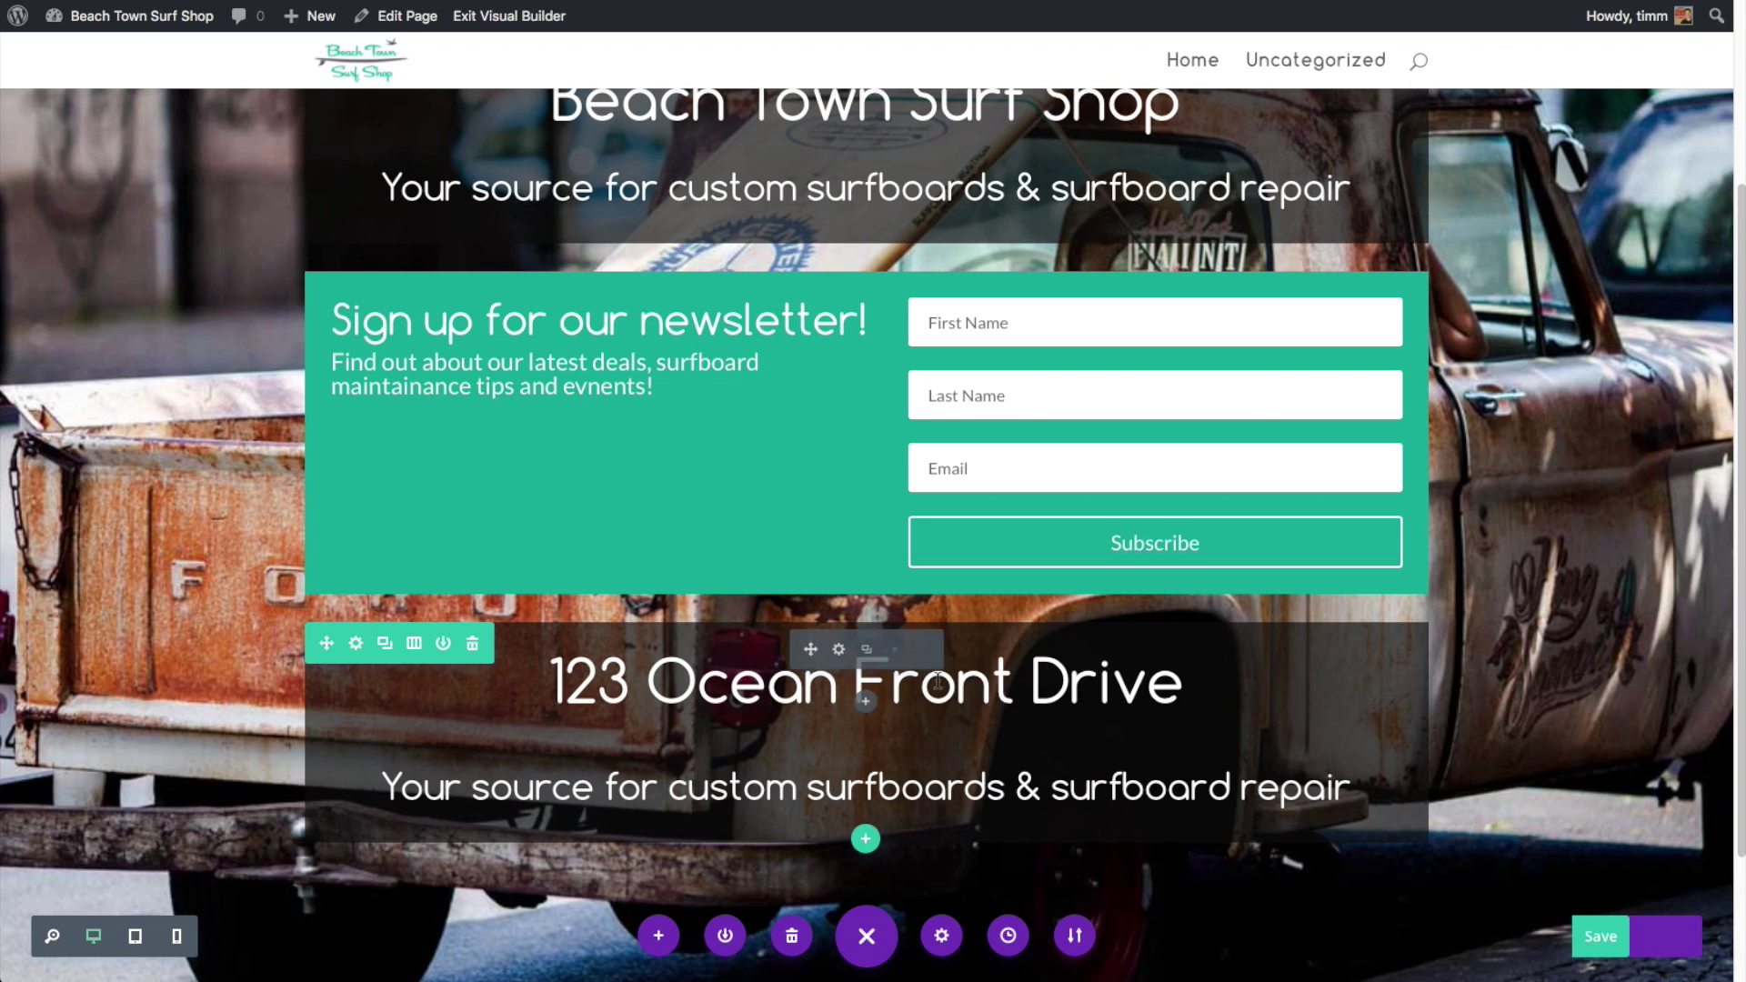
# In the lower row's first text module, replace the content with "Find Us!" formatted as Heading 2
pyautogui.click(837, 651)
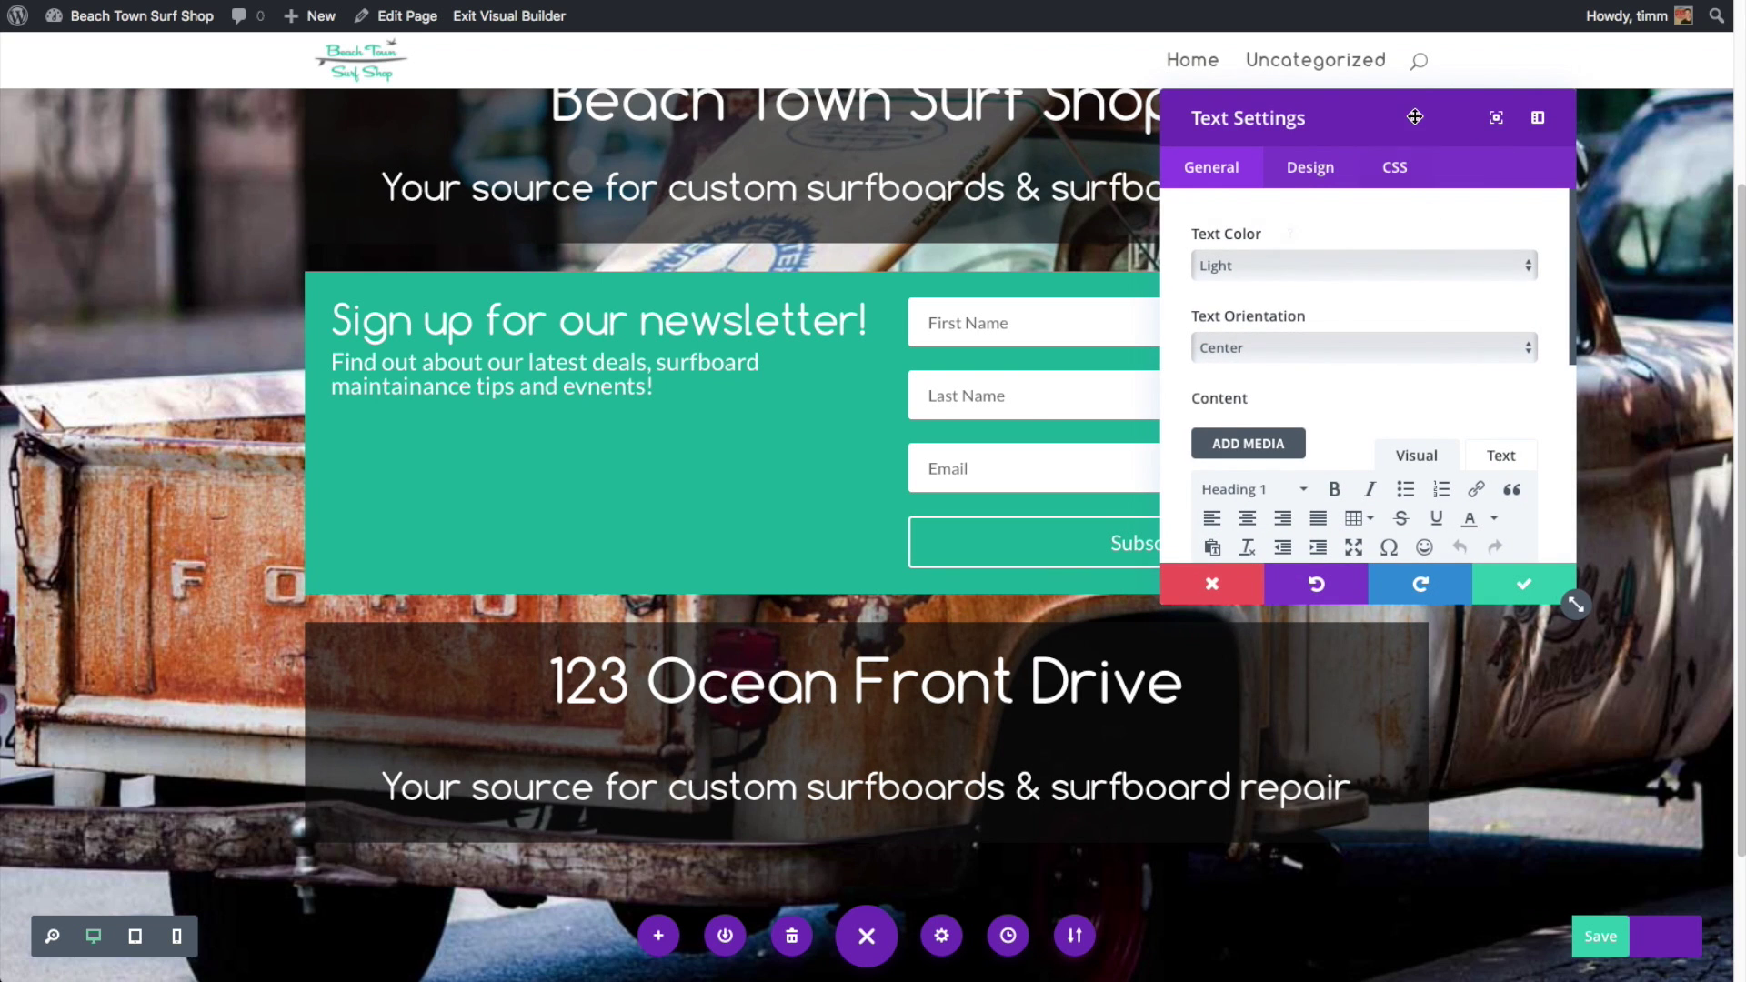
pyautogui.moveTo(1411, 122); pyautogui.dragTo(1485, 126)
pyautogui.scroll(-2, 1535, 434)
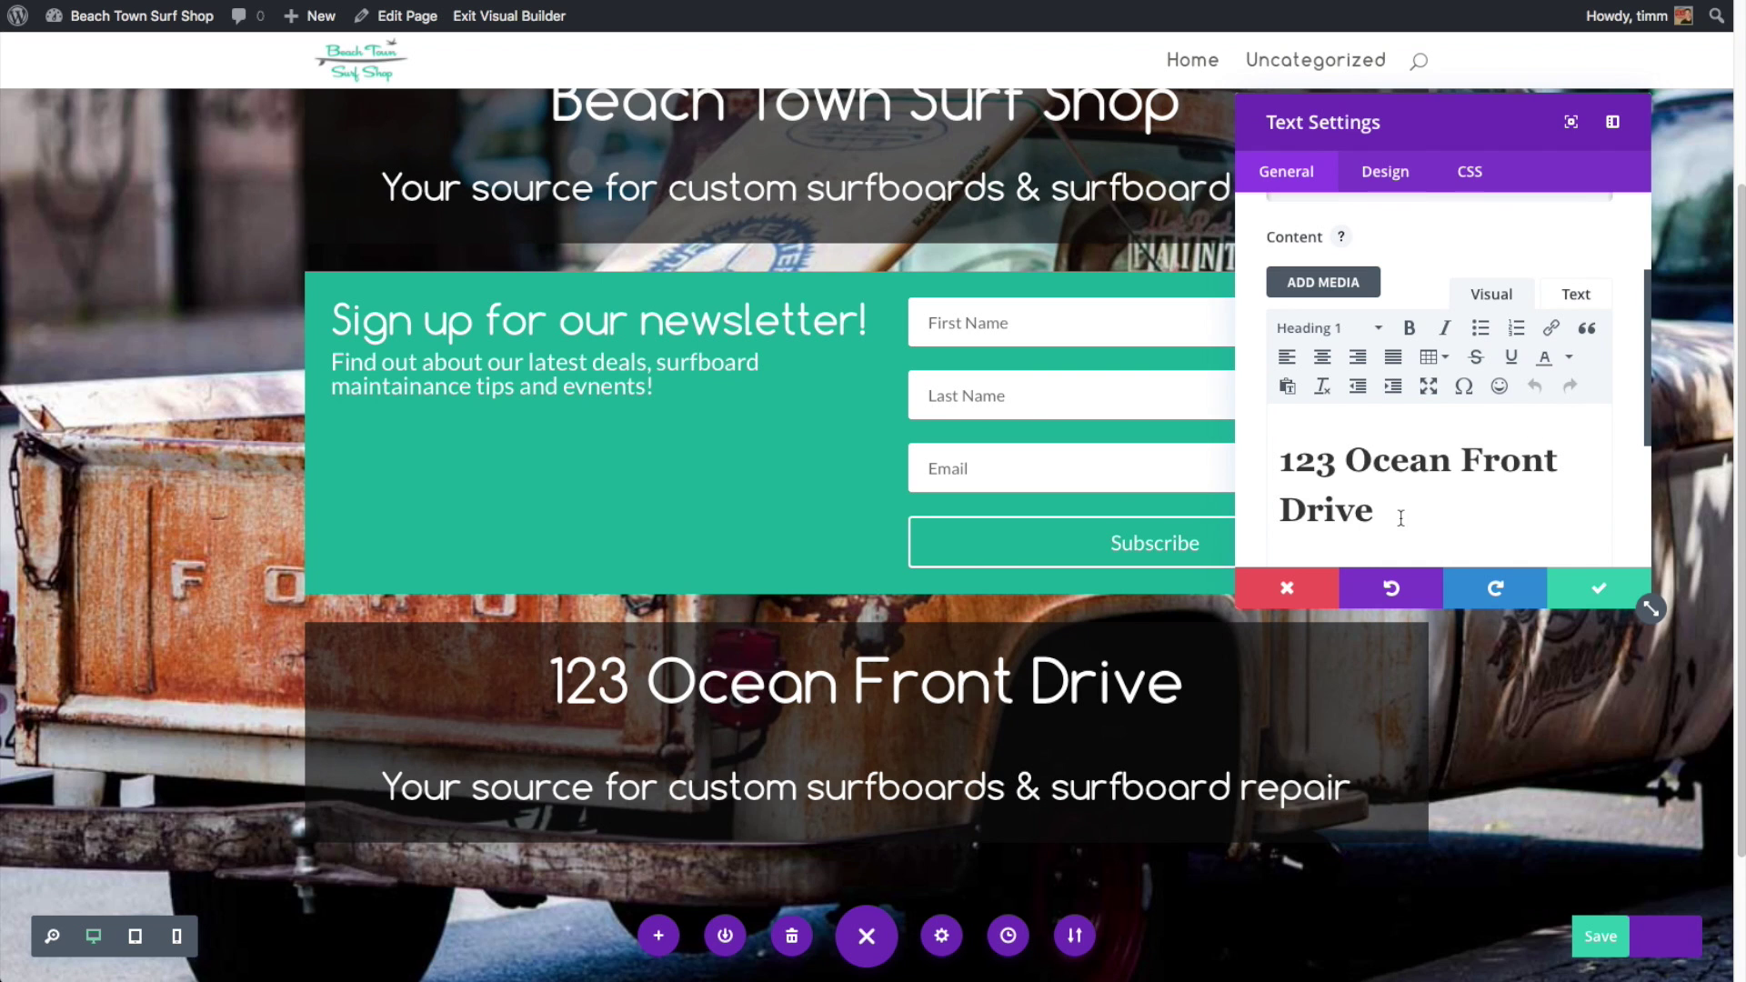
pyautogui.moveTo(1404, 516); pyautogui.dragTo(1247, 472)
pyautogui.press('BackSpace')
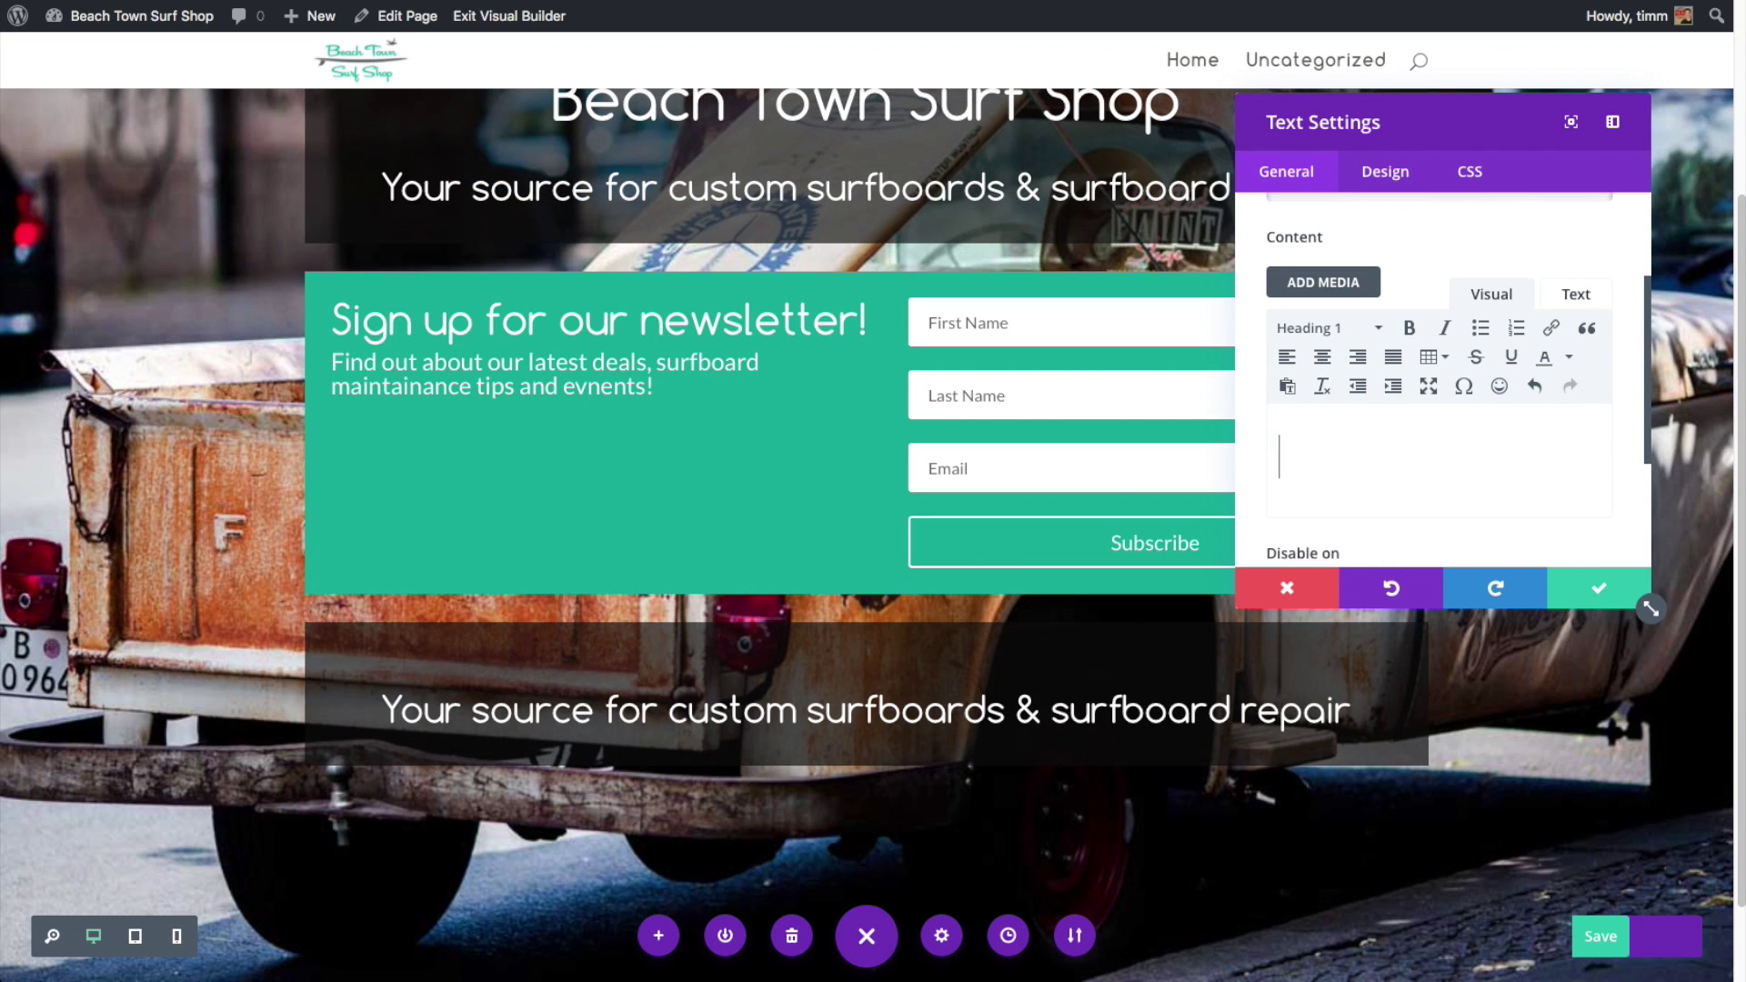
pyautogui.click(1368, 327)
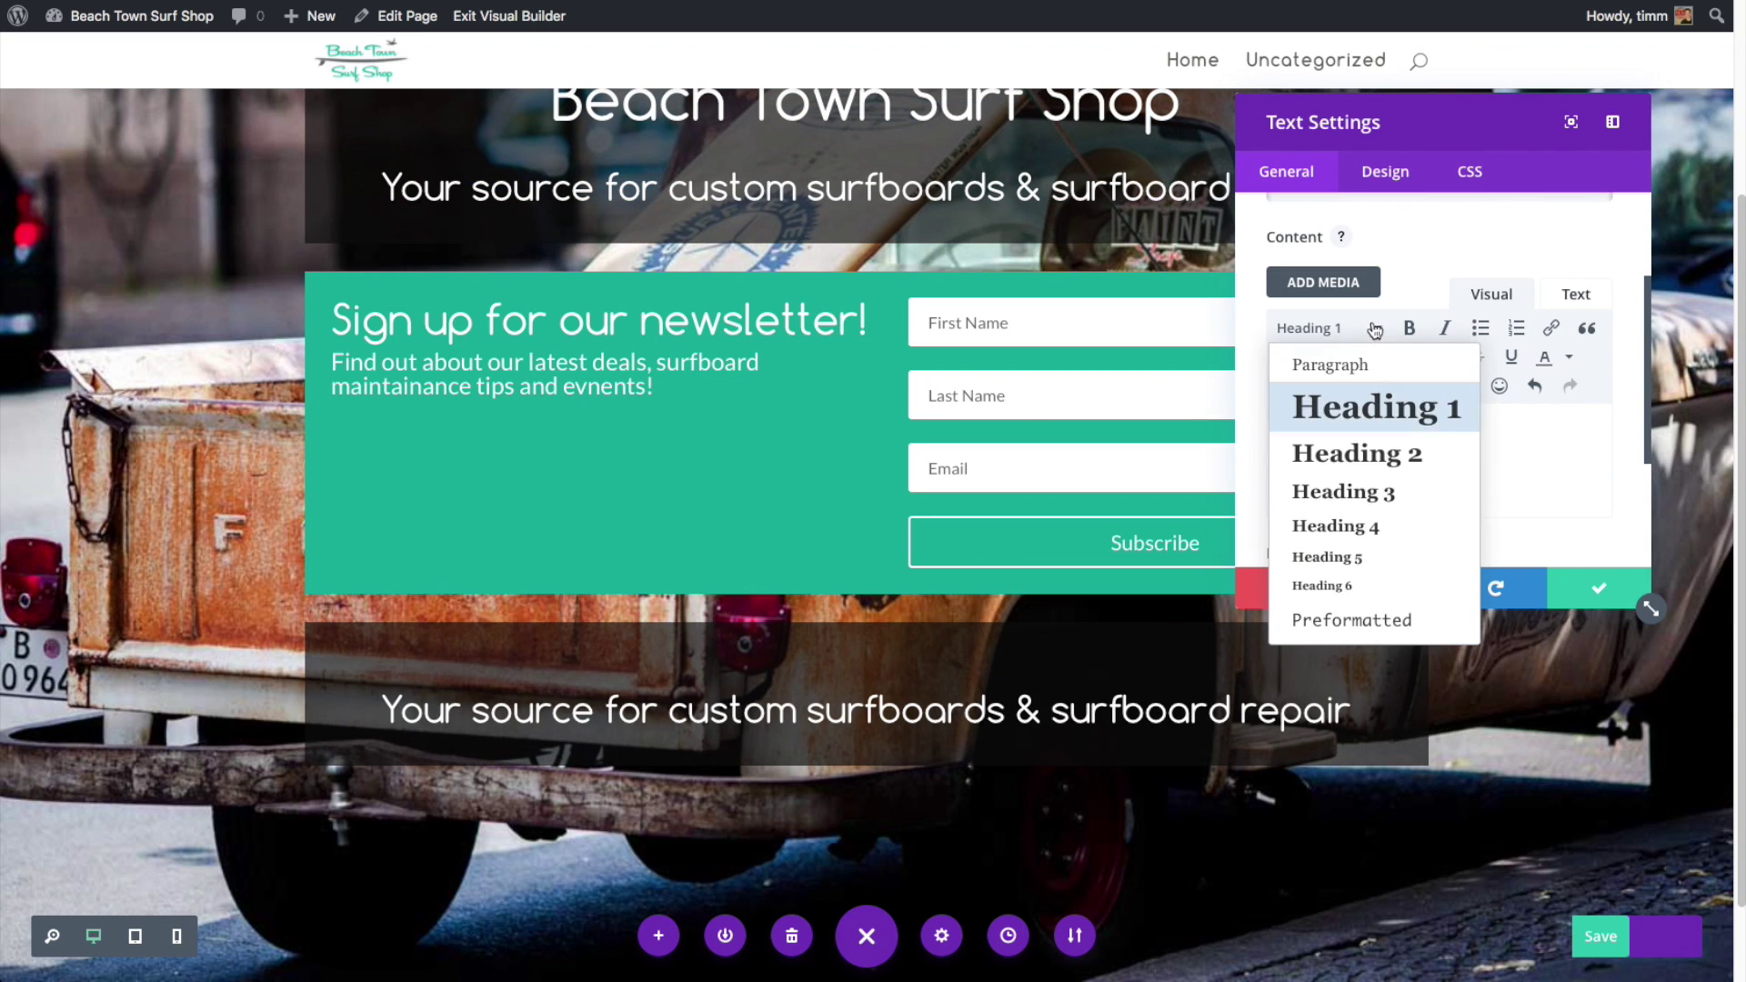
pyautogui.click(1345, 459)
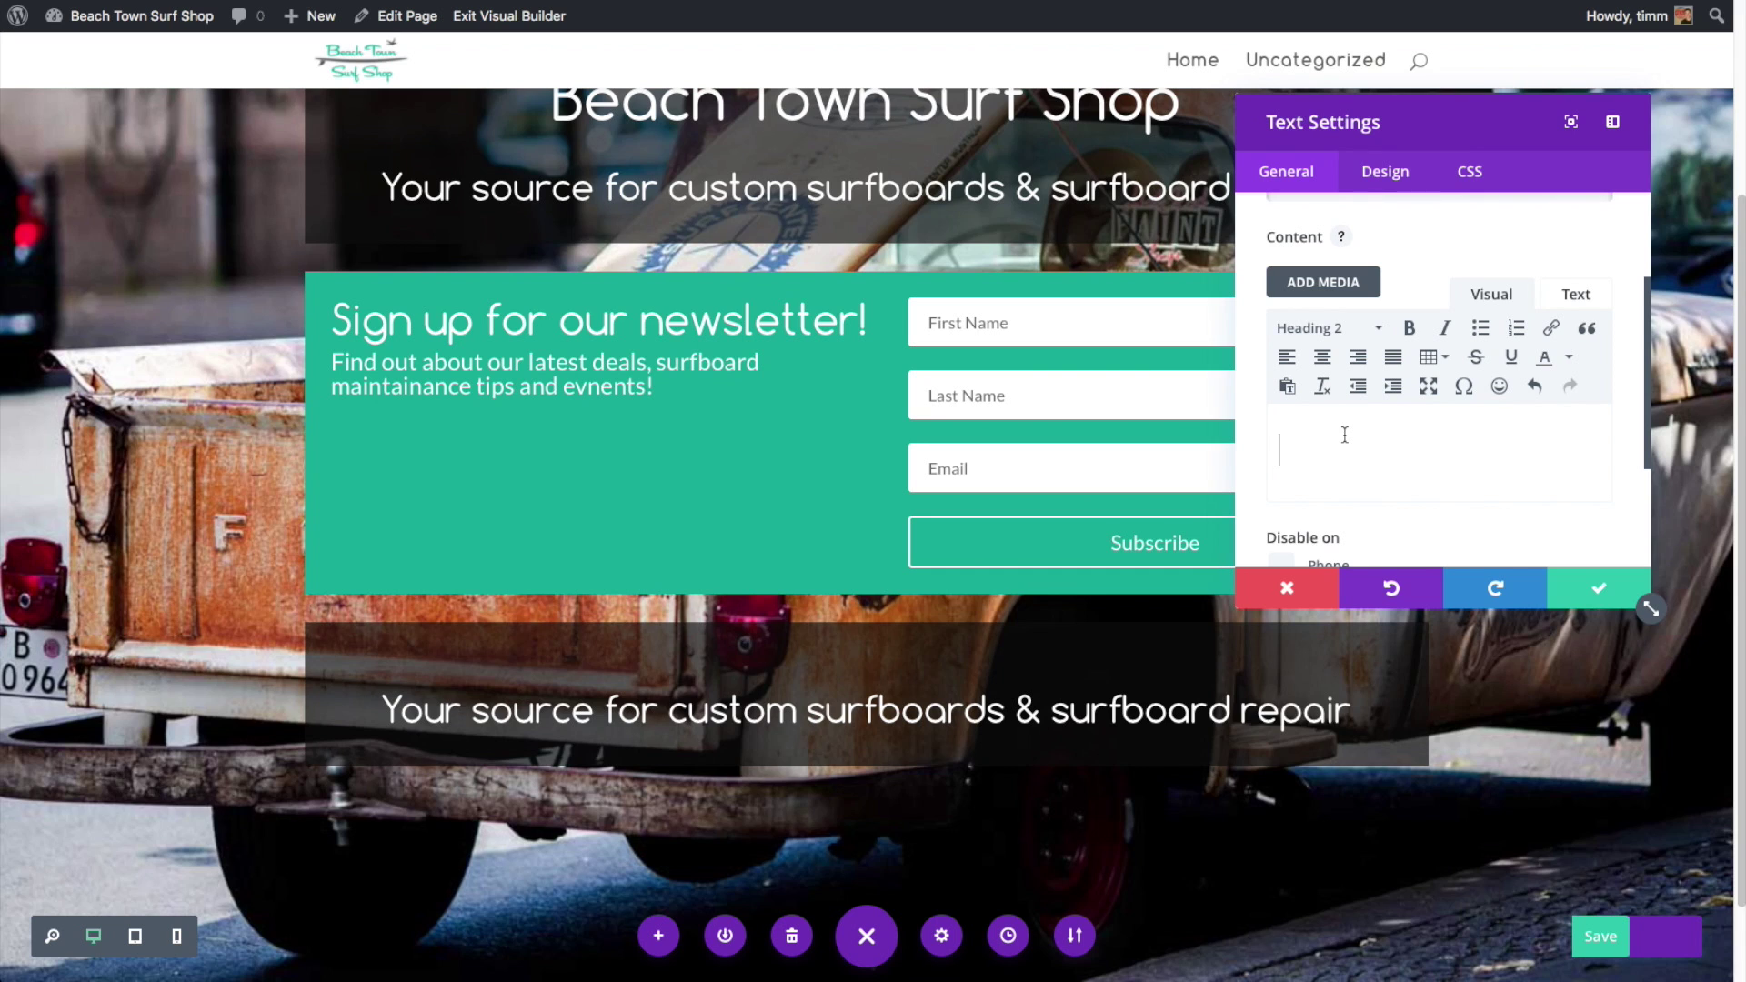
pyautogui.write('Find Us')
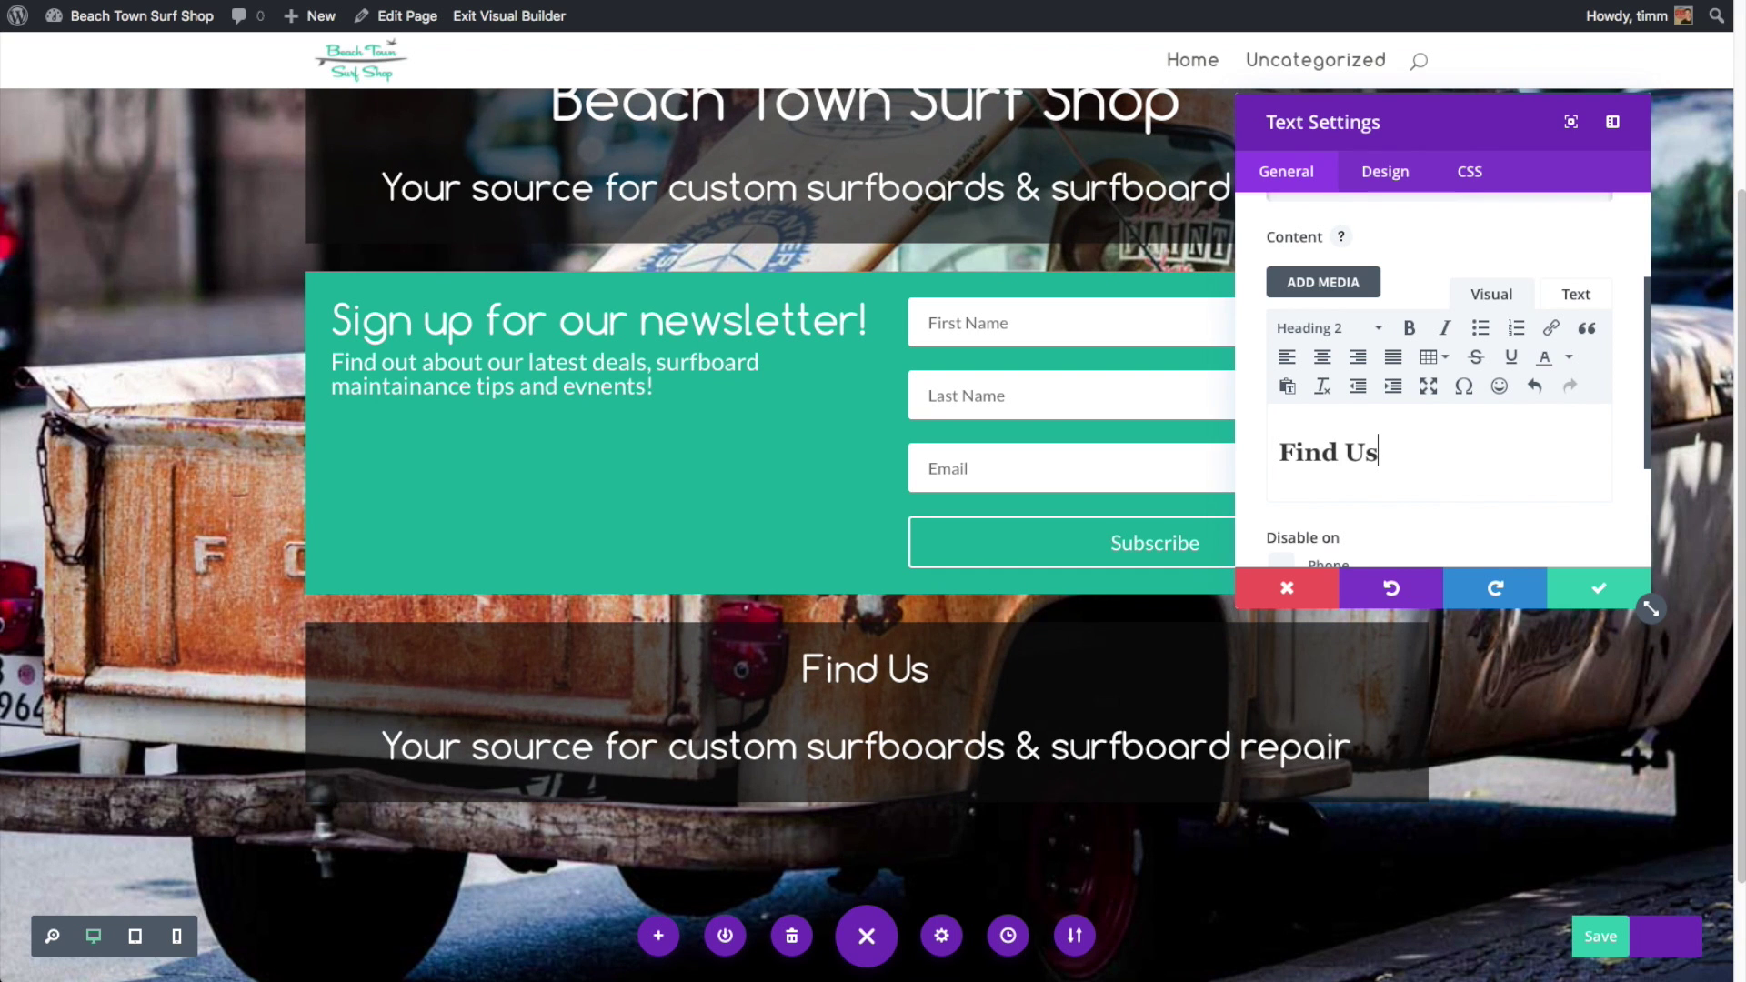
pyautogui.write('!')
# Add the shop's street address and its city, state and ZIP code as two lines beneath "Find Us!"
pyautogui.press('Return')
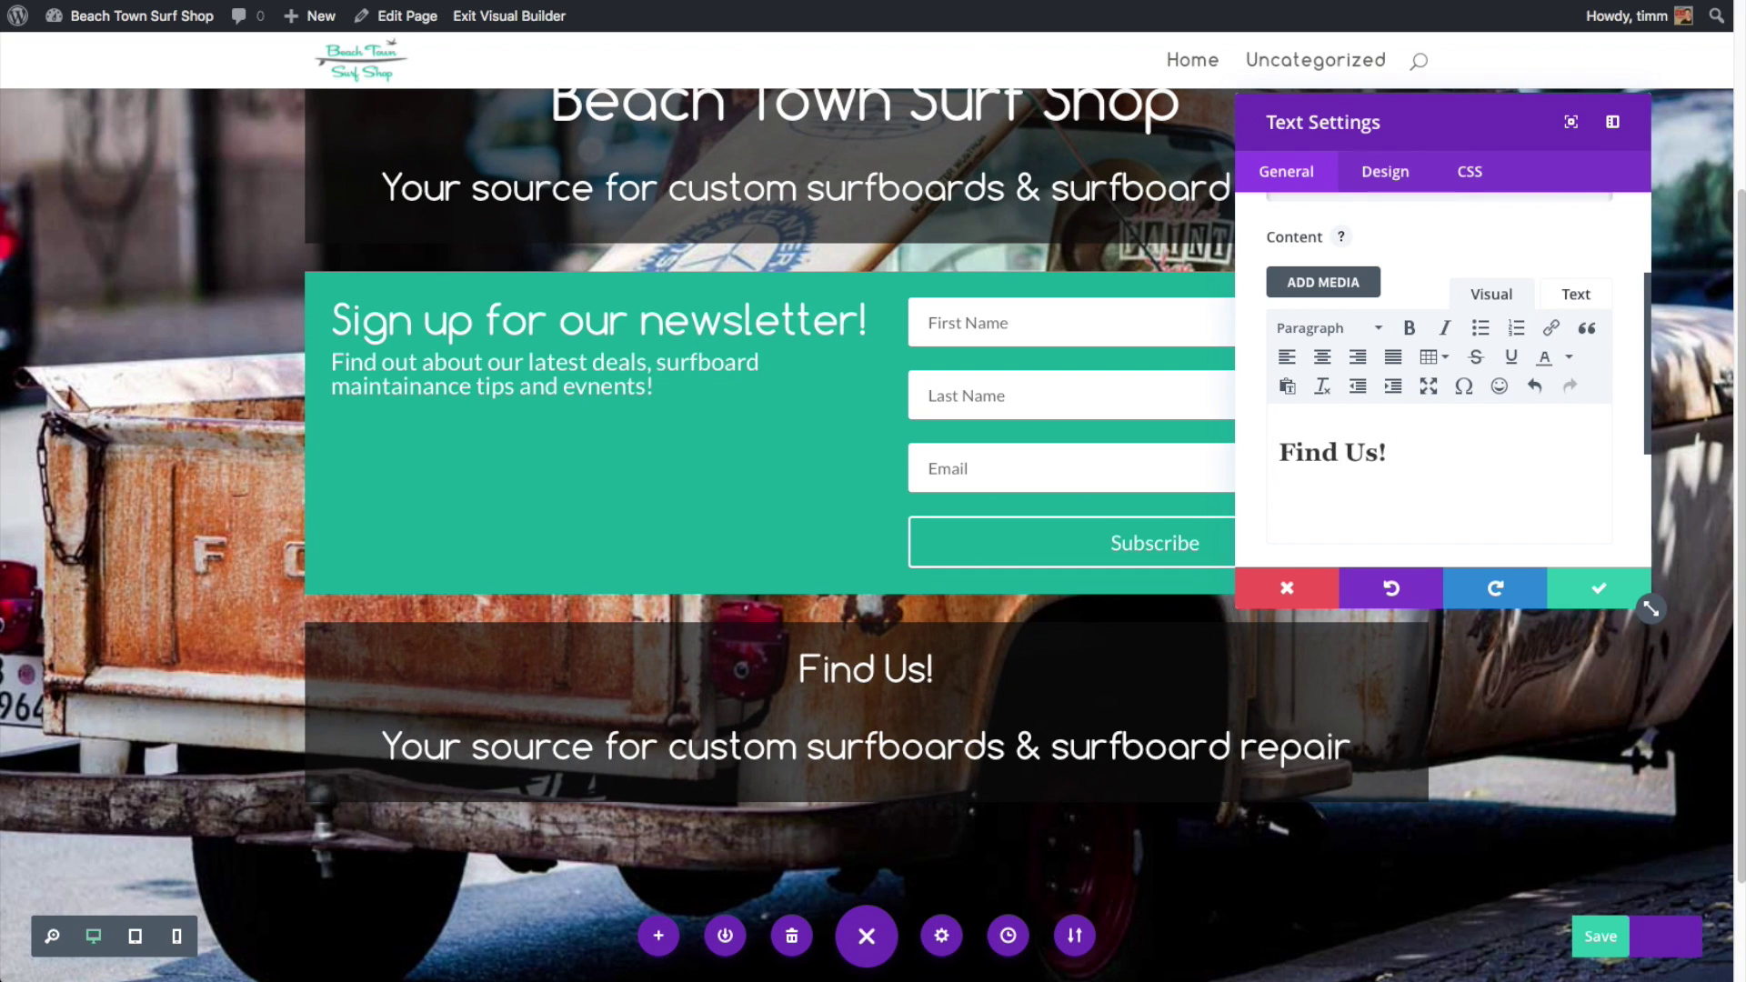
pyautogui.write('123 ')
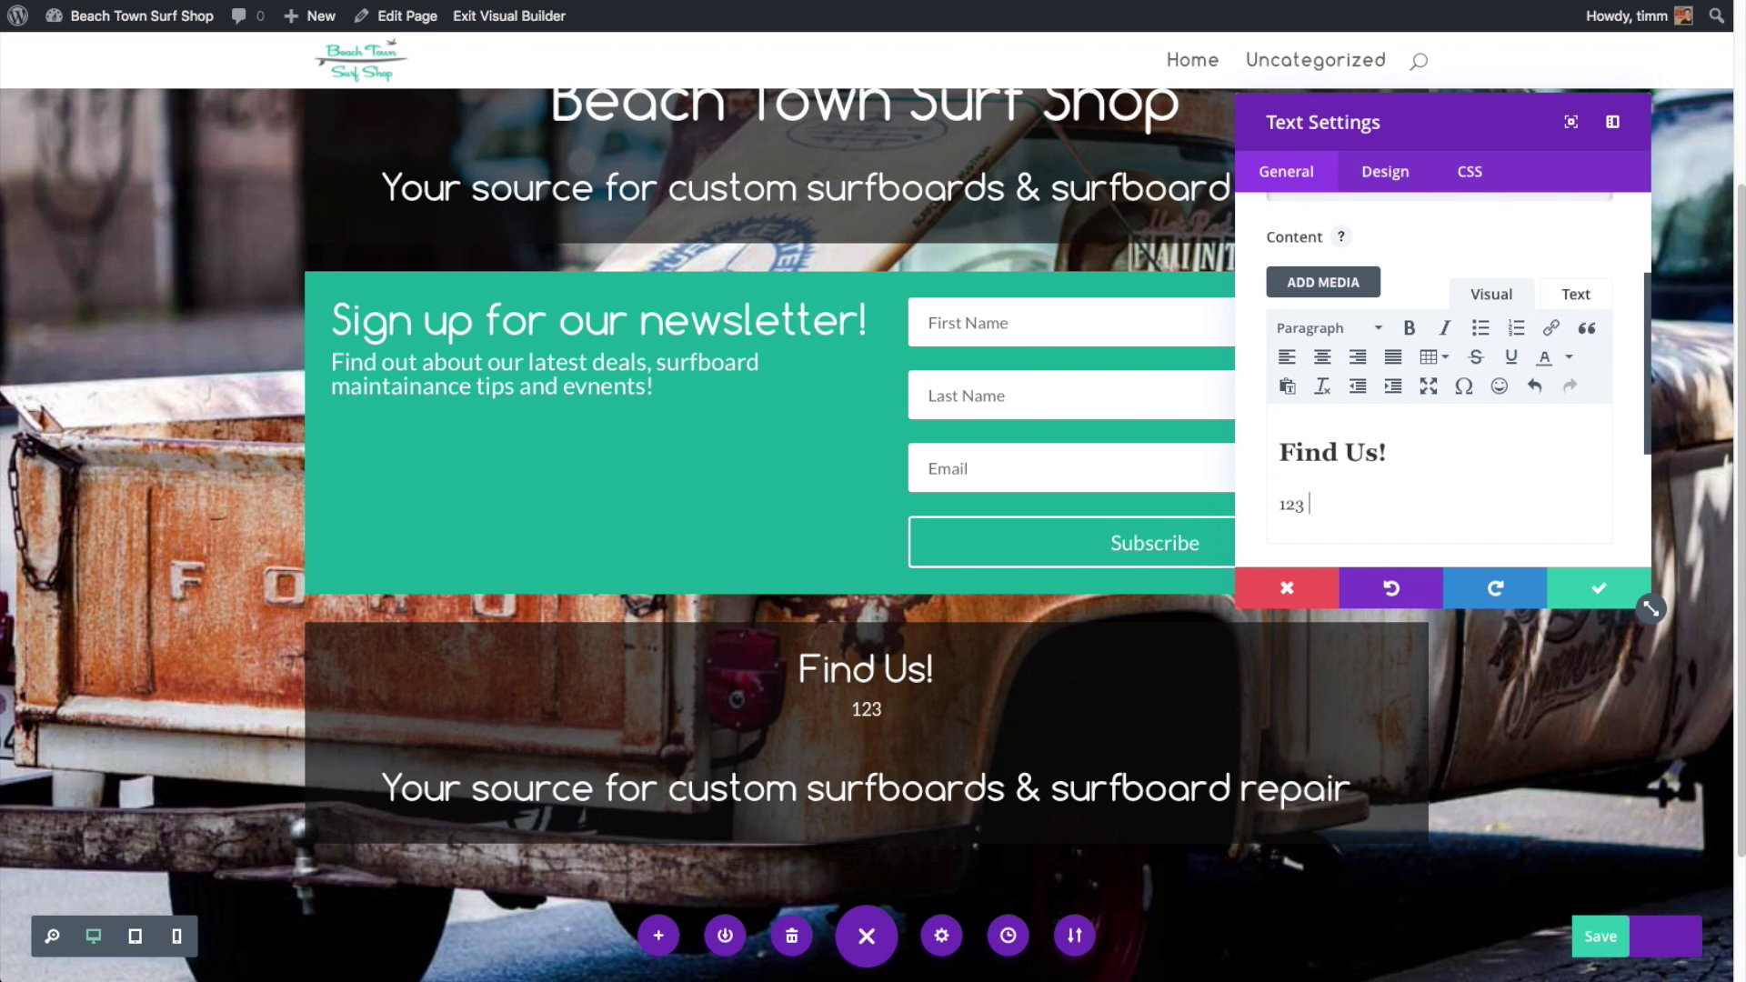
pyautogui.write('Beach Front Drive')
pyautogui.press('Return')
pyautogui.write('Beach ')
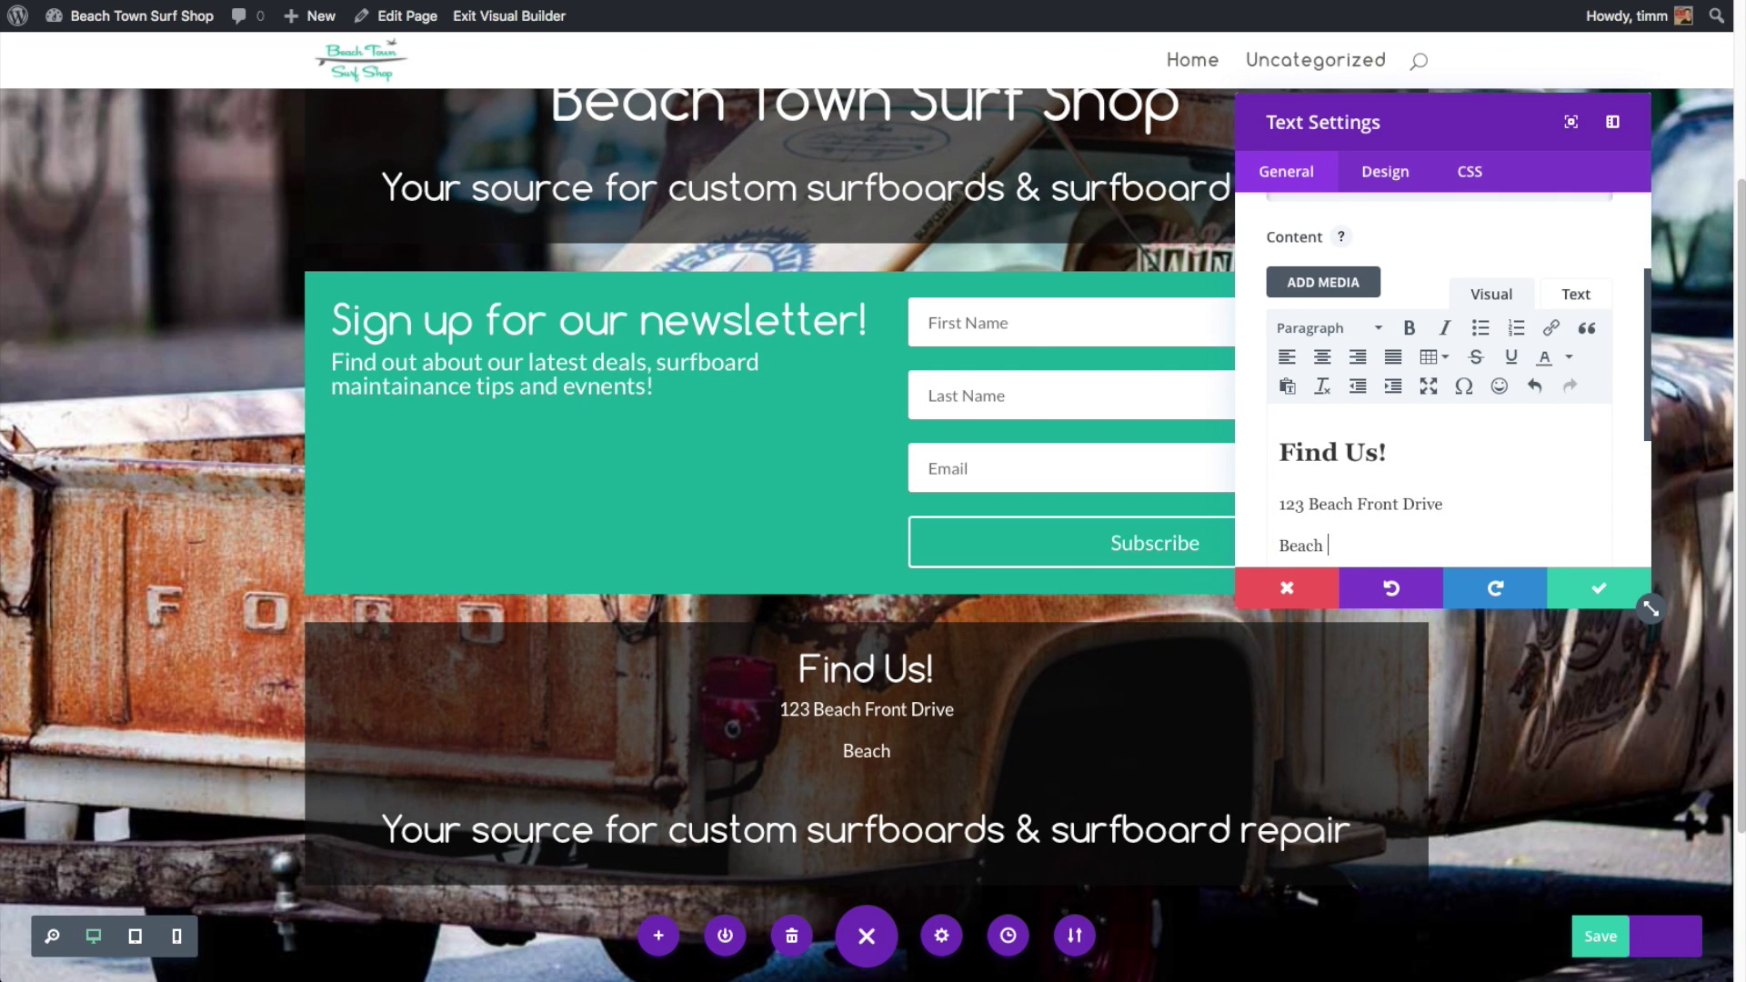
pyautogui.write('Town, Cali')
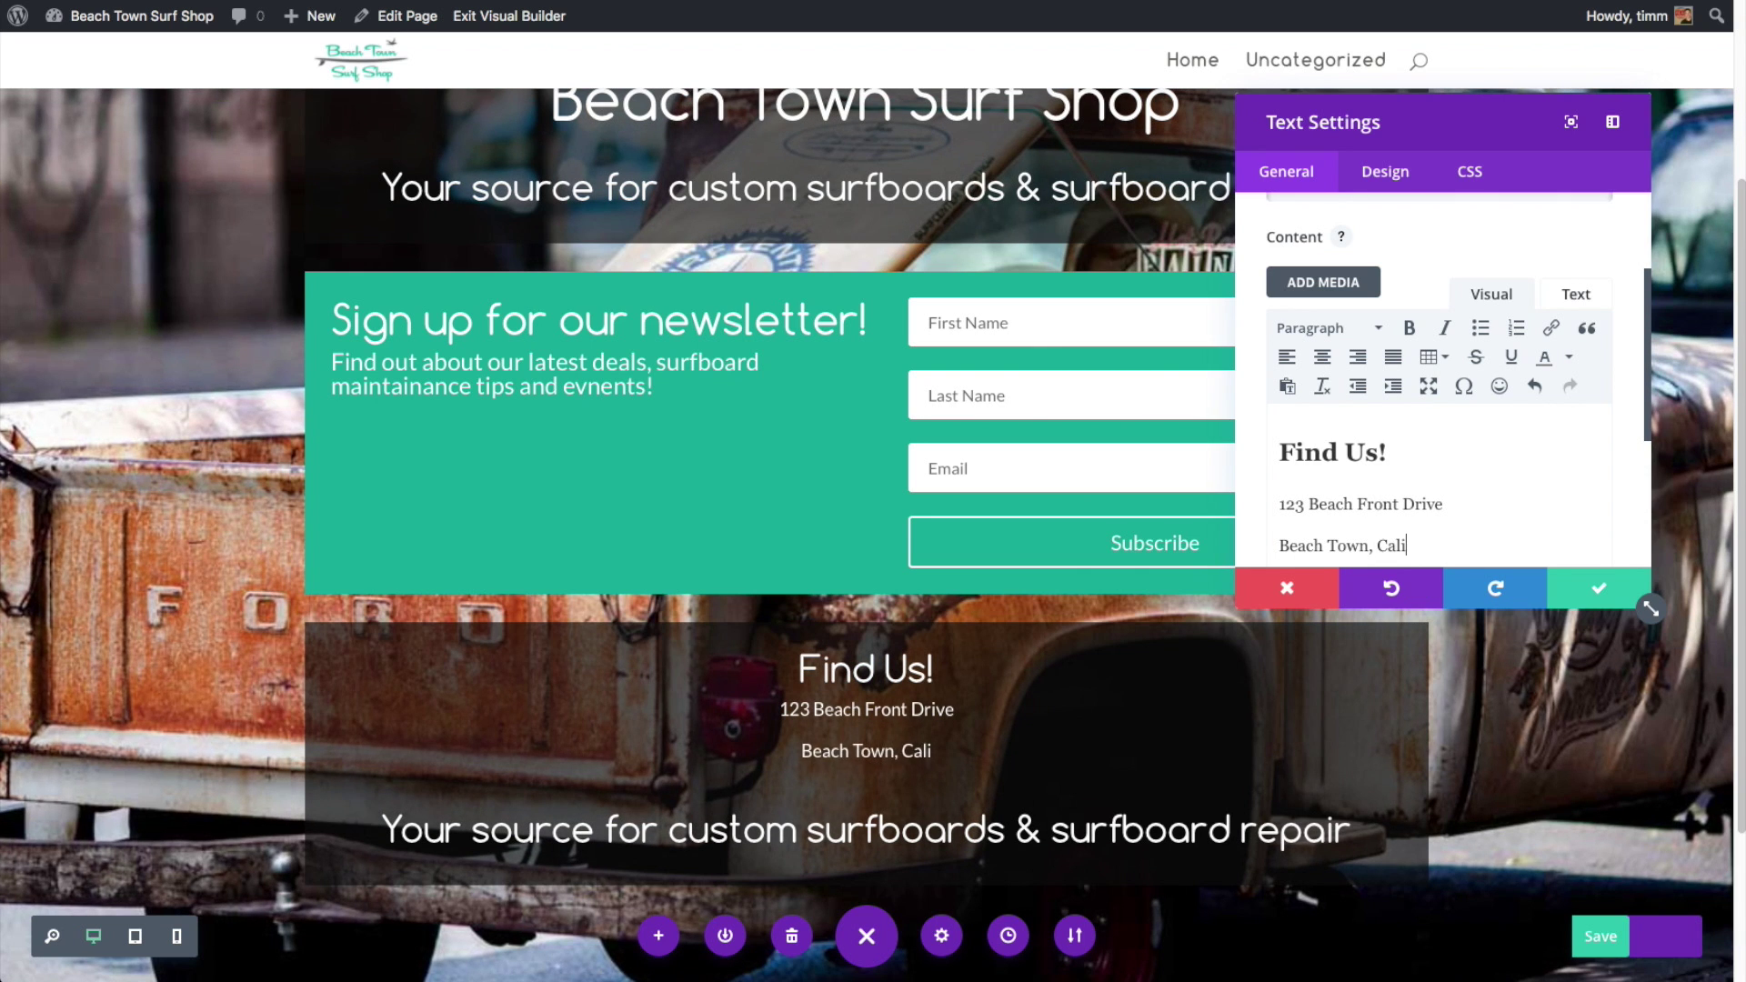
pyautogui.write('fonia 90000')
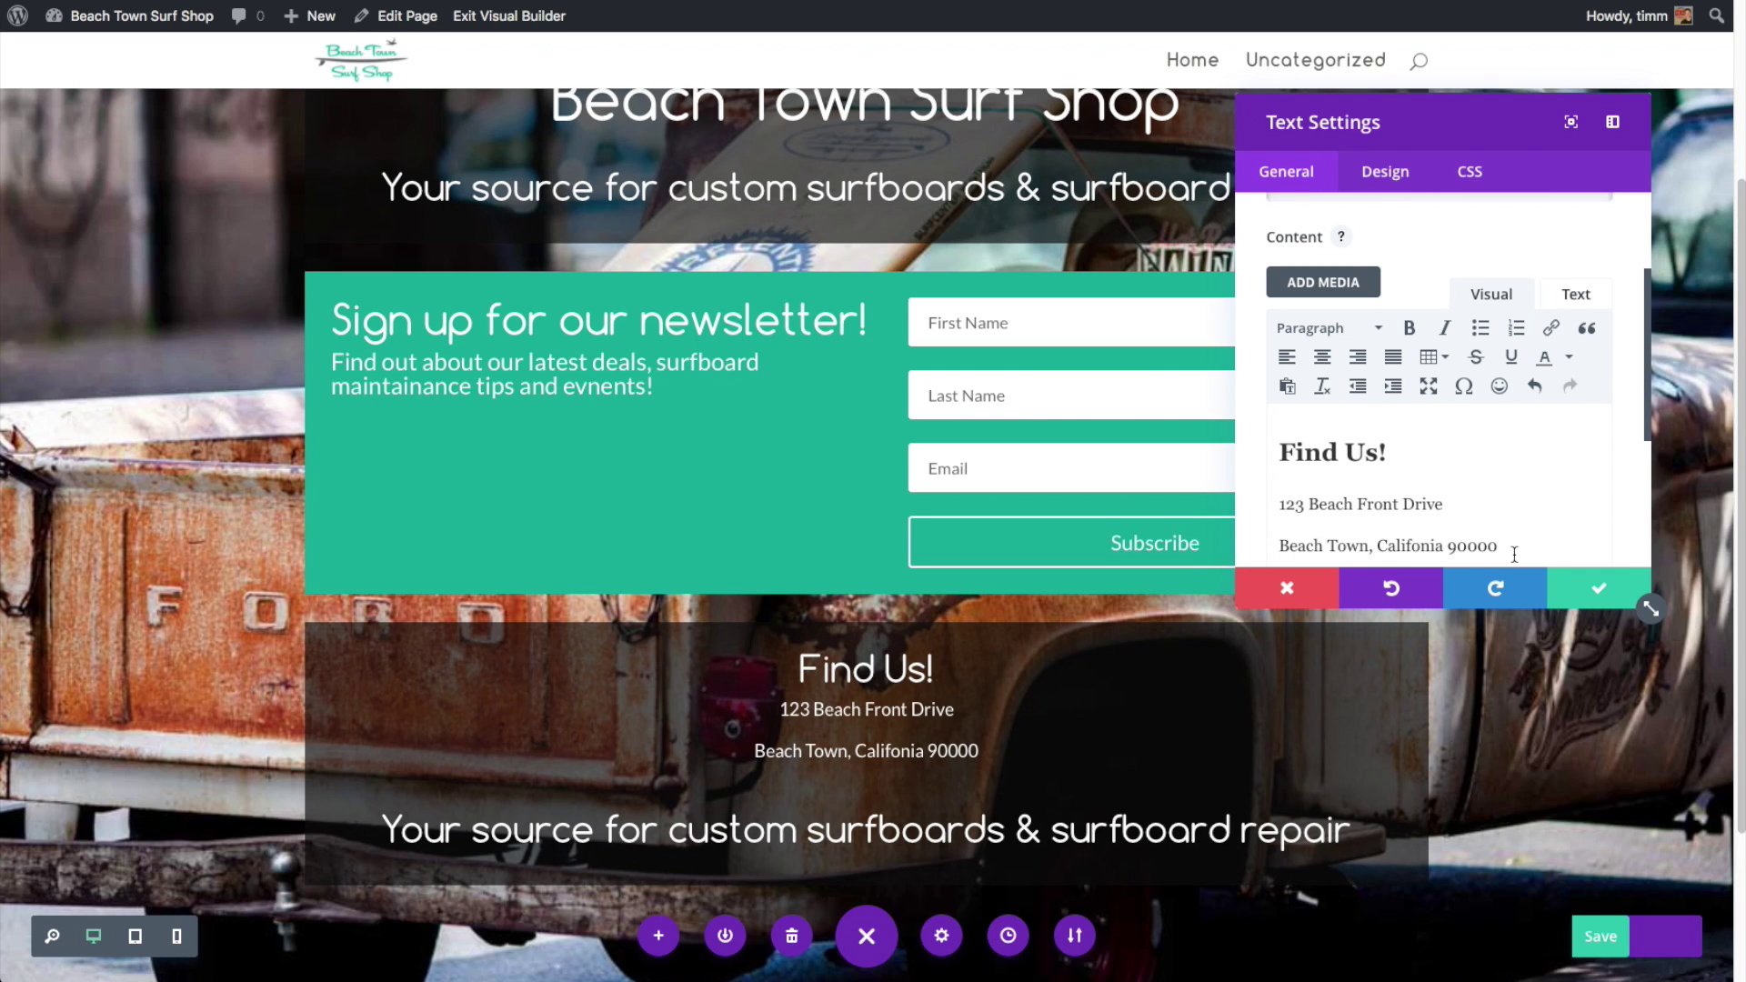
# Format both address lines as Heading 2 and apply the text module's settings
pyautogui.moveTo(1514, 554); pyautogui.dragTo(1243, 487)
pyautogui.click(1352, 327)
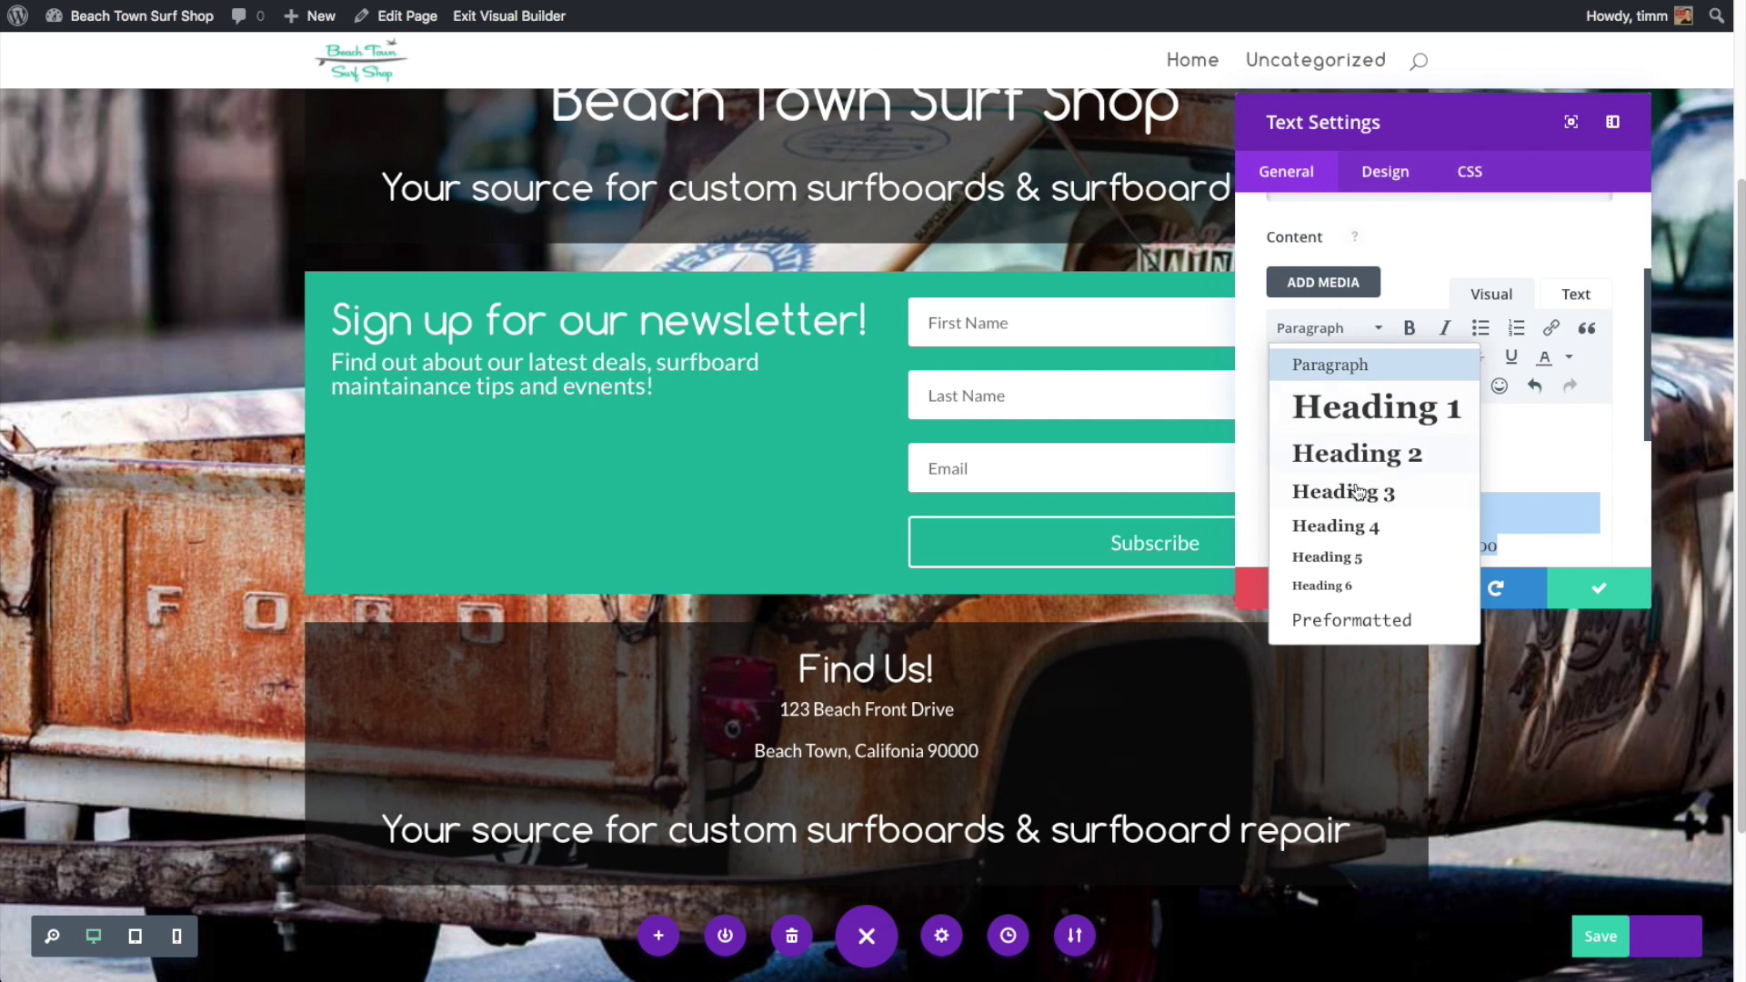
pyautogui.click(1351, 466)
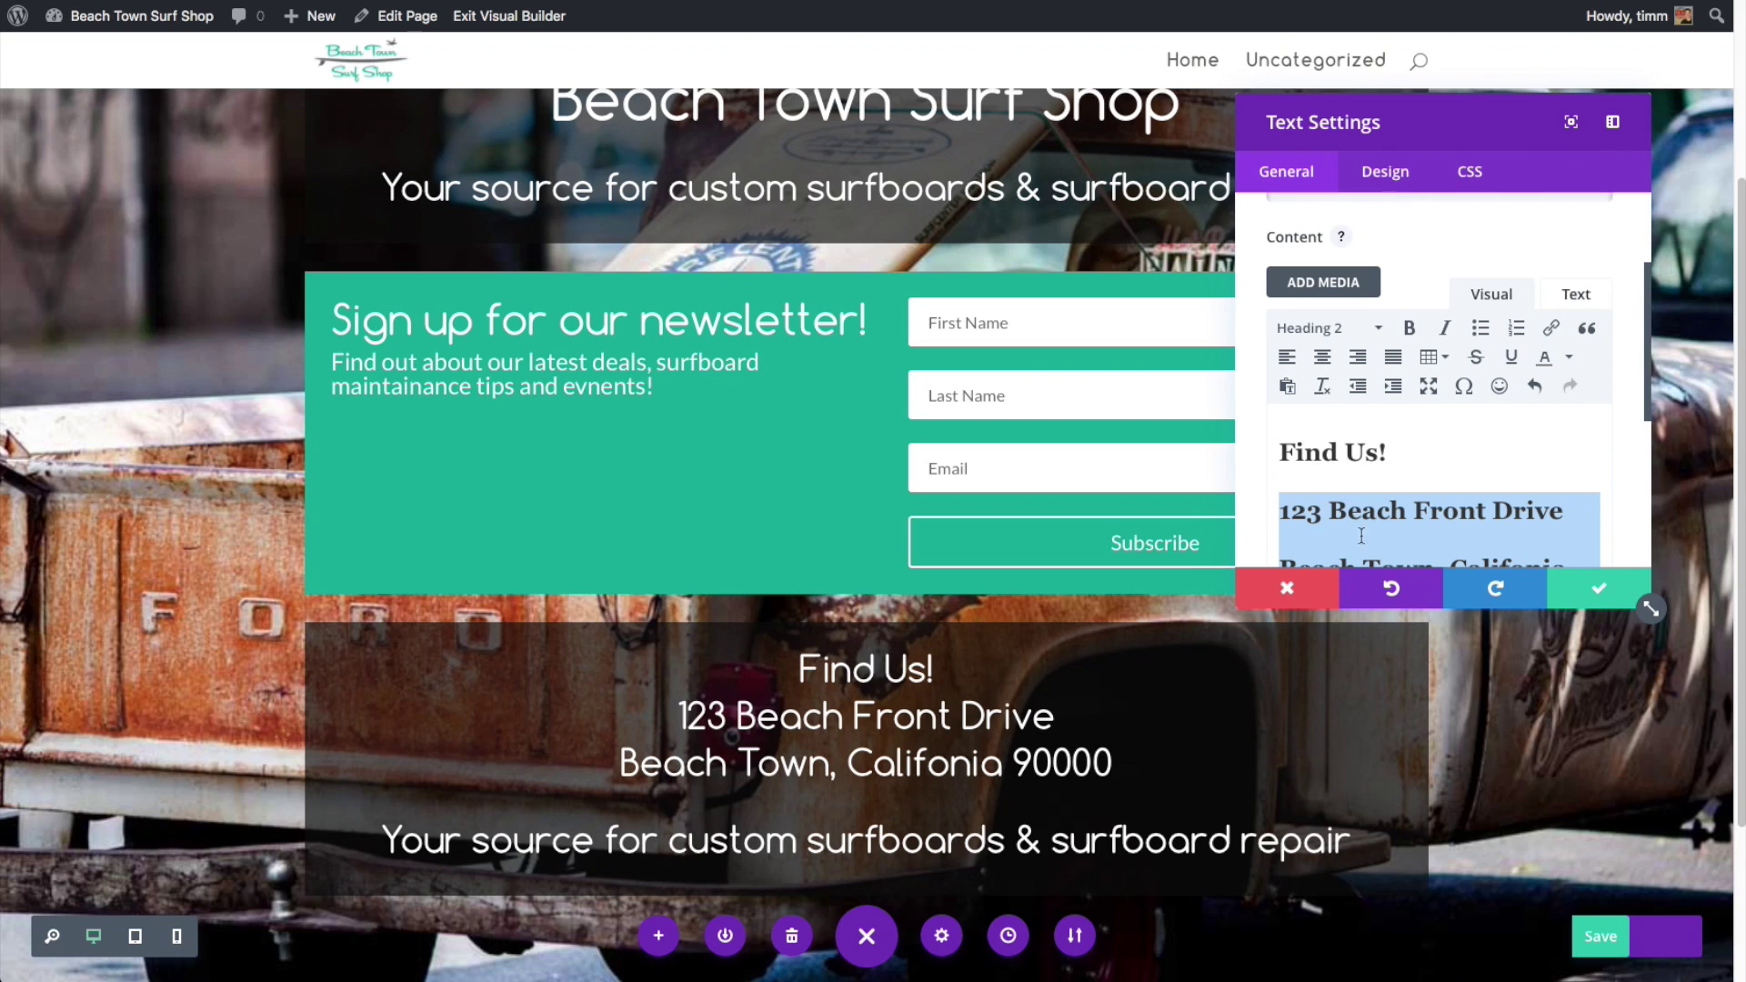
pyautogui.scroll(-1, 1411, 501)
pyautogui.click(1602, 589)
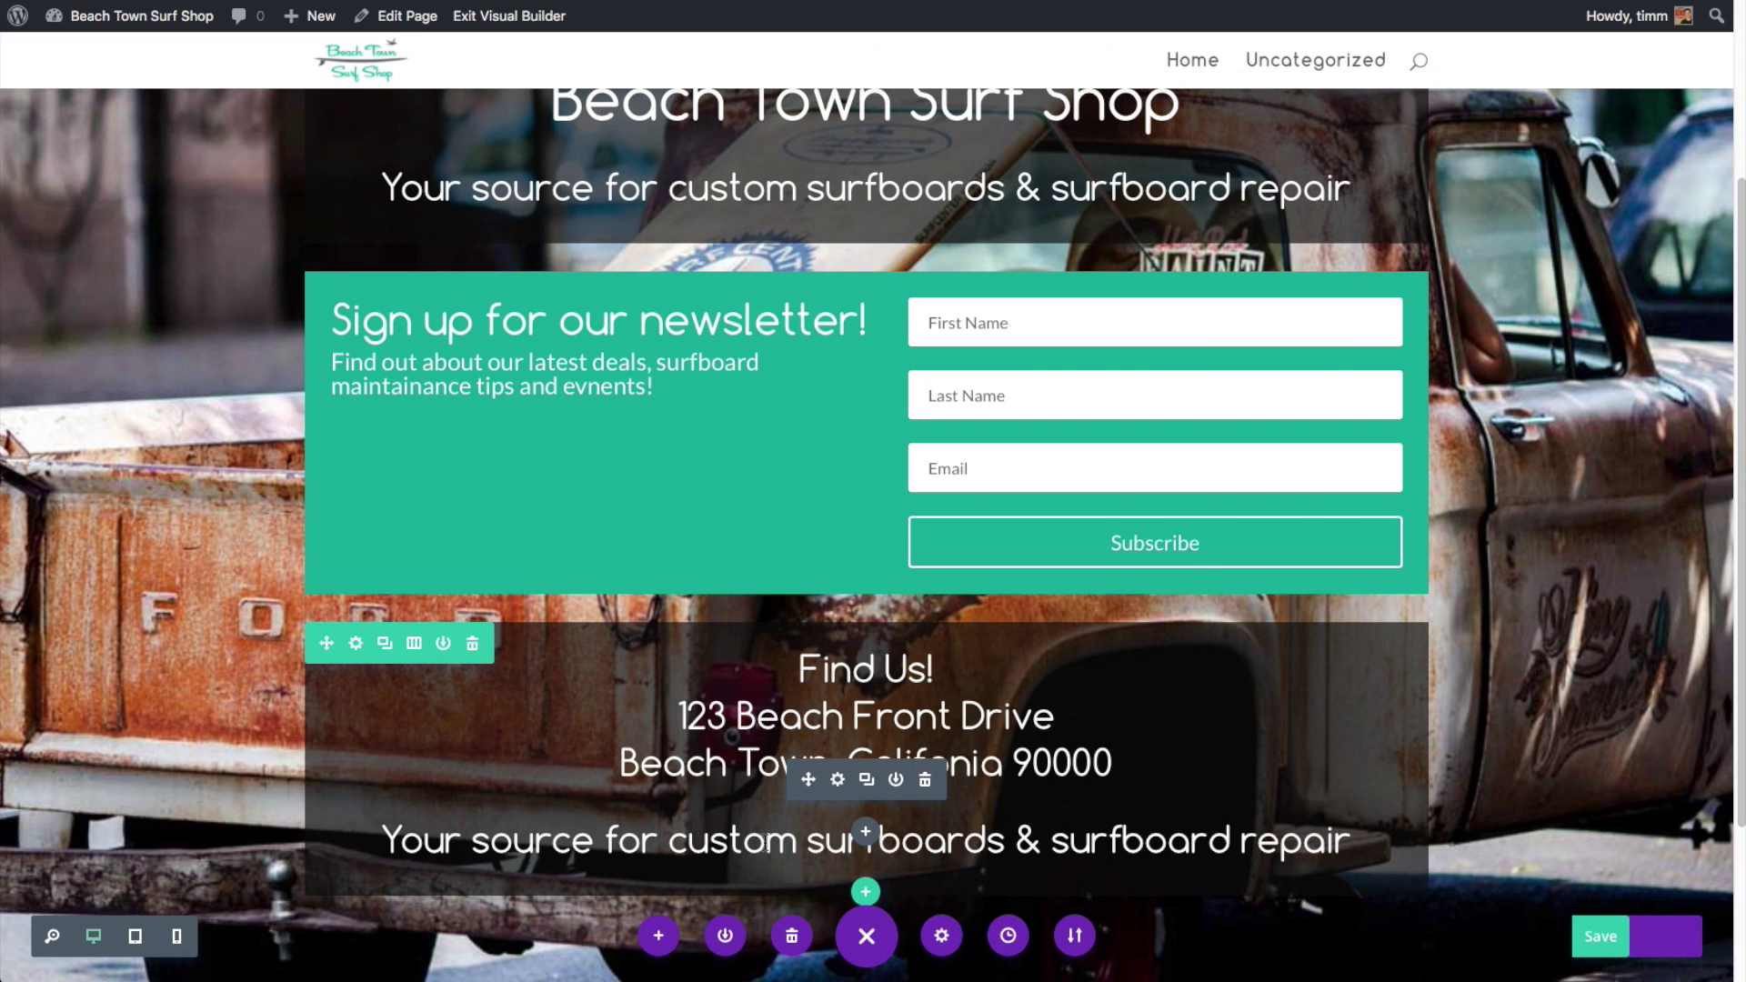
# Replace the tagline in the lower row with the shop's phone number and save the page
pyautogui.click(767, 842)
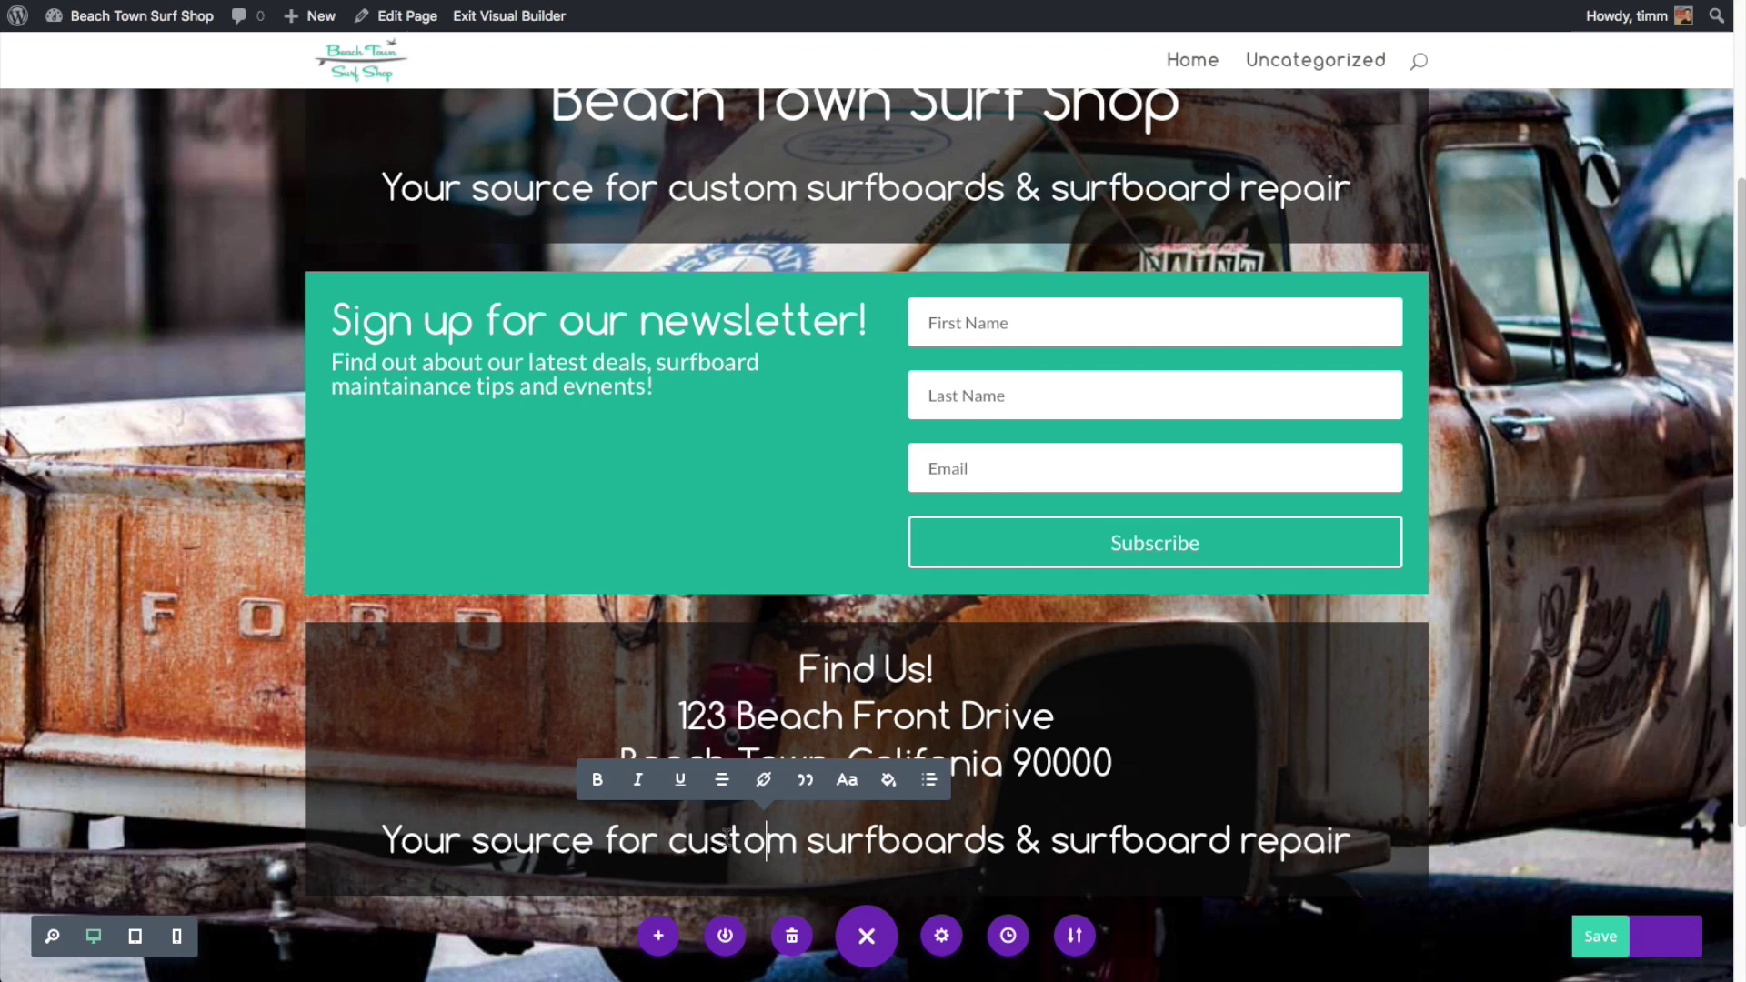
pyautogui.tripleClick(726, 837)
pyautogui.write('31')
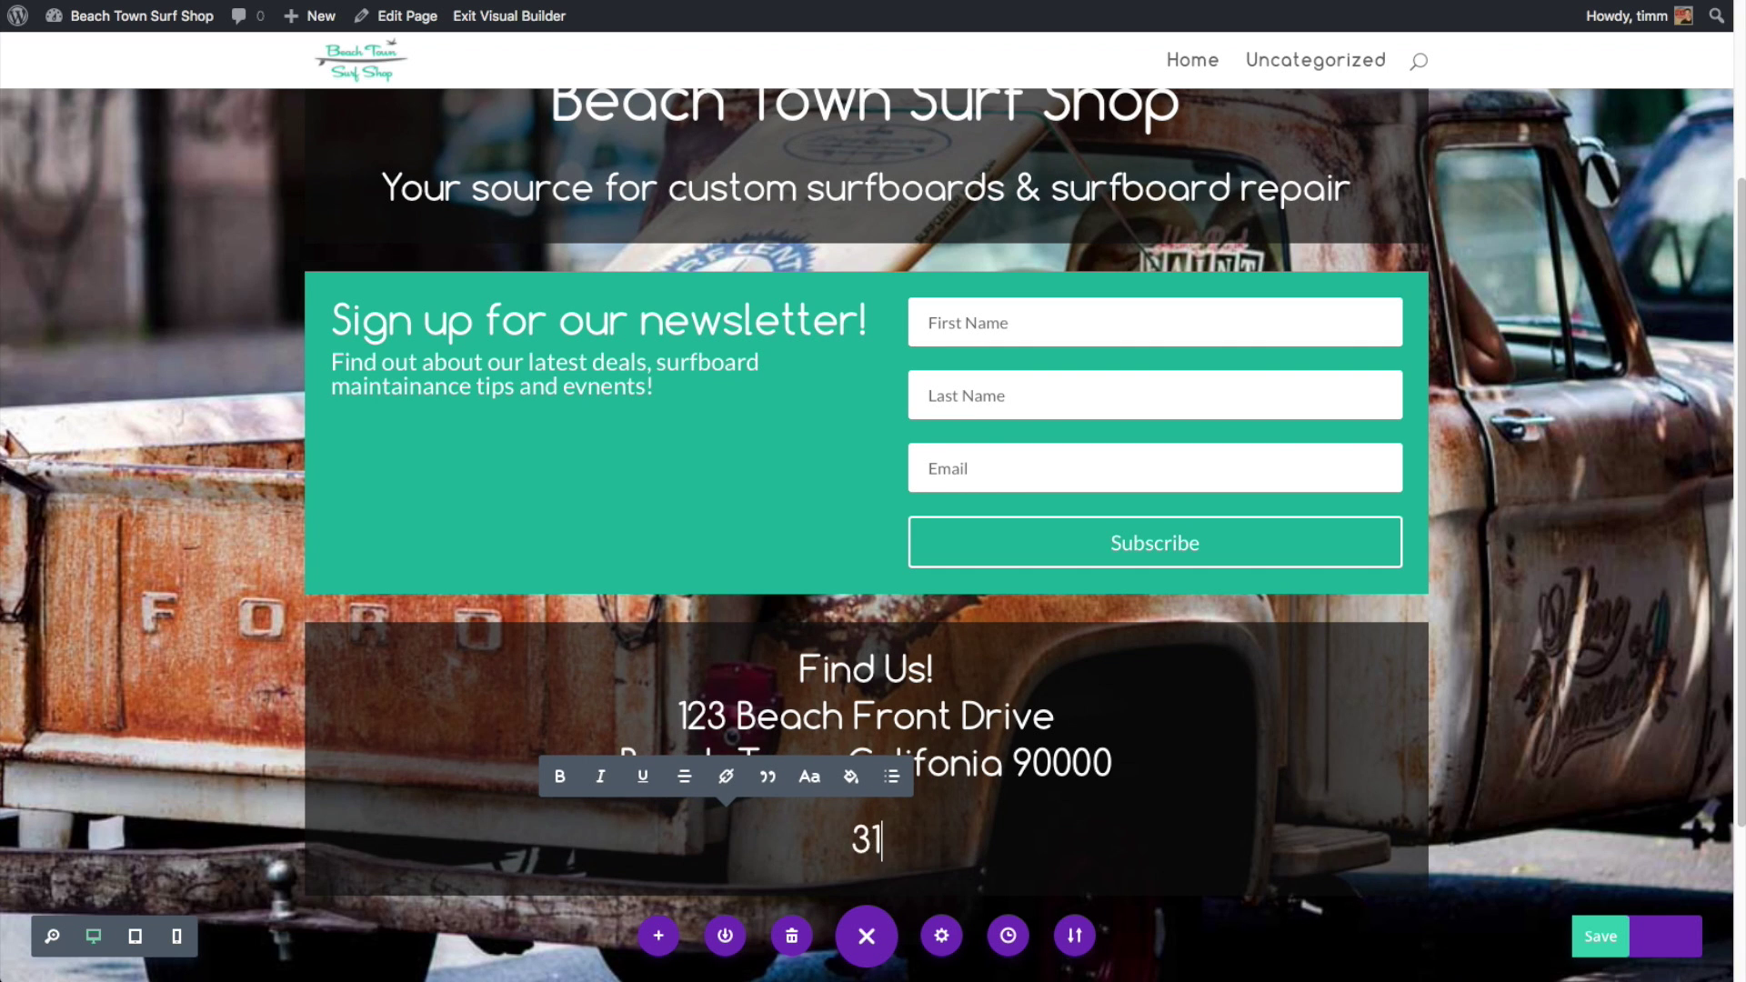
pyautogui.write('0-555-6262')
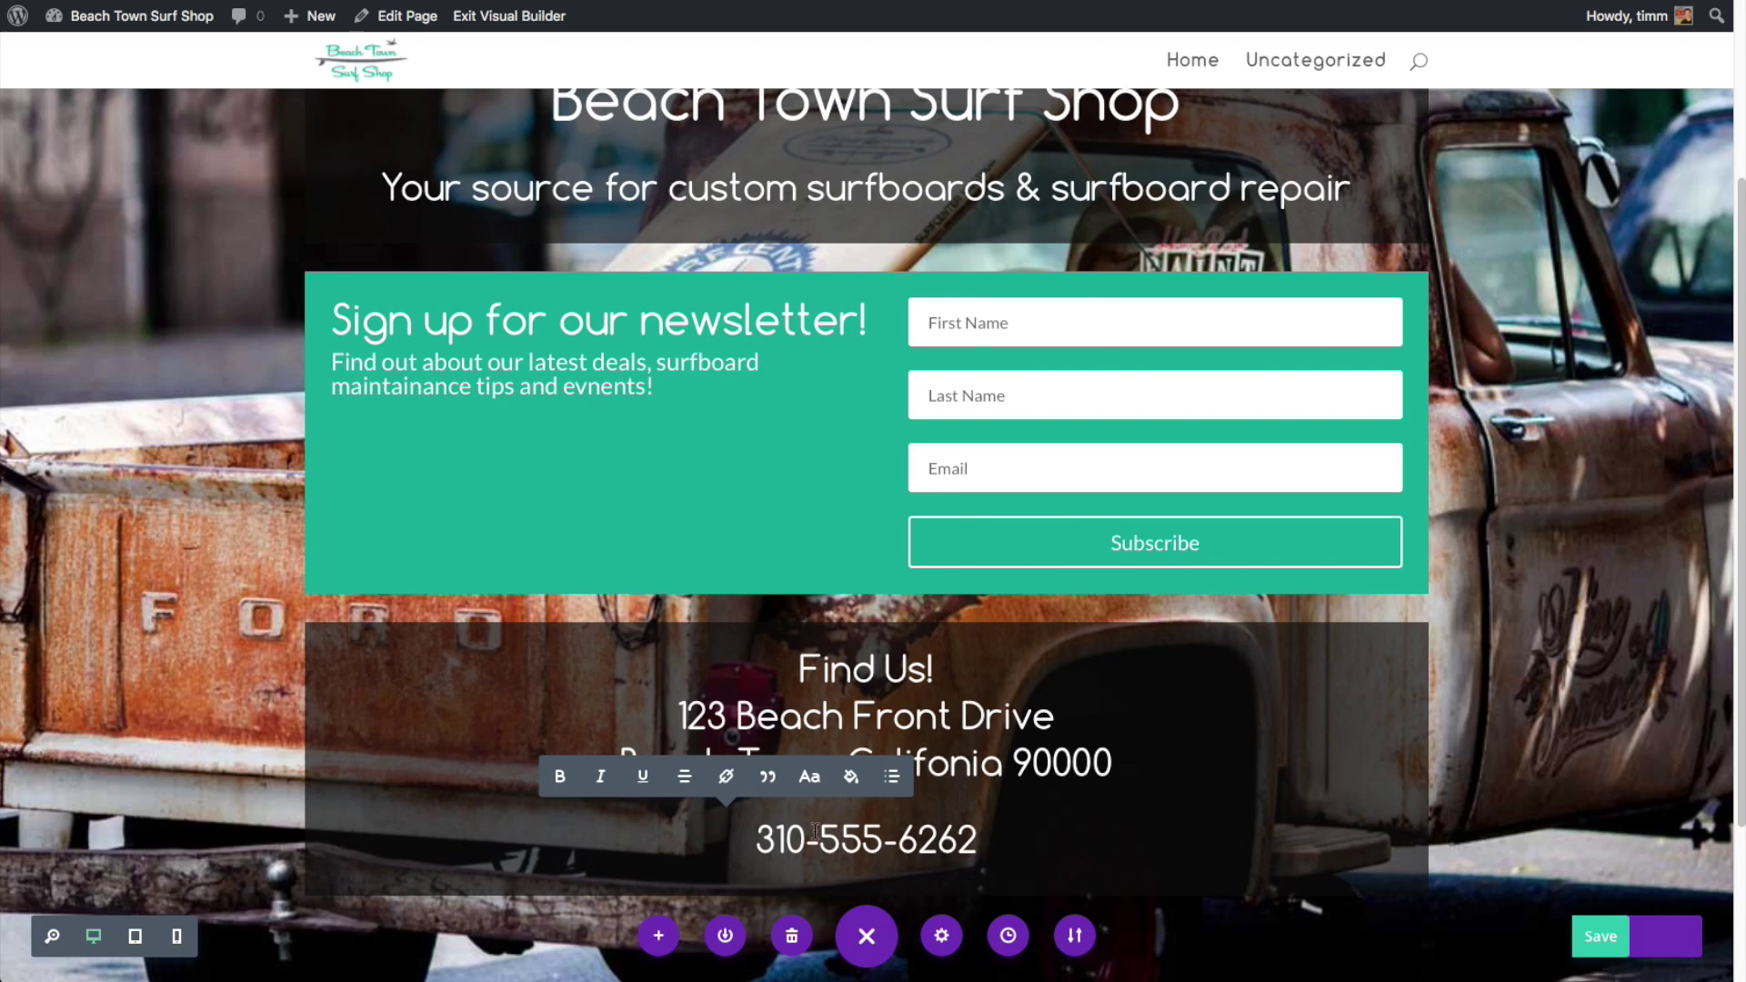
pyautogui.scroll(3, 1151, 739)
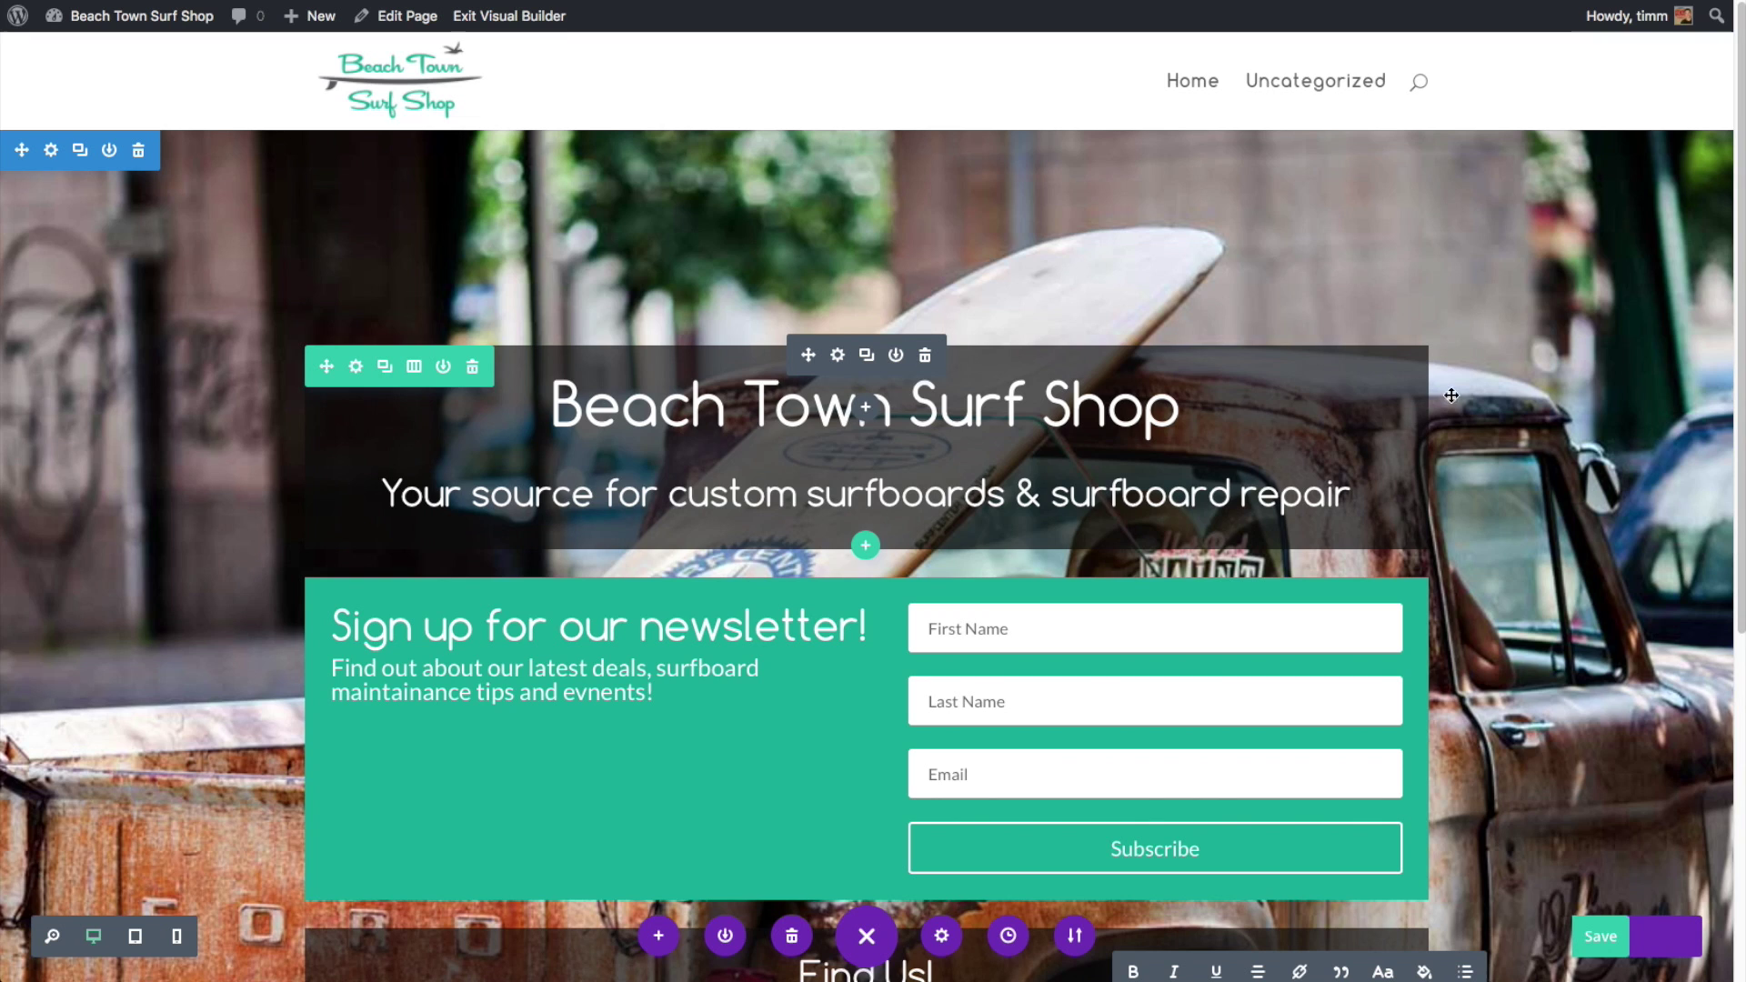
pyautogui.click(1602, 937)
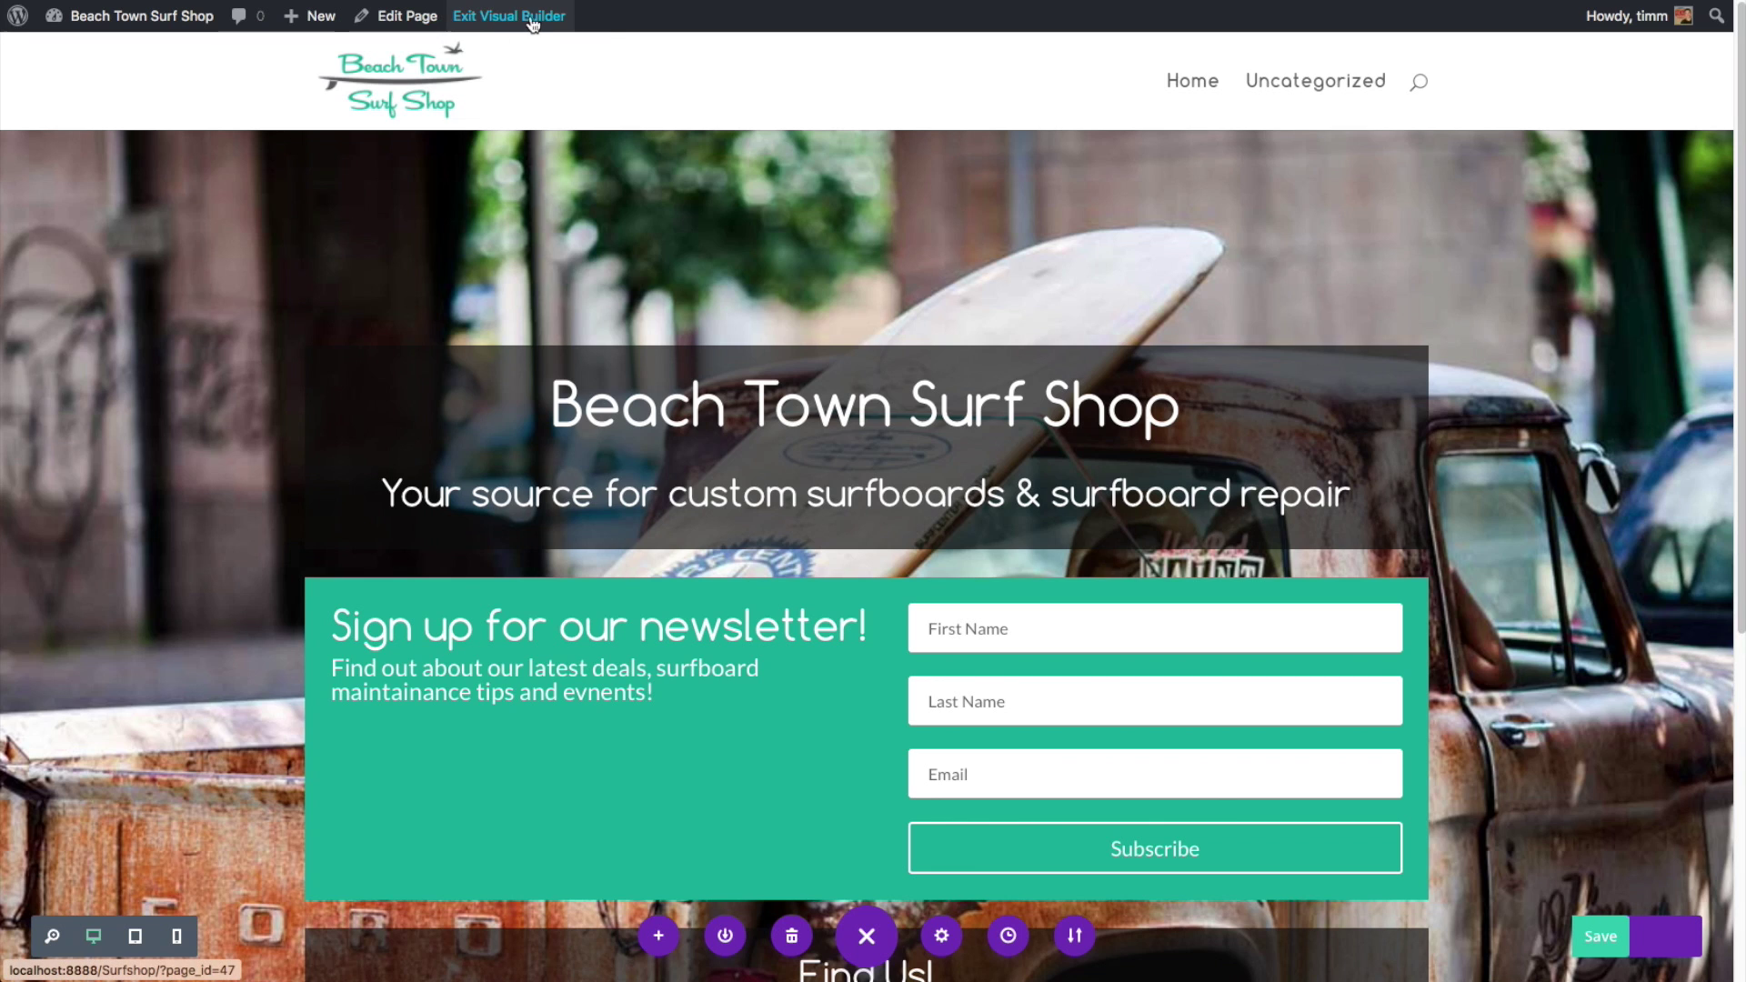
# Open the Coming Soon page for editing in the WordPress admin, set its template to Blank Page and update it
pyautogui.click(395, 13)
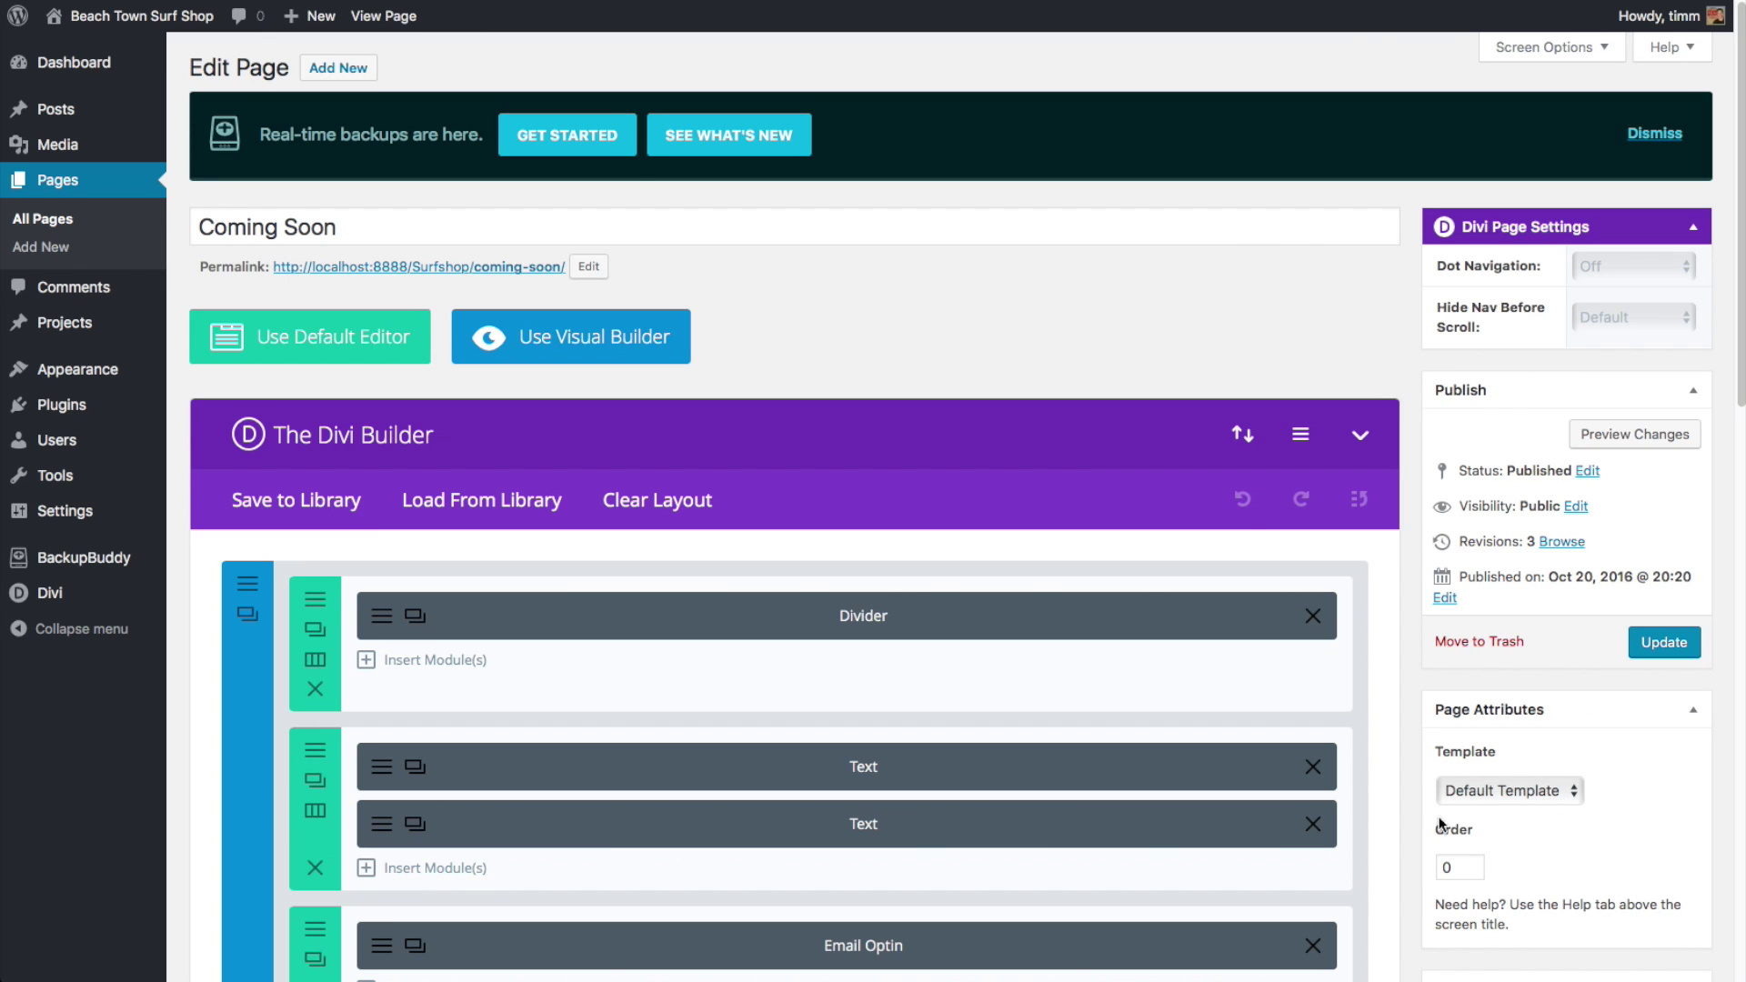
pyautogui.scroll(-1, 1575, 772)
pyautogui.click(1574, 771)
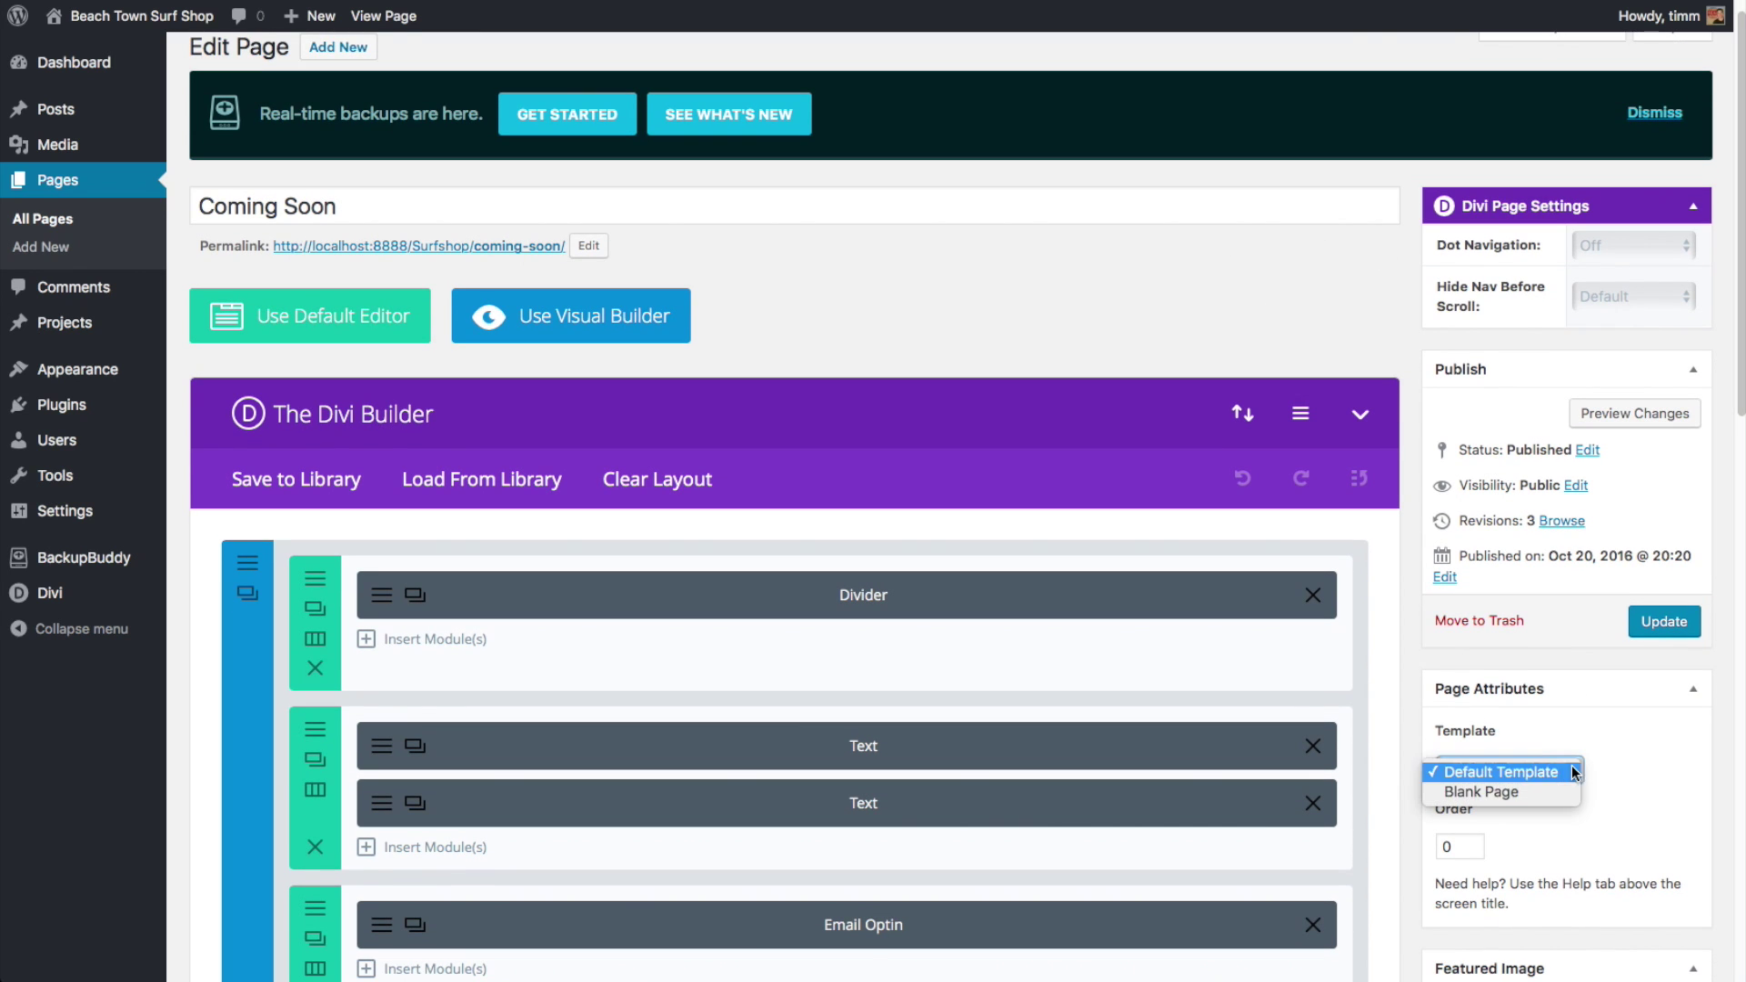
pyautogui.click(1542, 788)
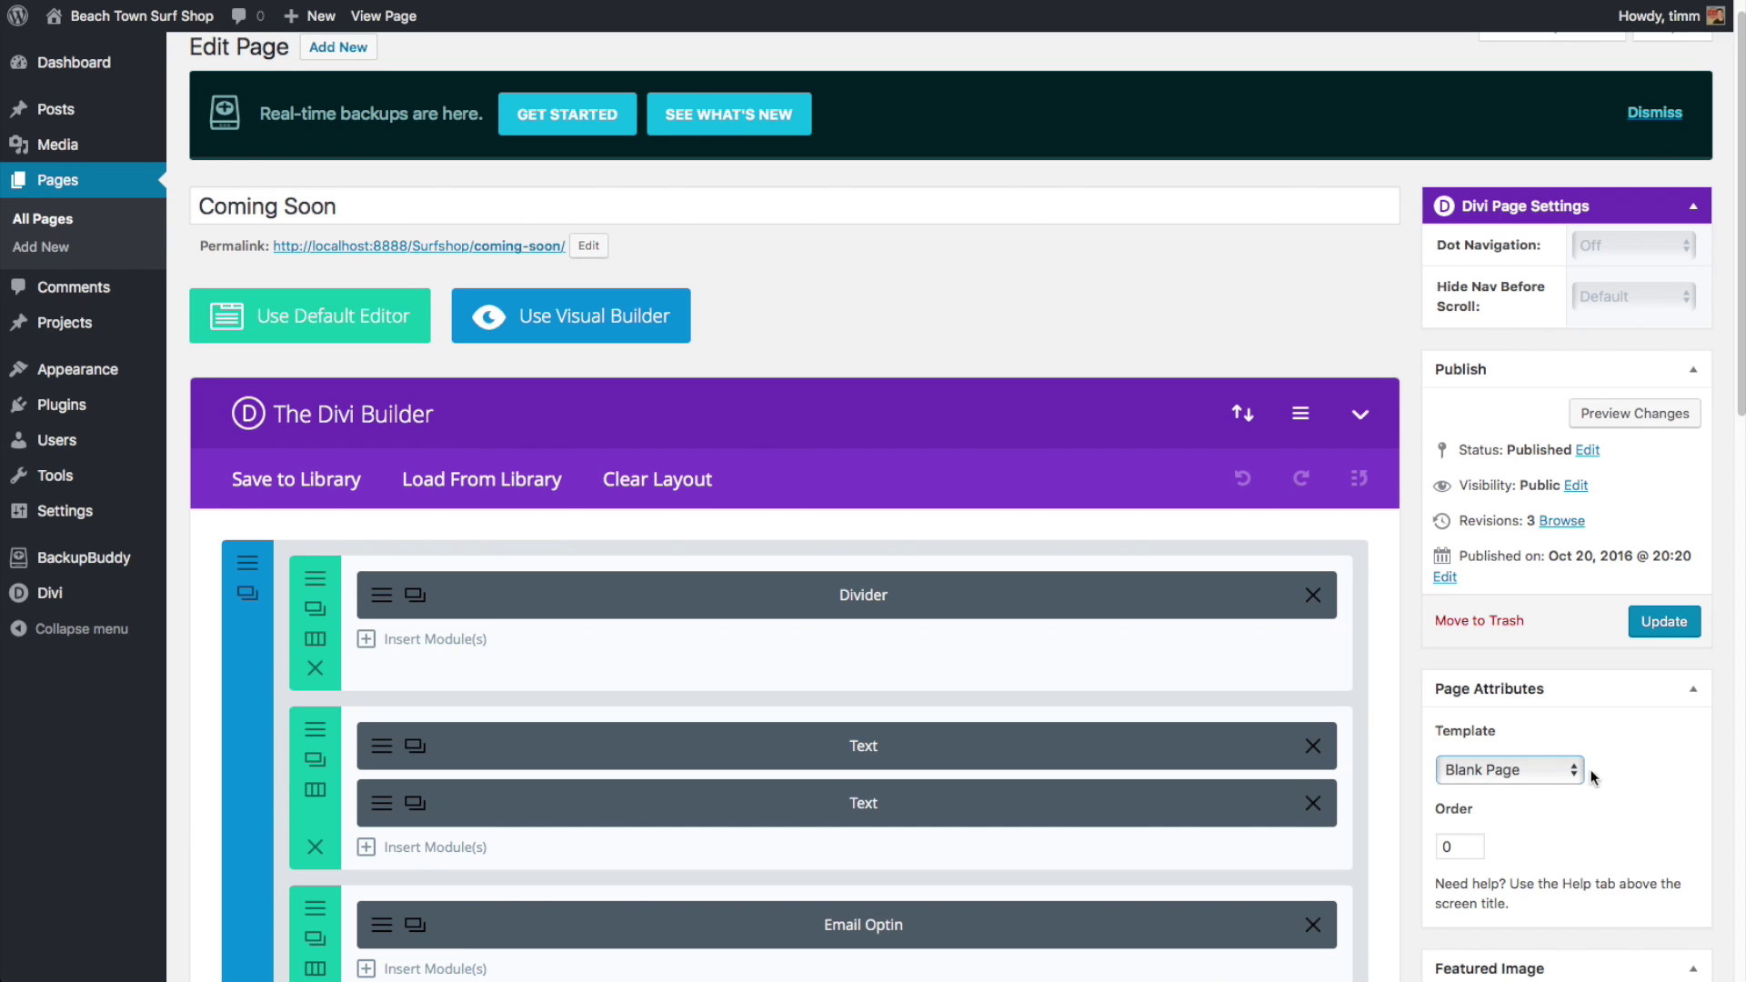
pyautogui.click(1664, 622)
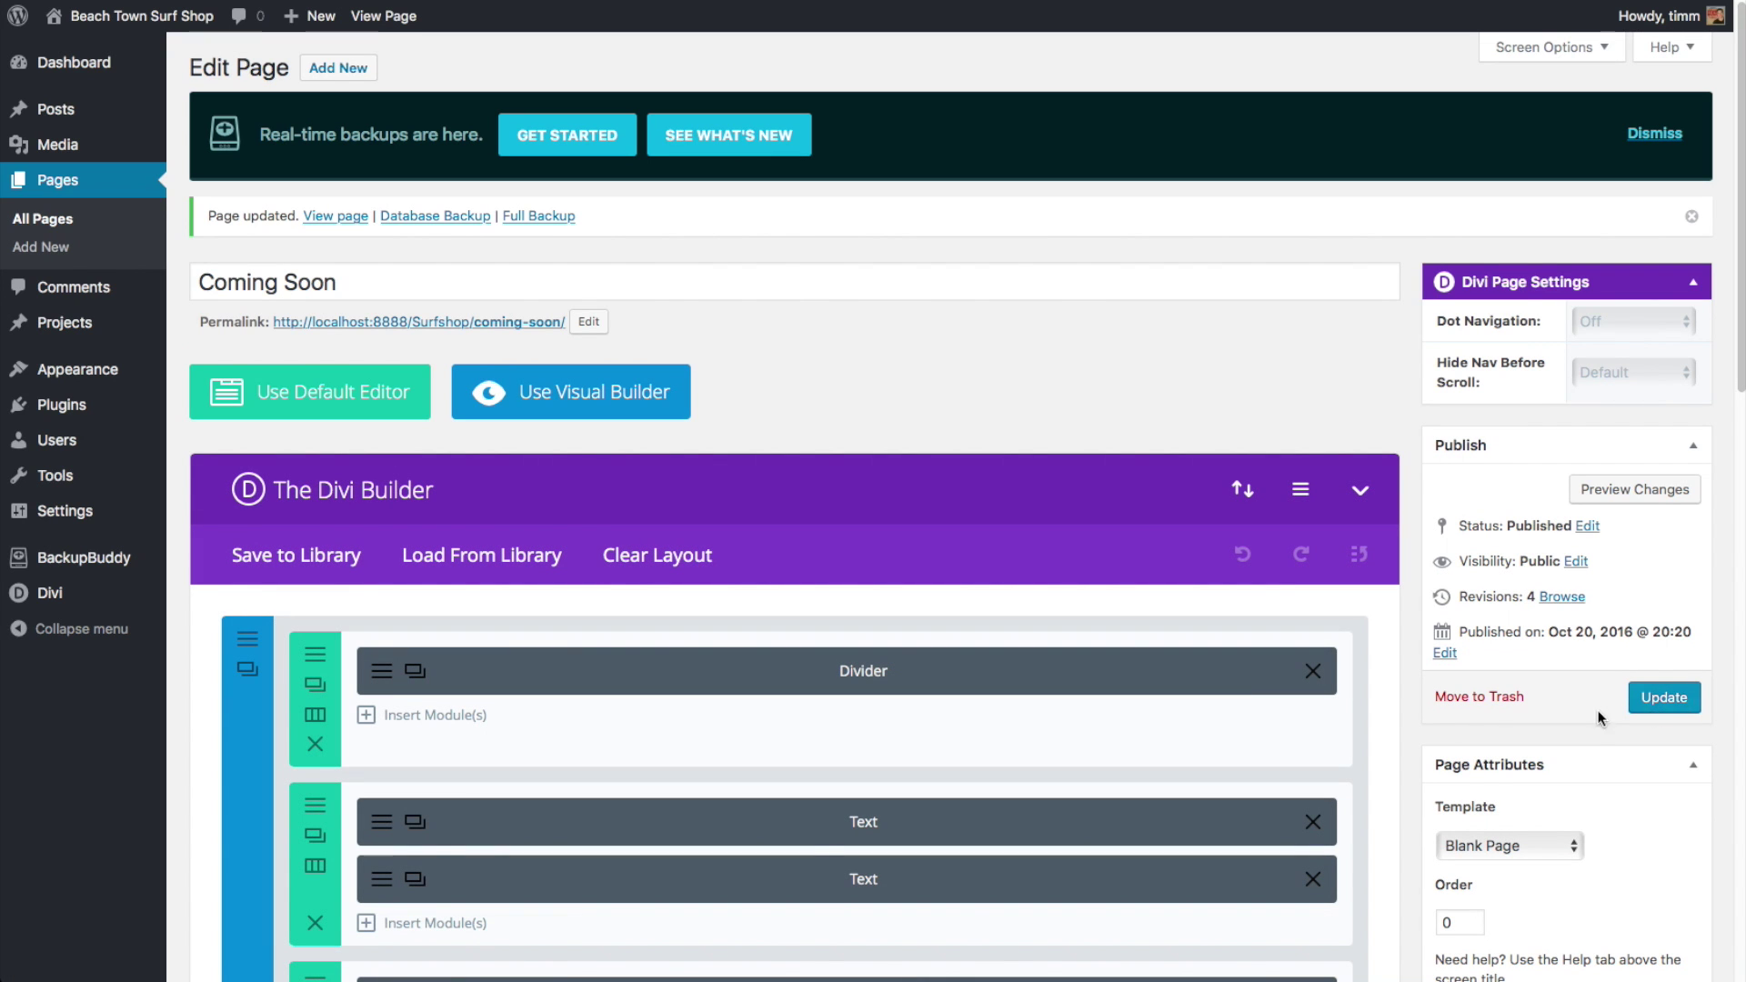
# View the live Coming Soon page with the Blank Page template applied
pyautogui.click(375, 14)
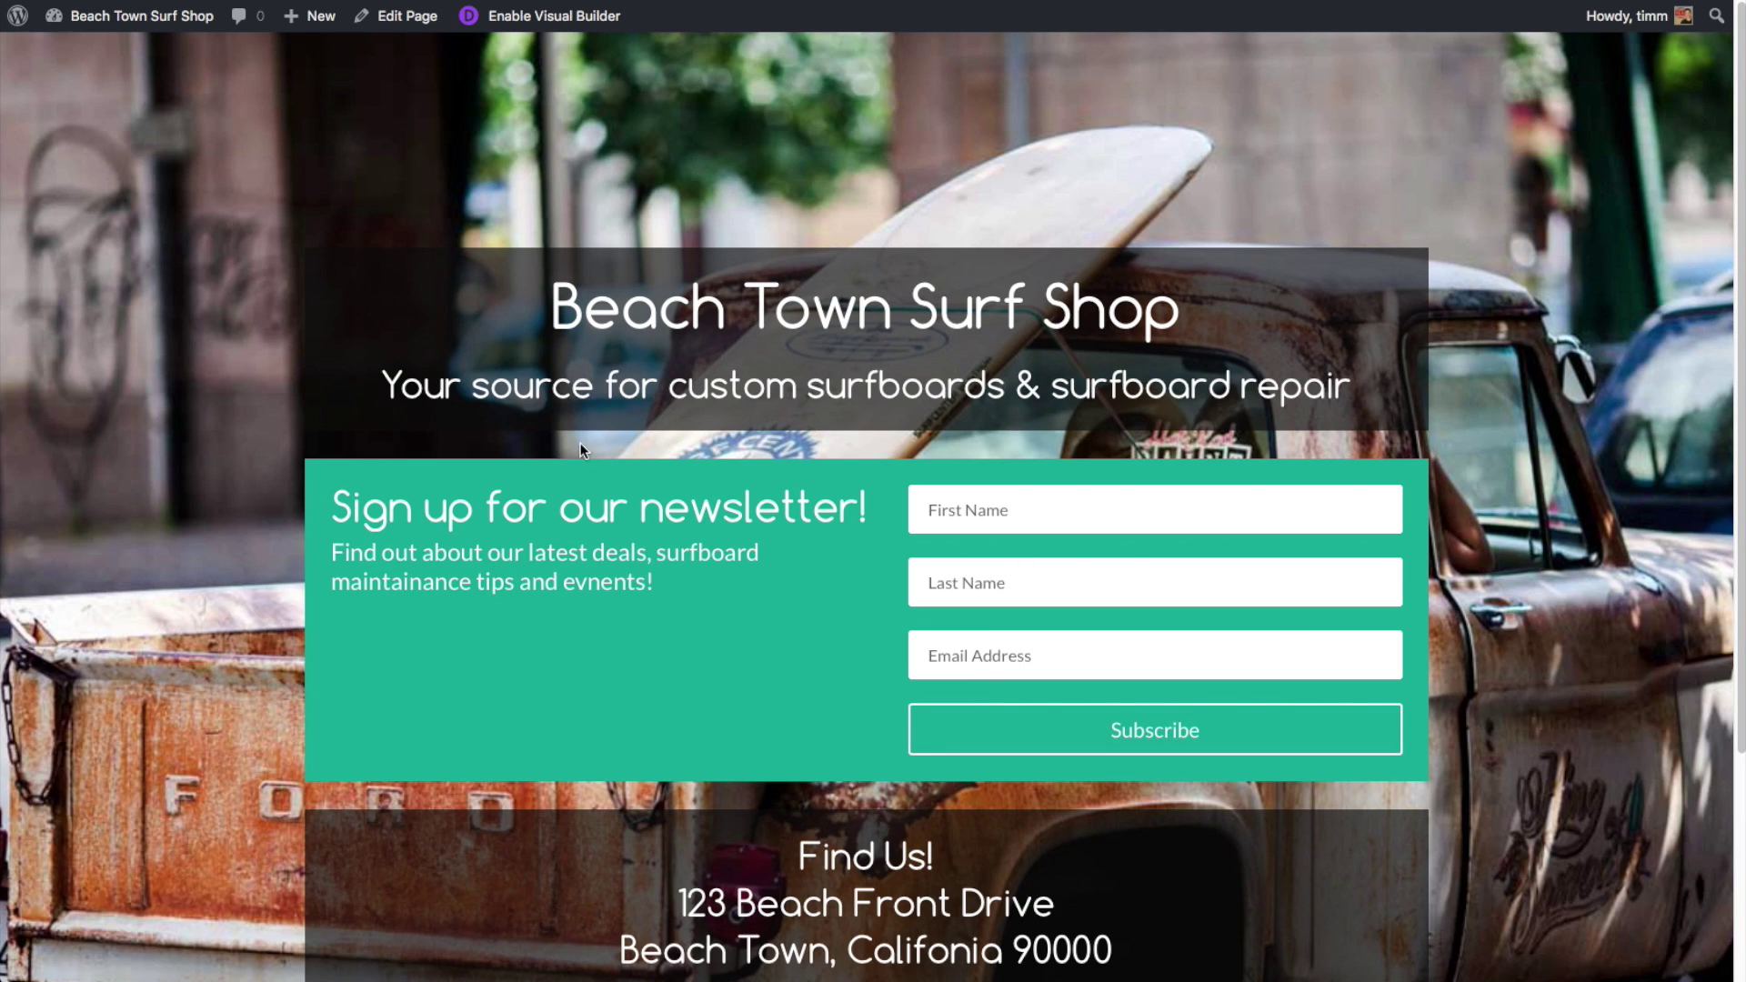
pyautogui.click(559, 25)
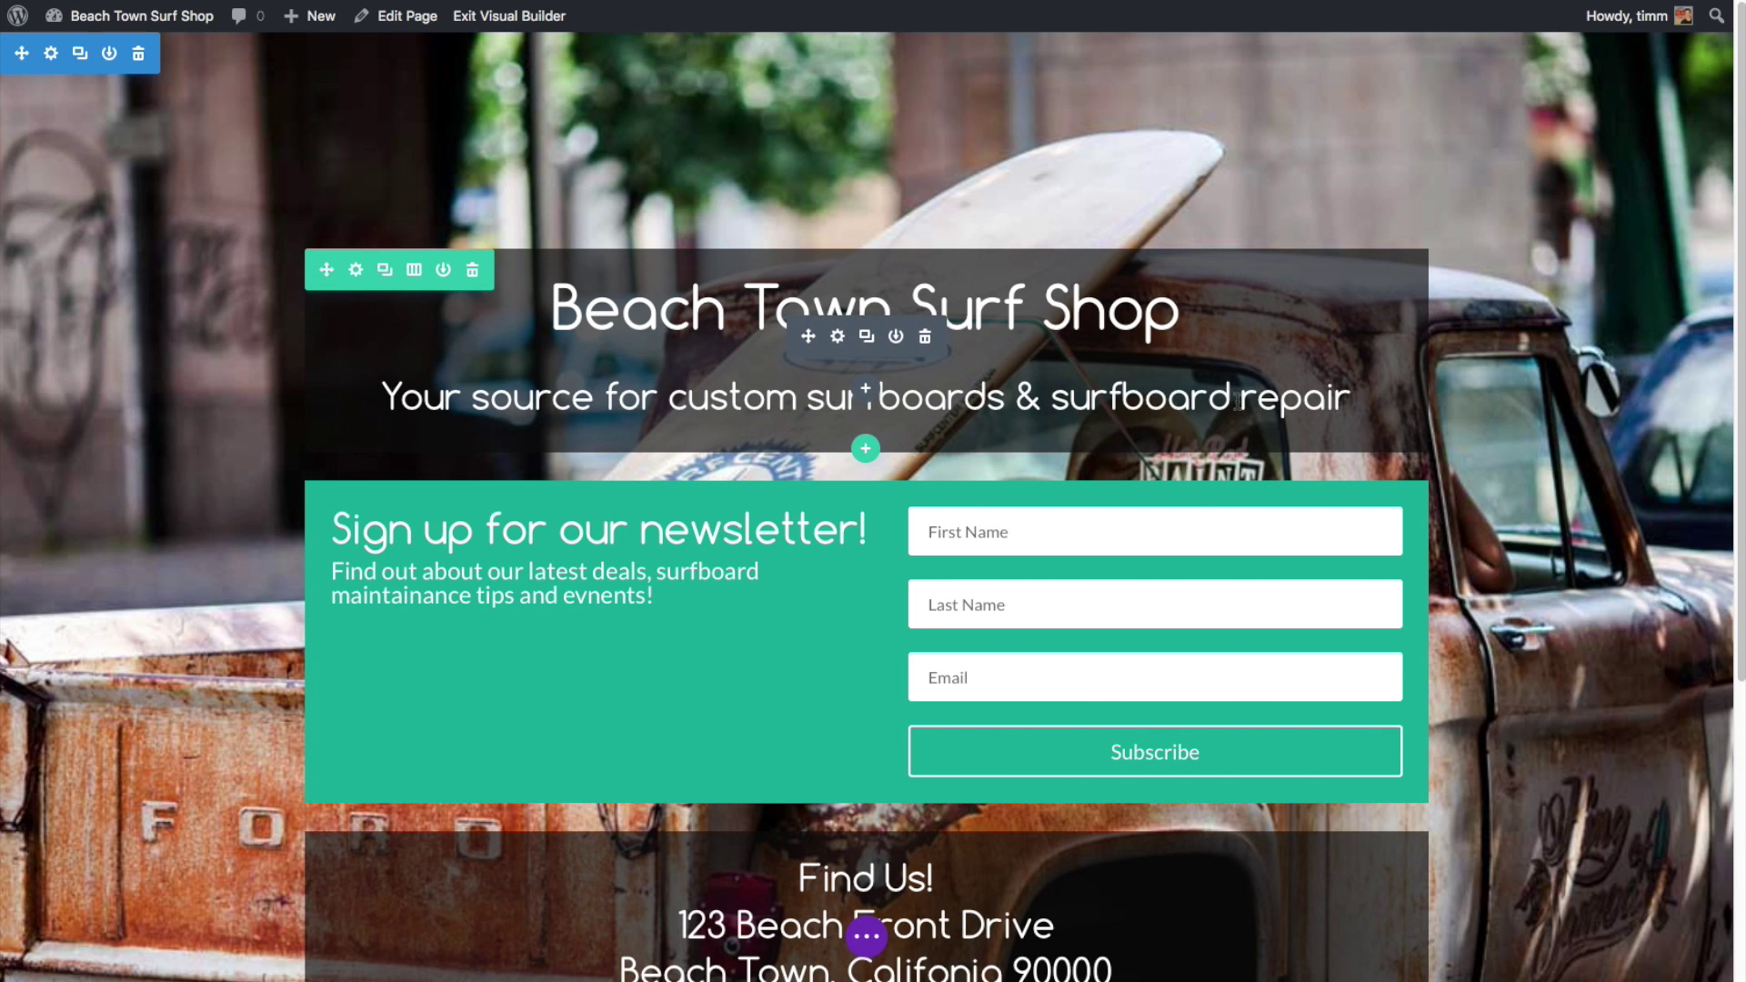
pyautogui.click(1345, 396)
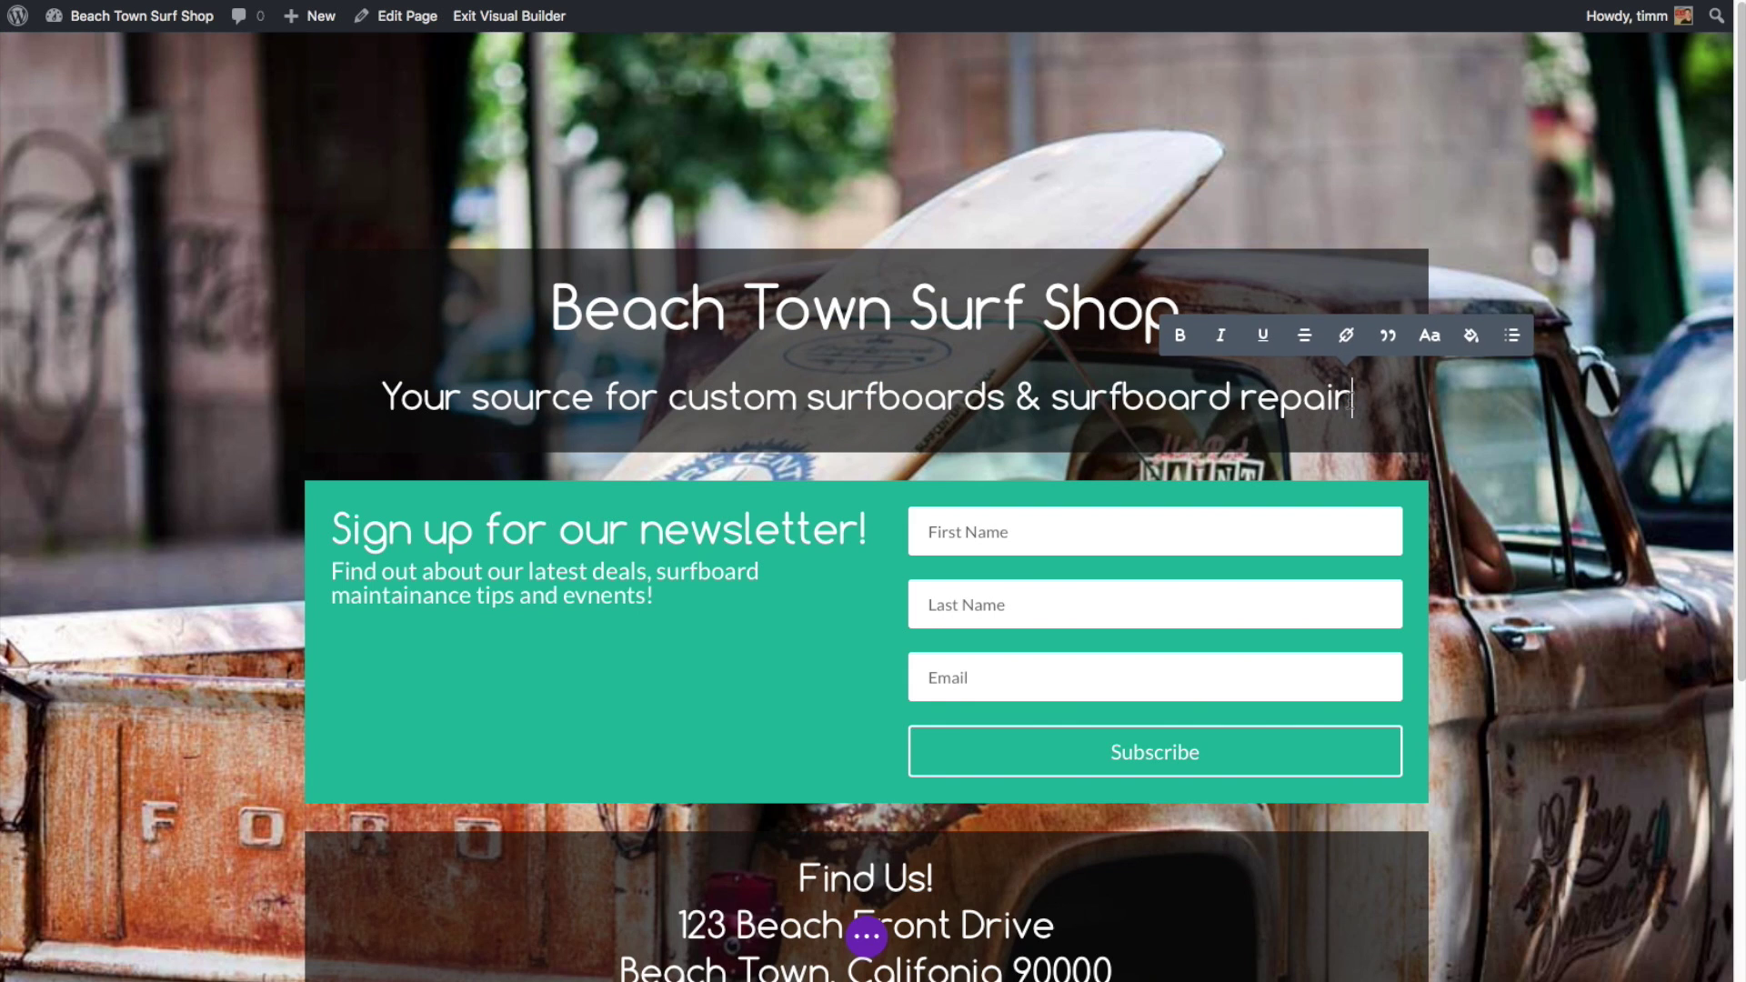
pyautogui.write('!')
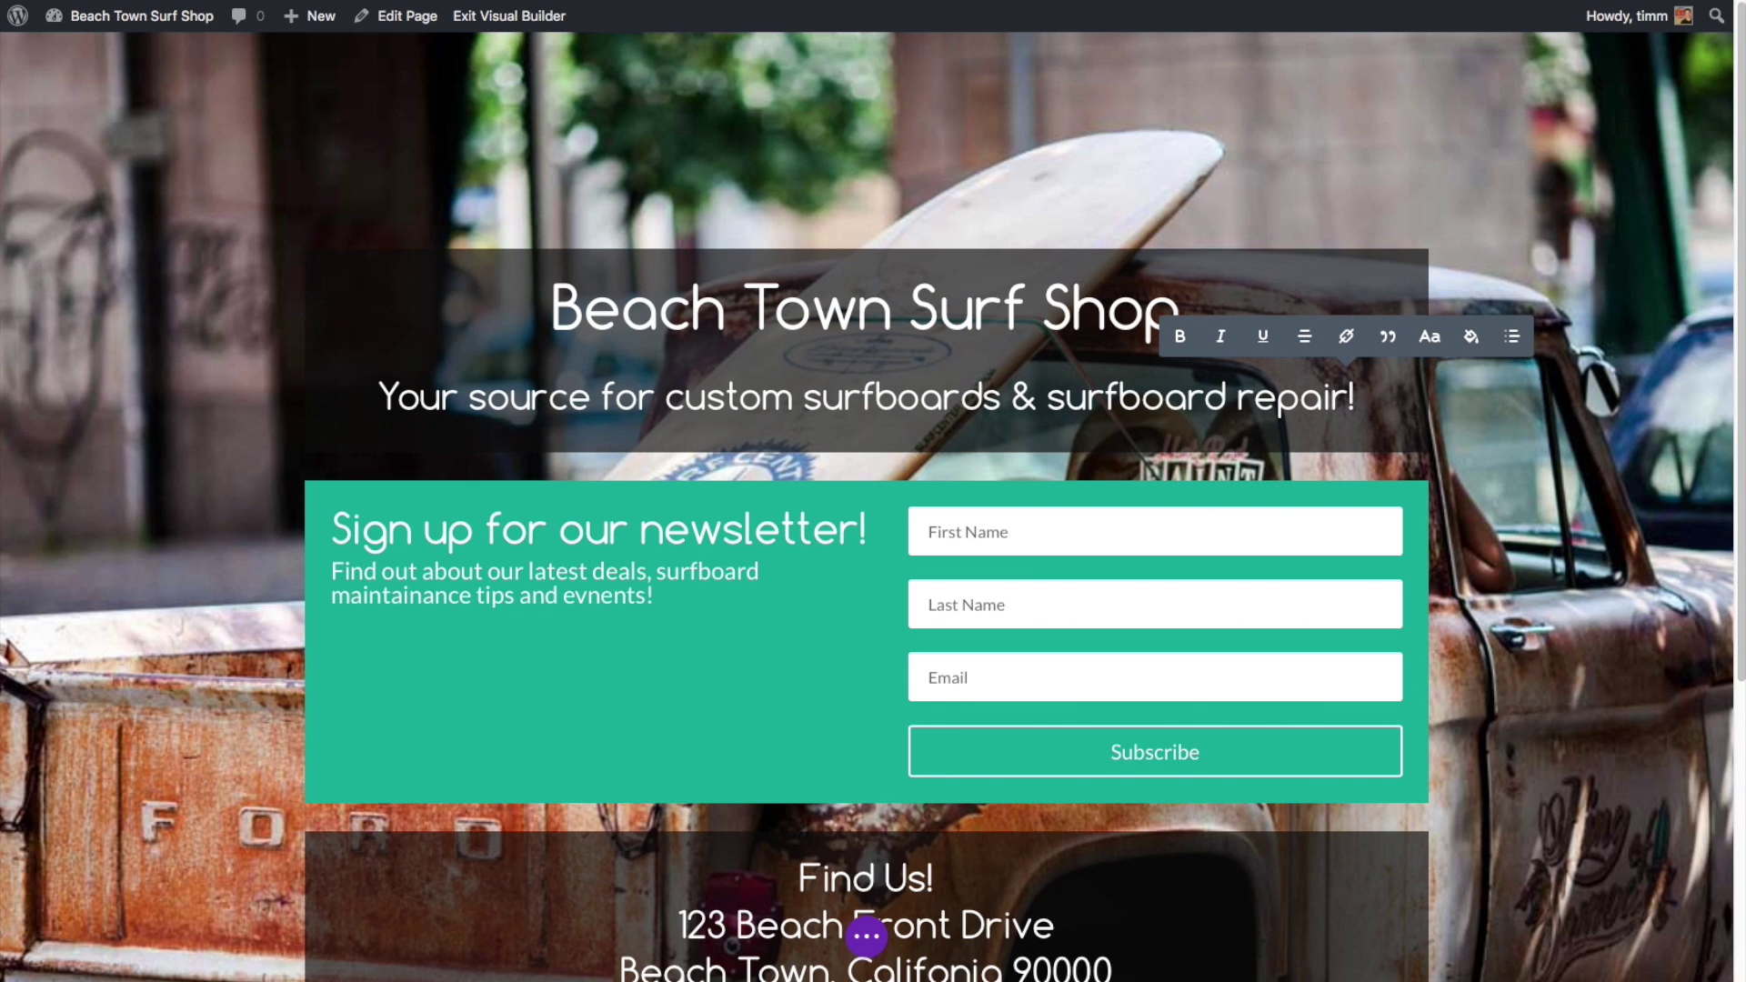
pyautogui.click(519, 23)
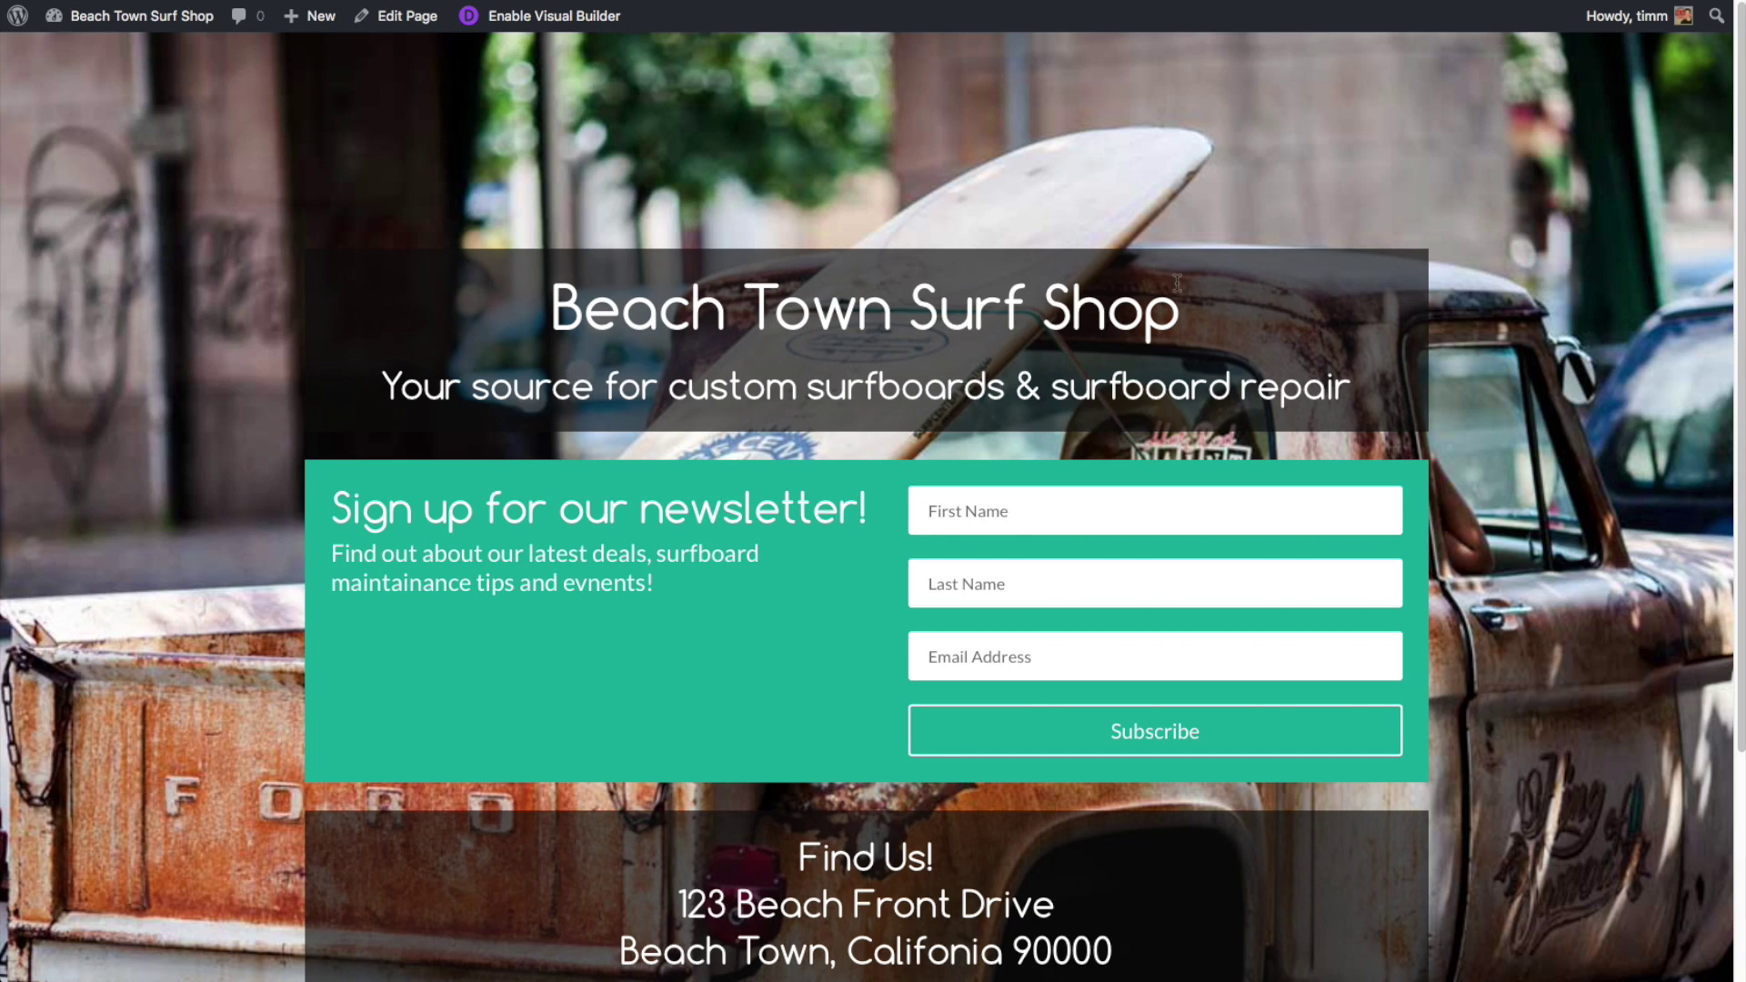
# Add an exclamation mark after "surfboard repair" in the tagline with the Visual Builder, then save the page and exit the builder
pyautogui.click(534, 13)
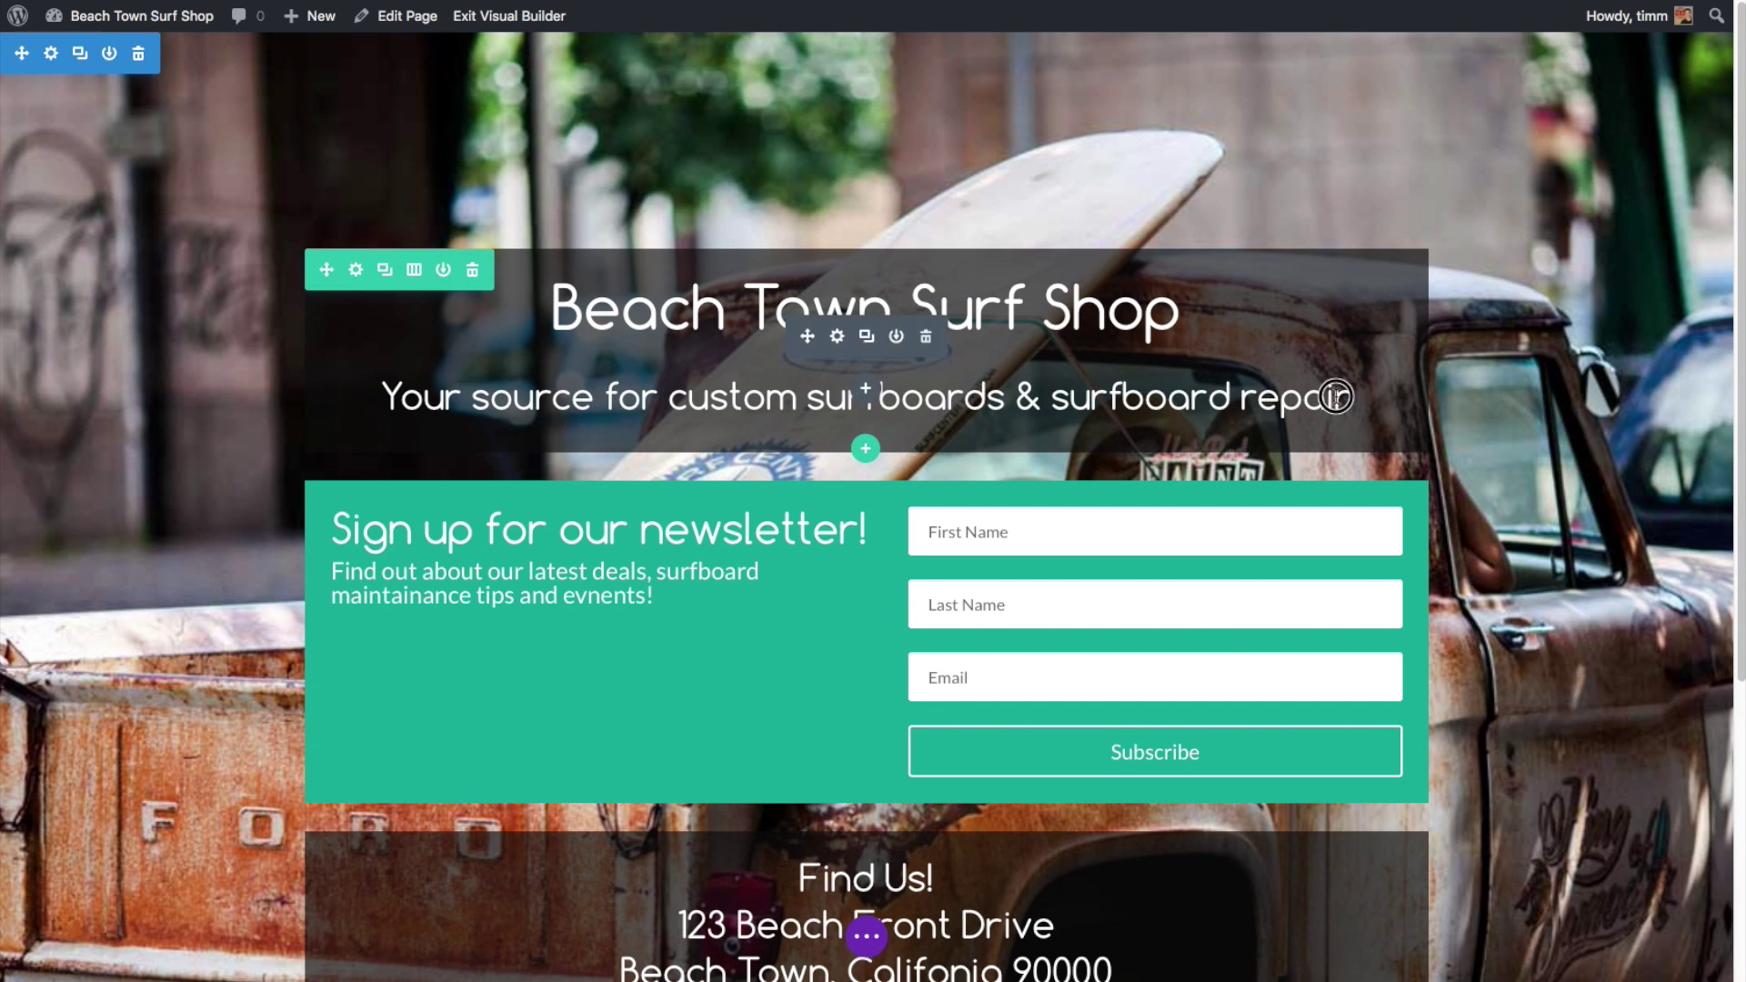
pyautogui.click(1346, 393)
pyautogui.write('!')
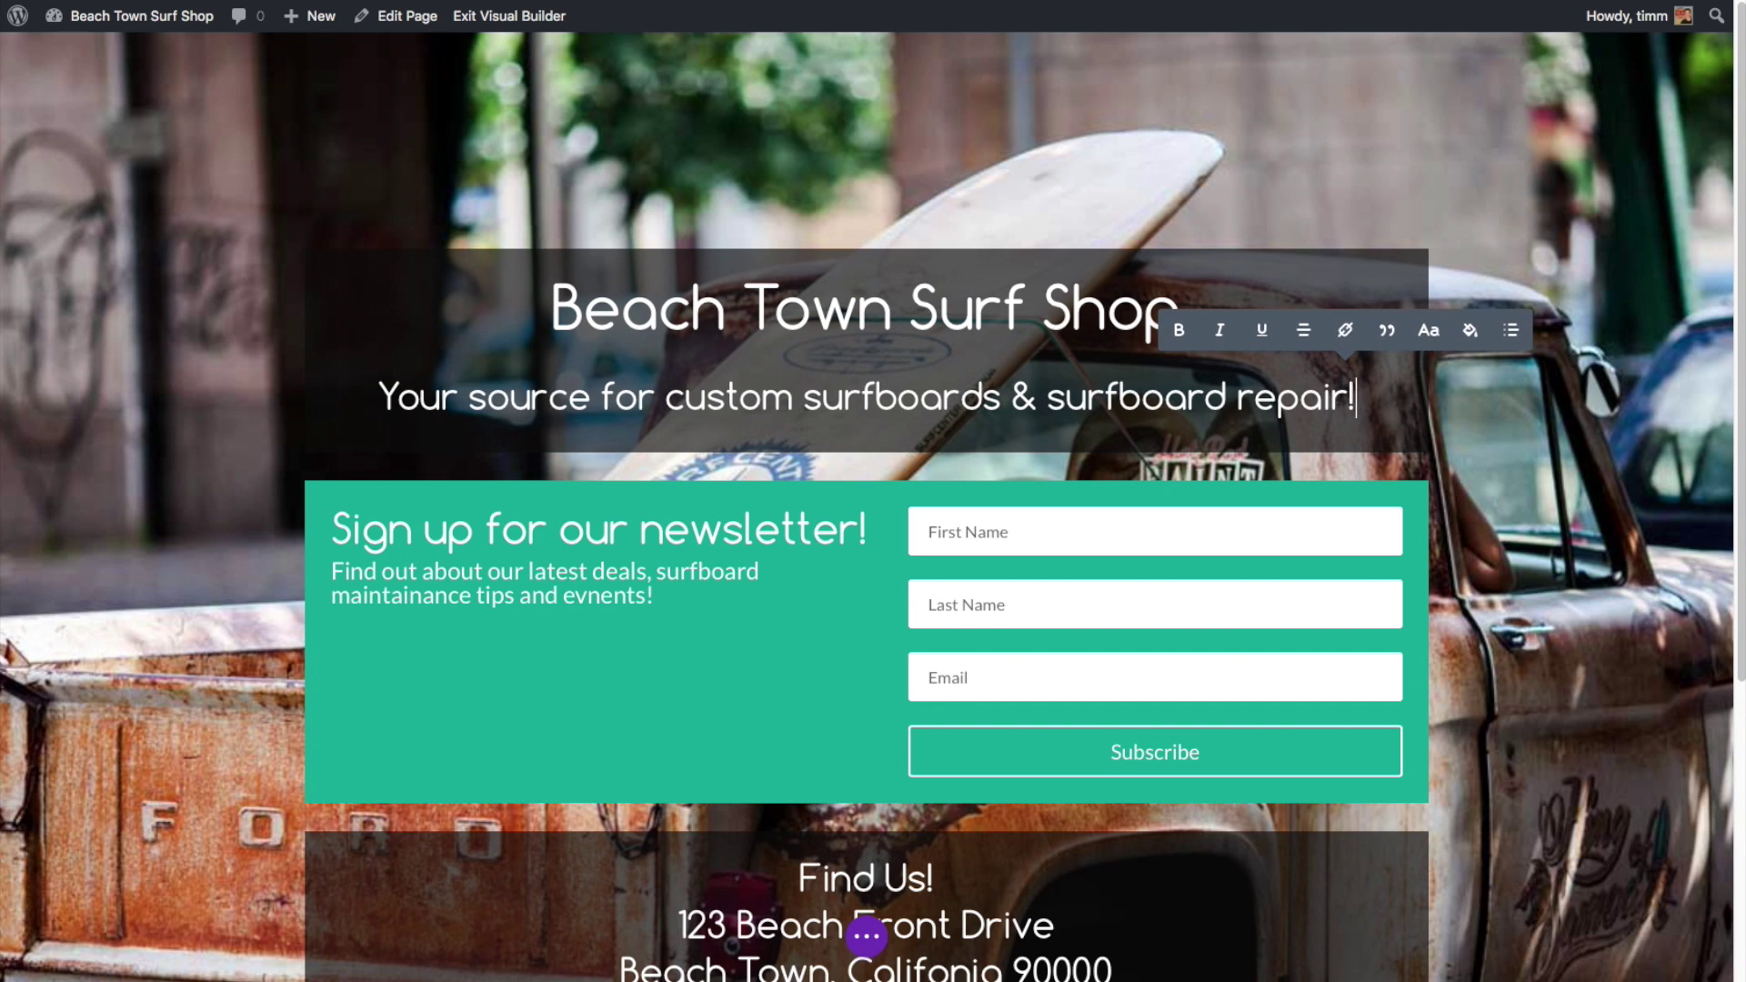
pyautogui.click(1319, 428)
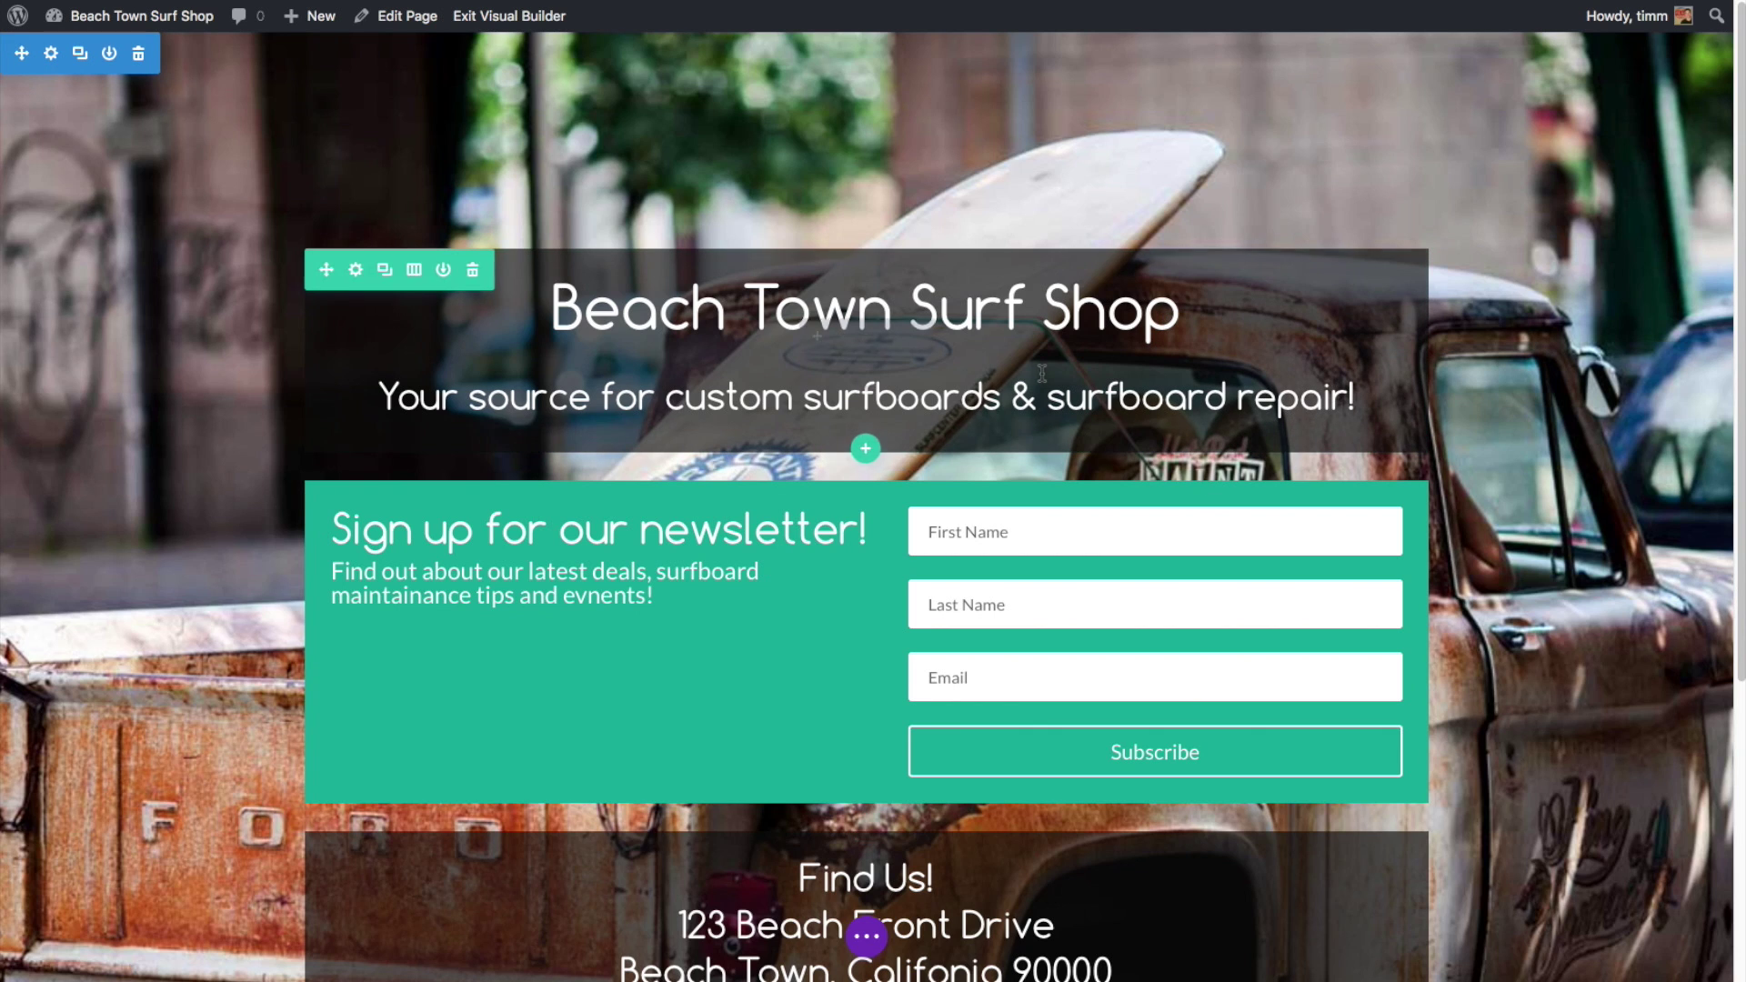
pyautogui.click(860, 929)
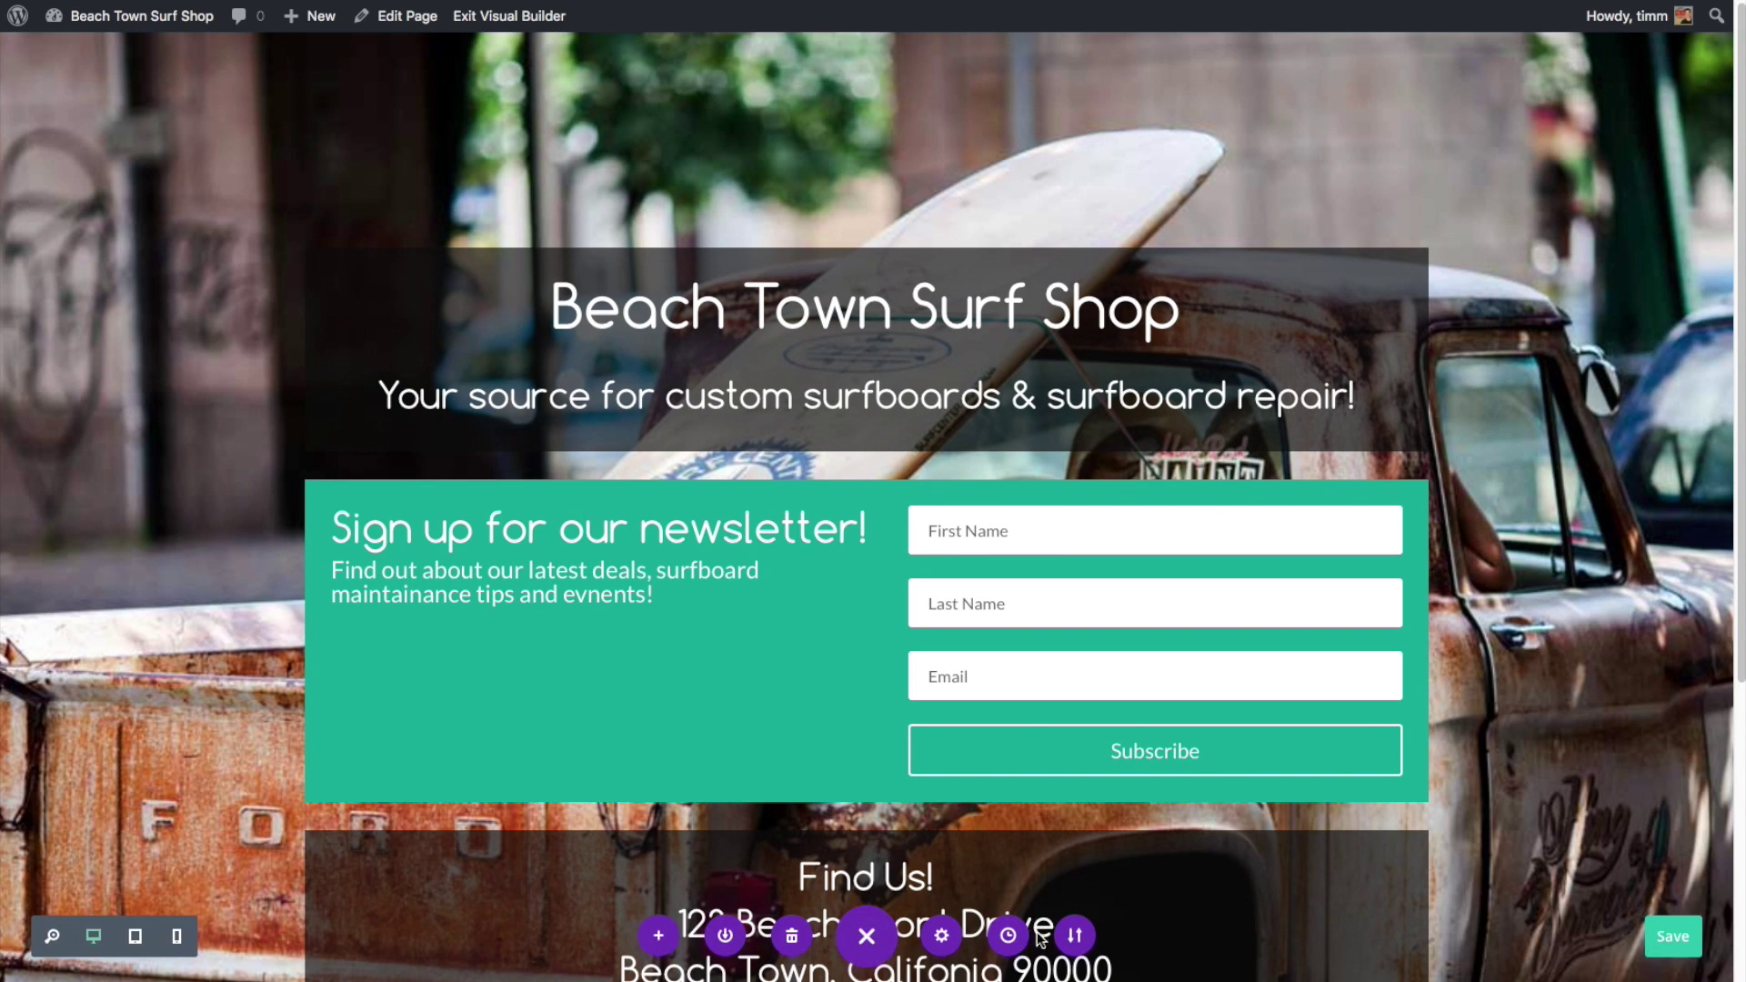
pyautogui.click(1675, 942)
pyautogui.click(507, 17)
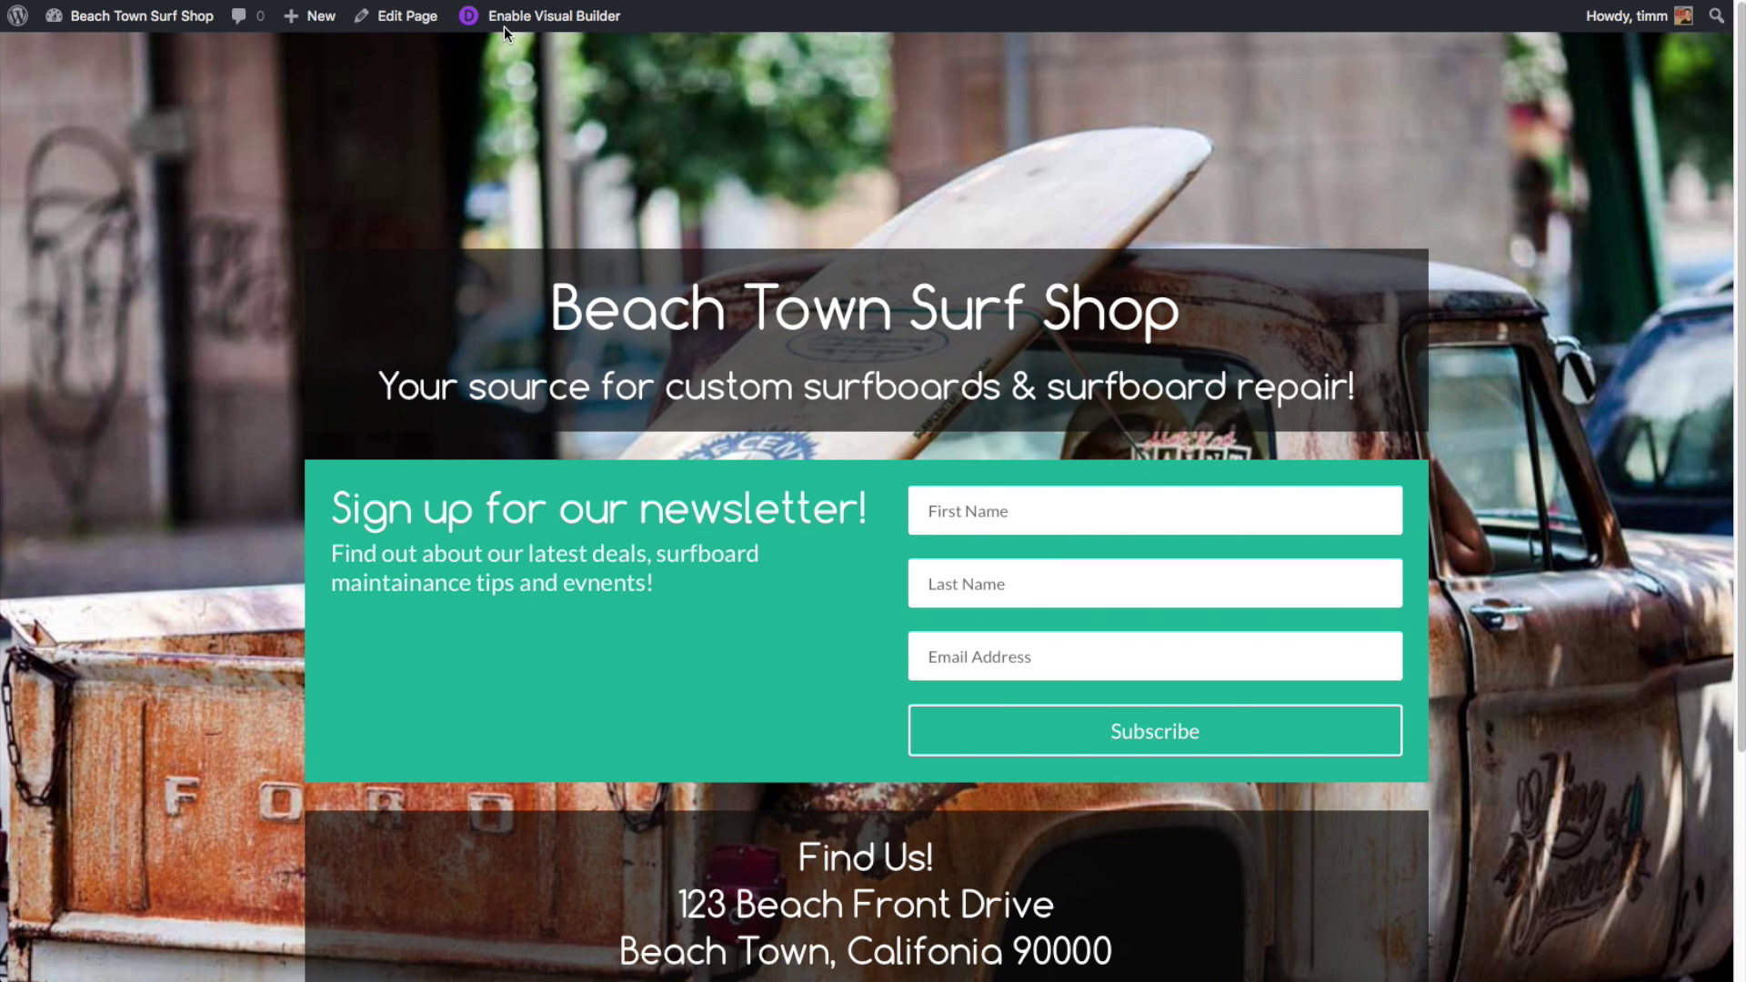